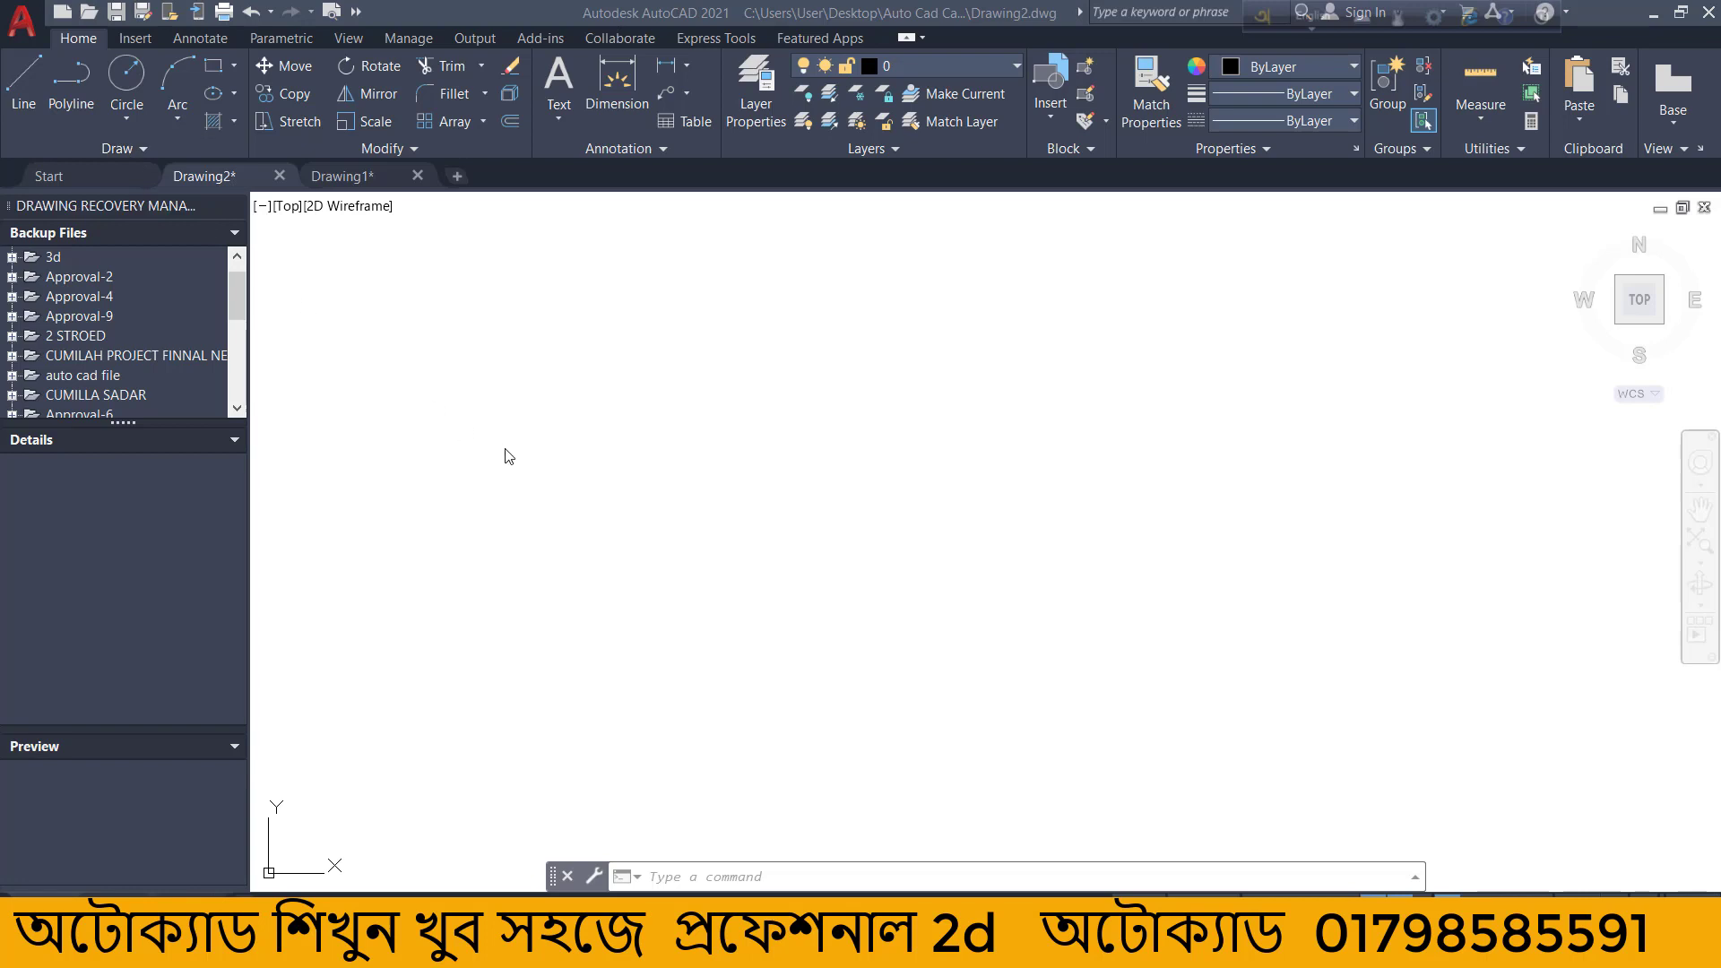
click(1301, 323)
click(565, 604)
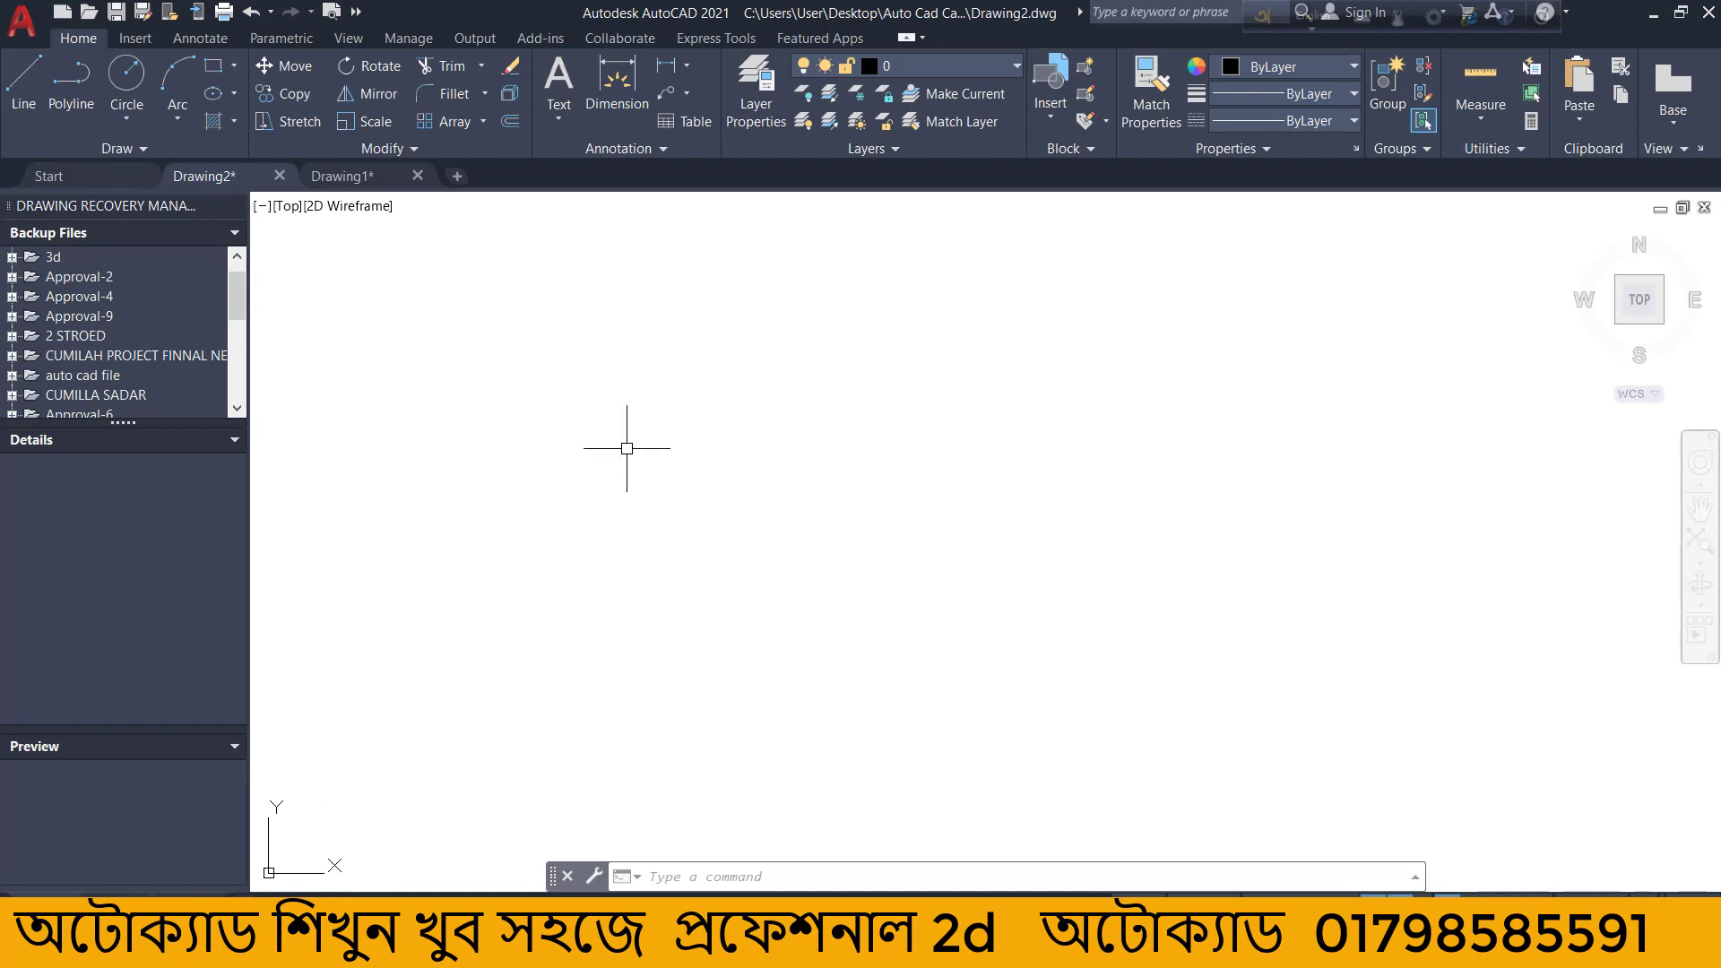
click(1034, 391)
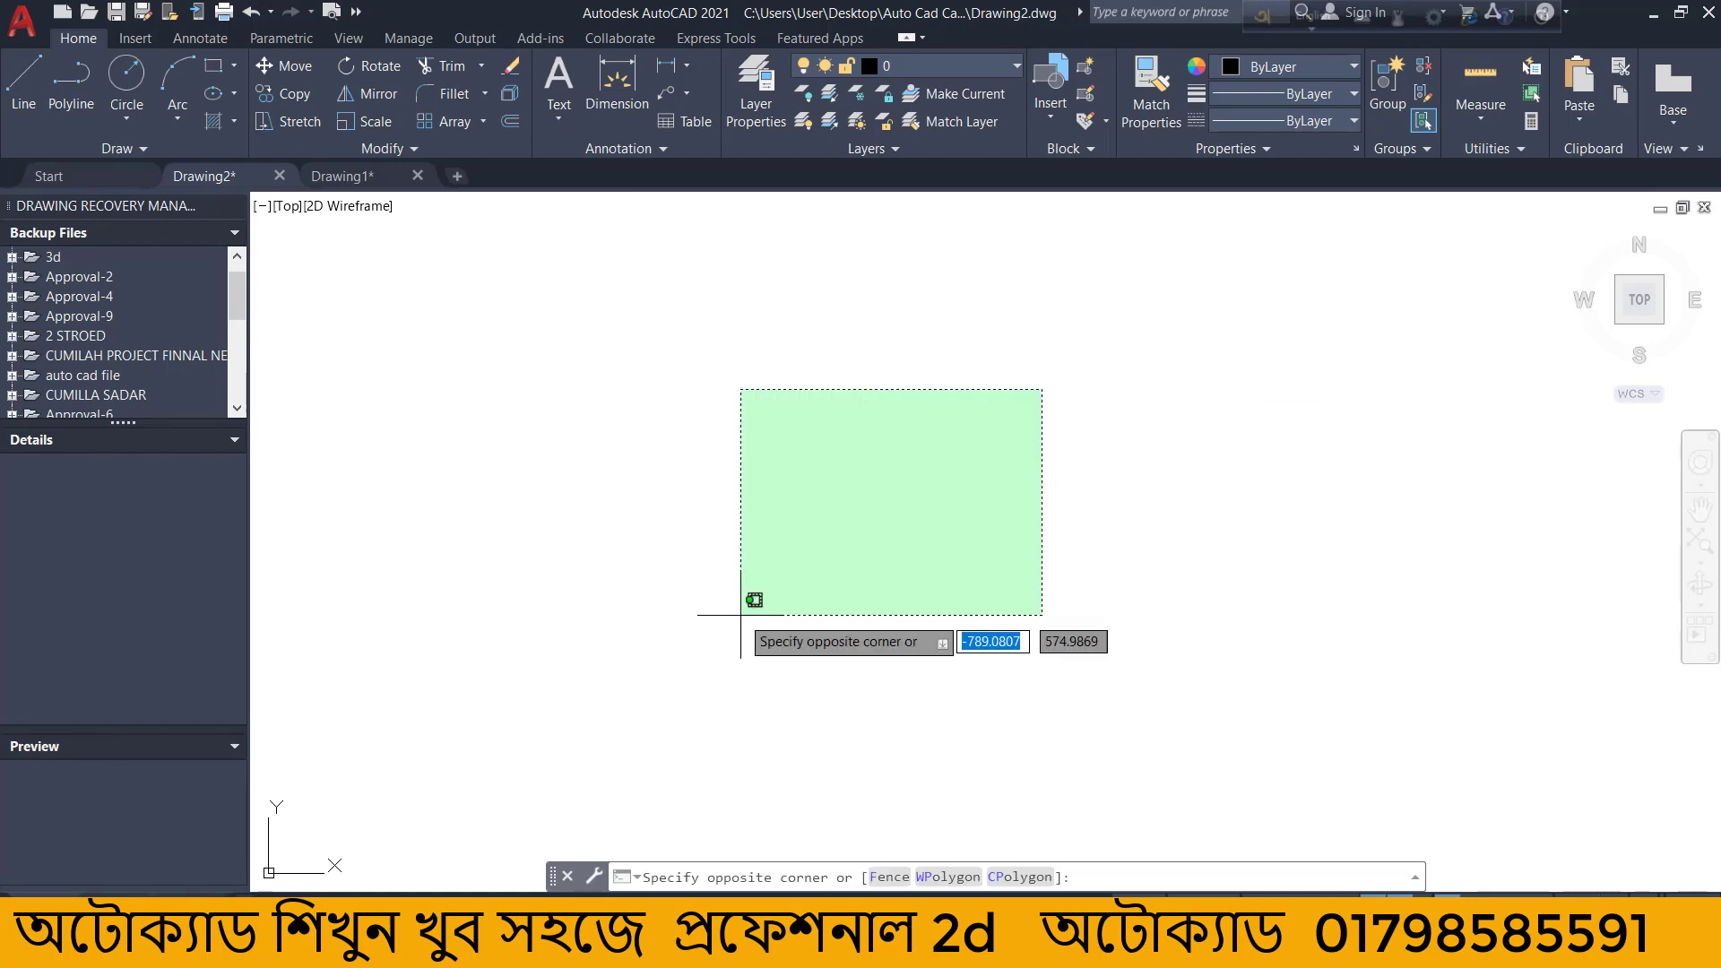
click(720, 634)
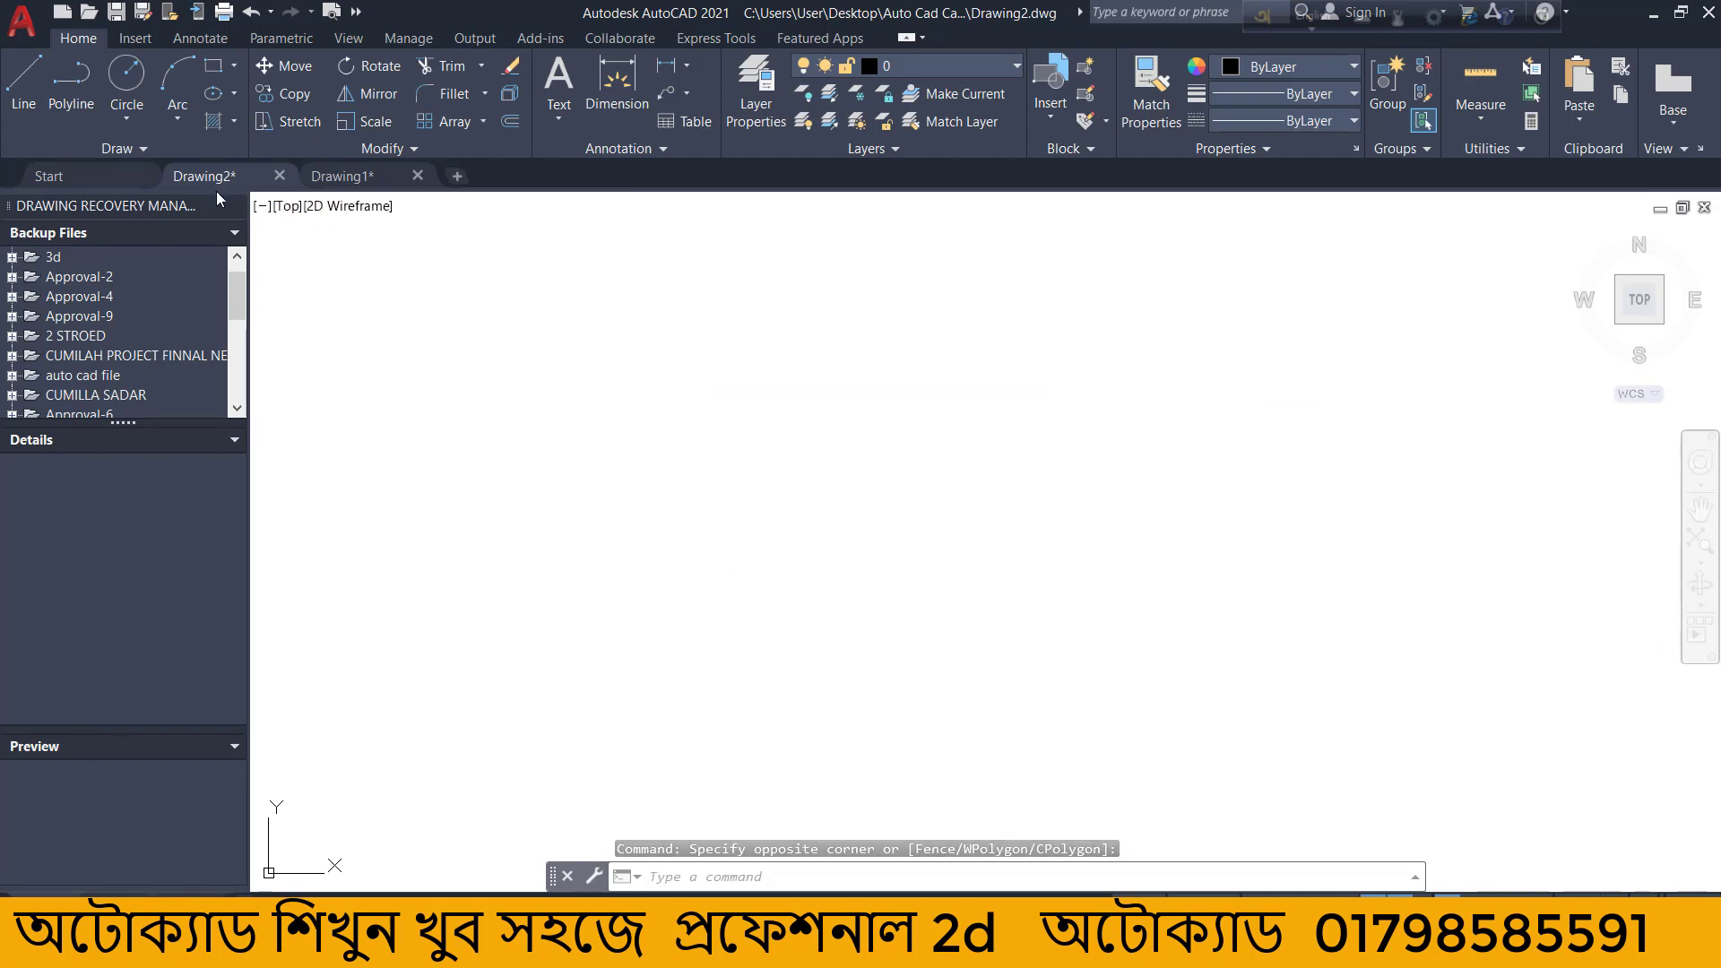
click(143, 151)
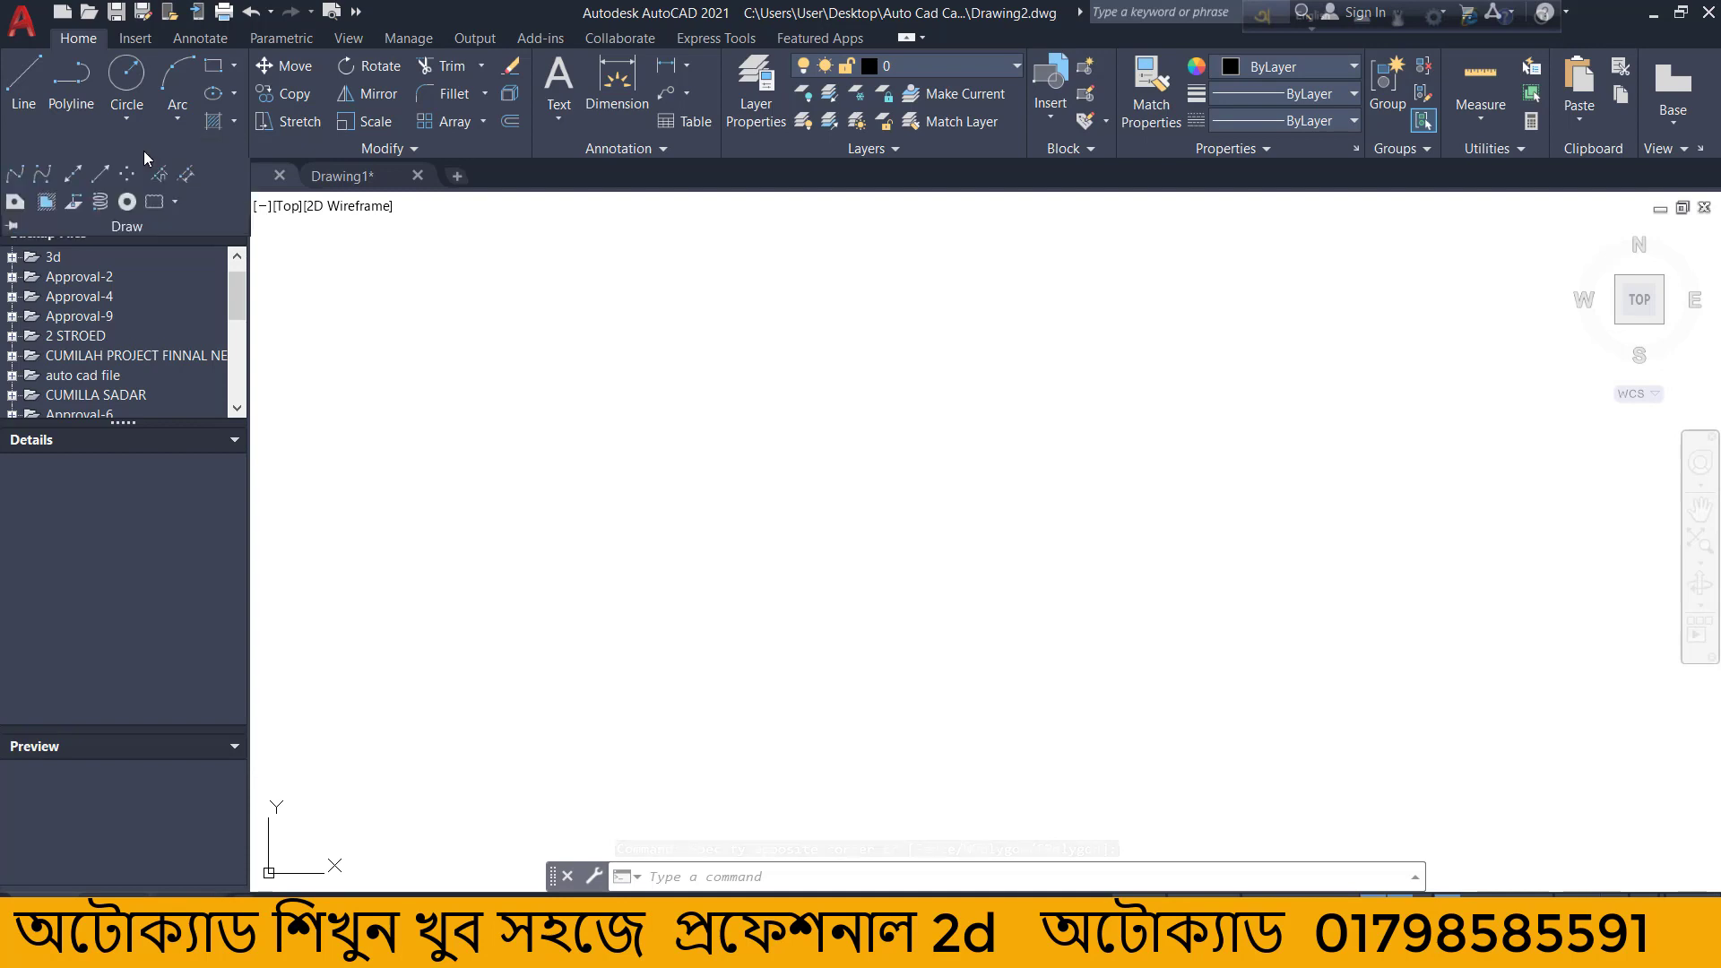
click(349, 345)
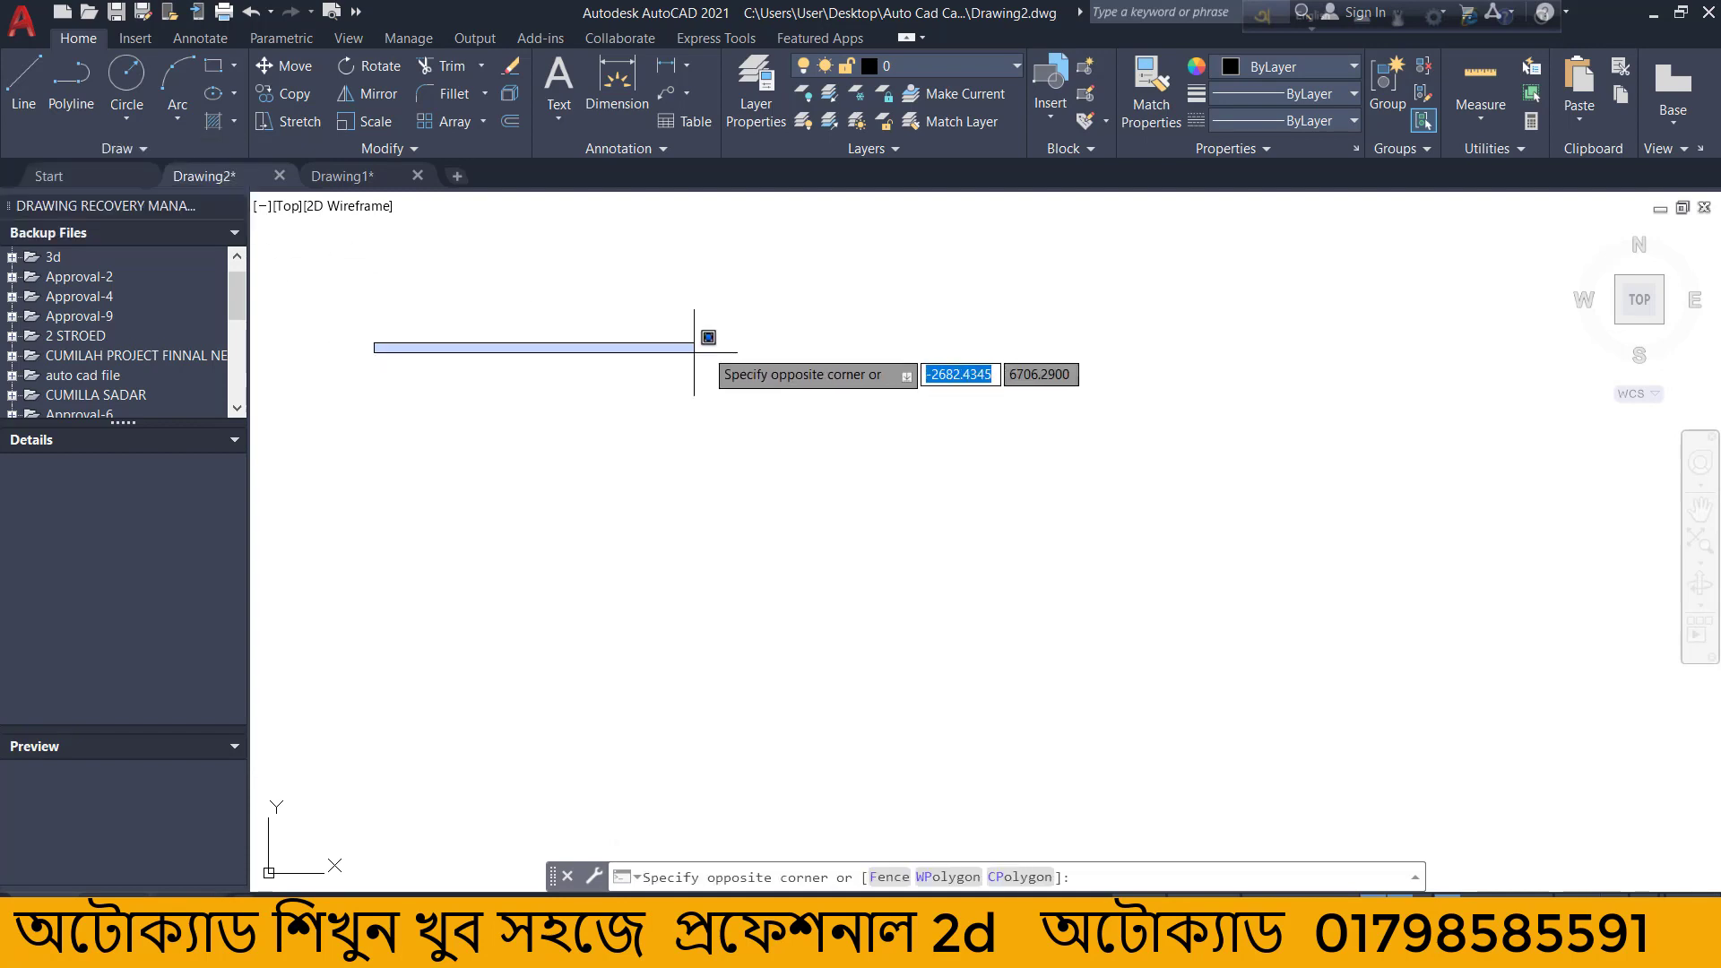
click(681, 341)
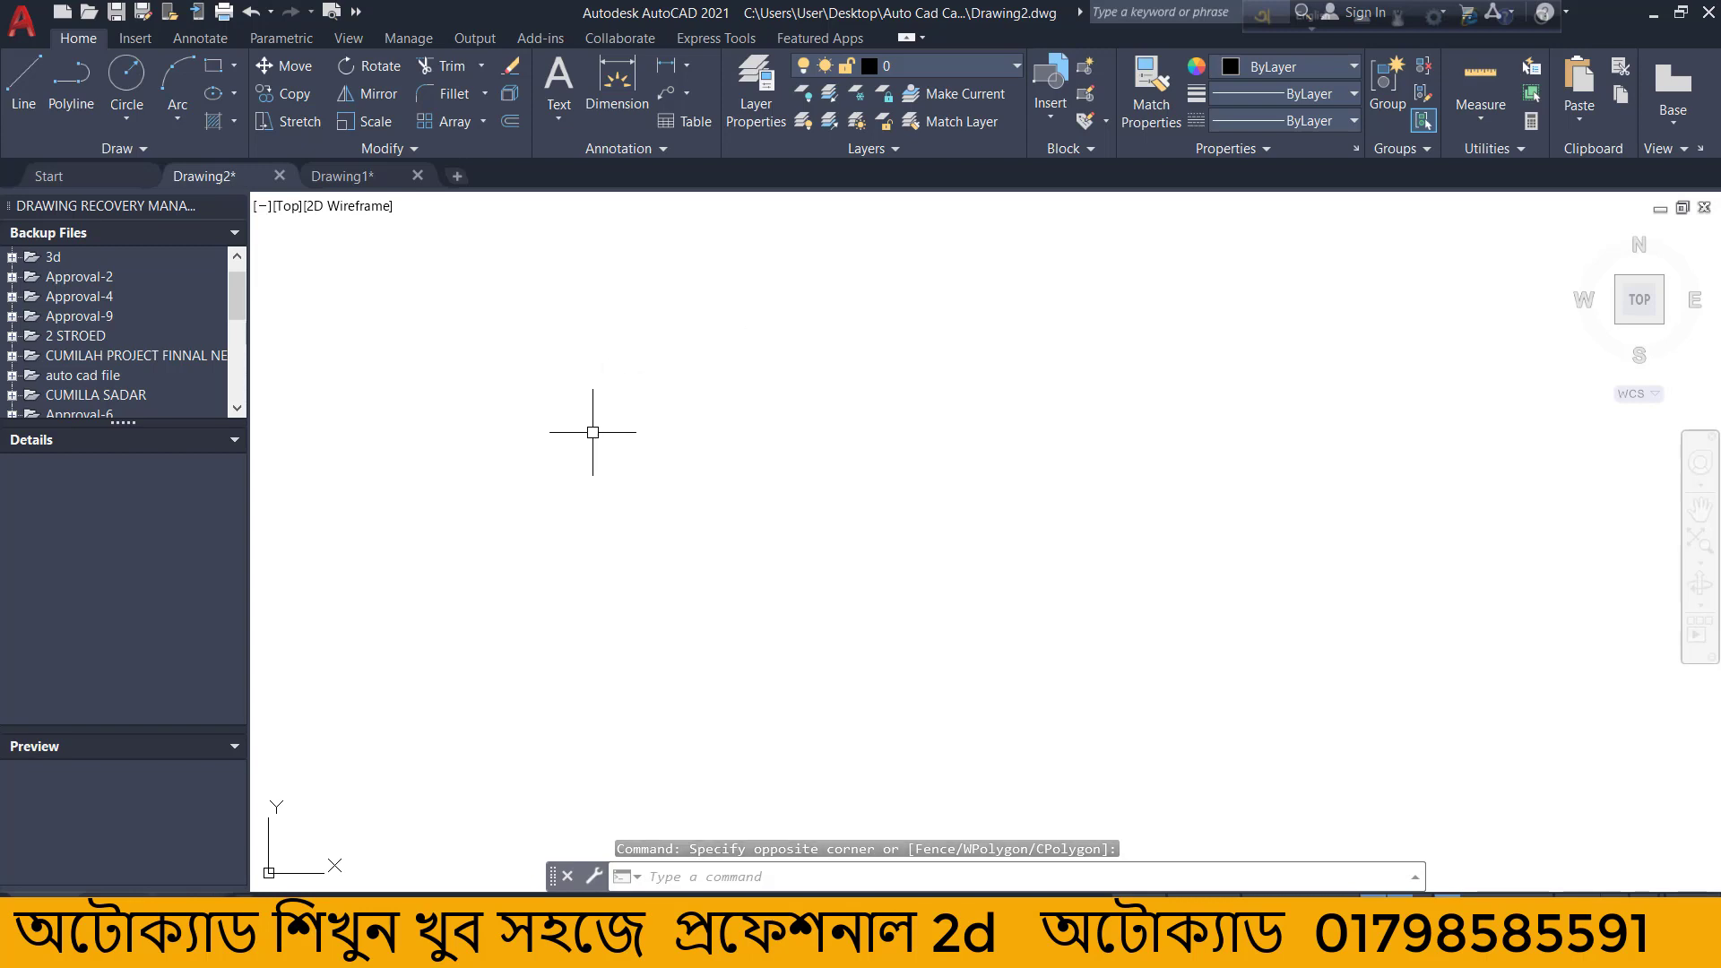
click(18, 99)
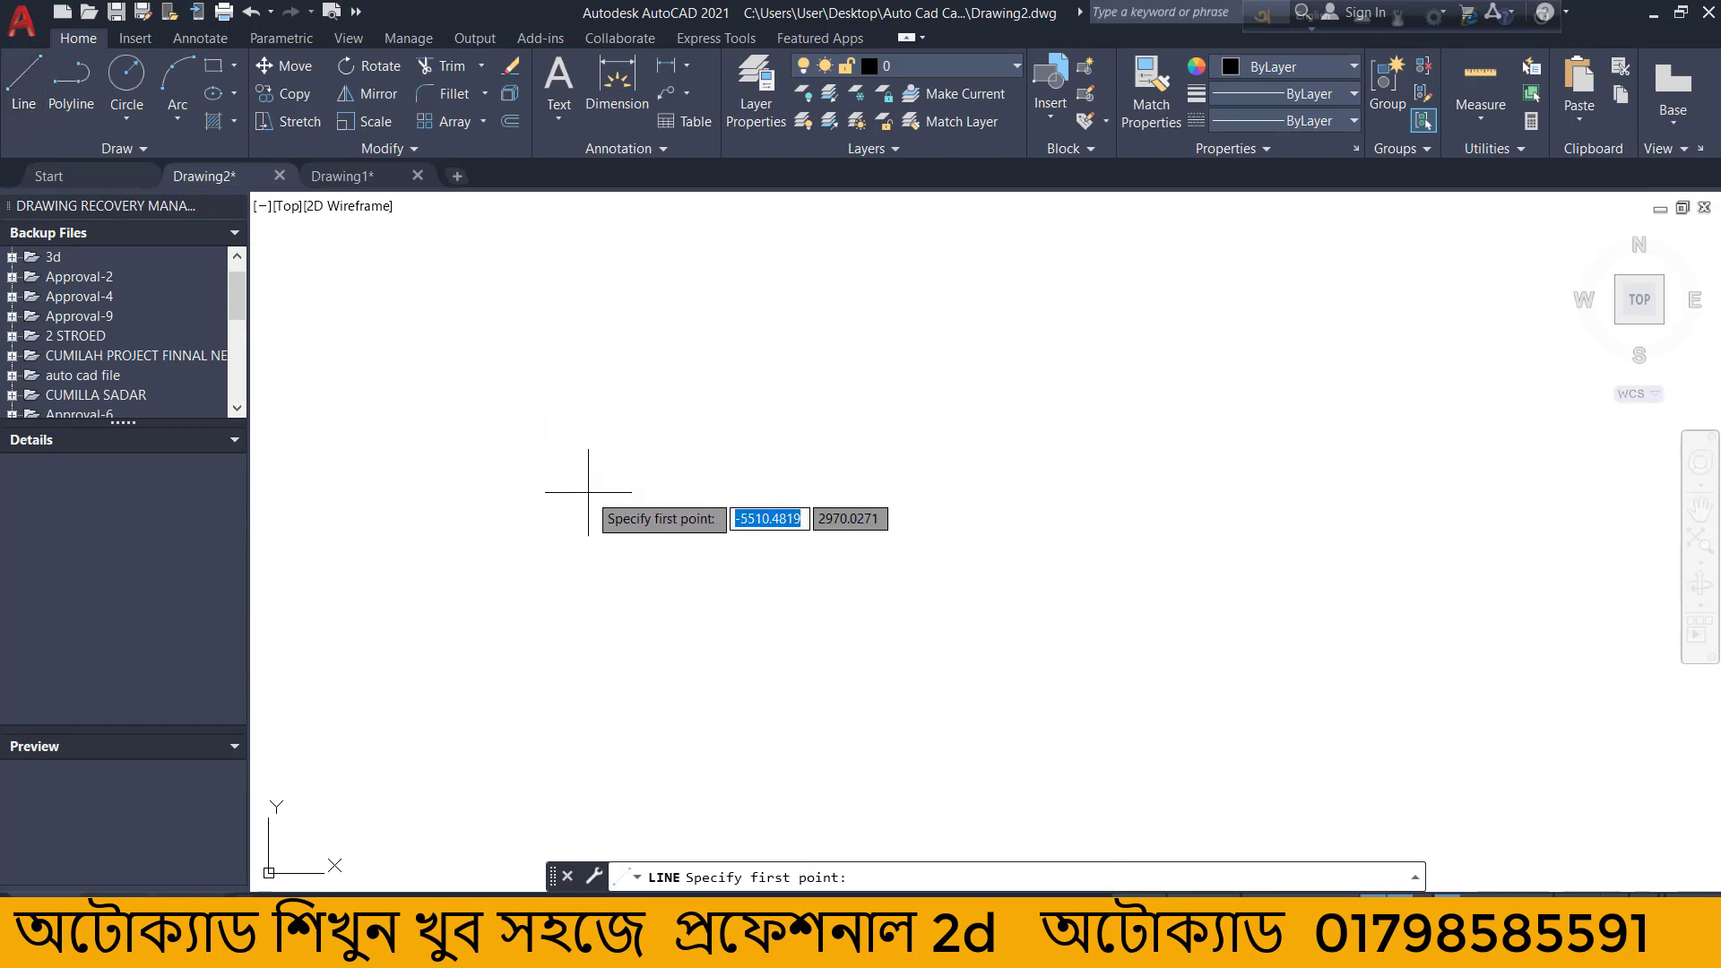
key(Escape)
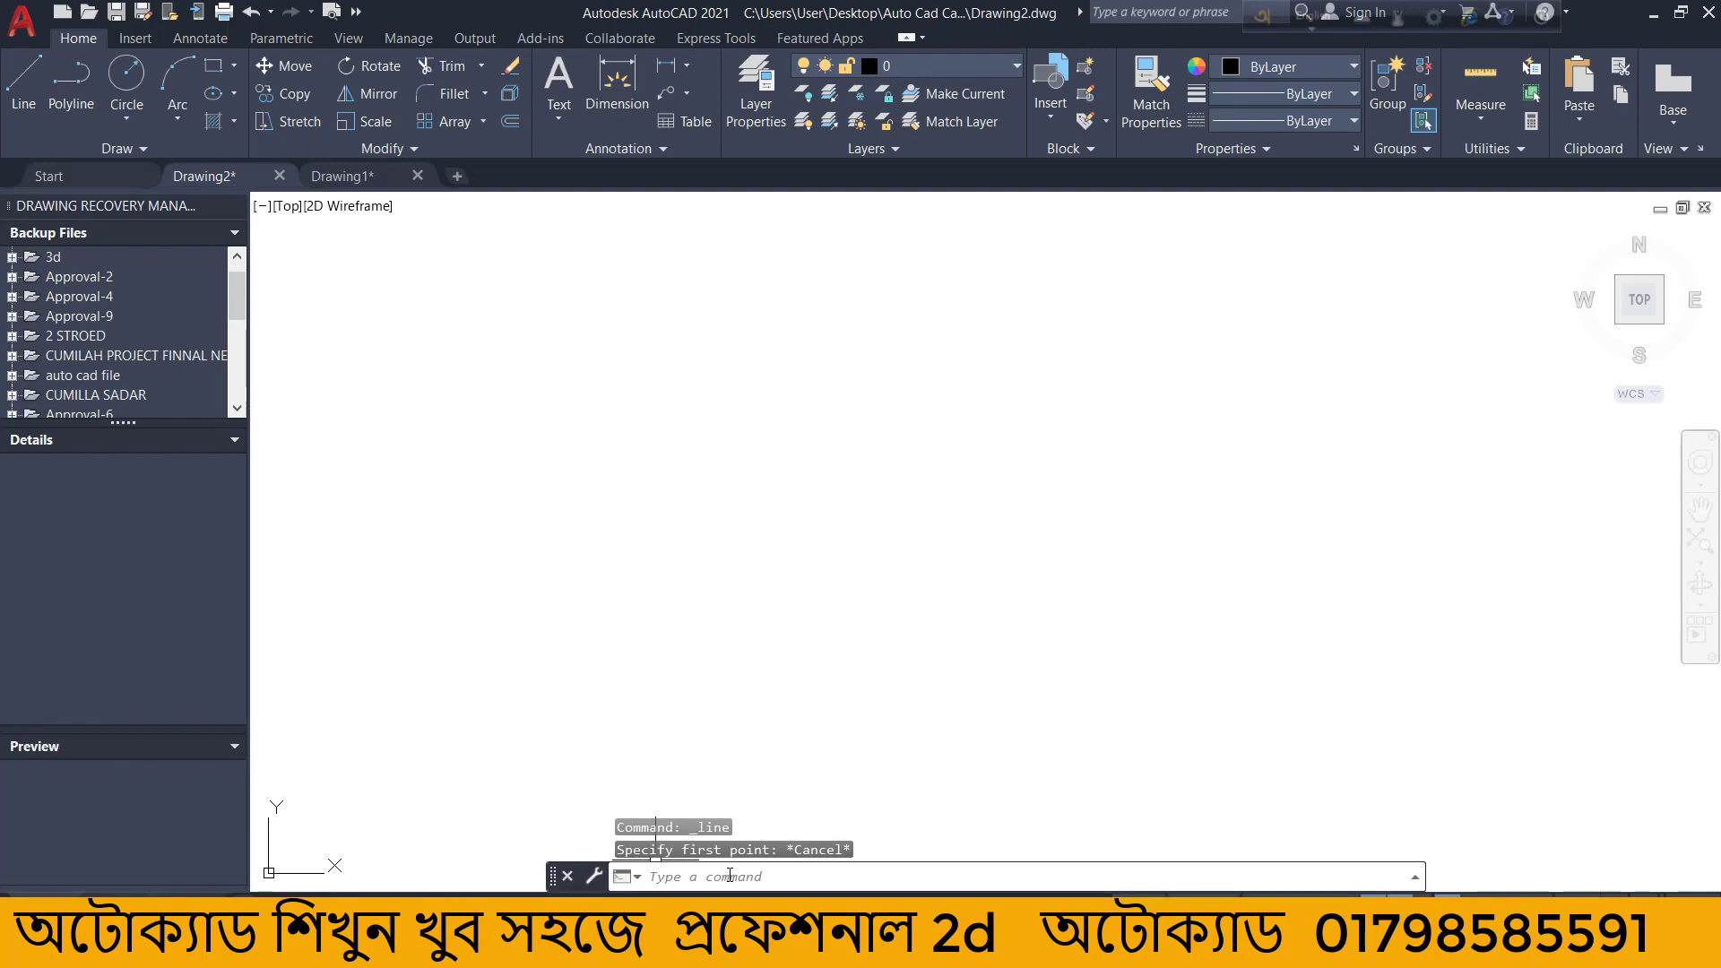
key(Escape)
key(Escape)
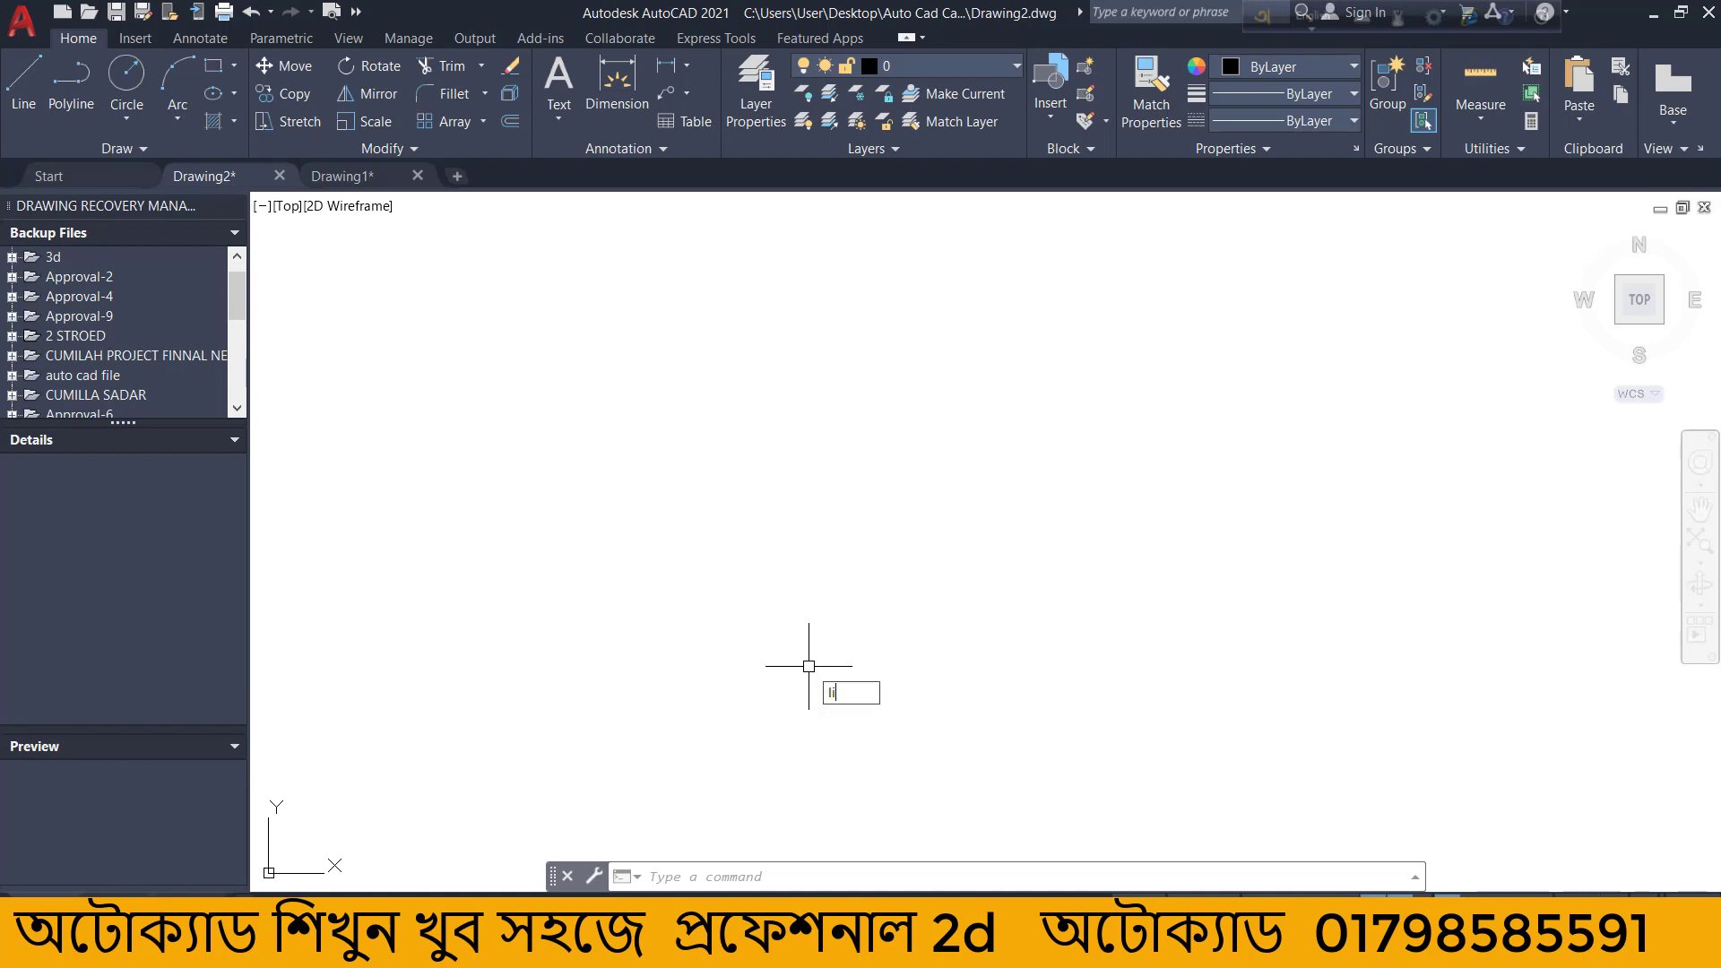
Start the LINE command, turn Ortho on, and draw a horizontal line in the empty drawing area.
text(n)
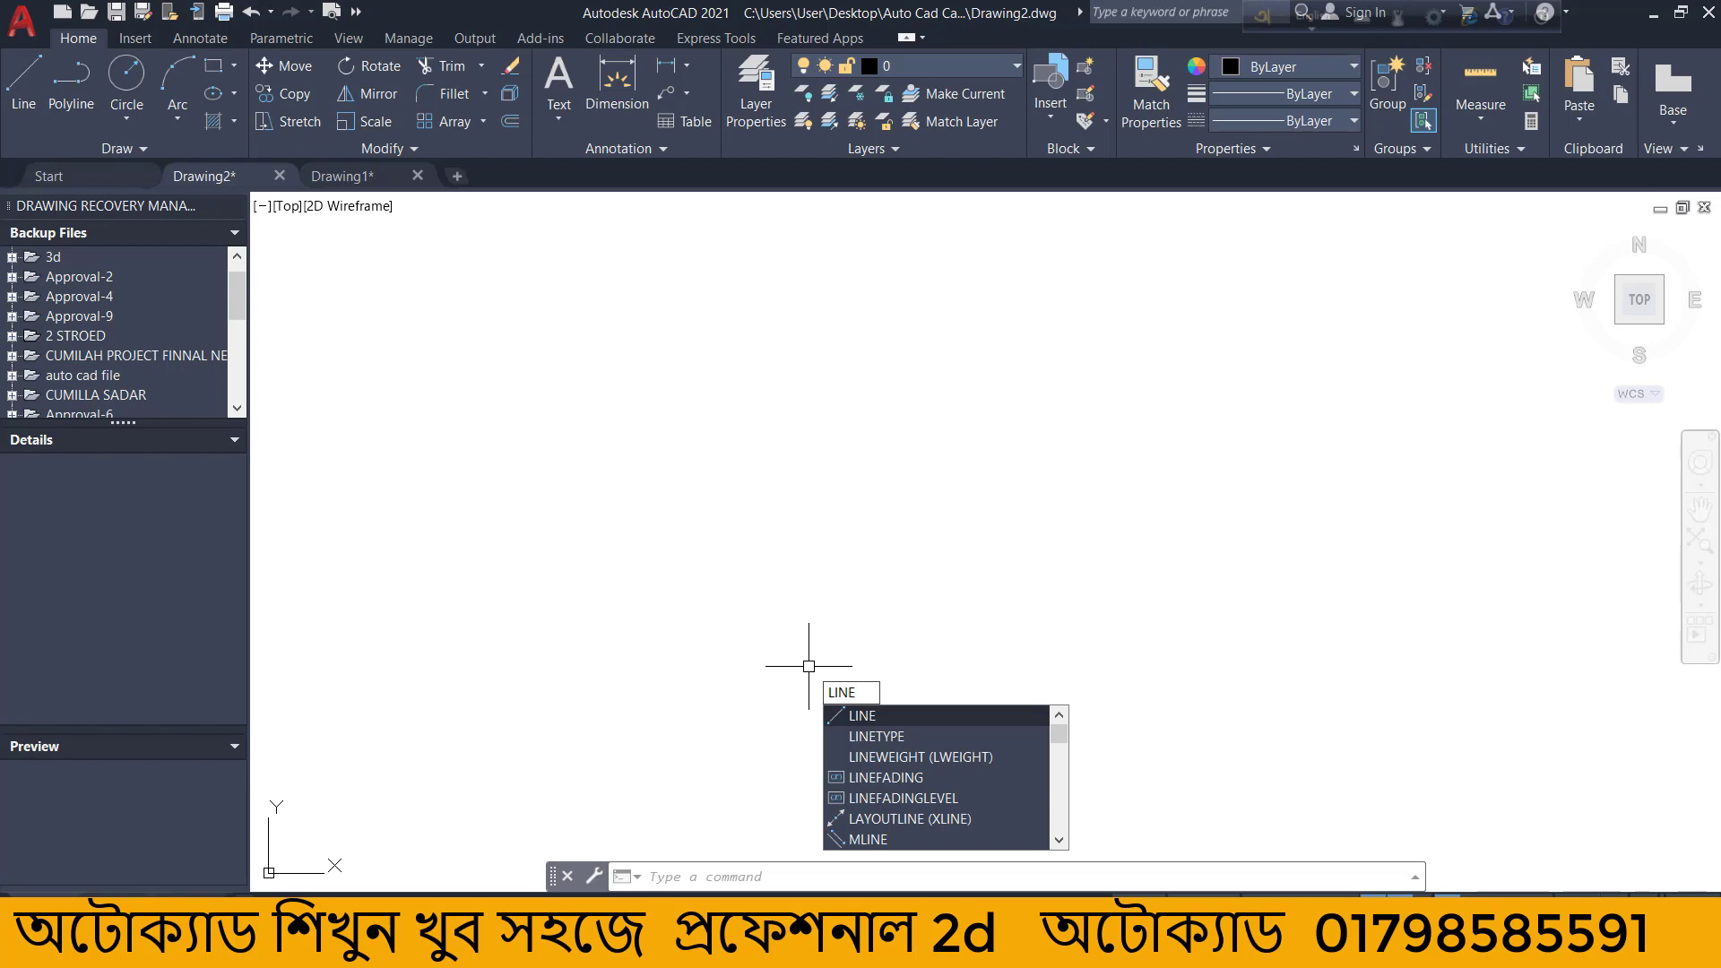
key(Return)
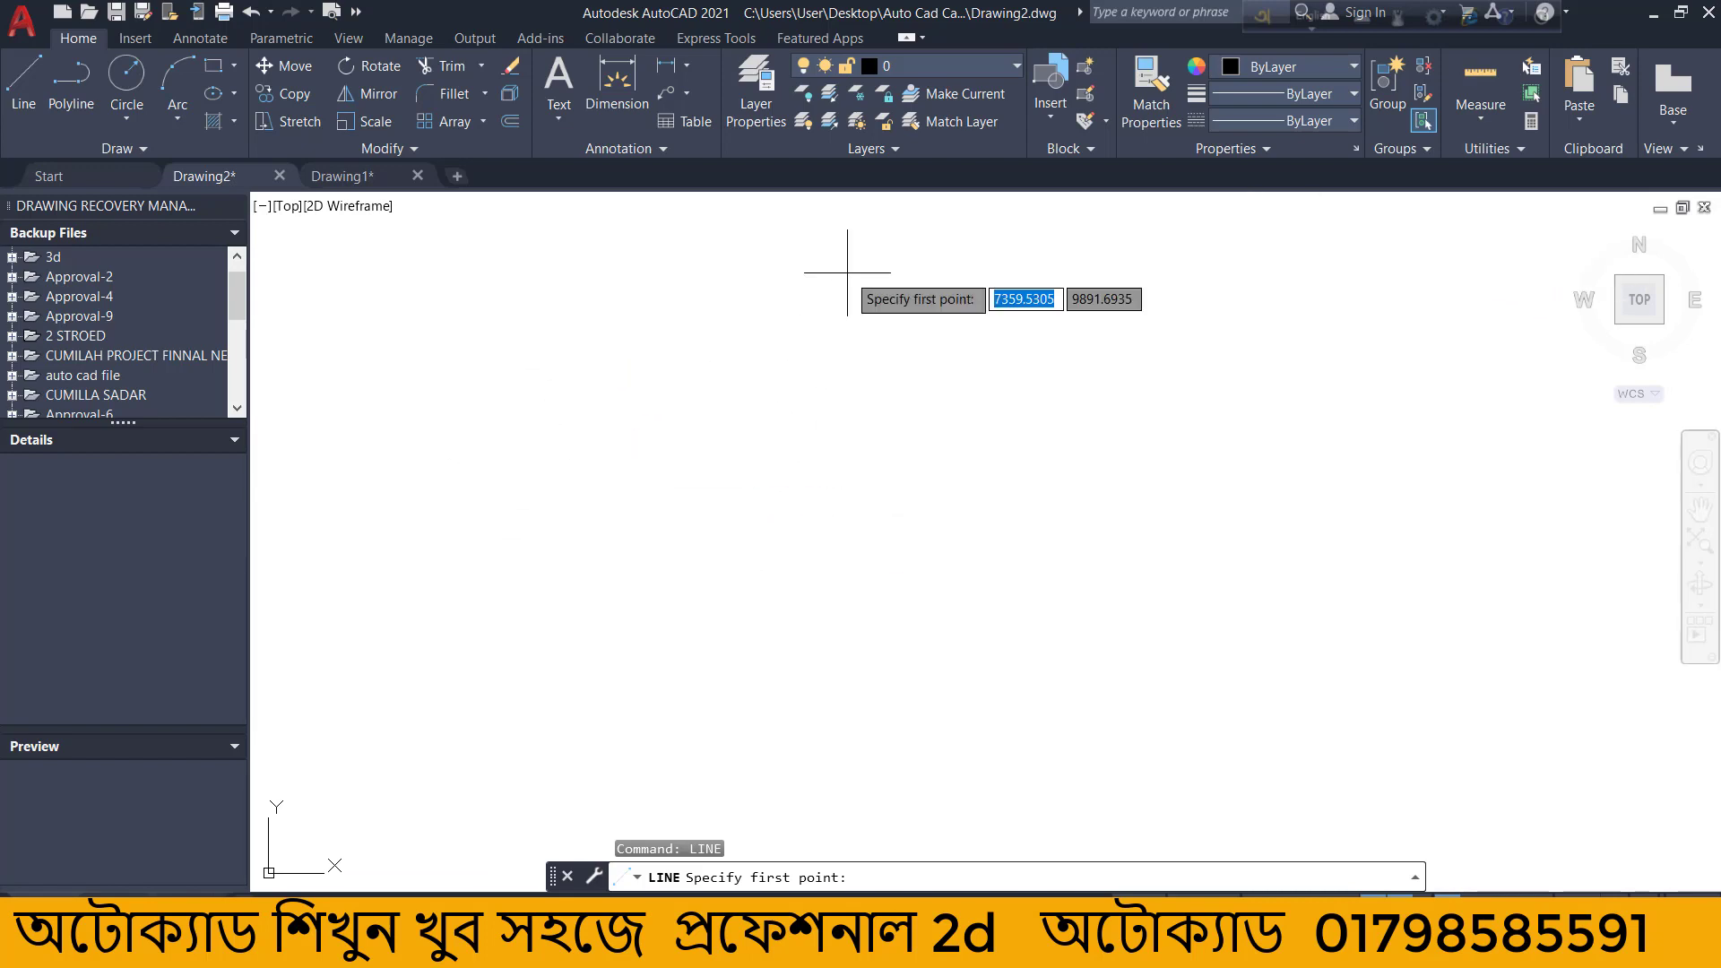
click(507, 443)
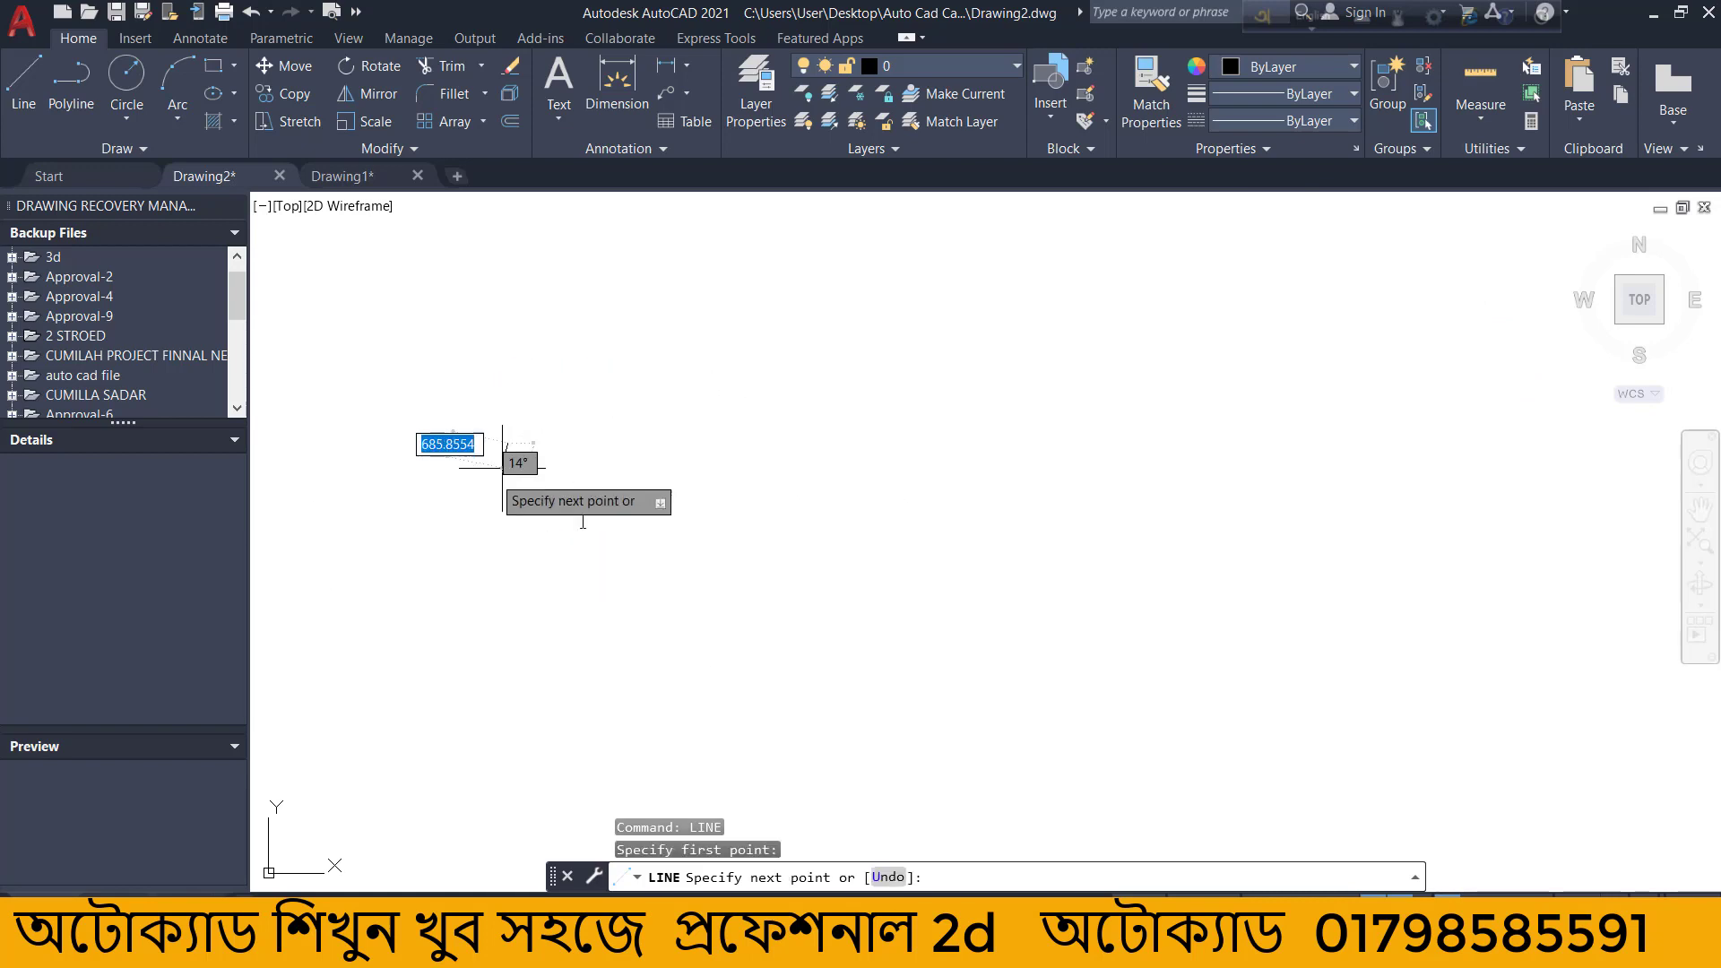
scroll(1069, 527, down, 2)
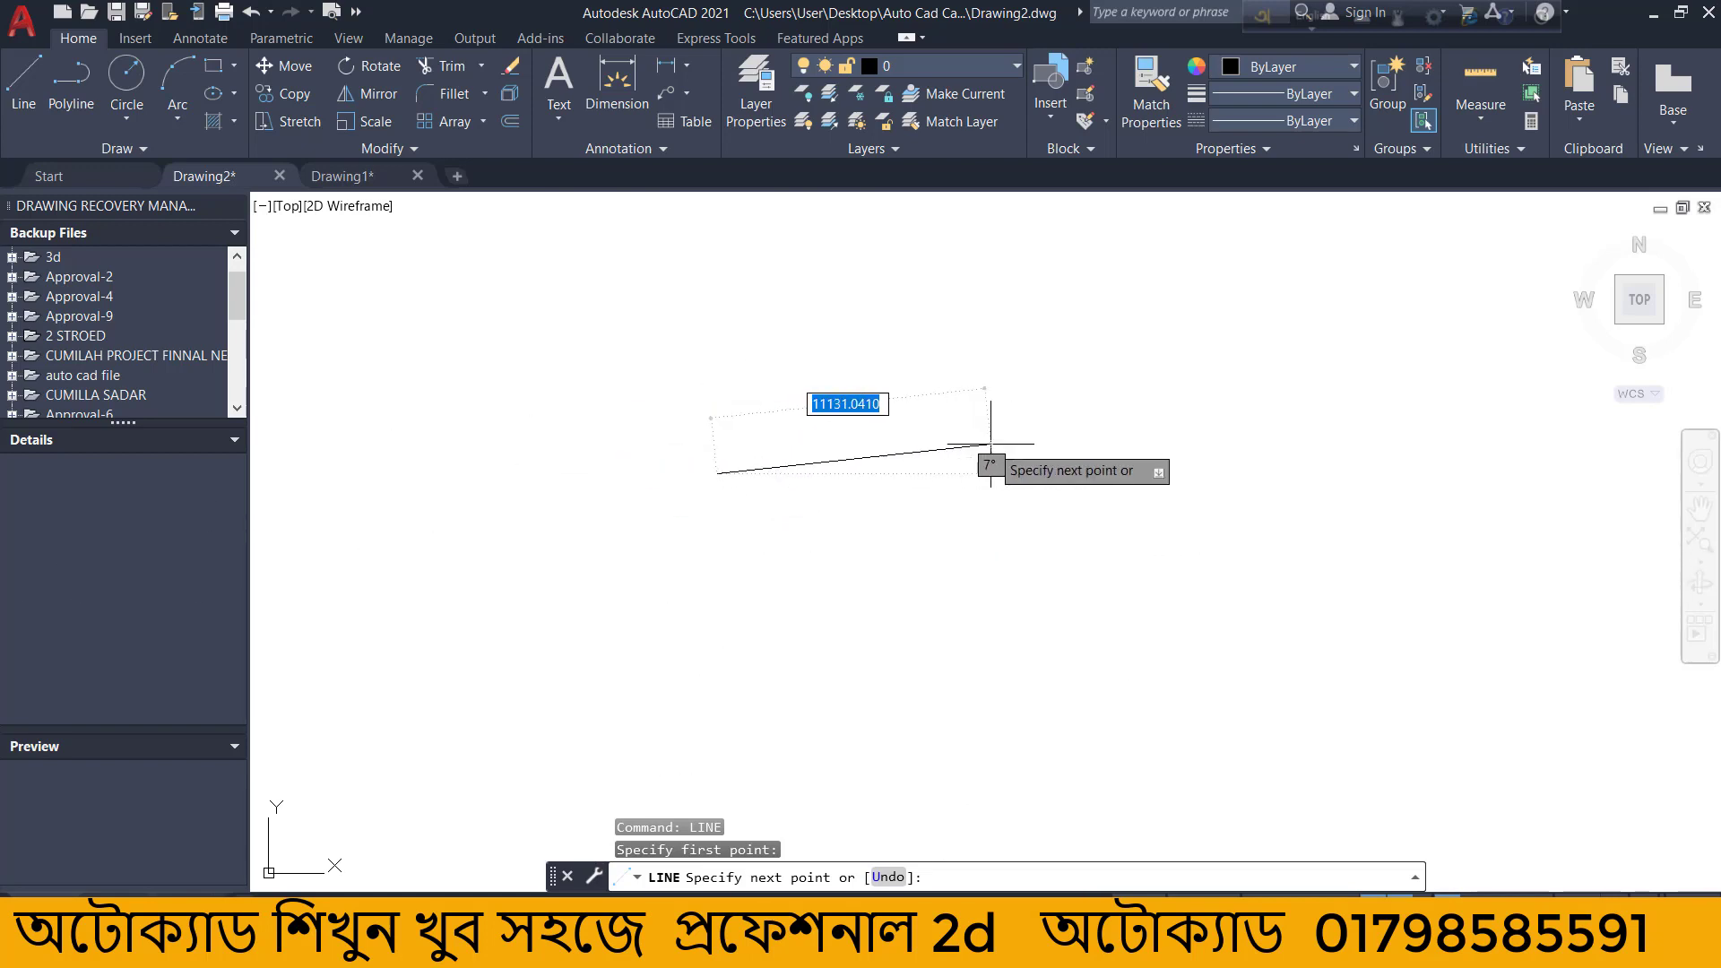
scroll(1119, 491, up, 4)
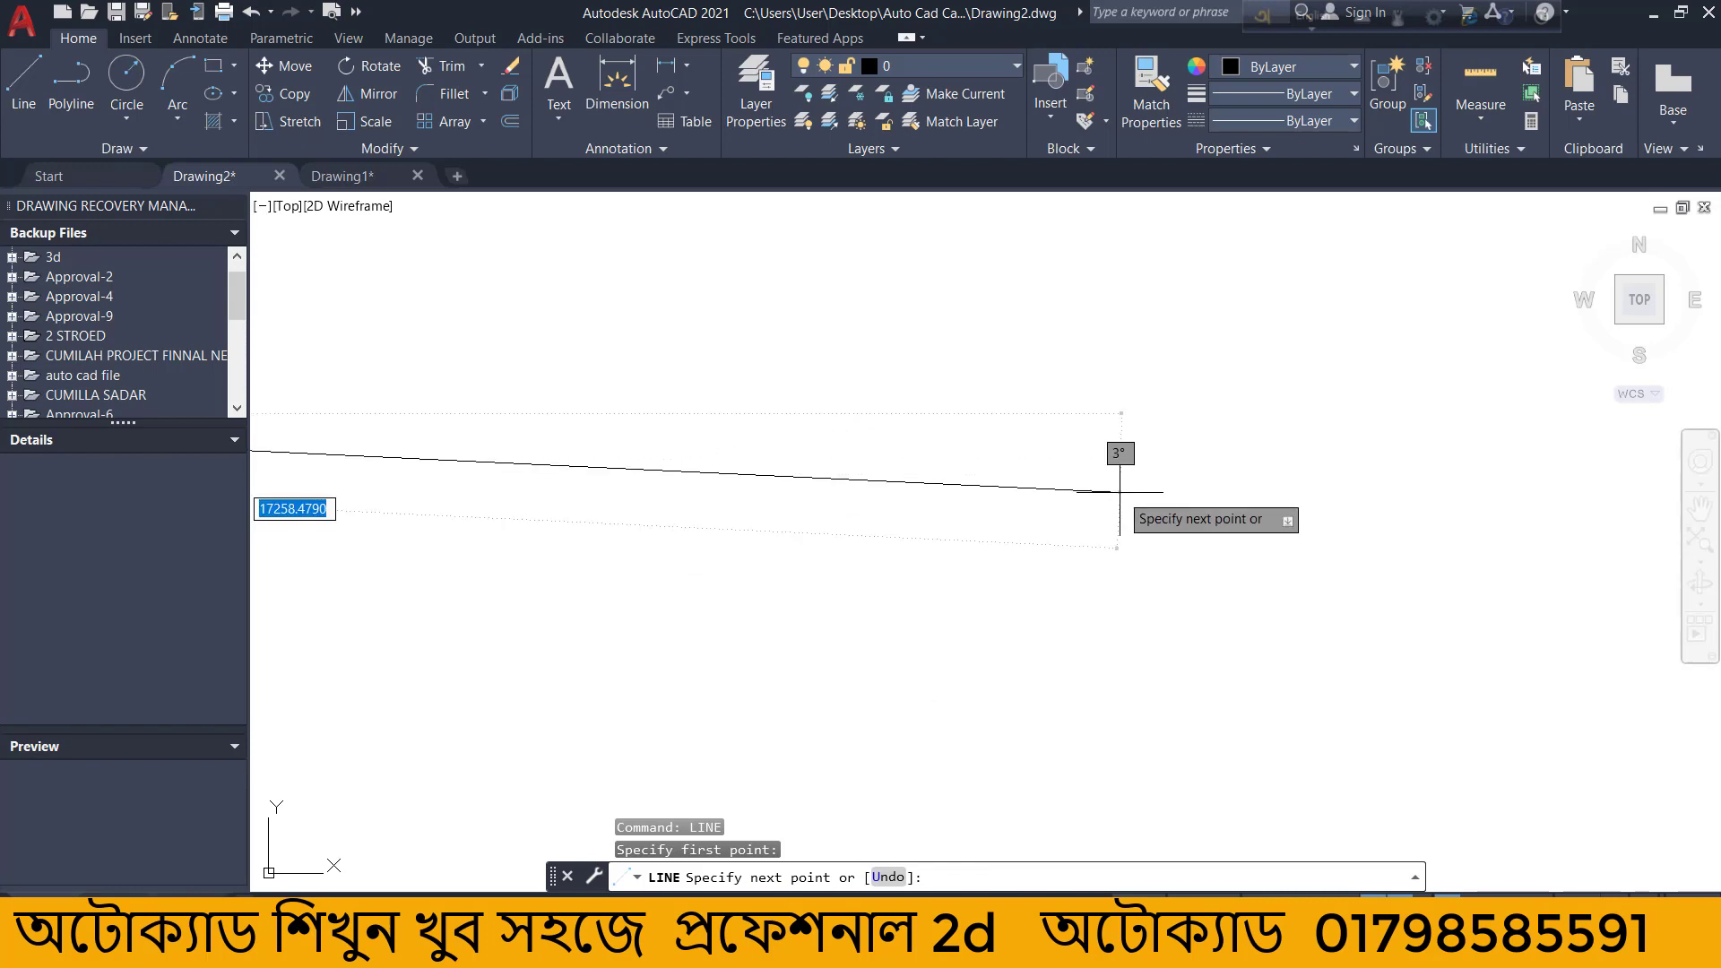
scroll(1116, 492, down, 2)
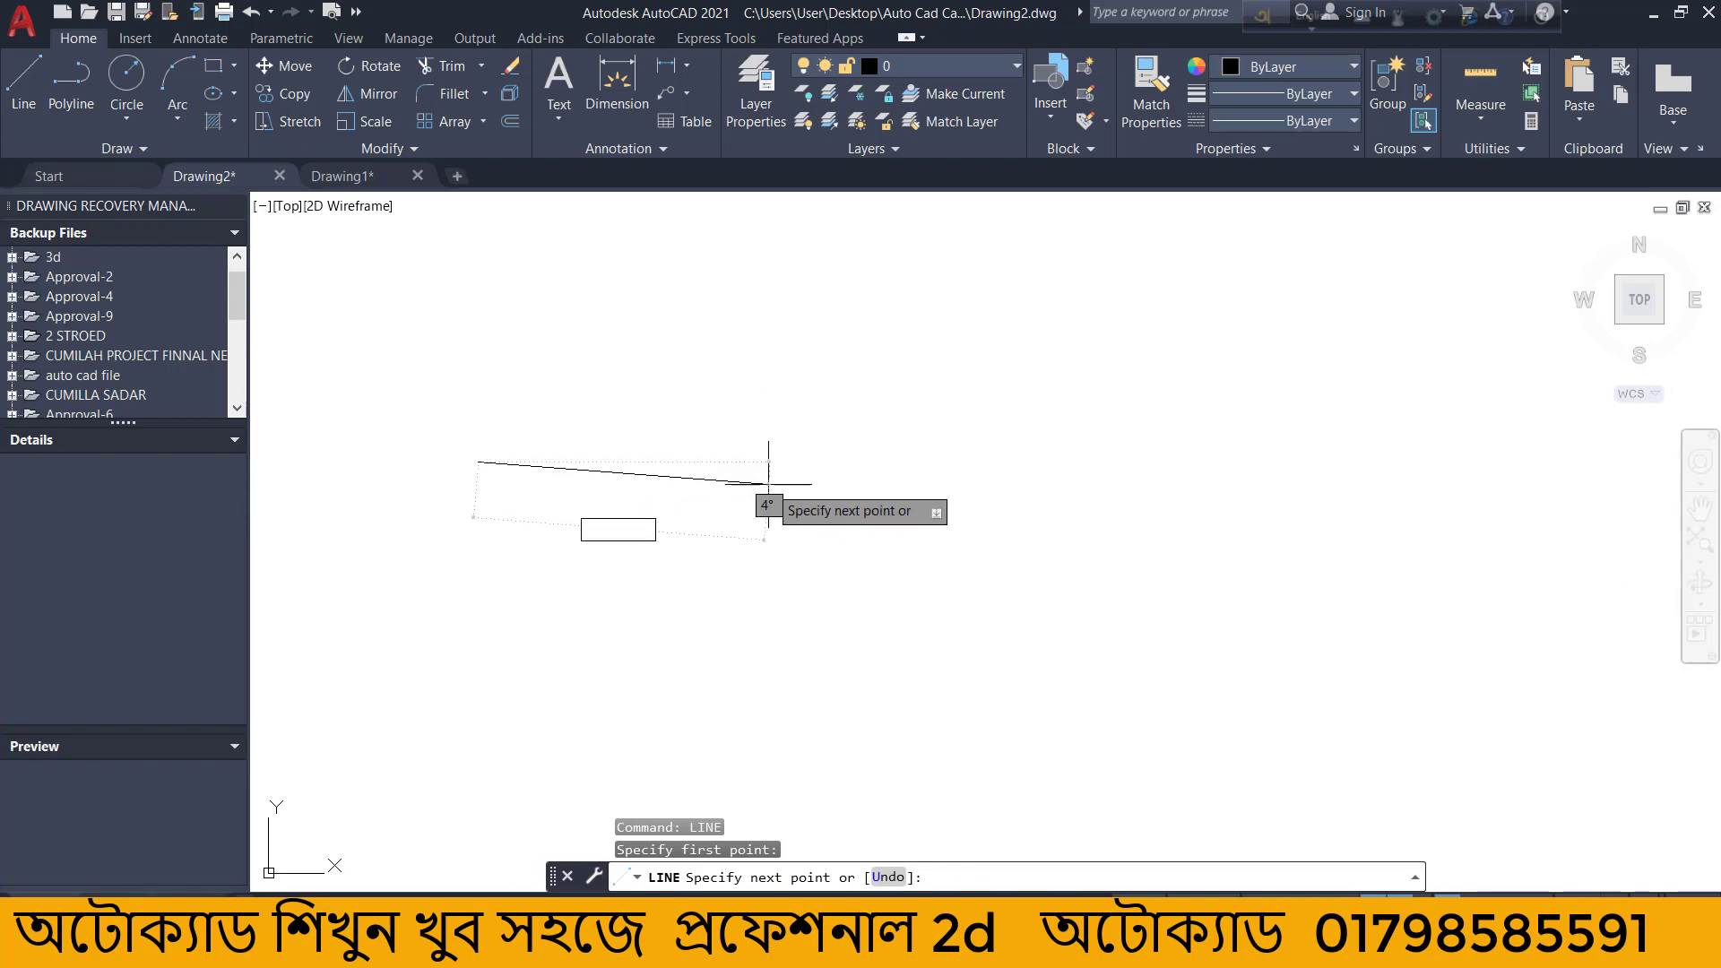
scroll(339, 474, up, 5)
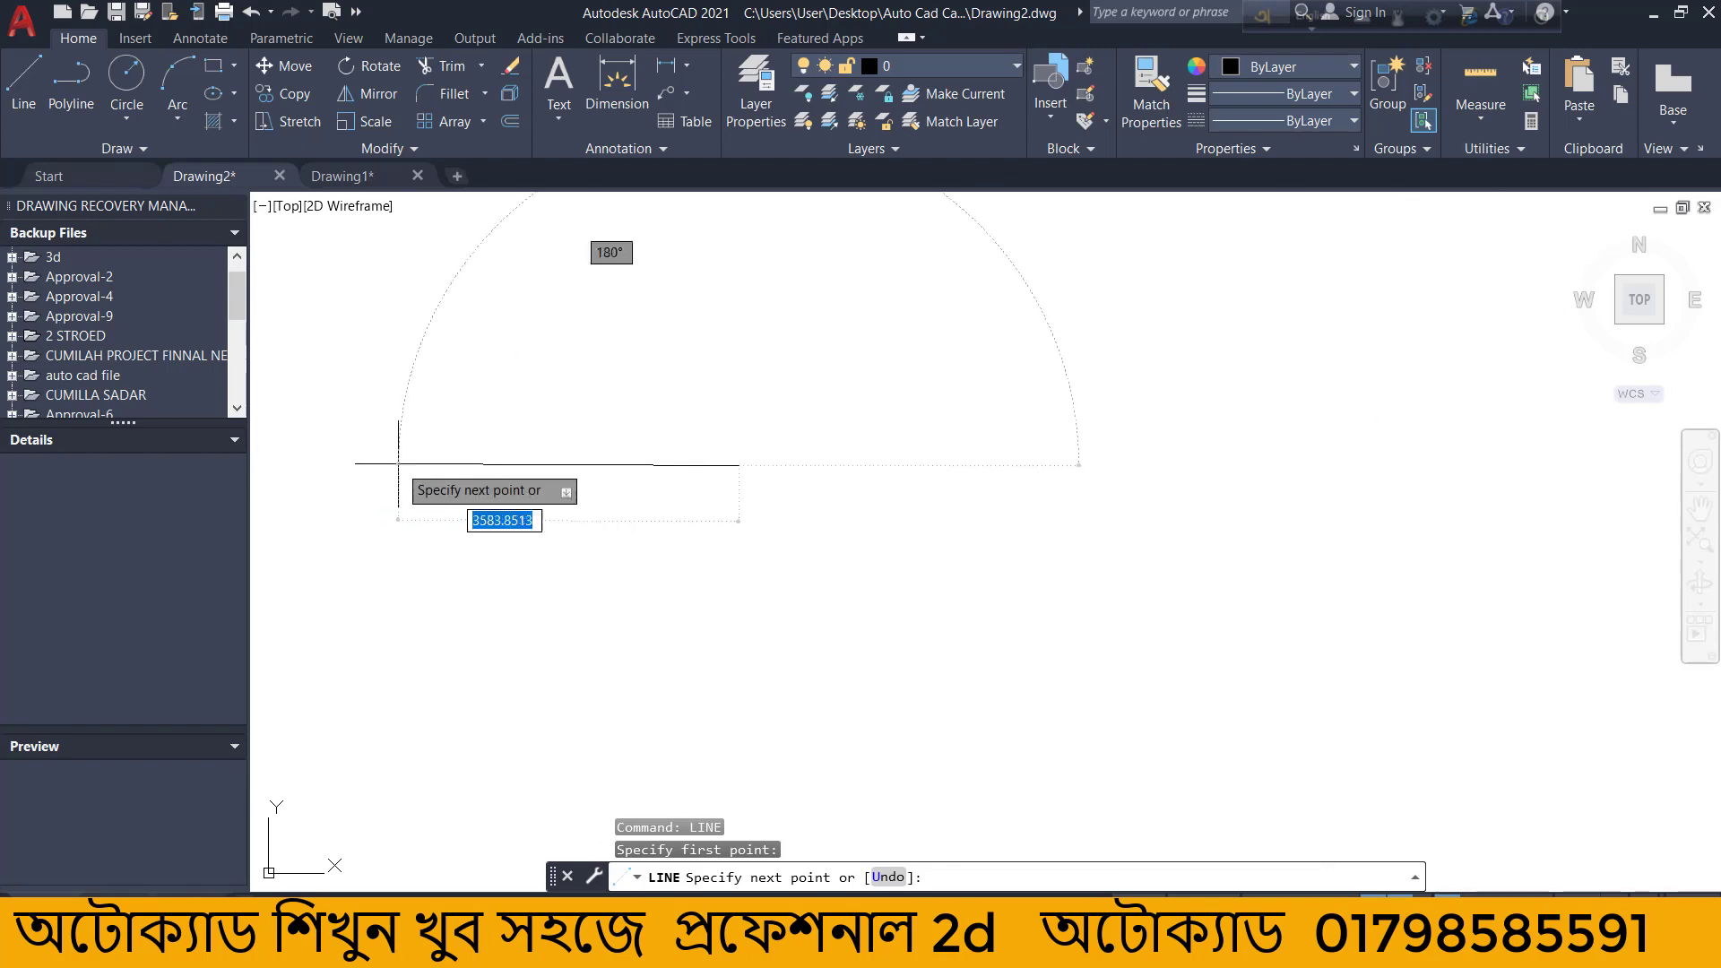
scroll(377, 430, down, 4)
scroll(428, 437, up, 1)
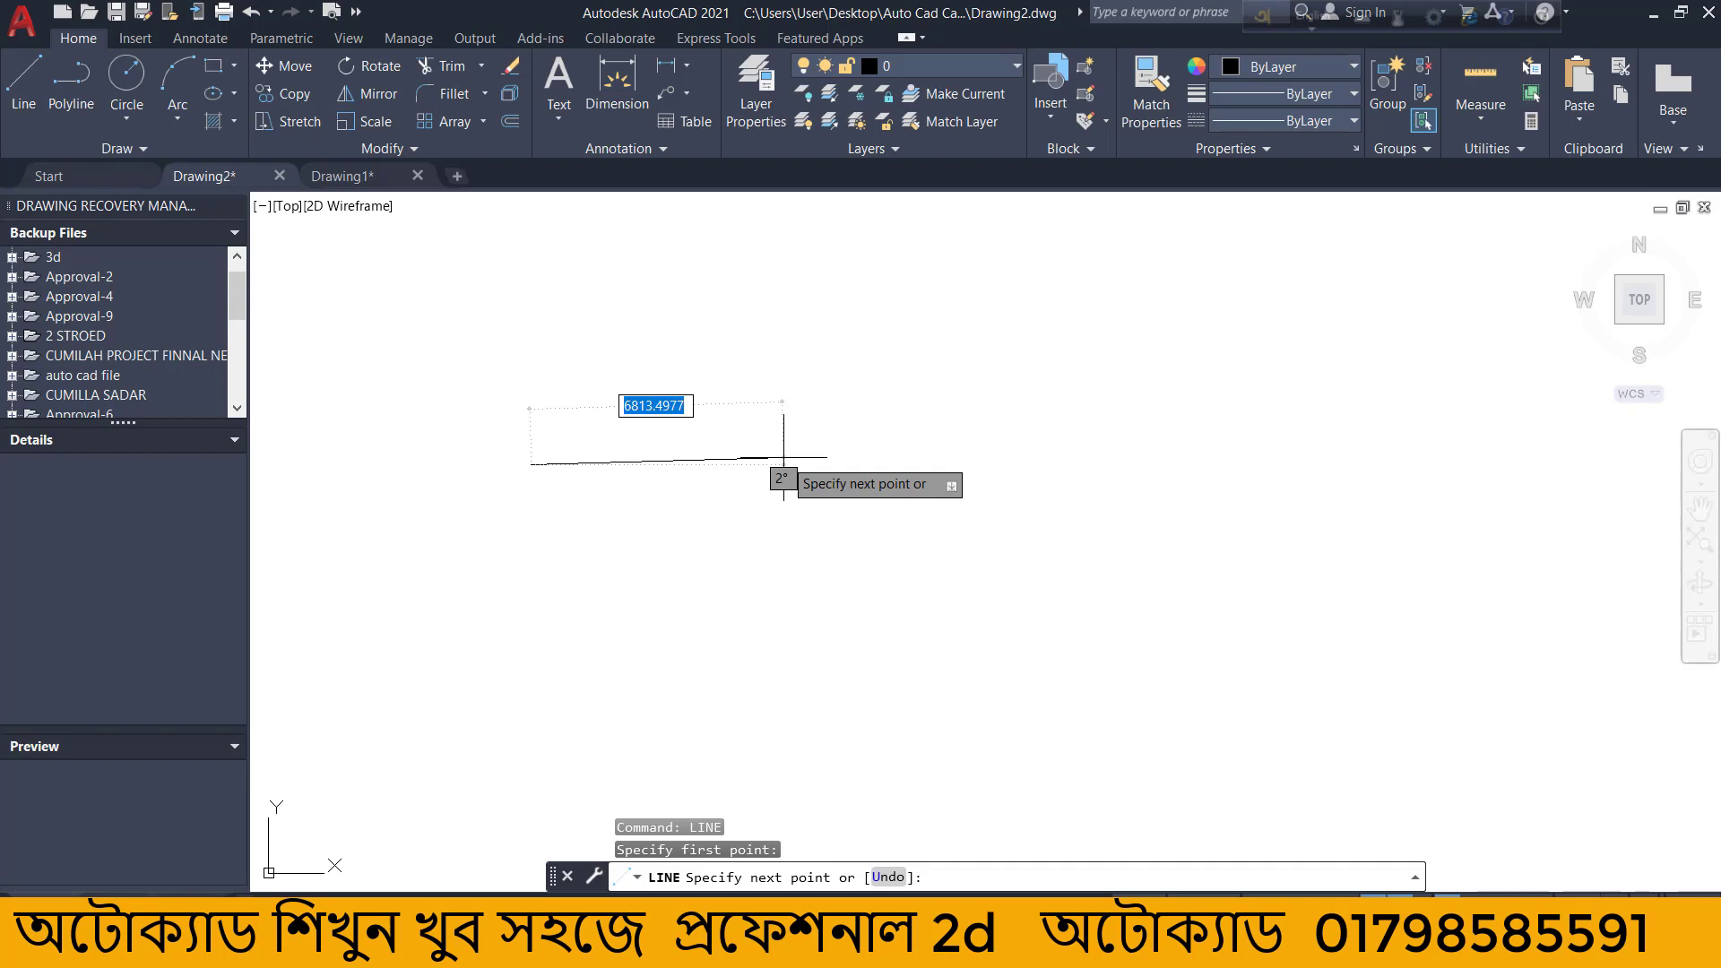
key(F8)
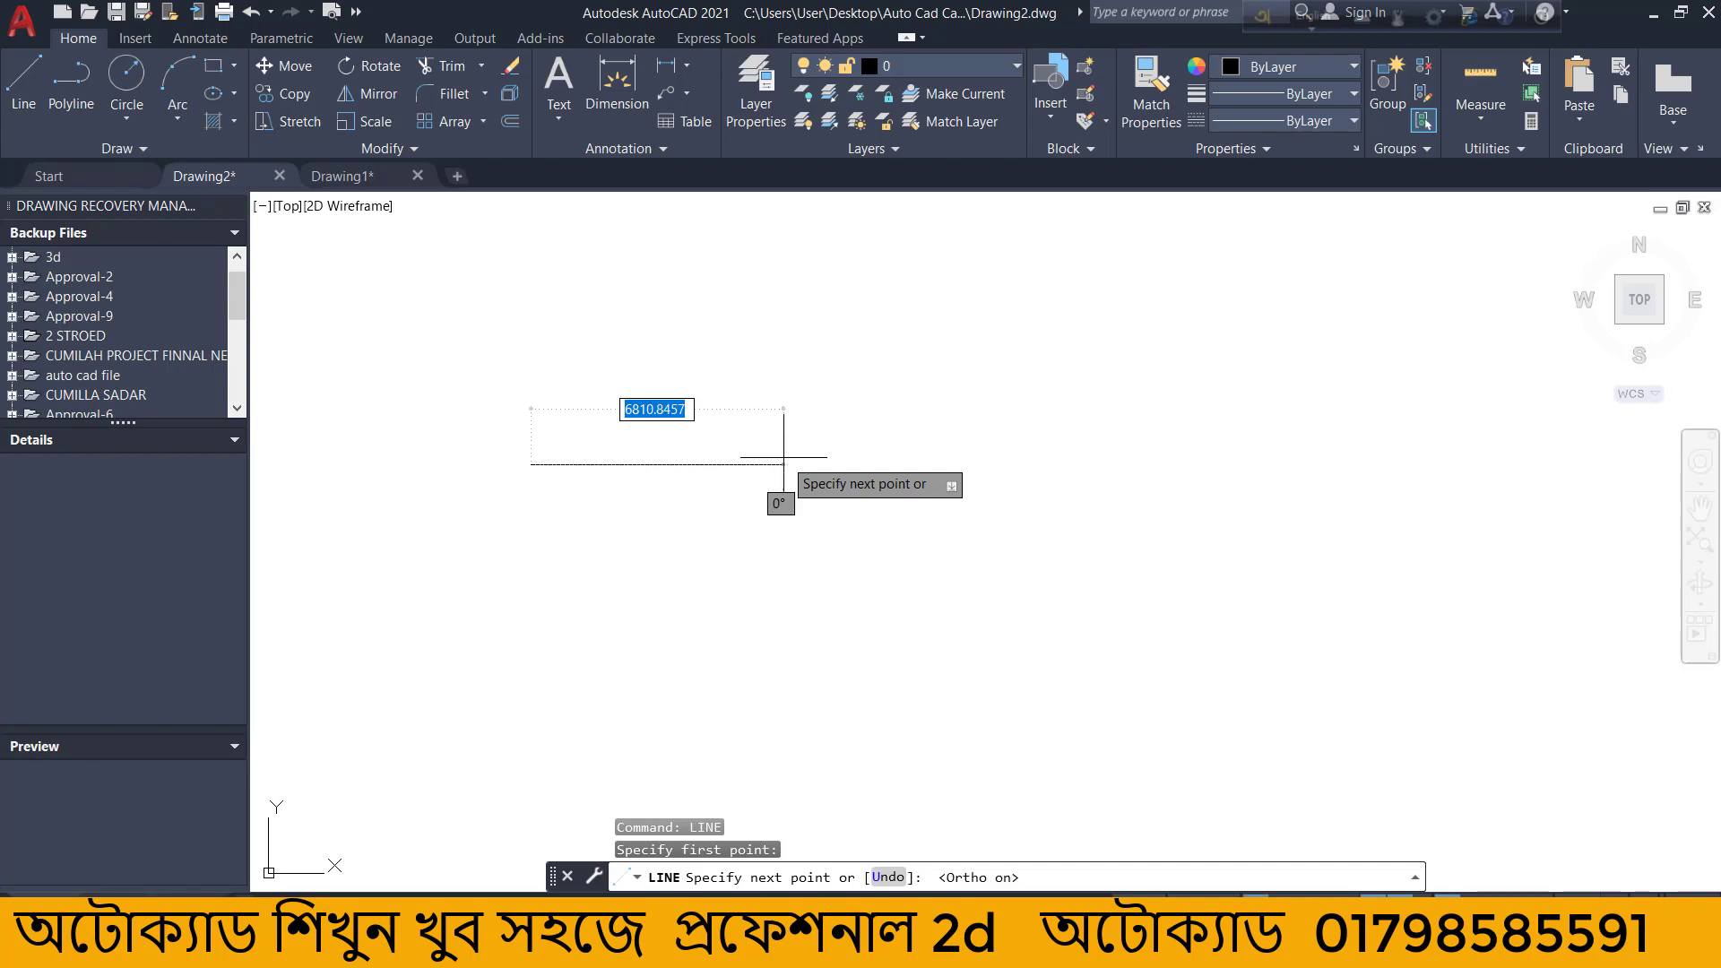
scroll(1024, 540, down, 1)
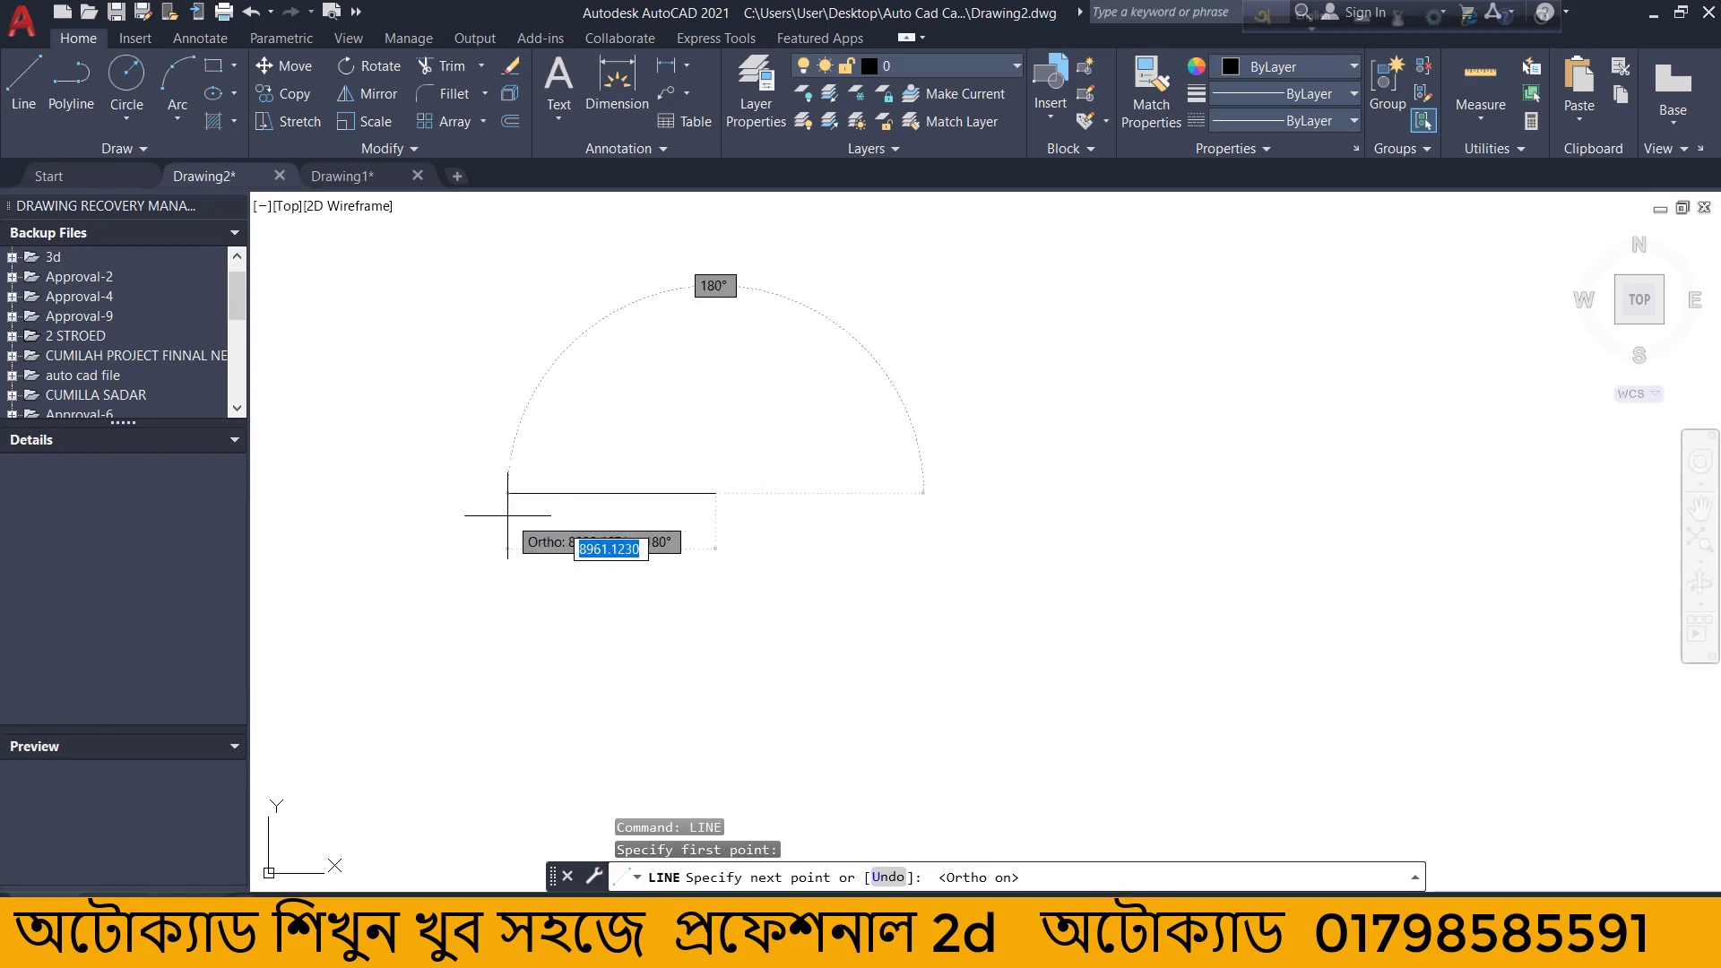
scroll(511, 500, up, 2)
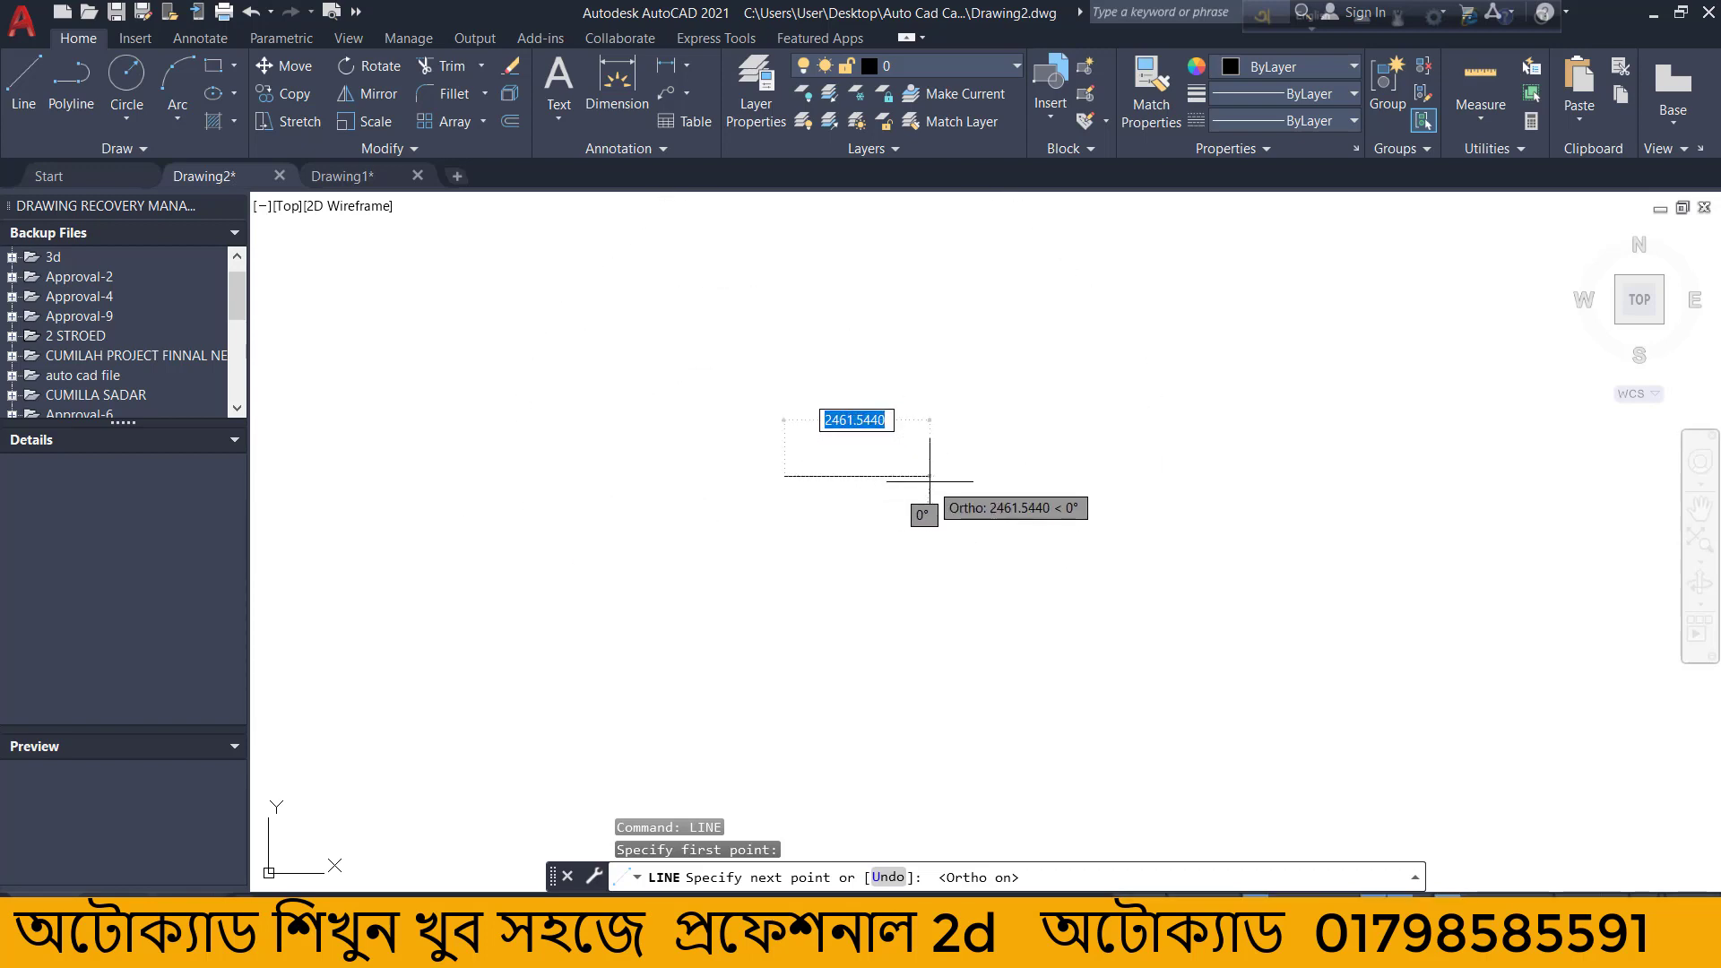
scroll(914, 484, up, 2)
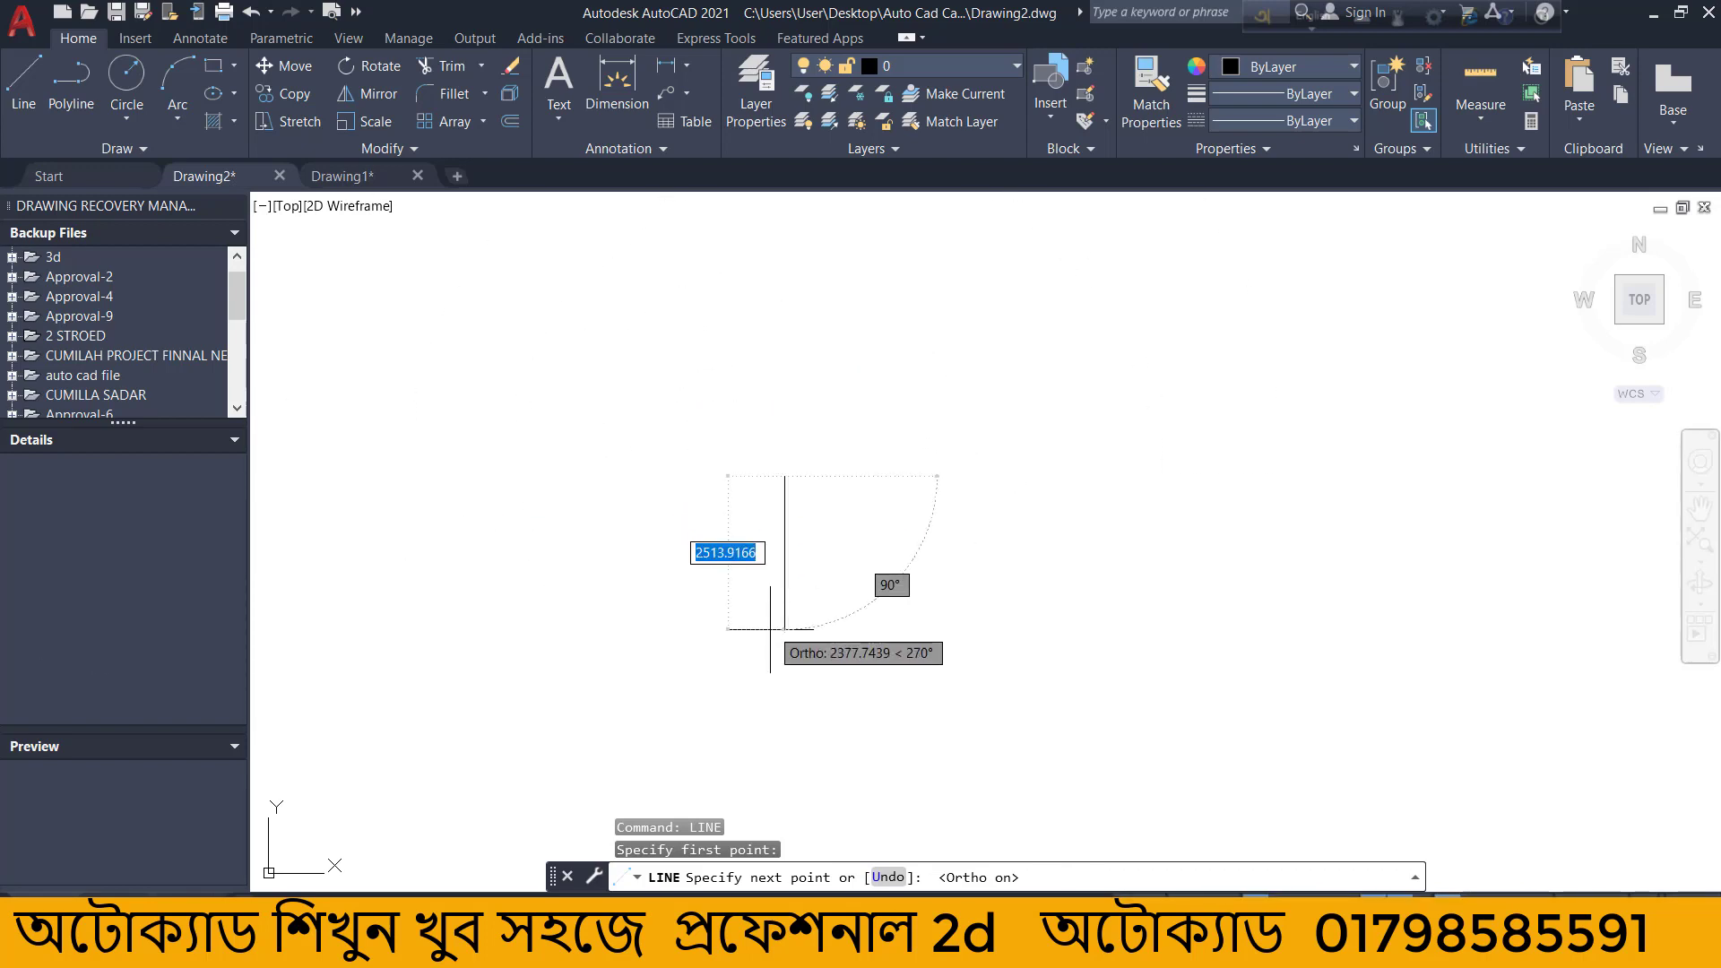
scroll(862, 536, down, 1)
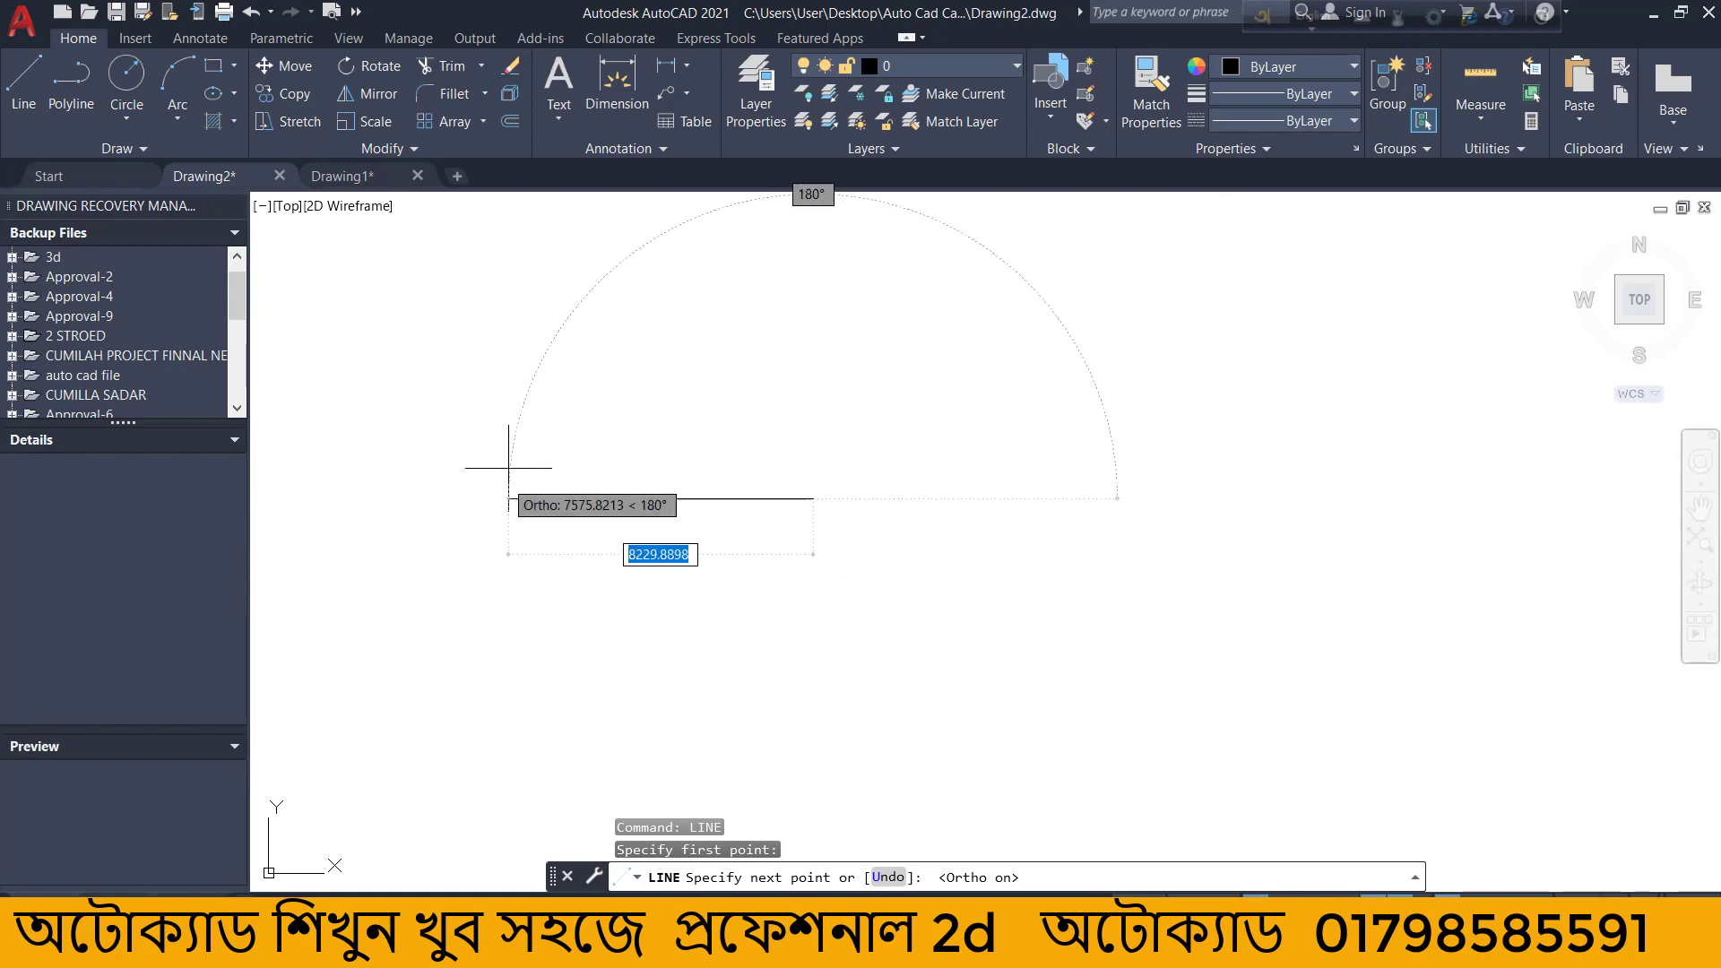
click(999, 499)
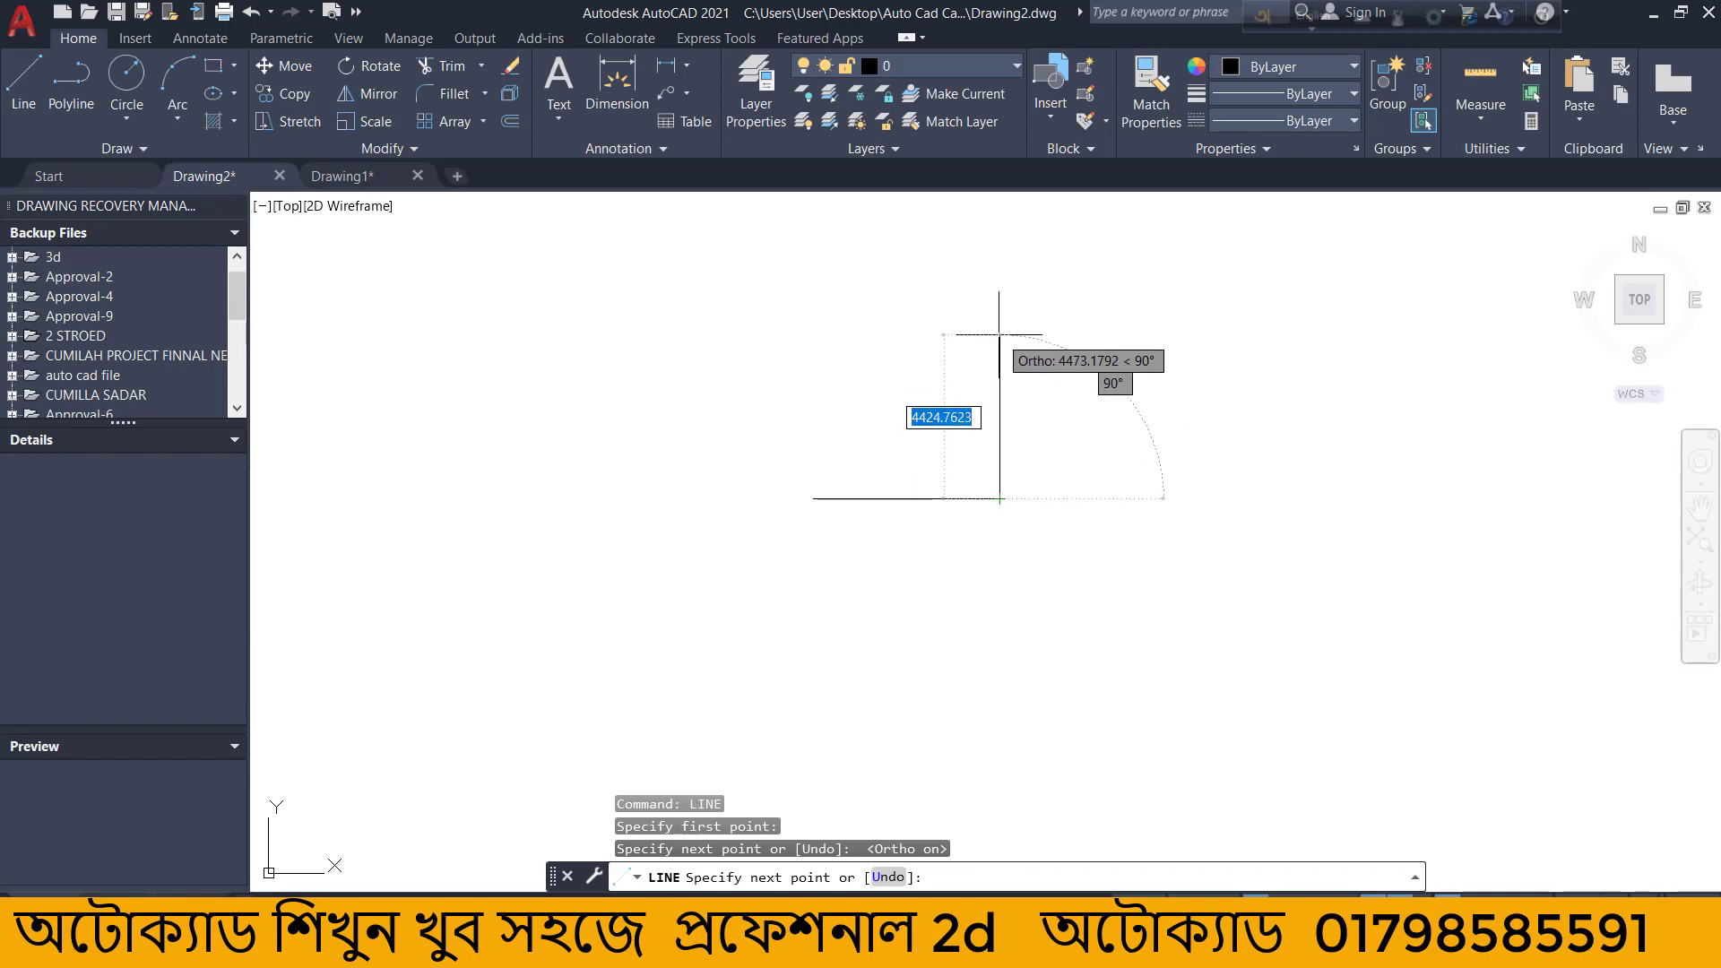
Turn Ortho off and add two slanted lines that meet below the horizontal line, closing a downward-pointing triangle.
scroll(554, 520, down, 2)
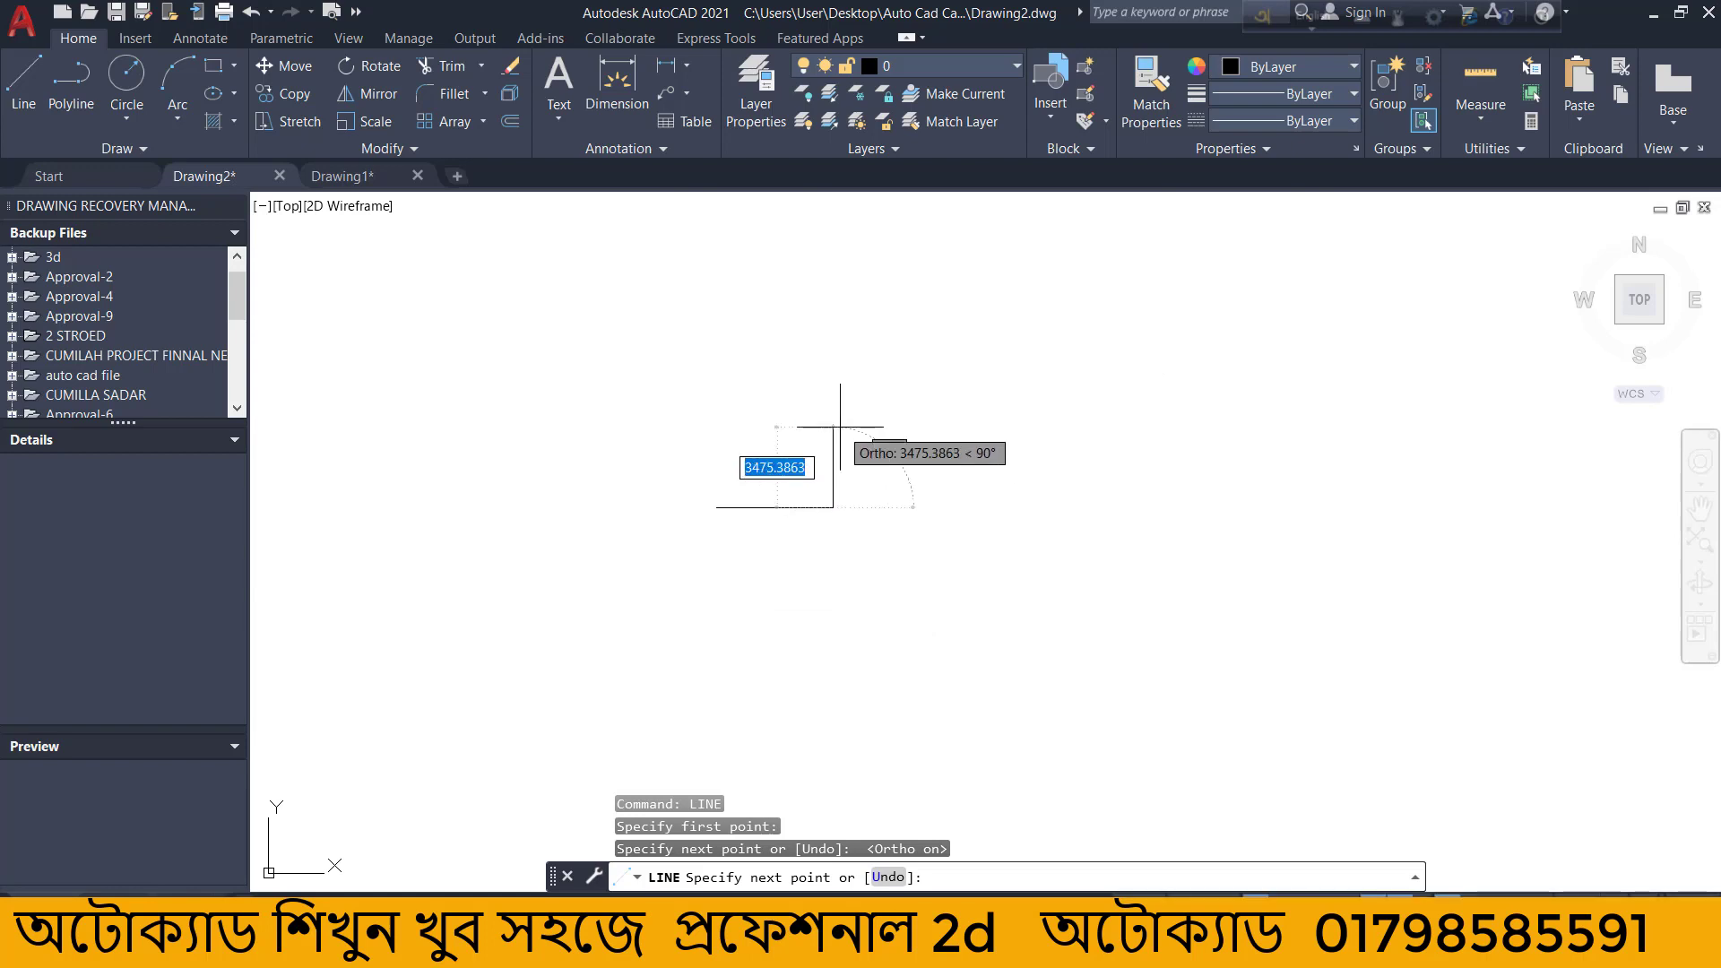
scroll(840, 427, up, 2)
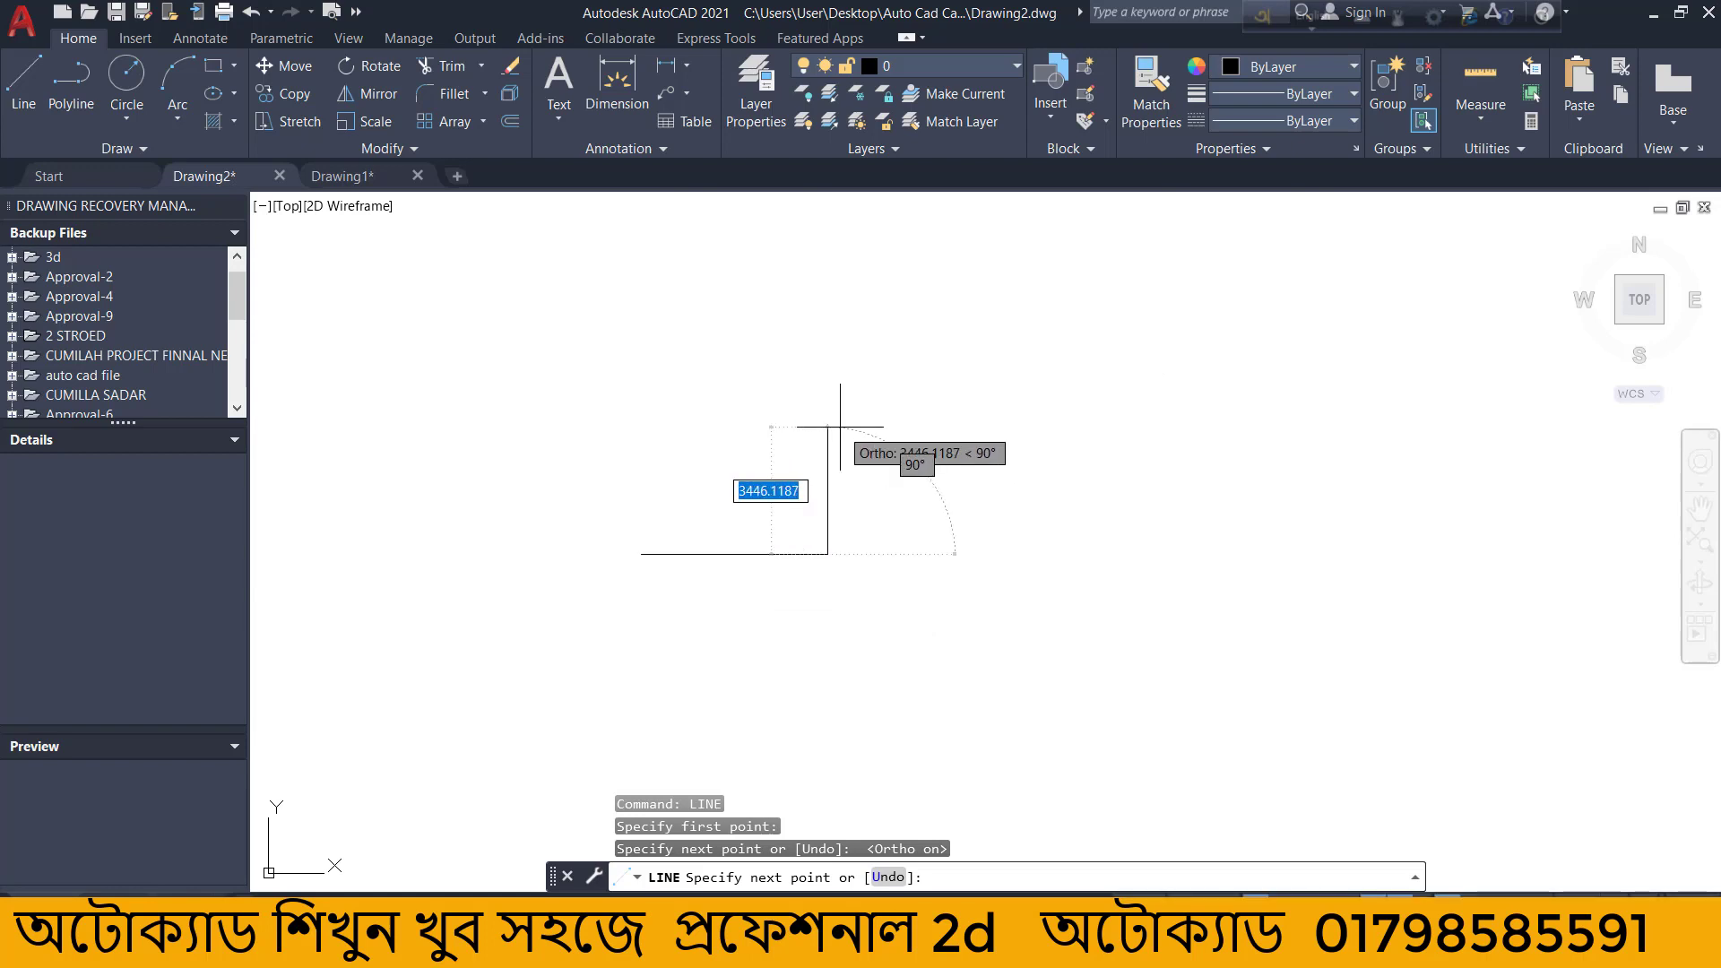
key(F8)
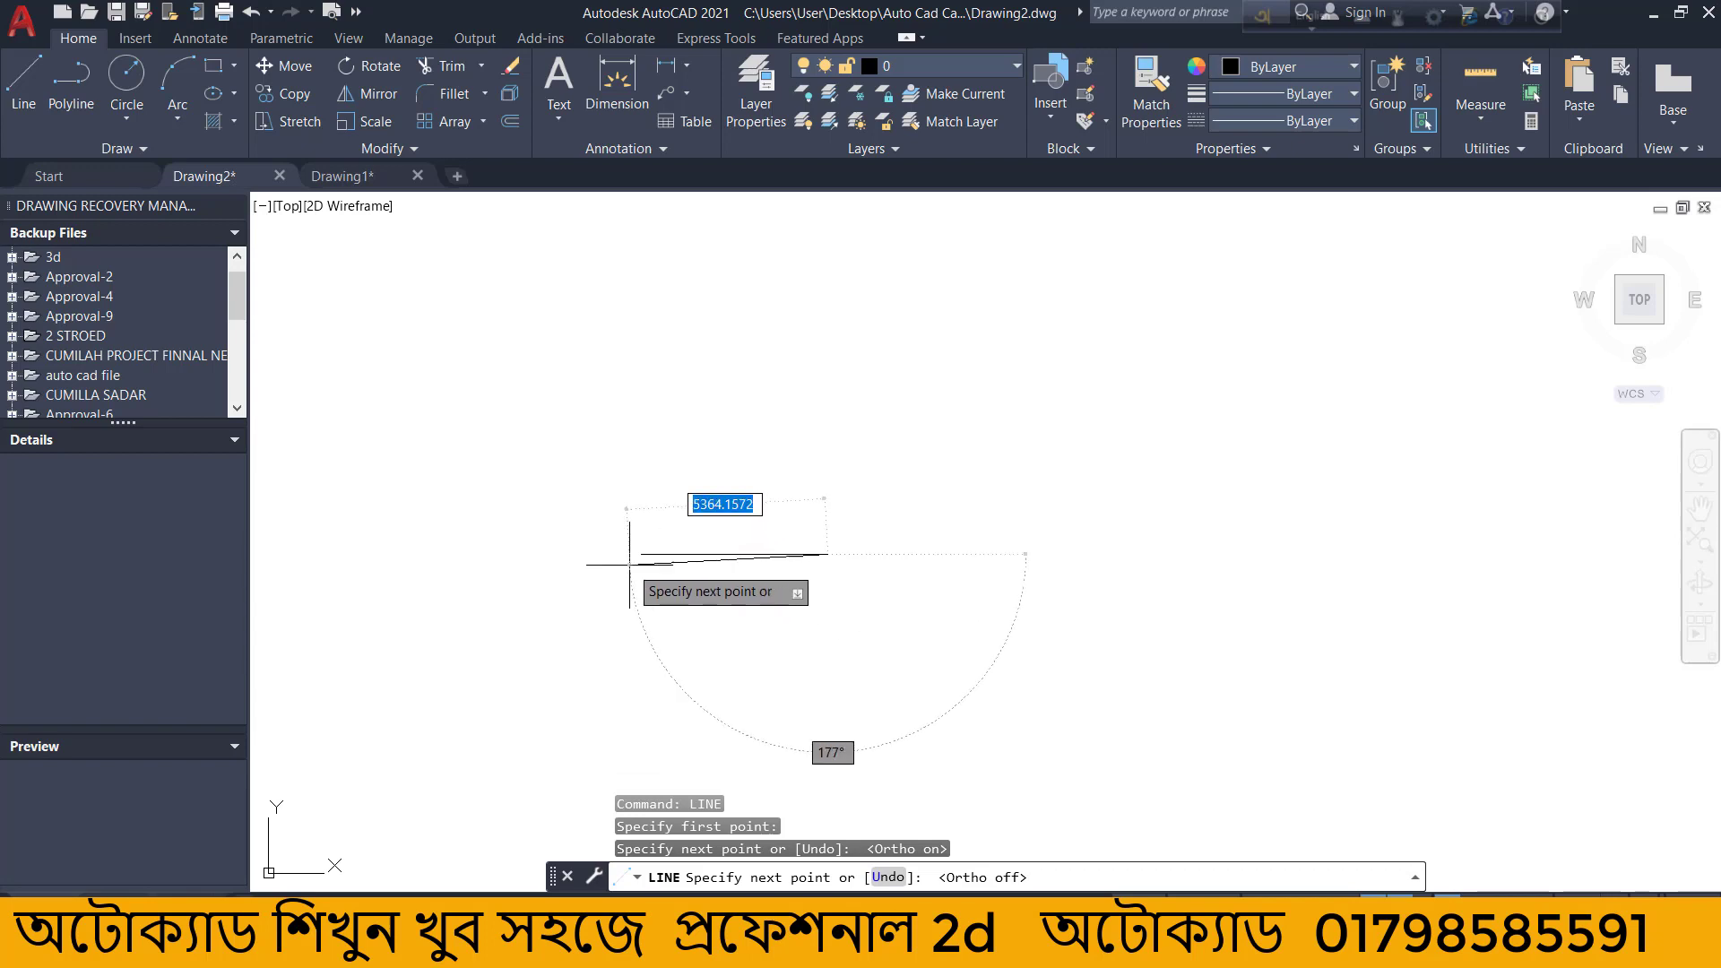
click(732, 620)
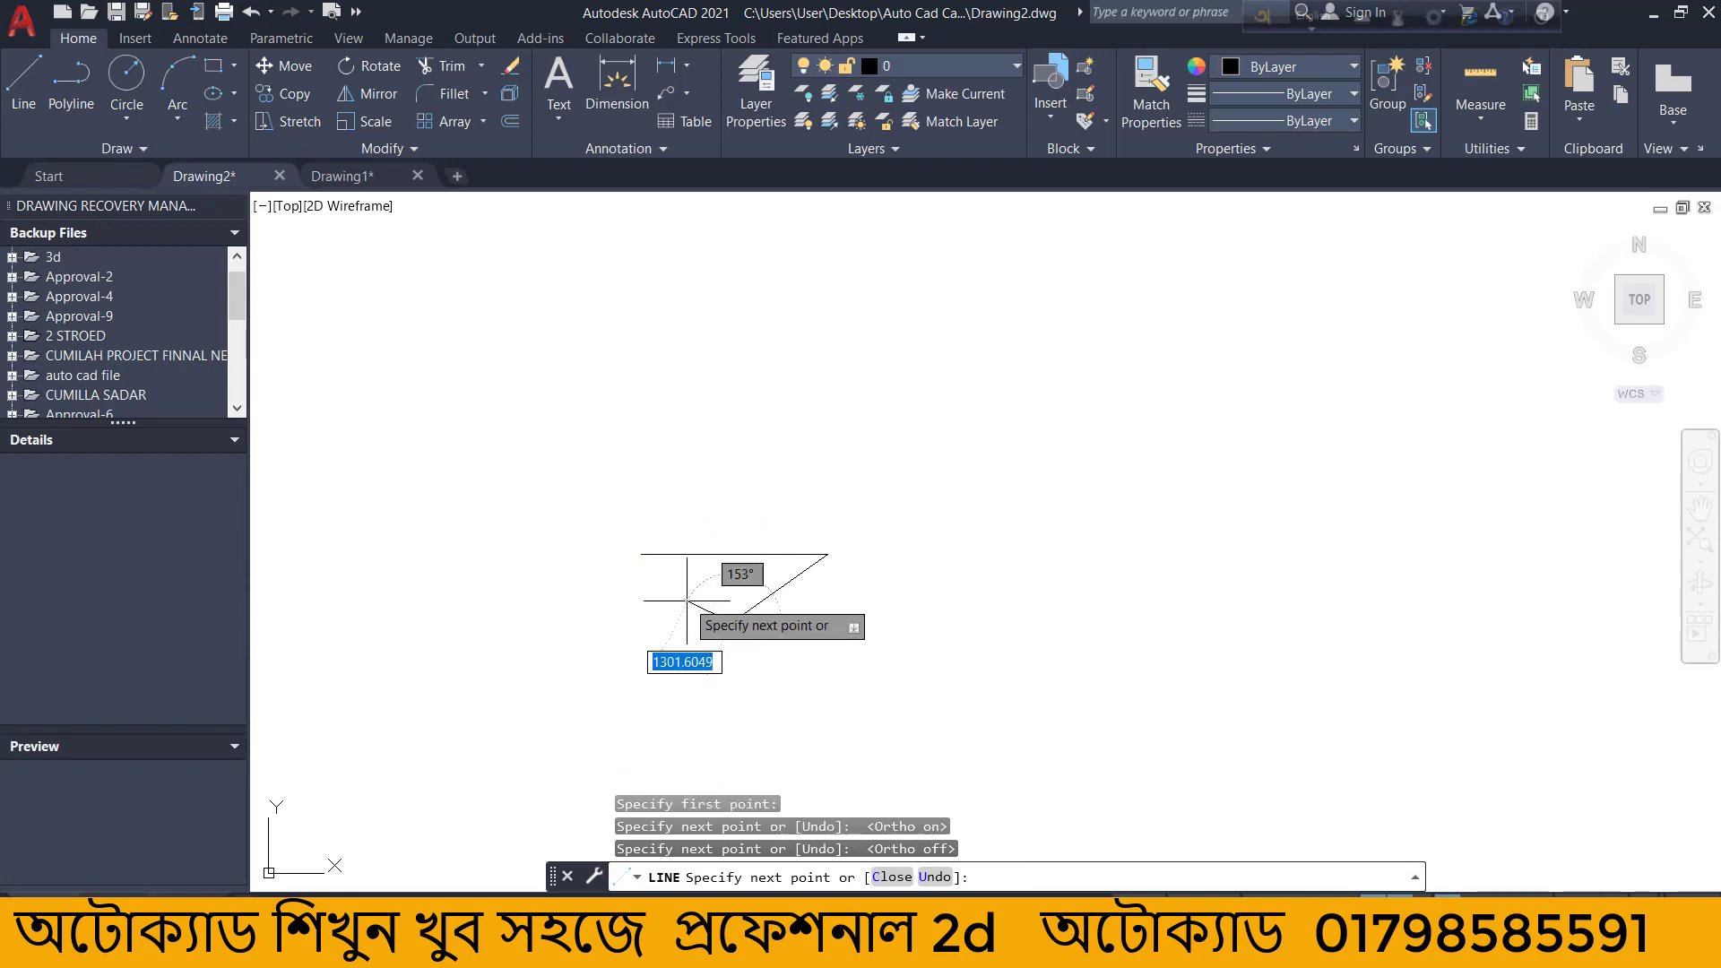
click(641, 554)
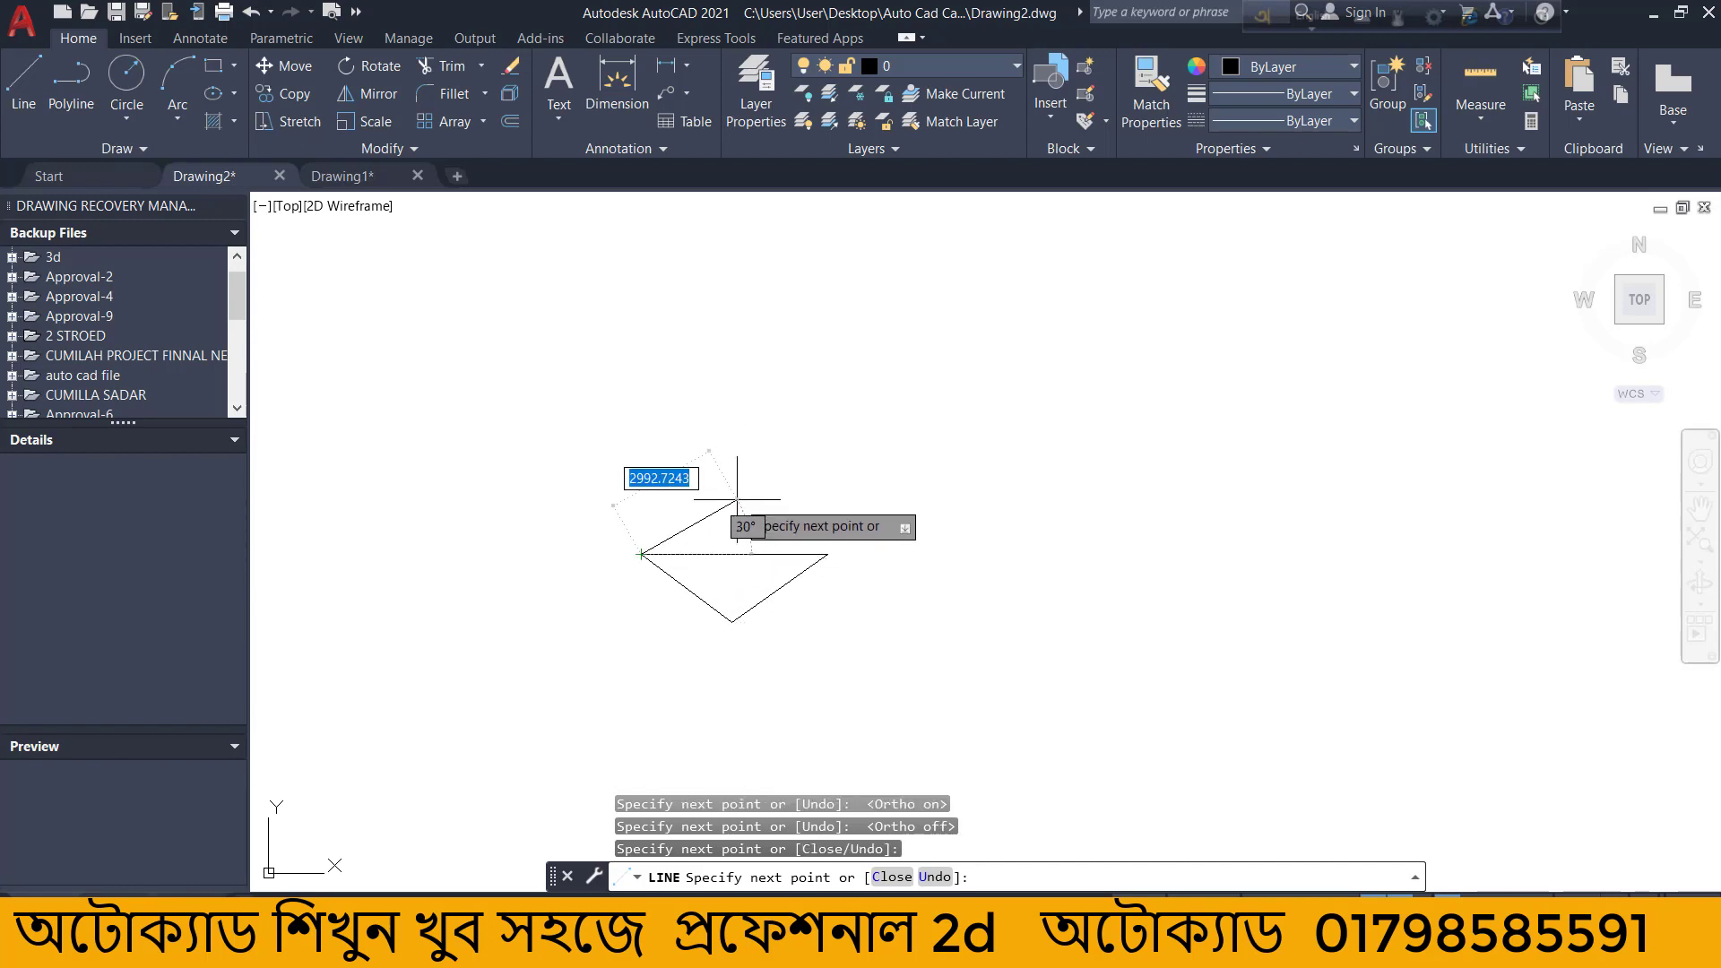
key(Return)
Draw a narrow upright rectangle about 4272 units tall beside the triangle, using Line with Ortho on and redoing its slanted top edge.
key(Return)
scroll(693, 491, down, 2)
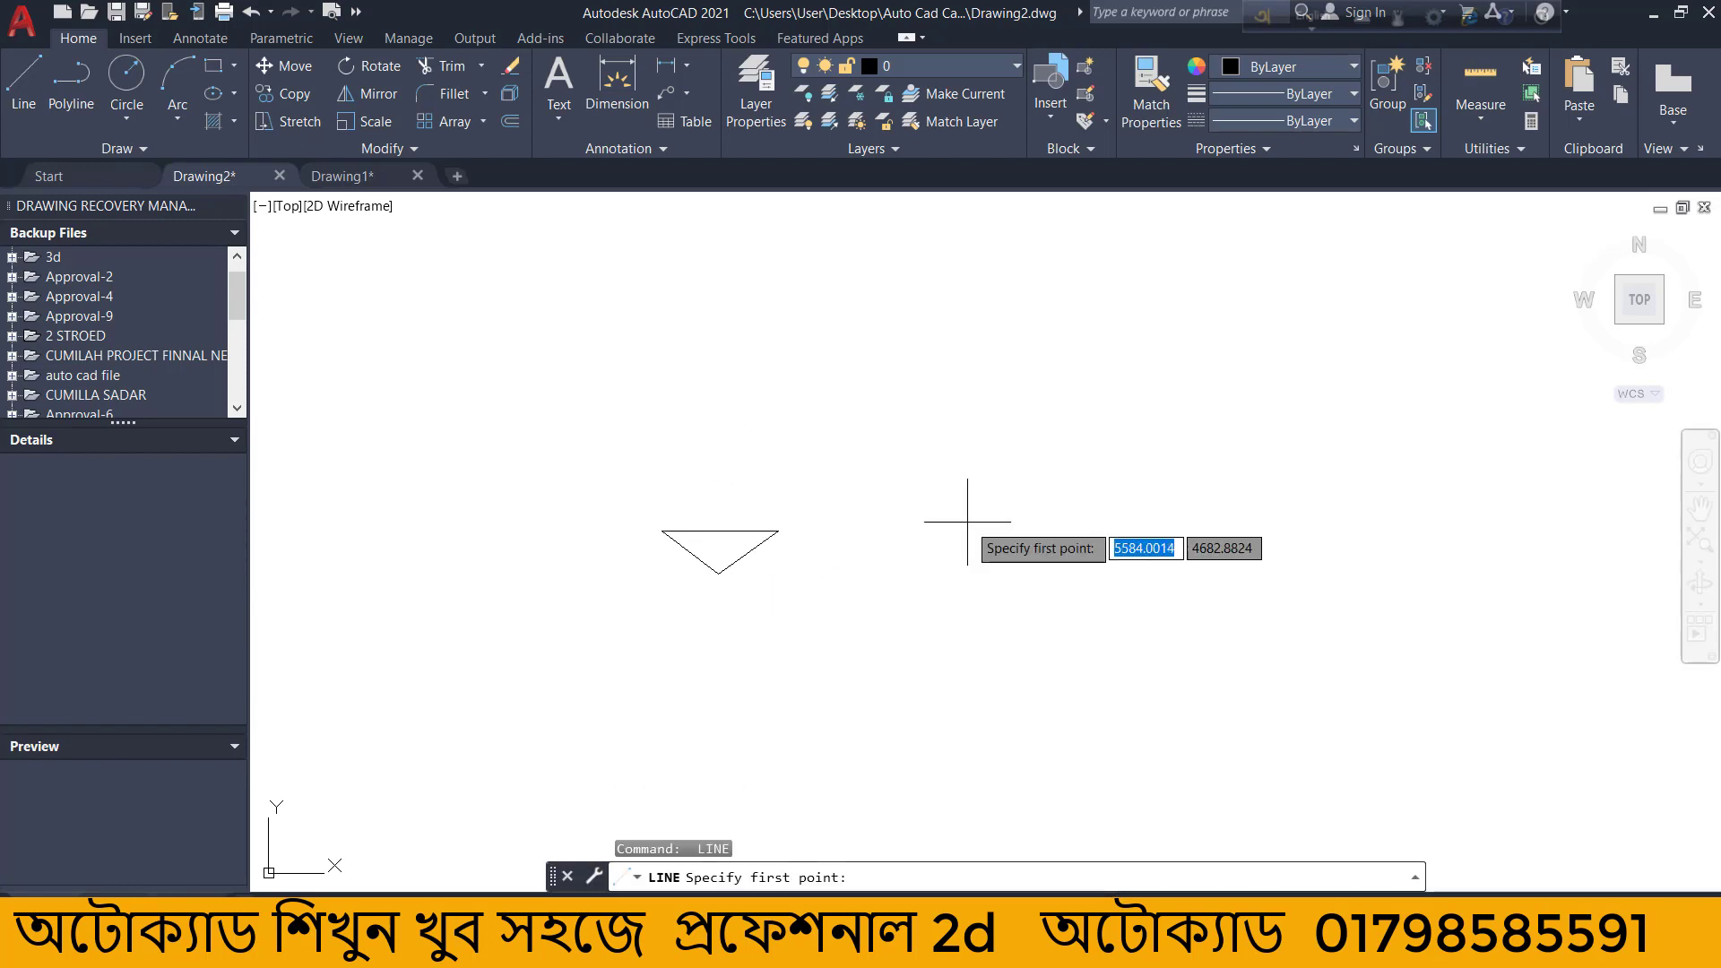
scroll(984, 525, up, 2)
click(768, 526)
scroll(774, 675, up, 2)
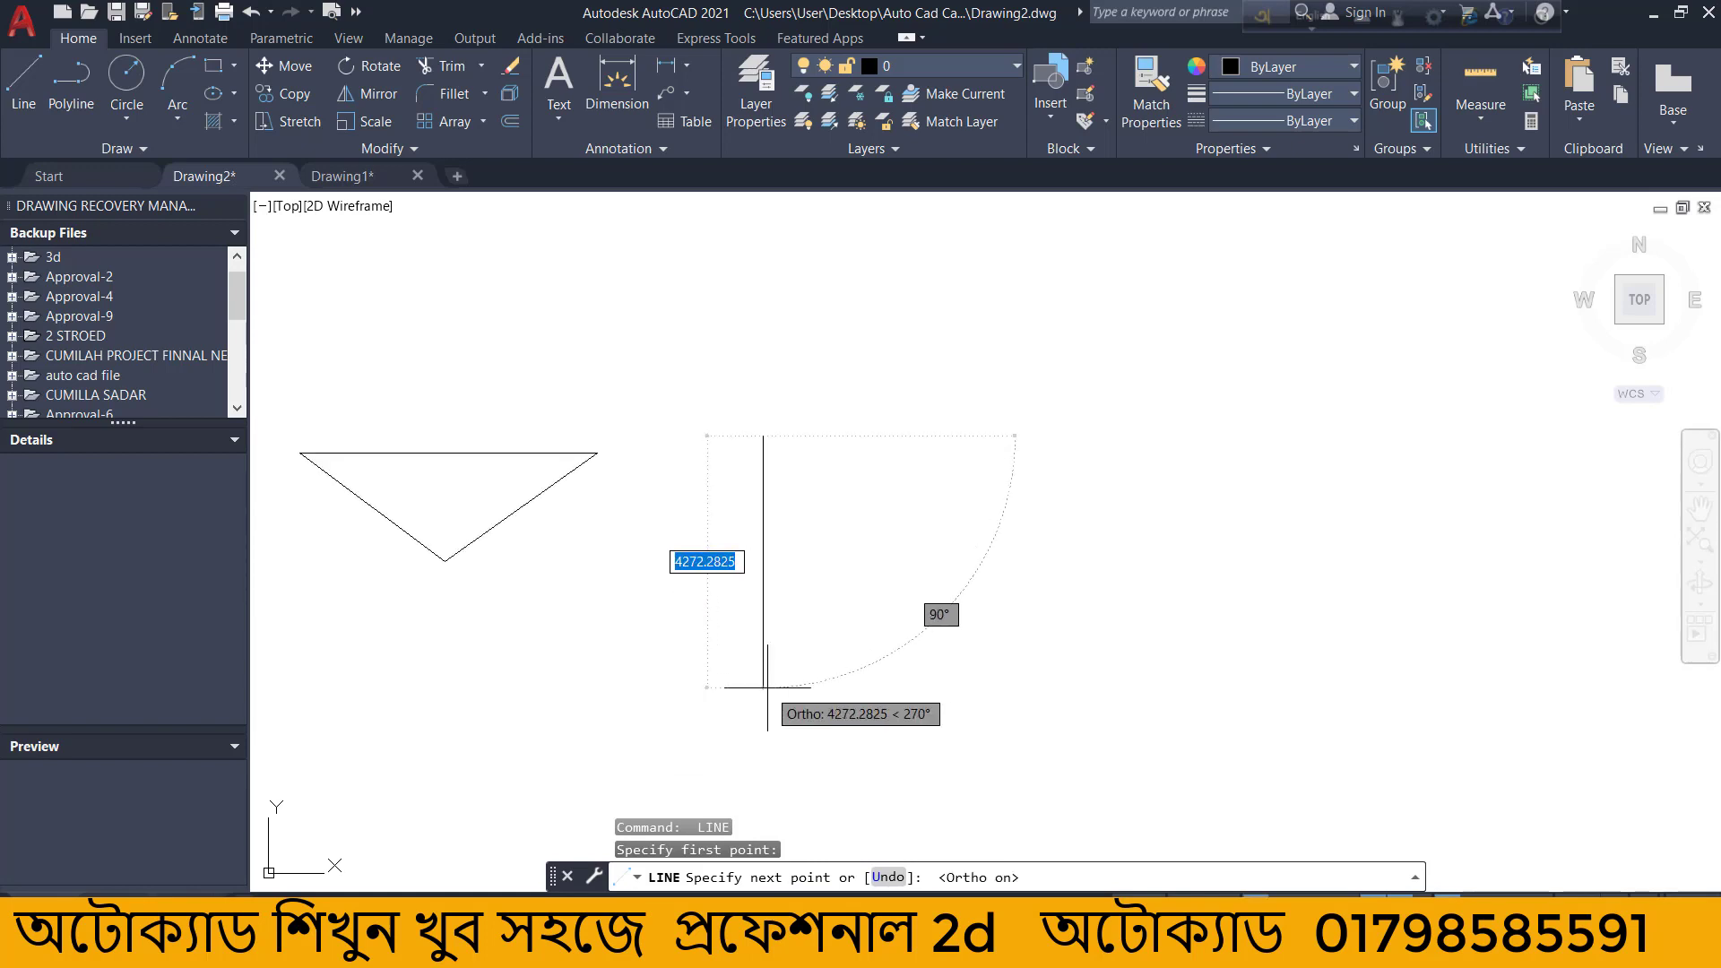
key(F8)
click(764, 687)
click(808, 687)
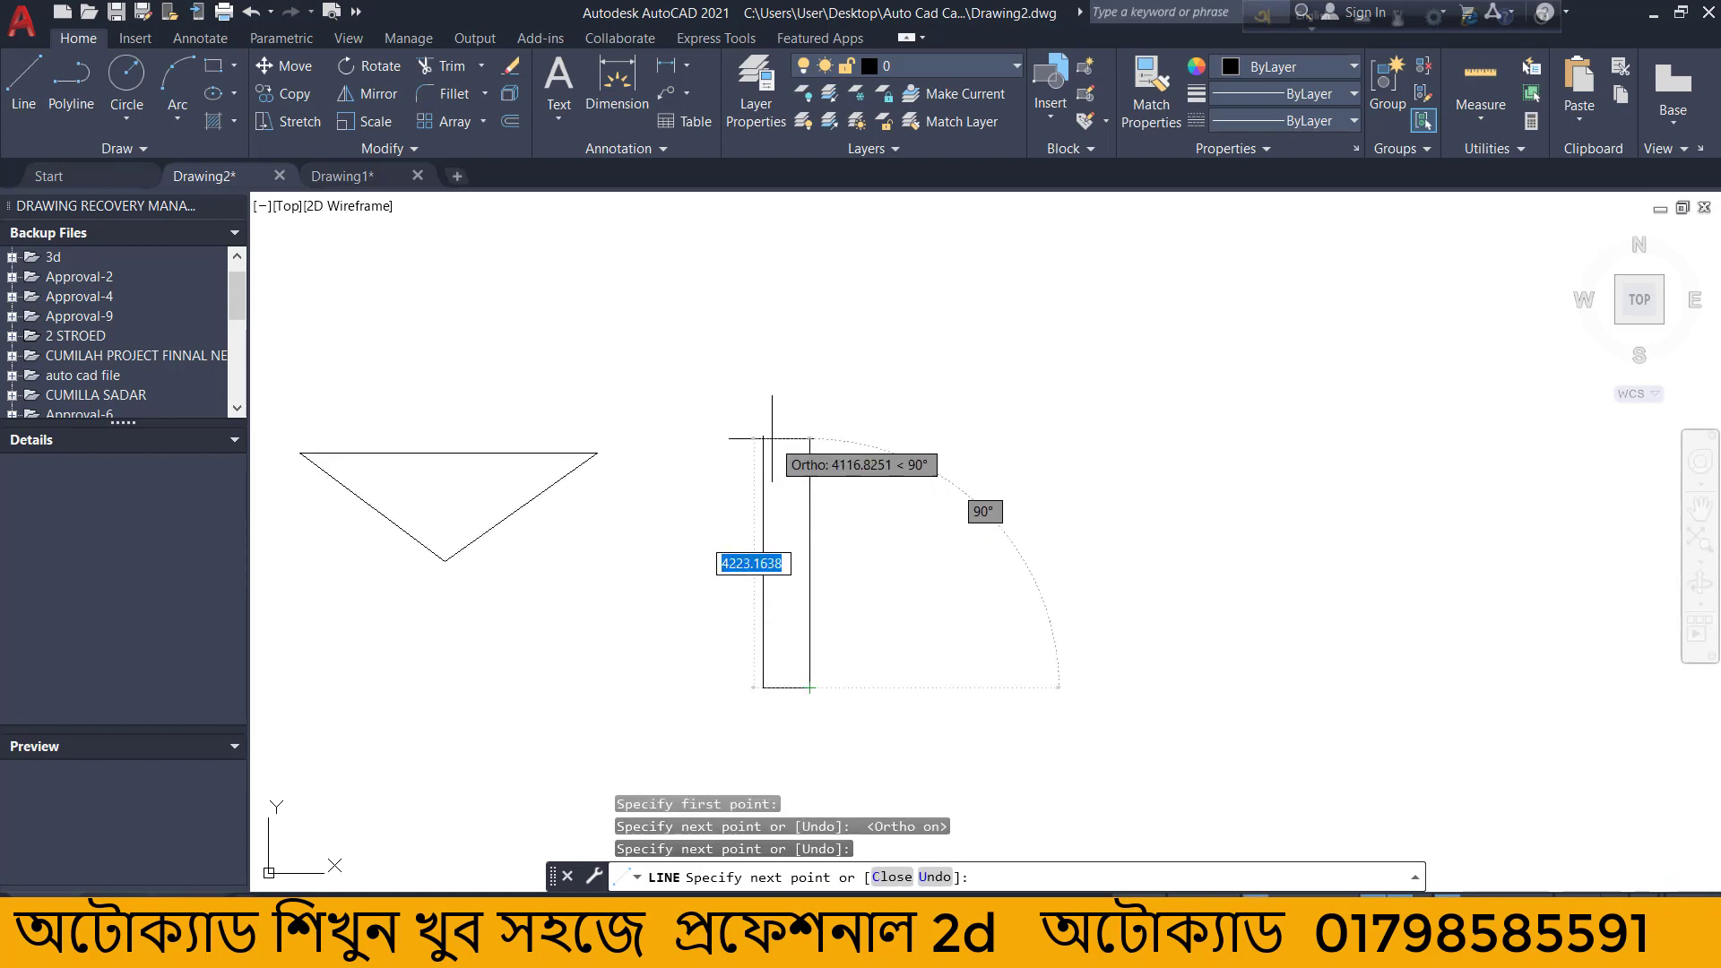
click(806, 438)
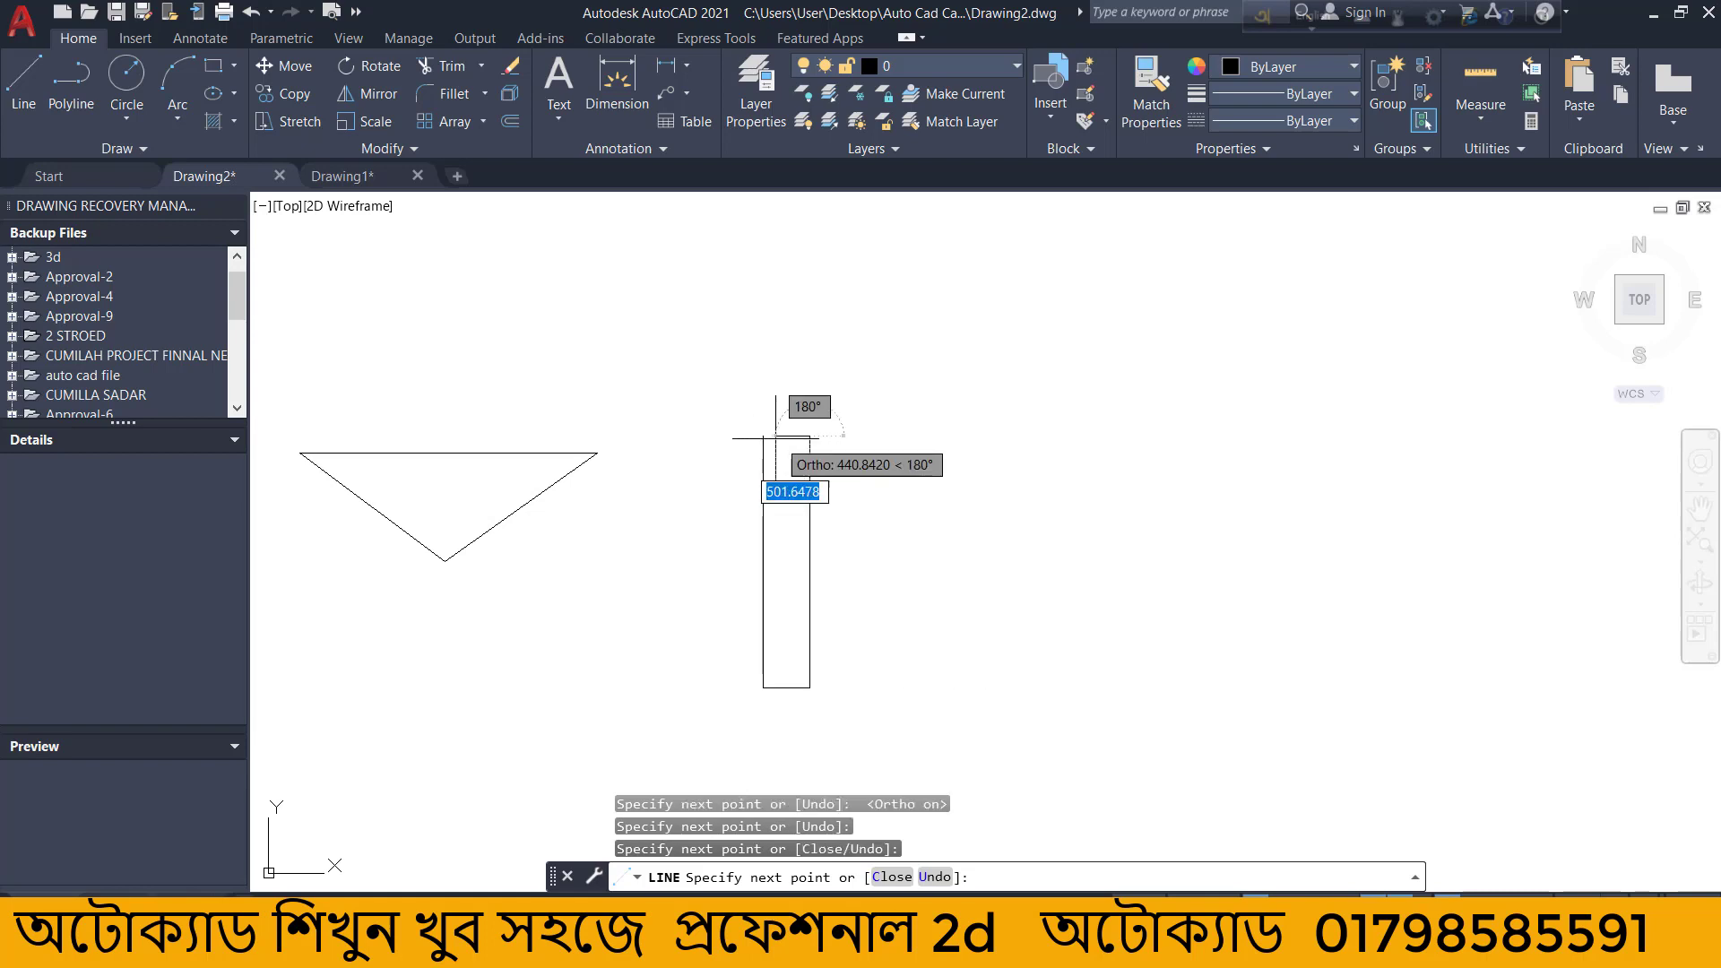
click(763, 440)
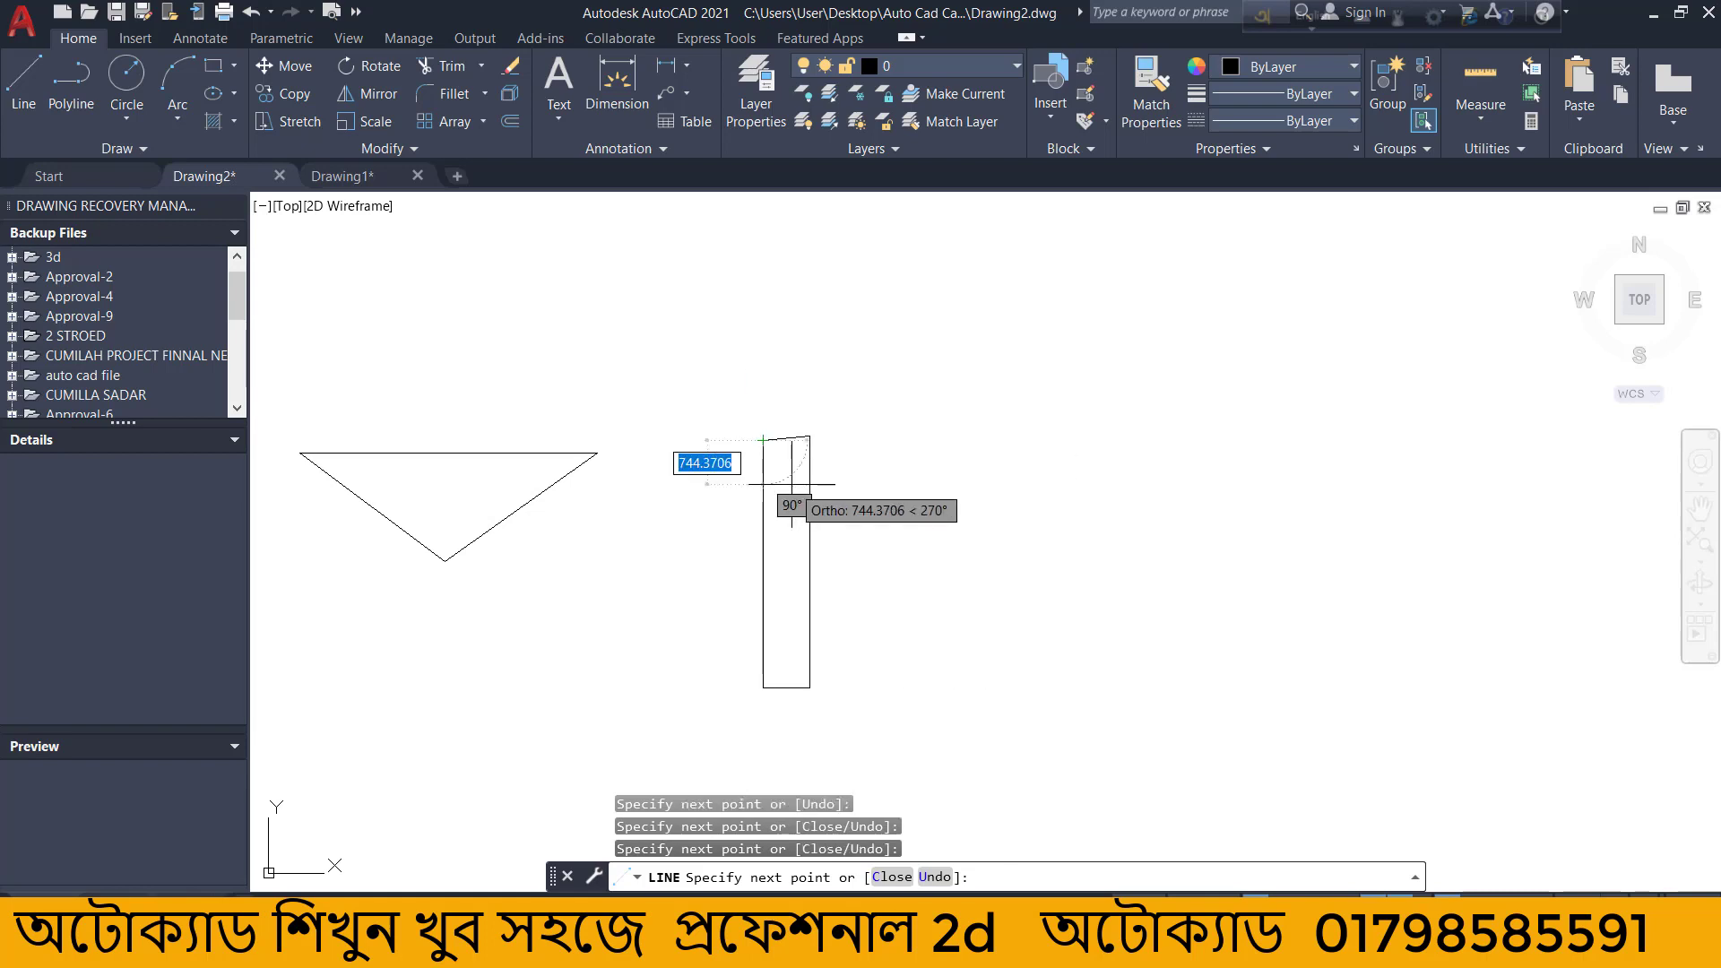
key(ctrl+z)
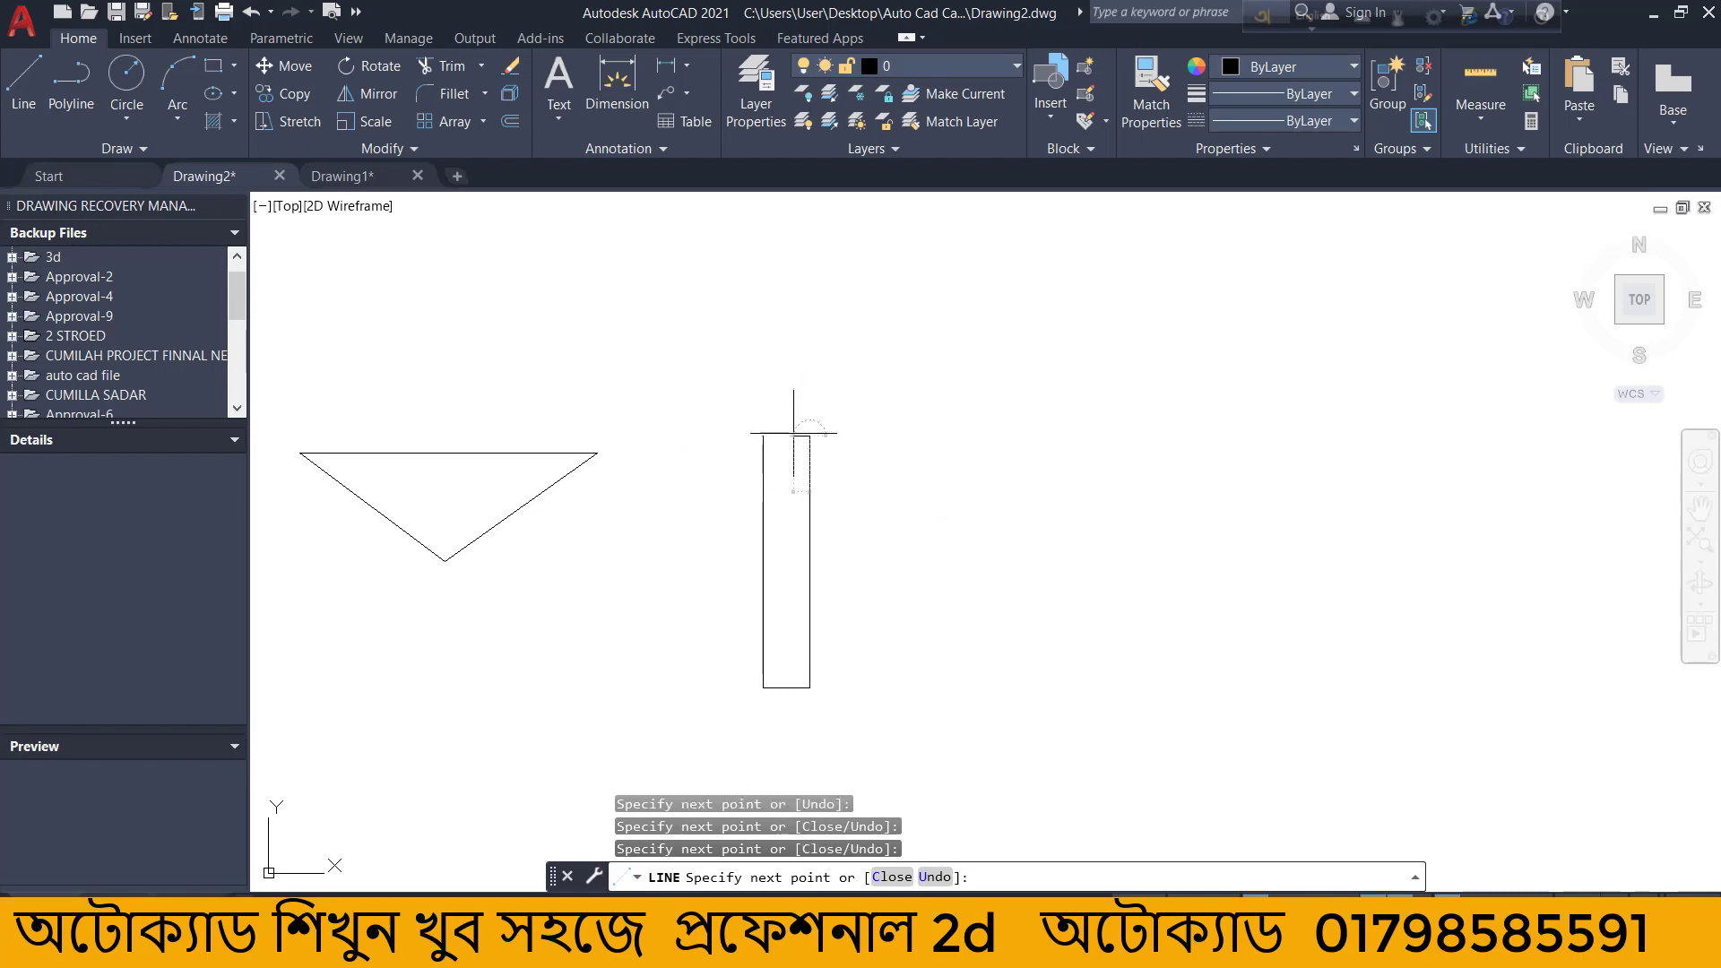
key(Escape)
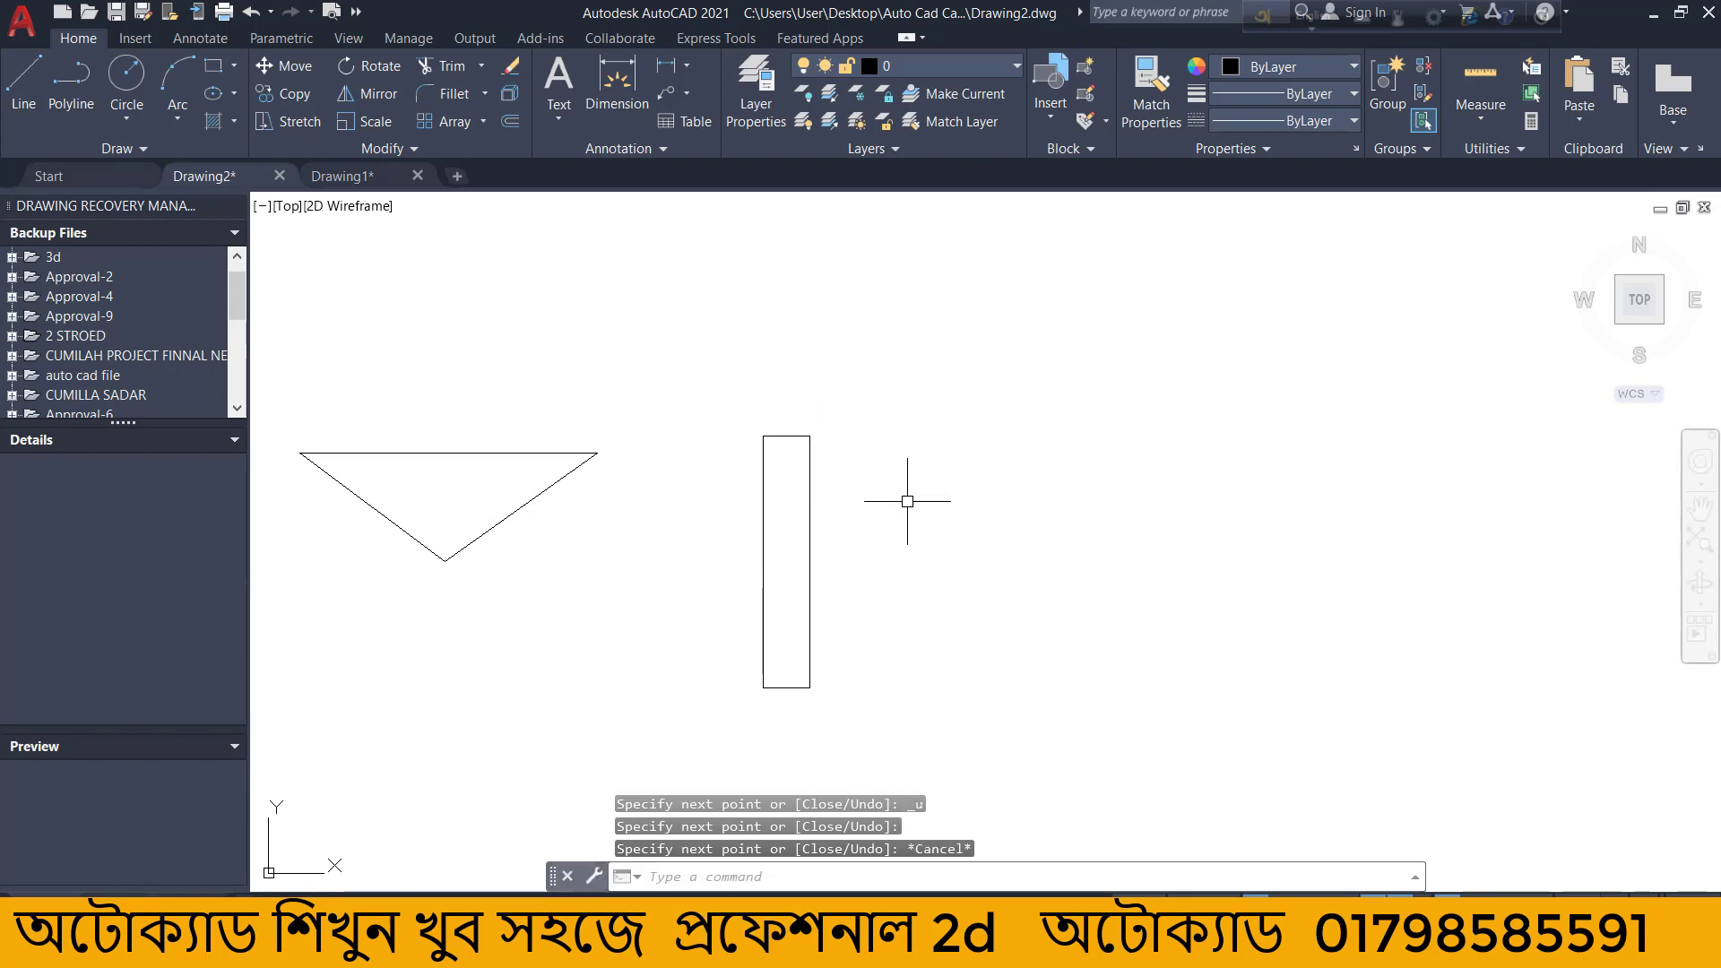
Draw five connected Ortho lines beside the upright rectangle, tracing a box with a top edge about 7120 units long and a longer edge below.
click(32, 92)
scroll(358, 381, down, 2)
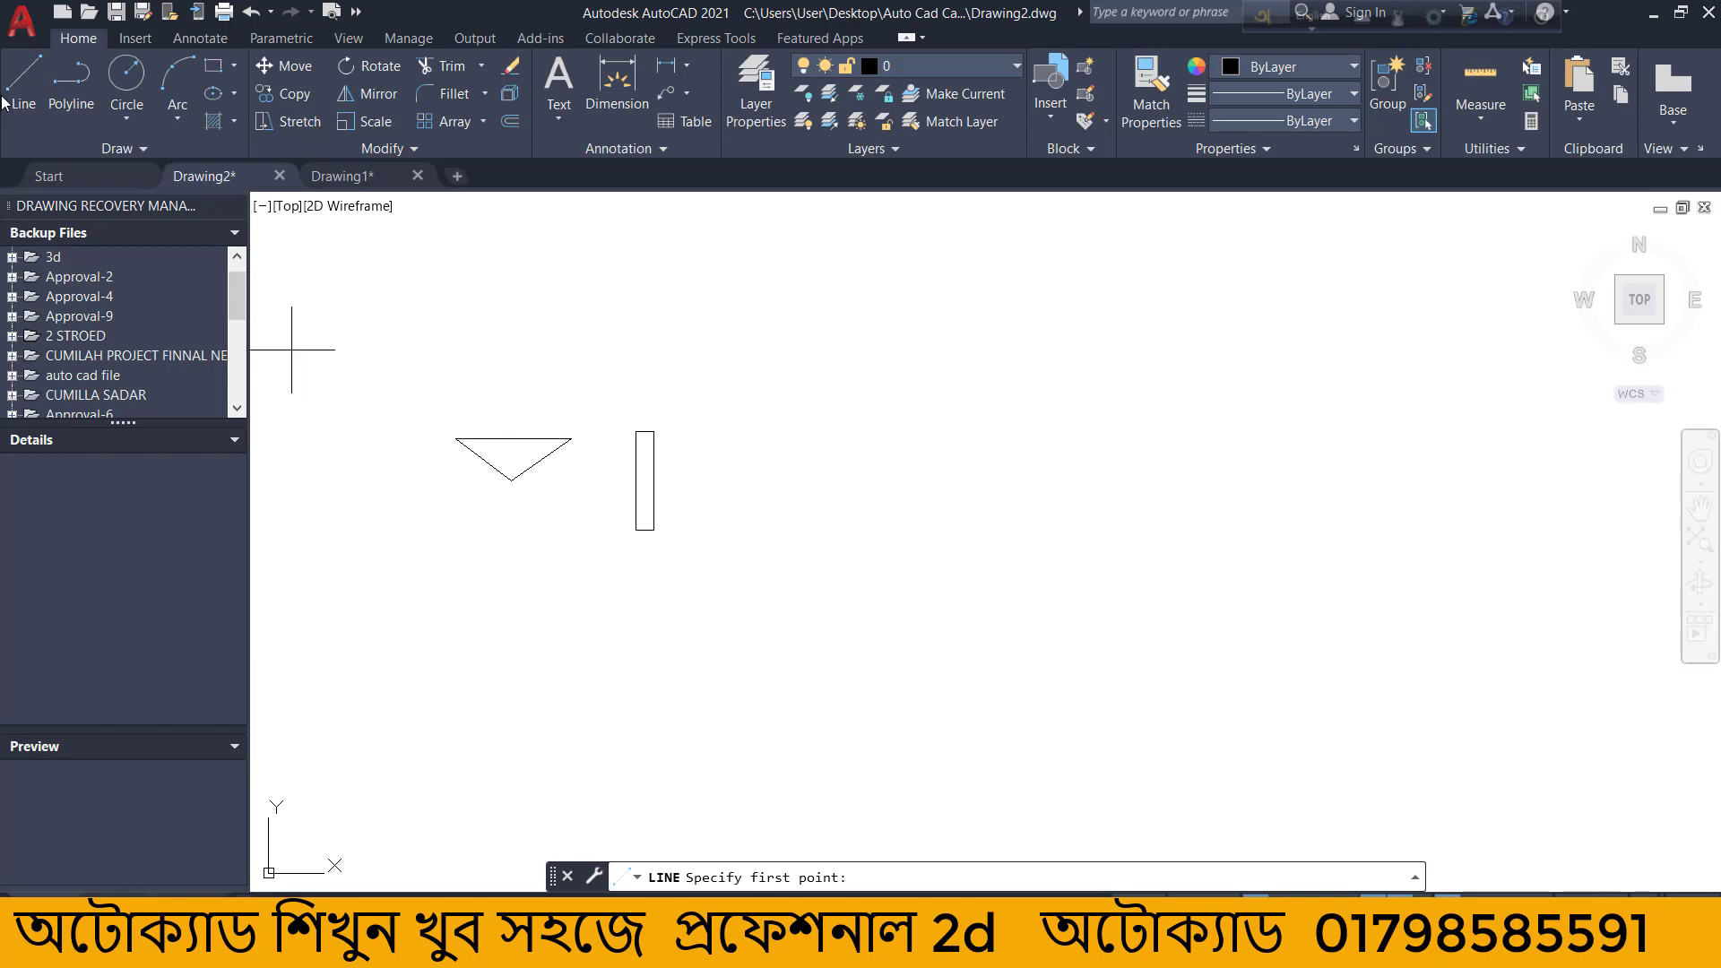
scroll(696, 432, up, 2)
click(700, 435)
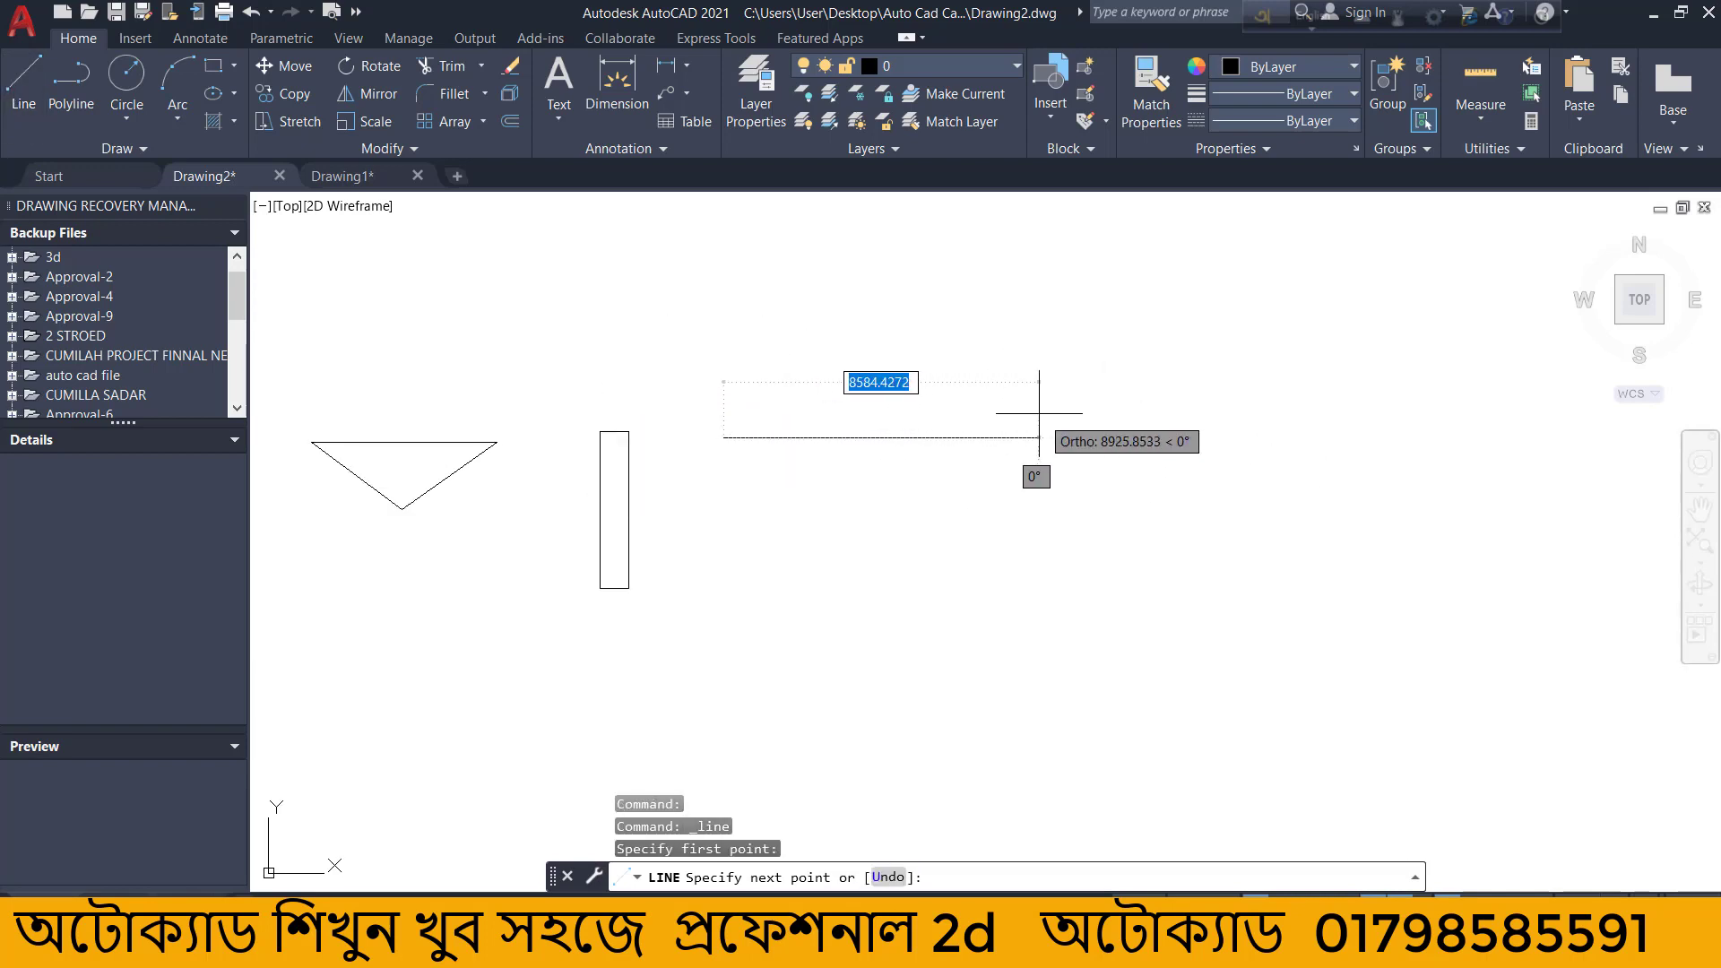
click(1016, 437)
click(1015, 296)
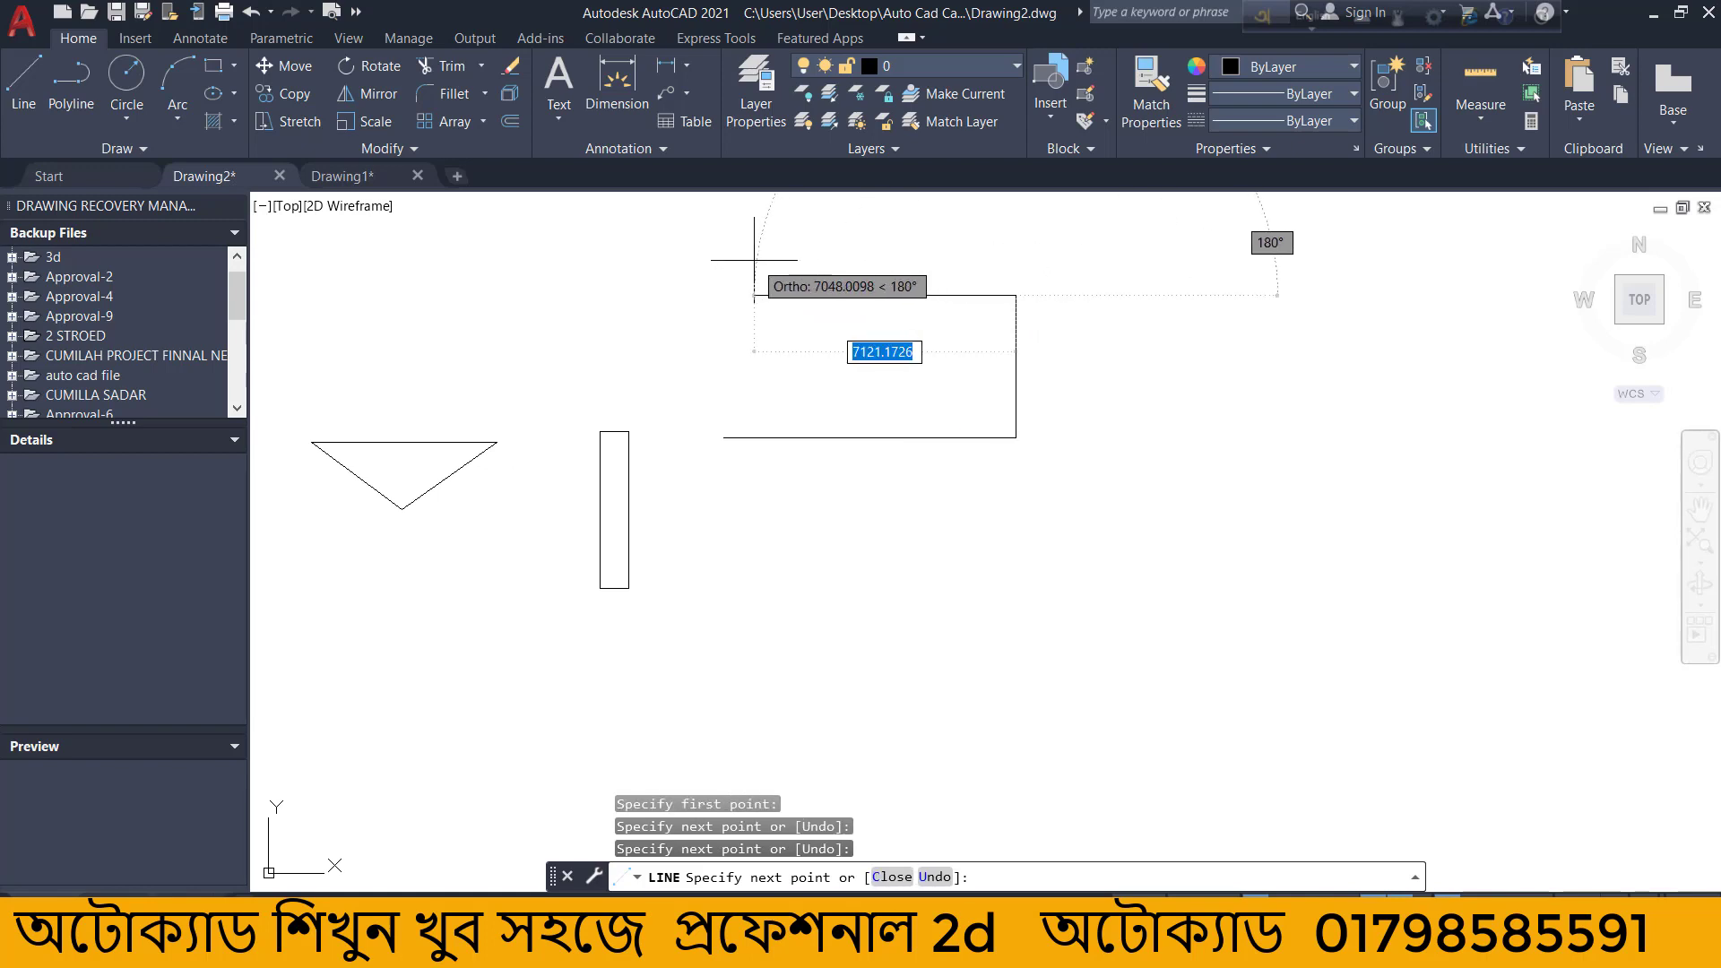
click(754, 296)
click(754, 513)
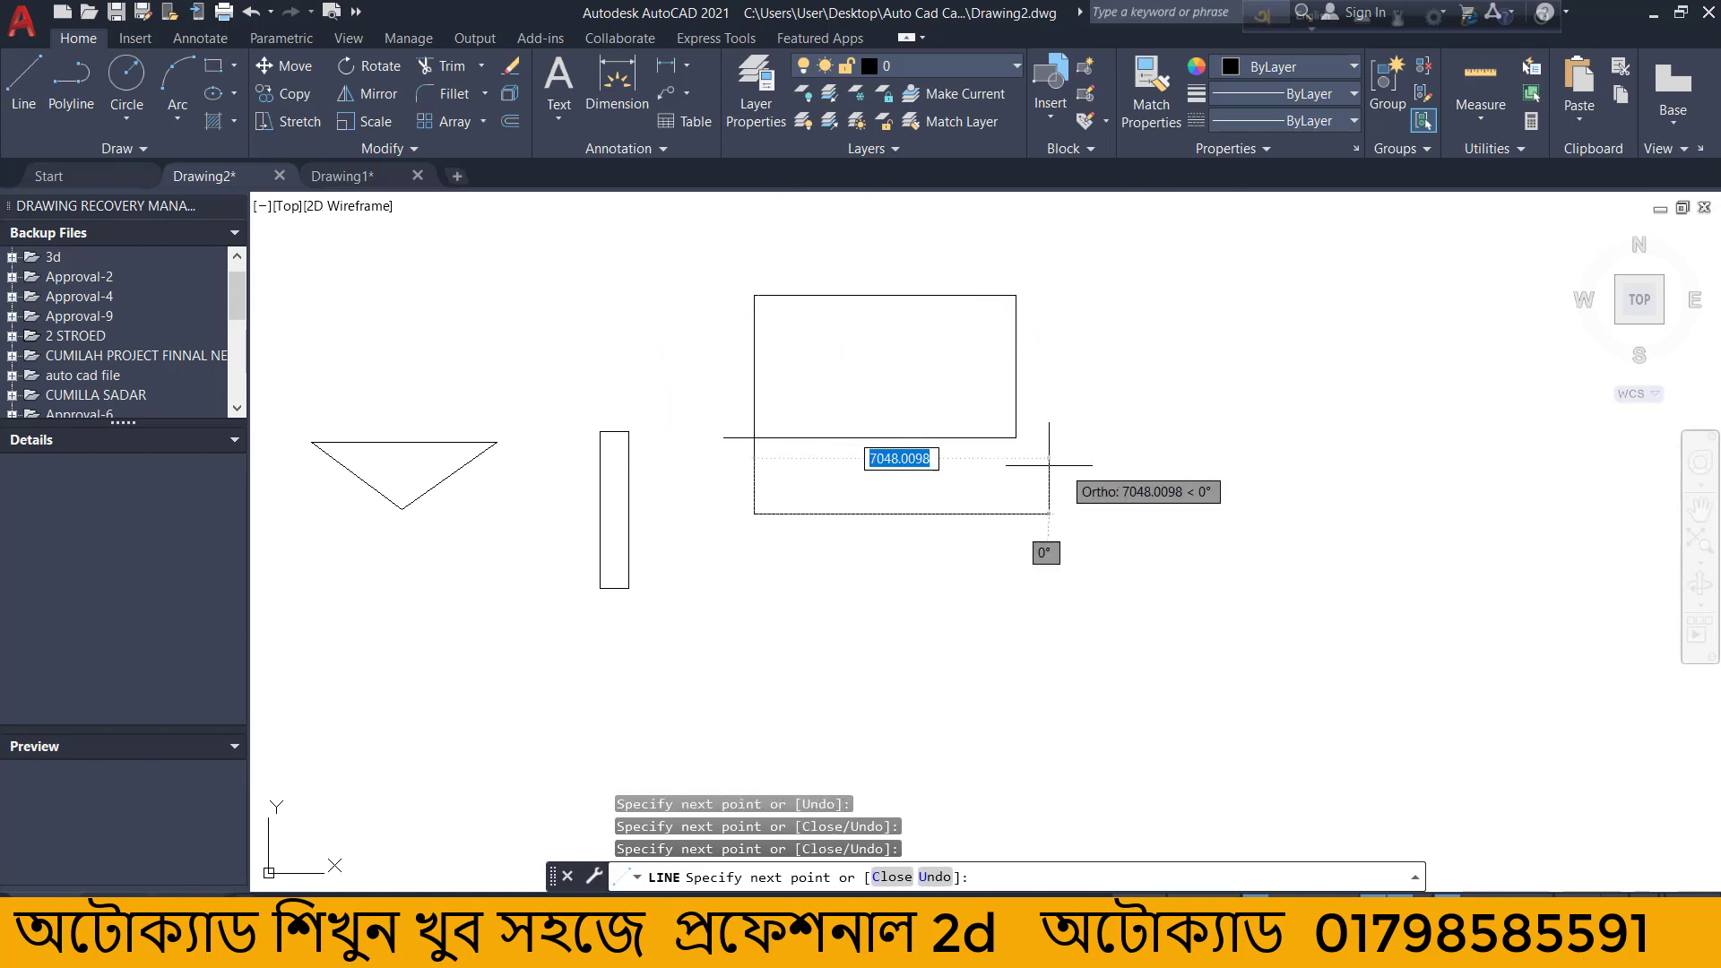
click(1185, 513)
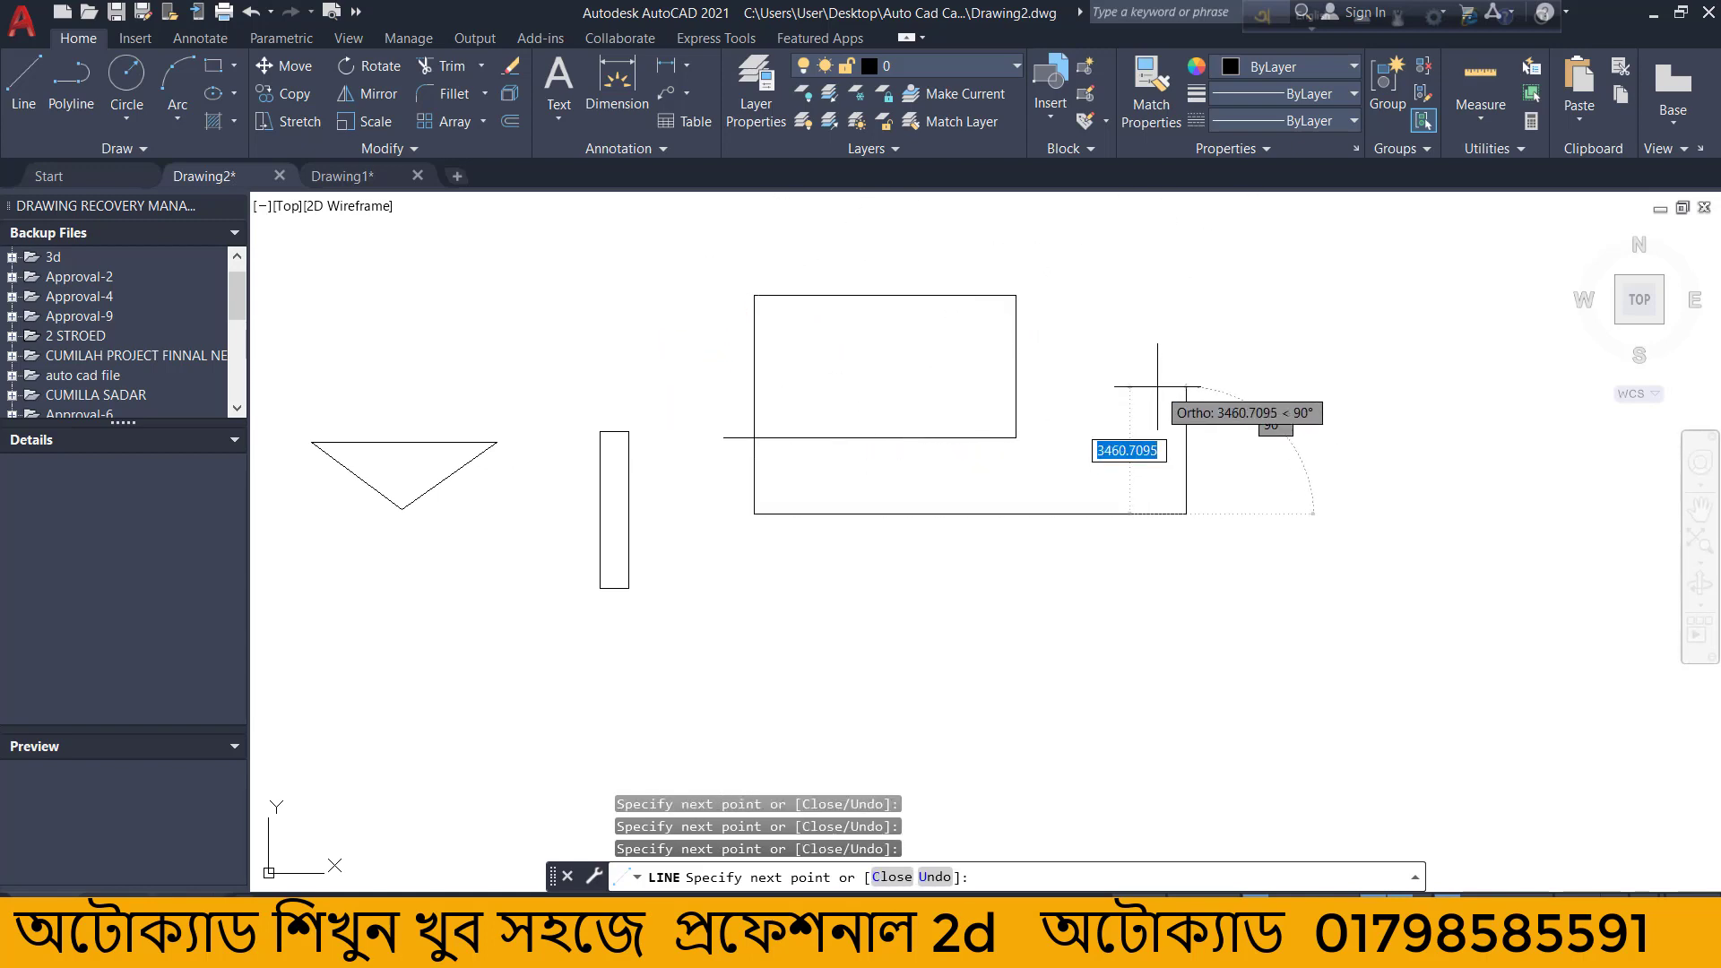
Turn Ortho off and add three slanted lines from the lowest edge's end to the box's lower-right corner, a point outside, and its upper-right corner.
key(F8)
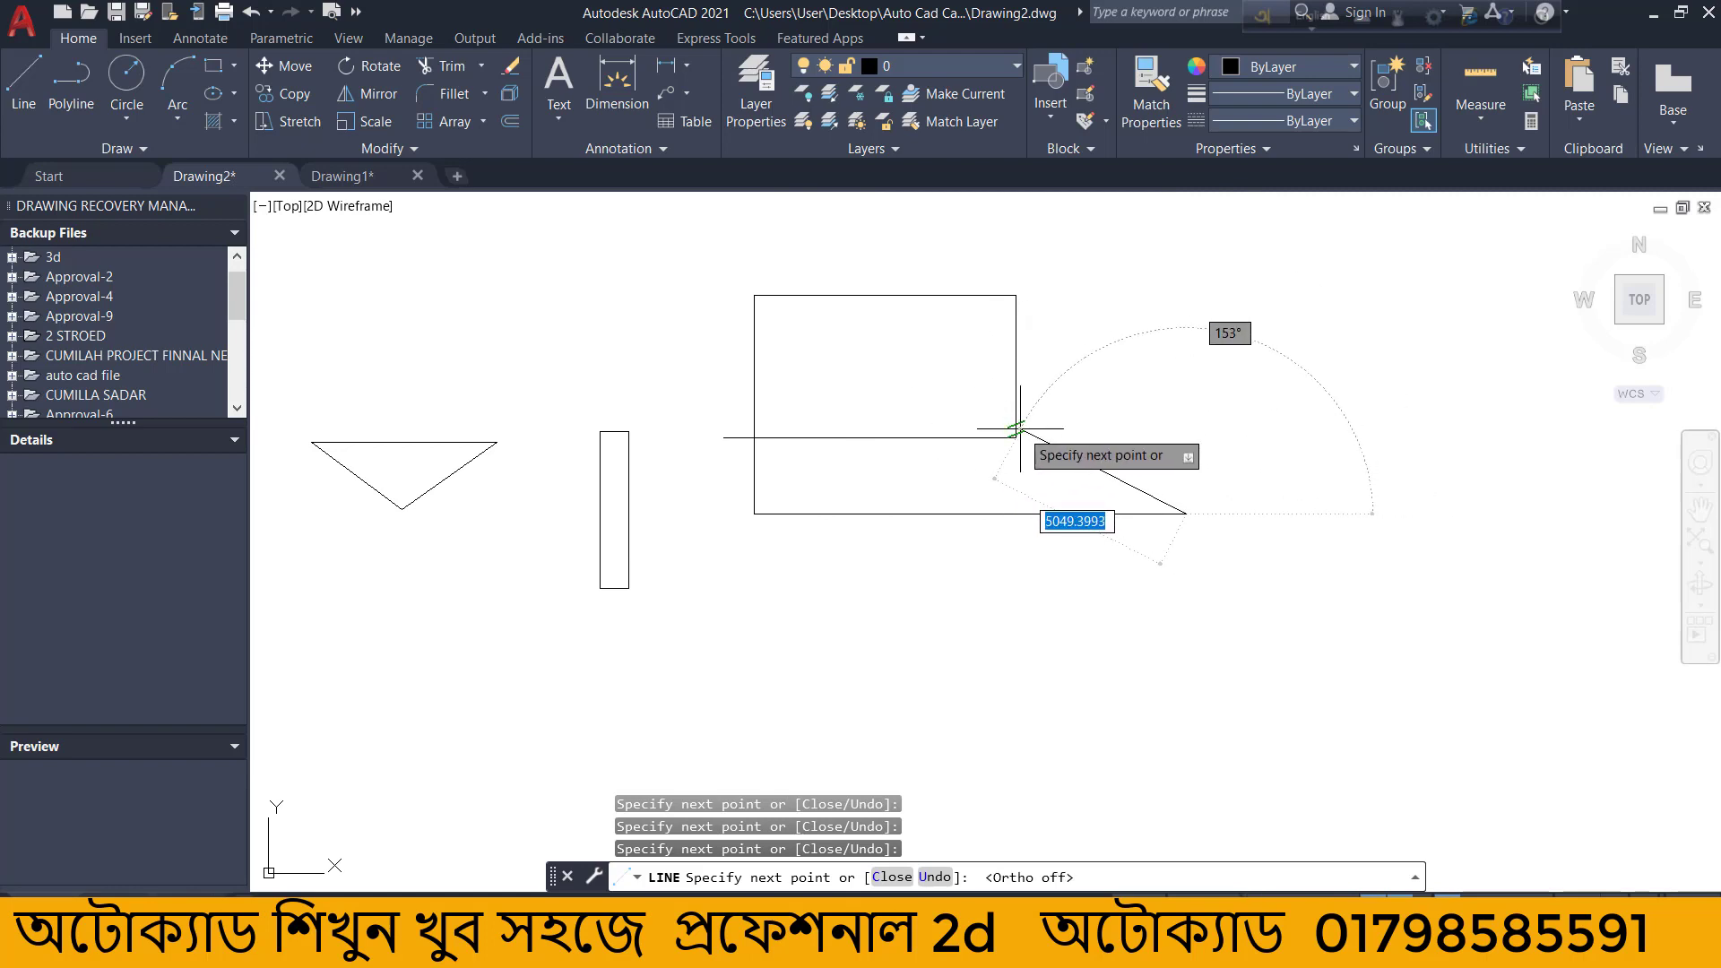
click(1016, 438)
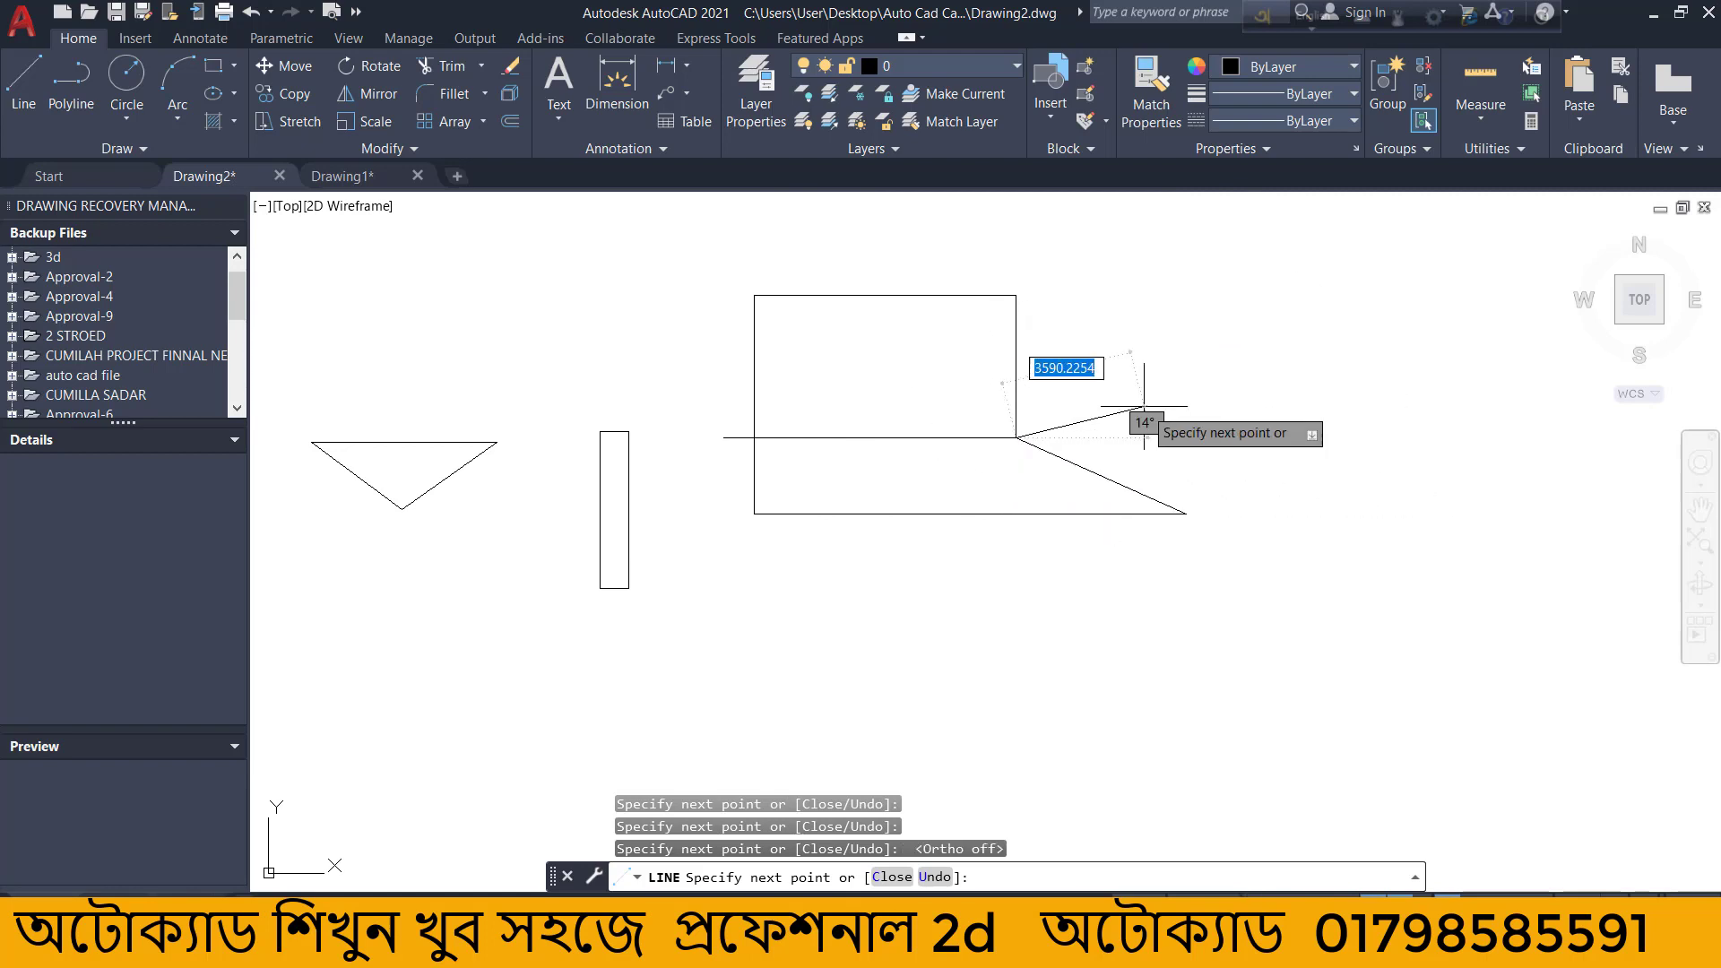
click(1204, 384)
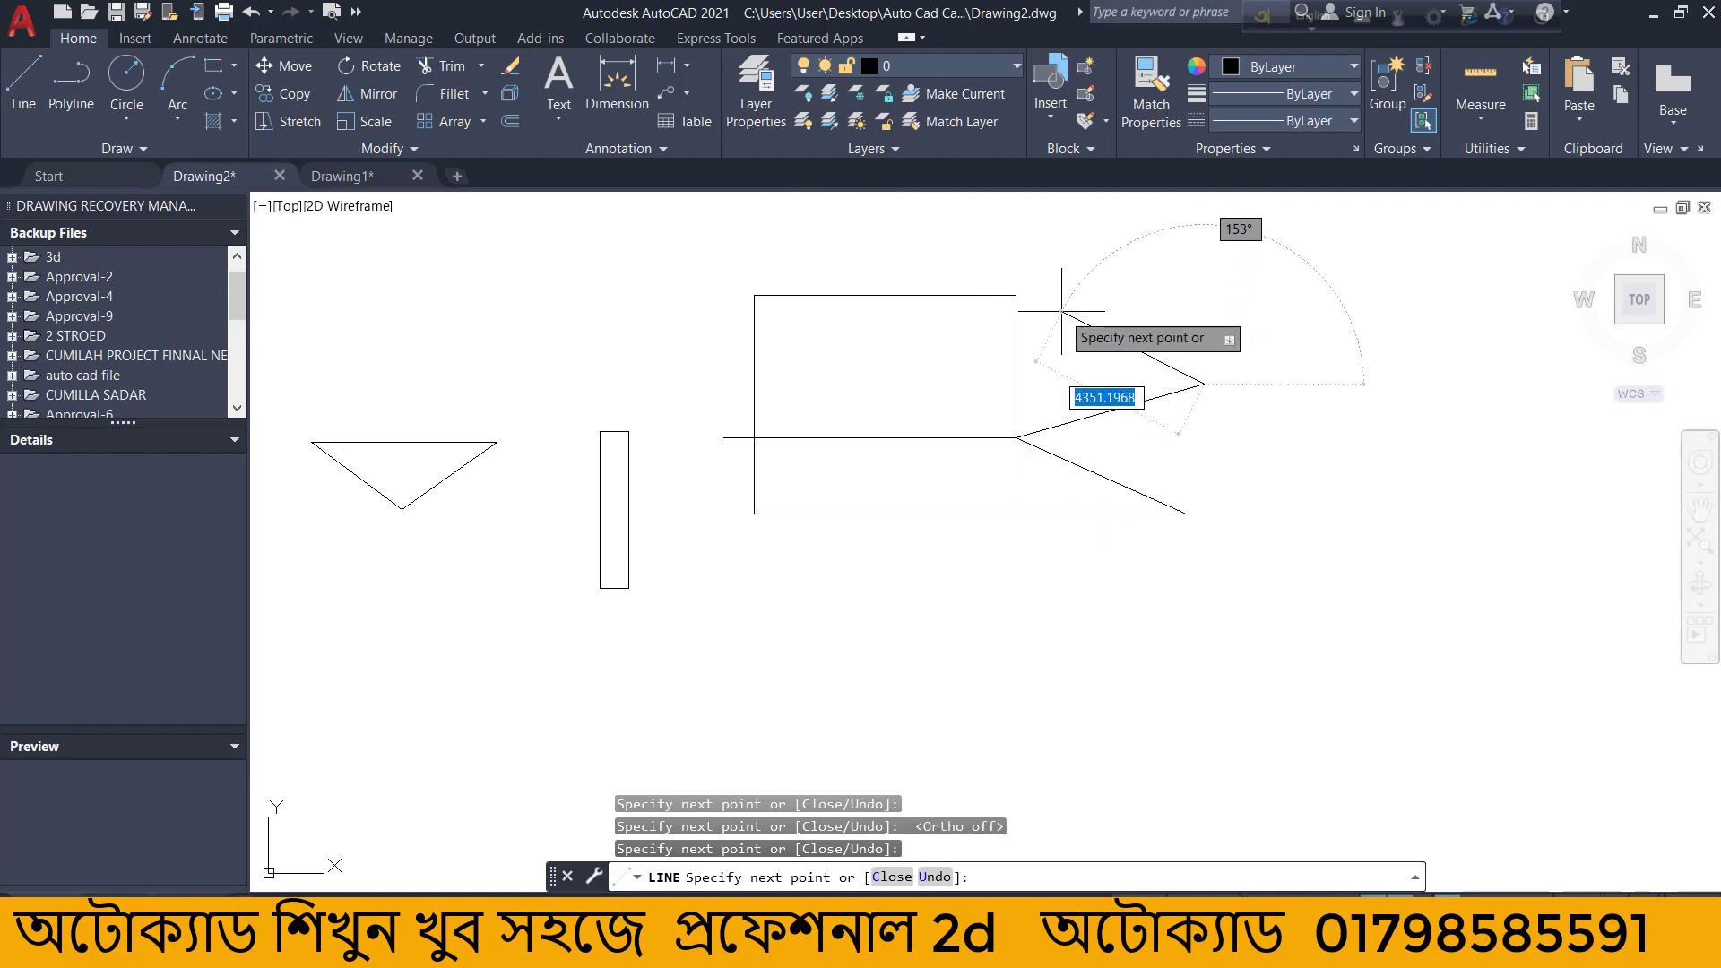
click(1016, 295)
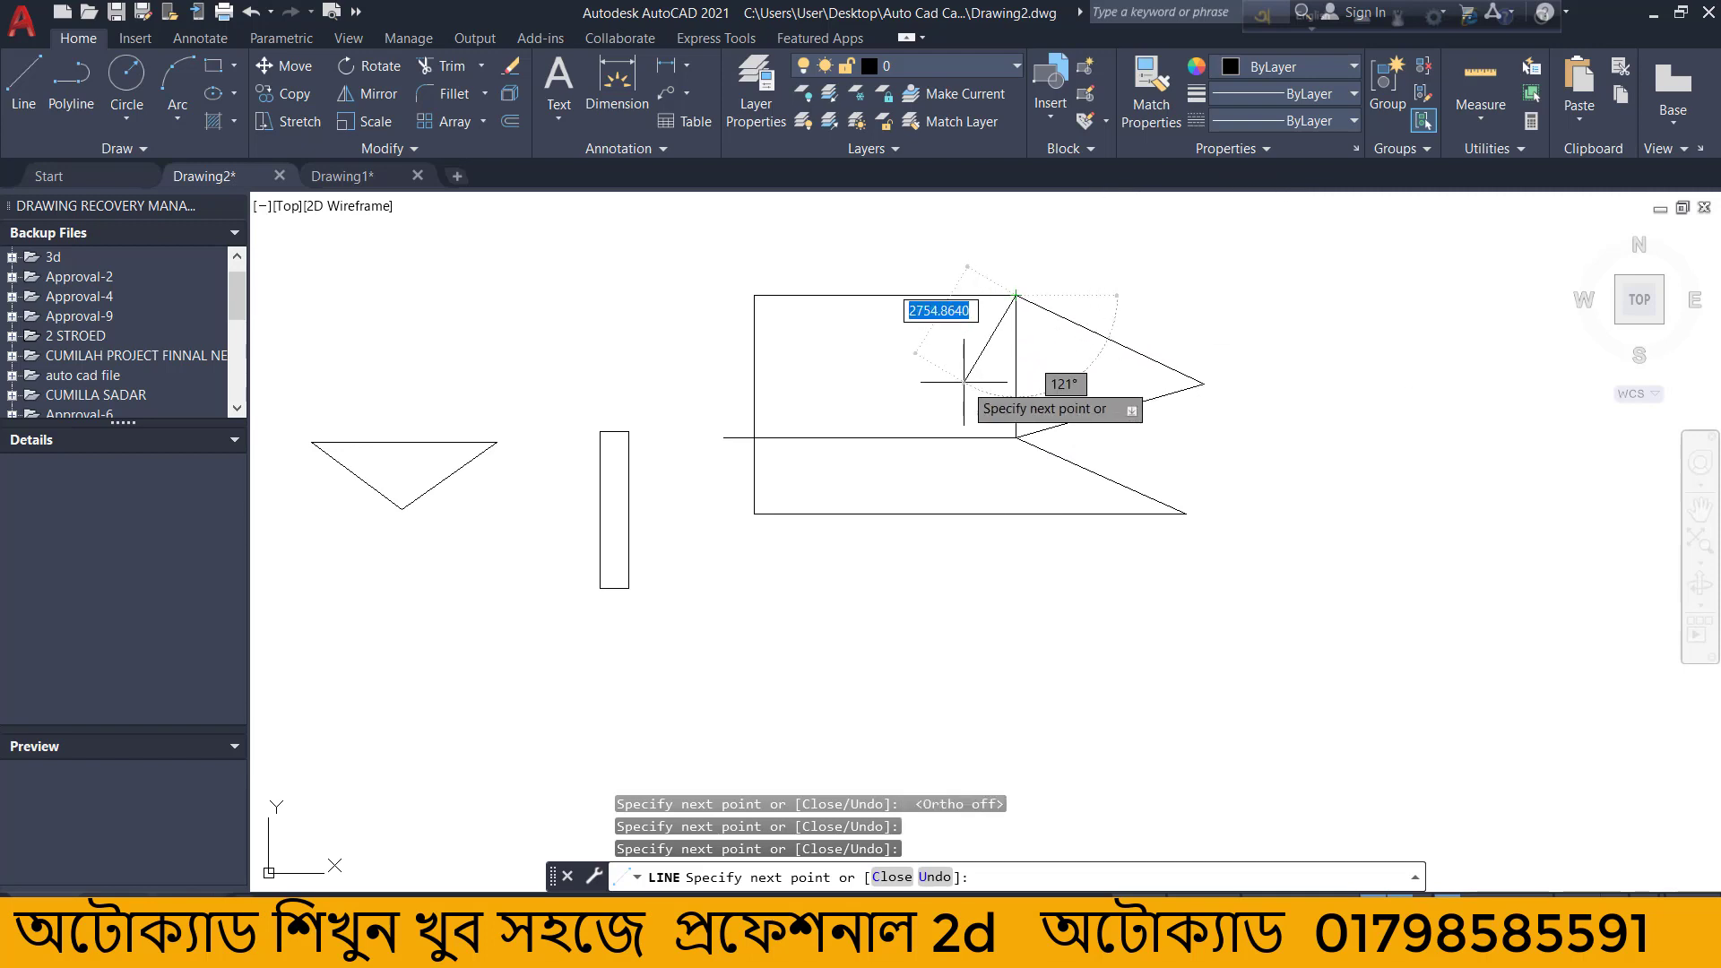
key(Return)
scroll(887, 401, down, 2)
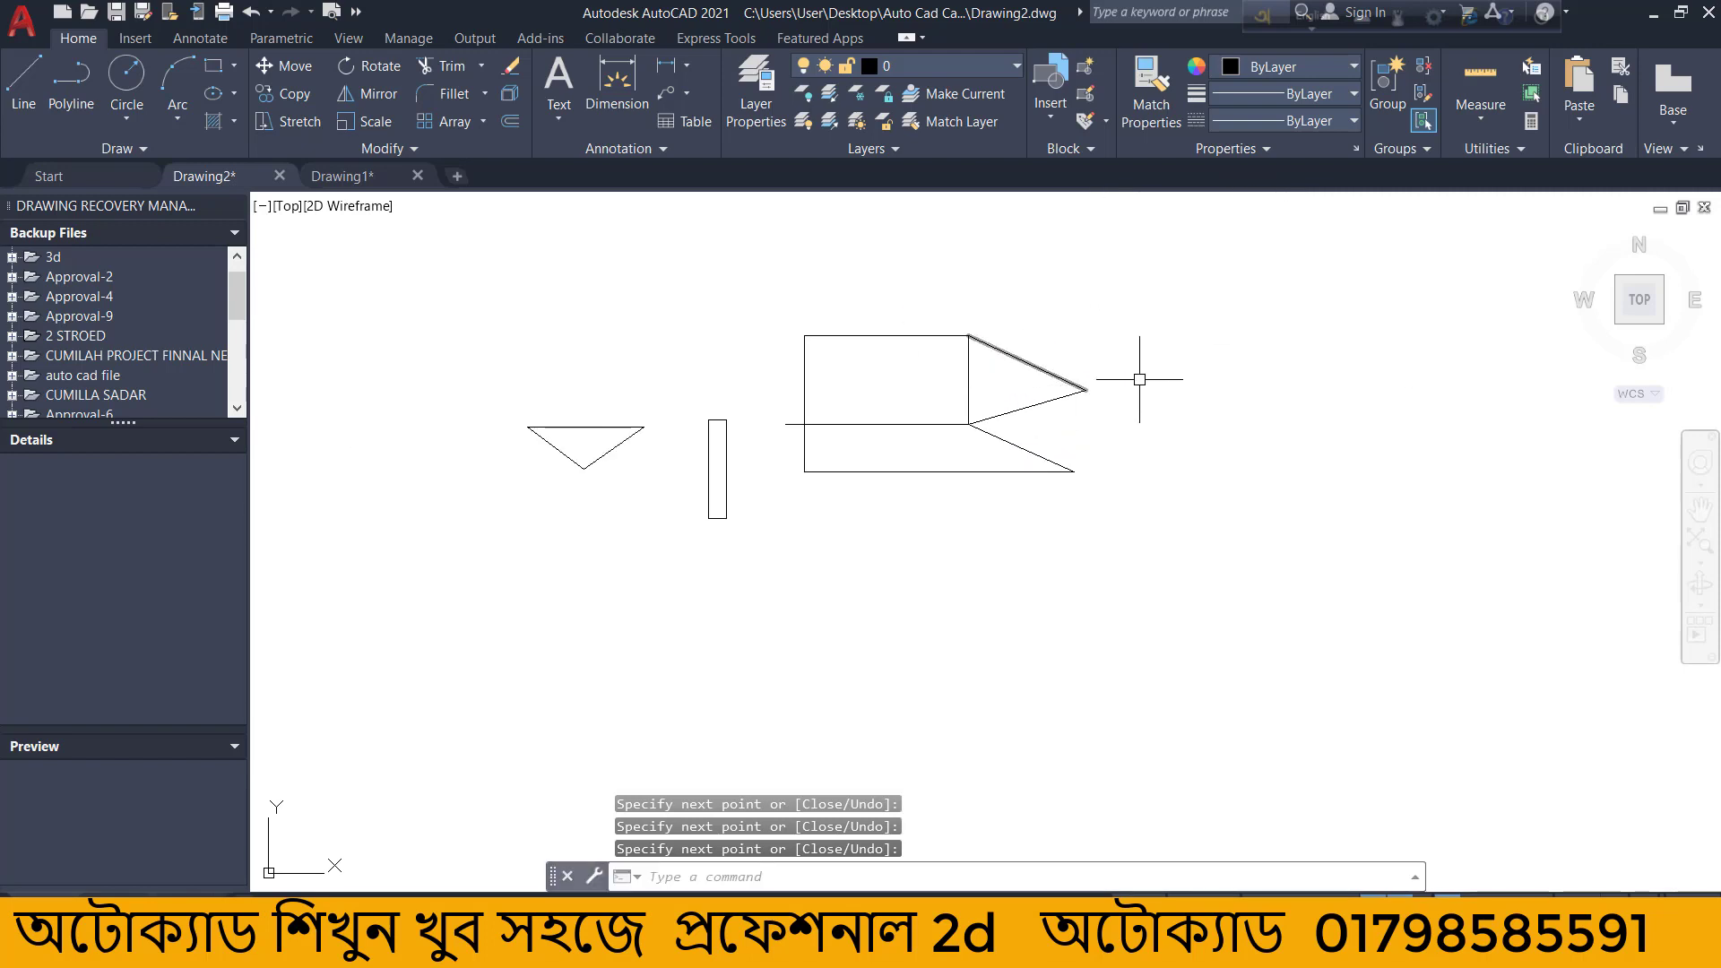
Draw a large rectangle, about 11100 units wide, to the right of the pointed shape using Line with Ortho on.
scroll(1139, 380, up, 2)
key(Return)
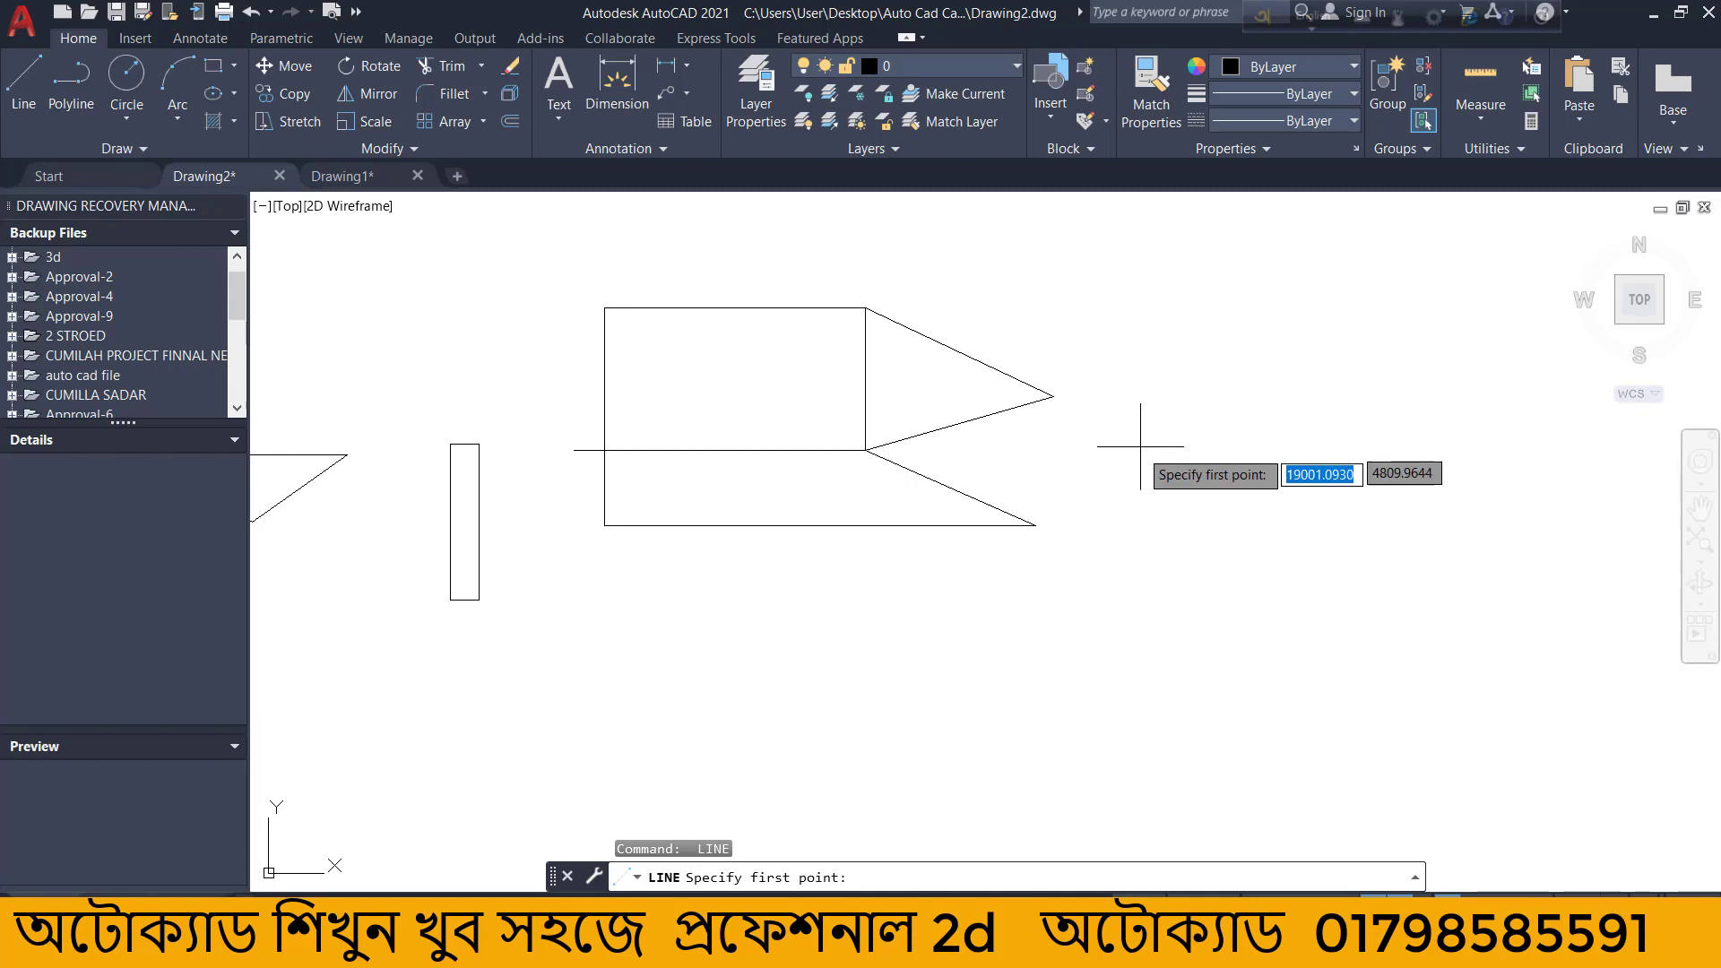
click(1094, 297)
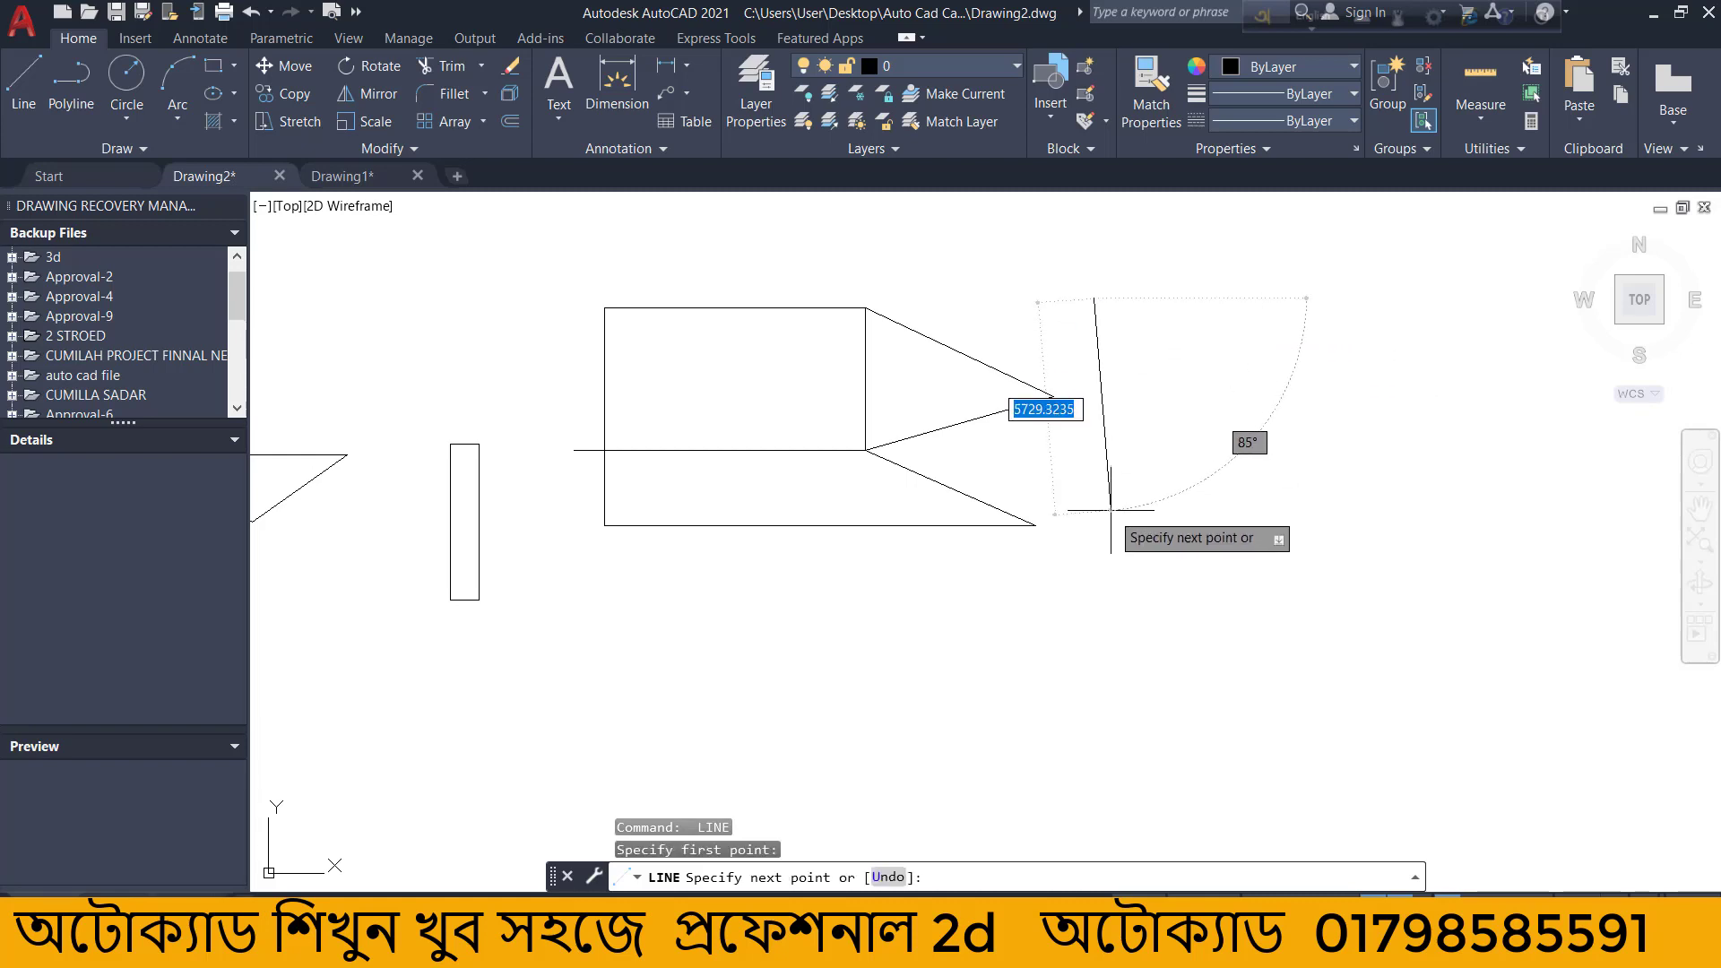
click(1091, 552)
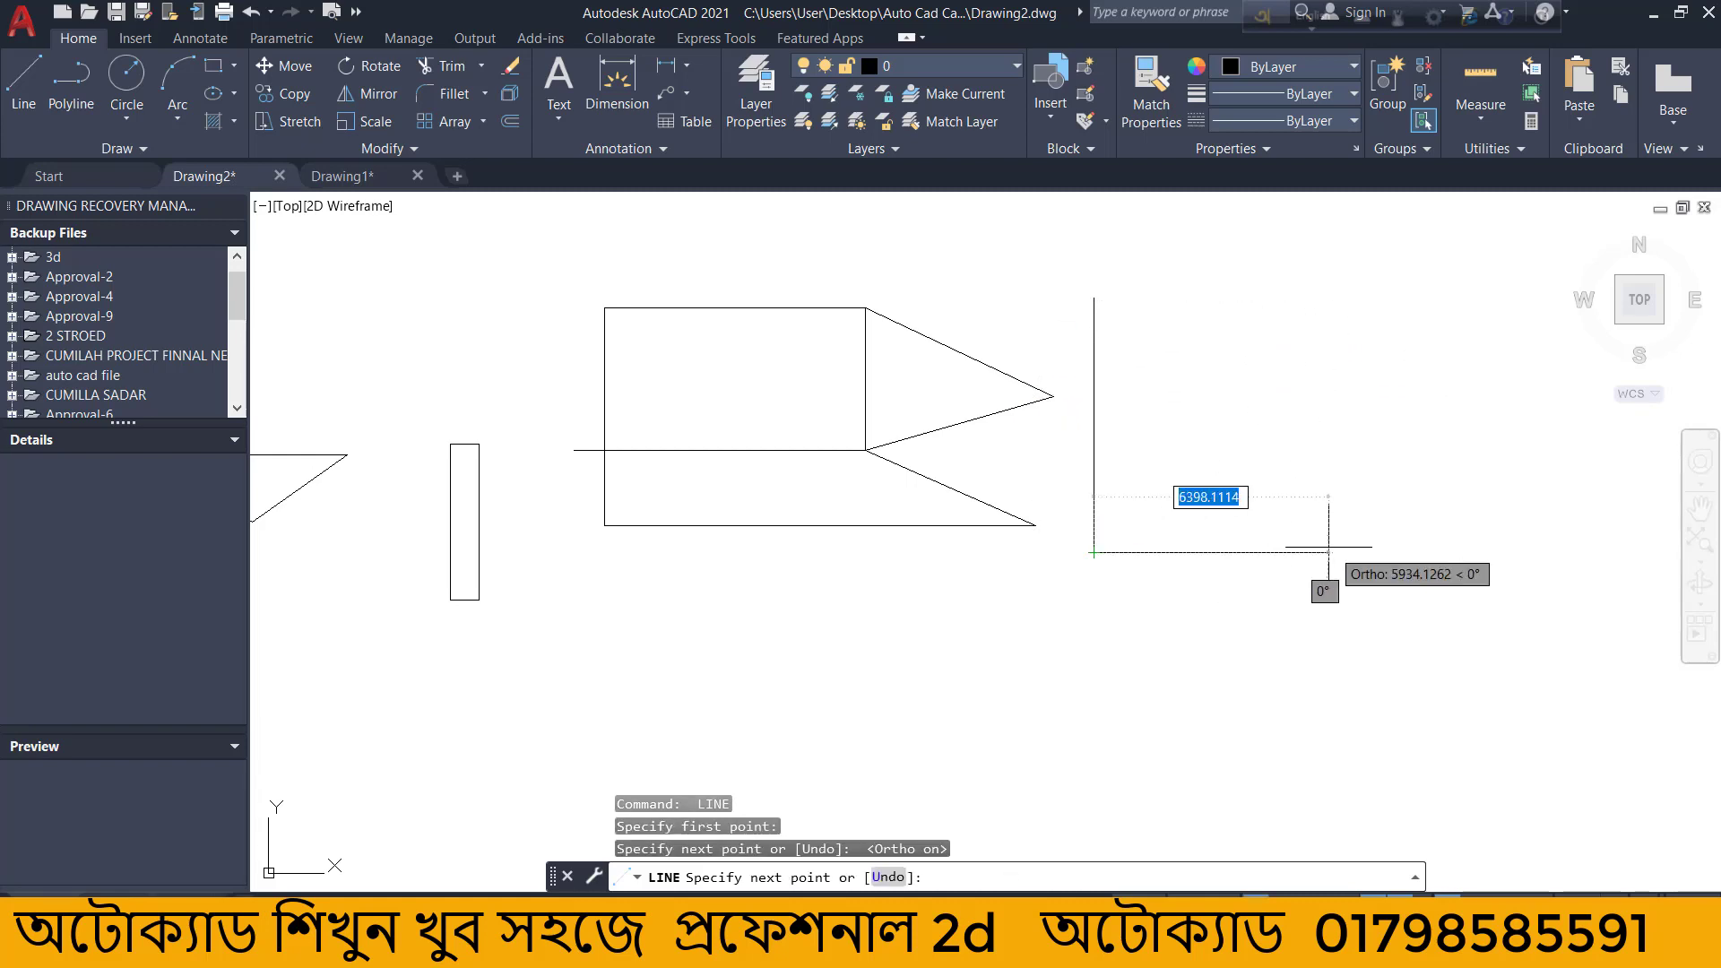
scroll(945, 548, down, 2)
click(1295, 550)
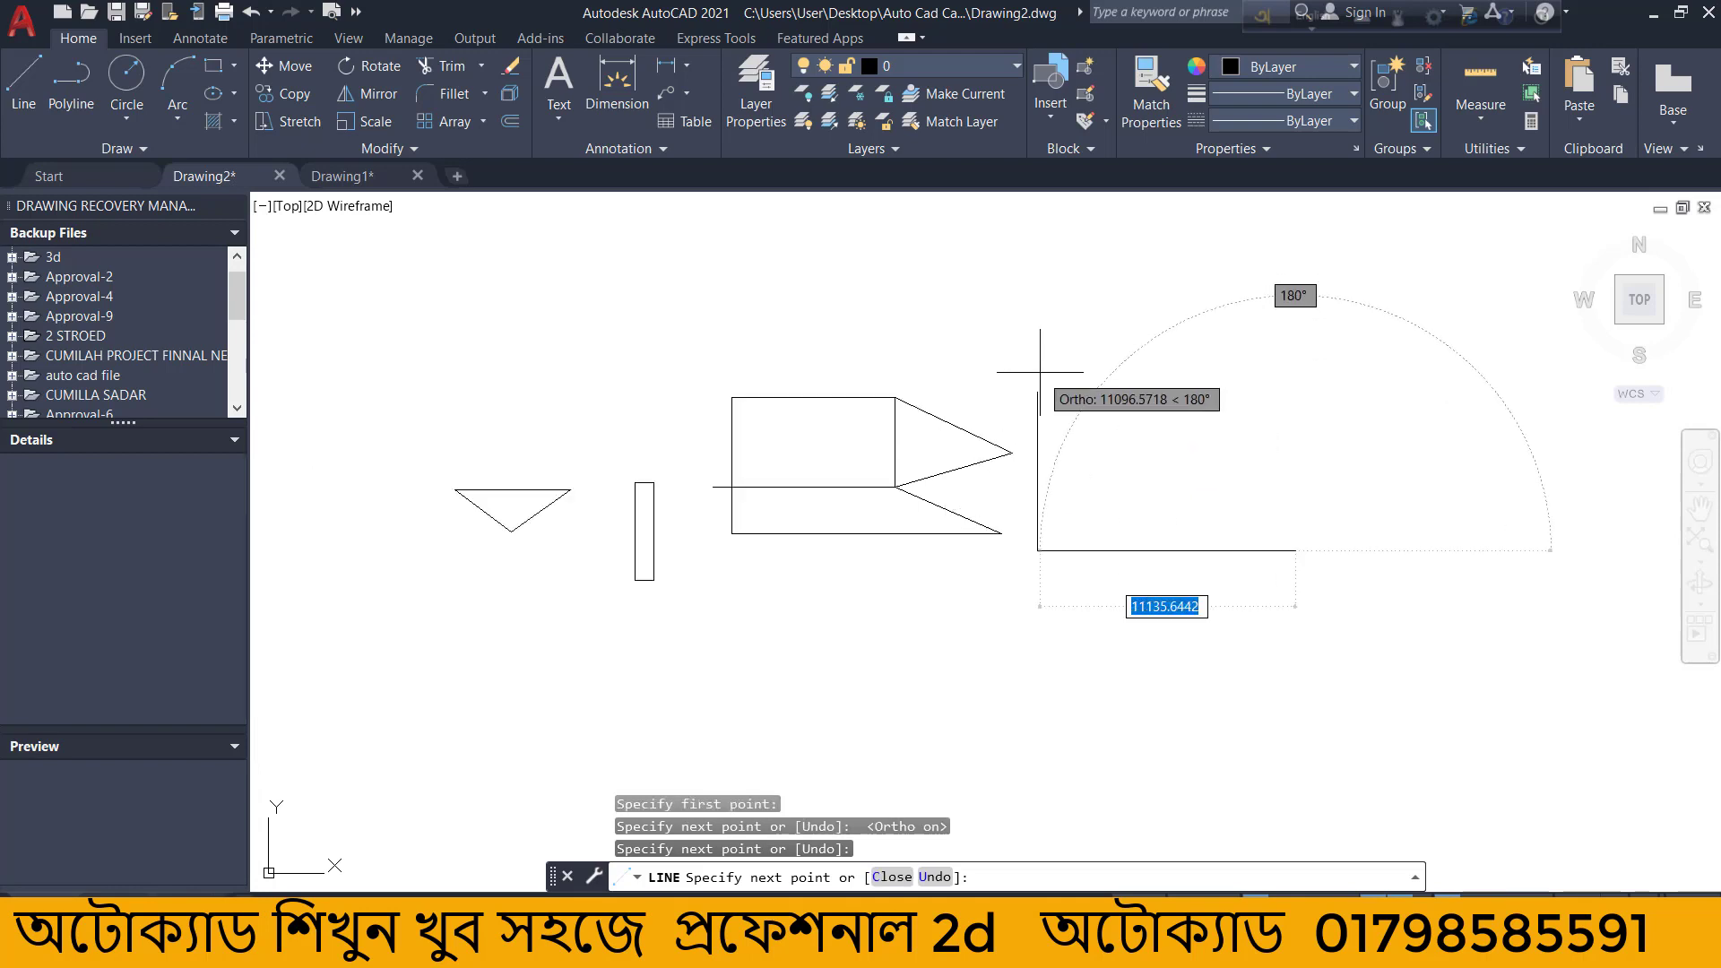
click(1290, 393)
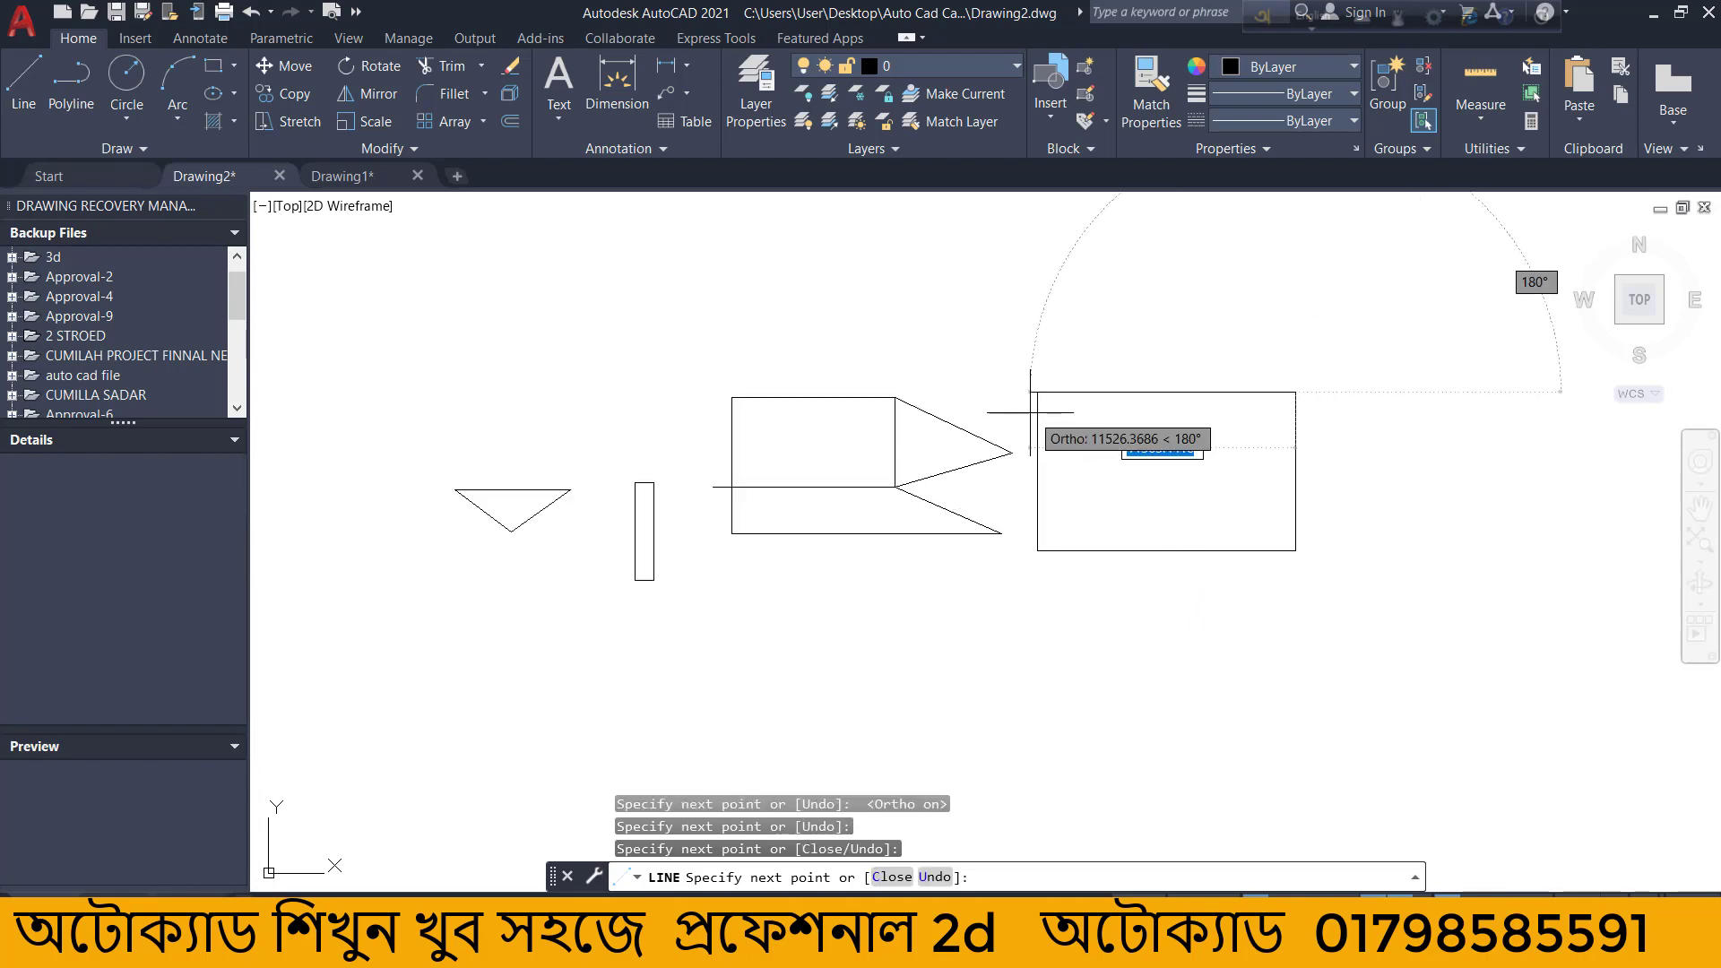
click(1037, 392)
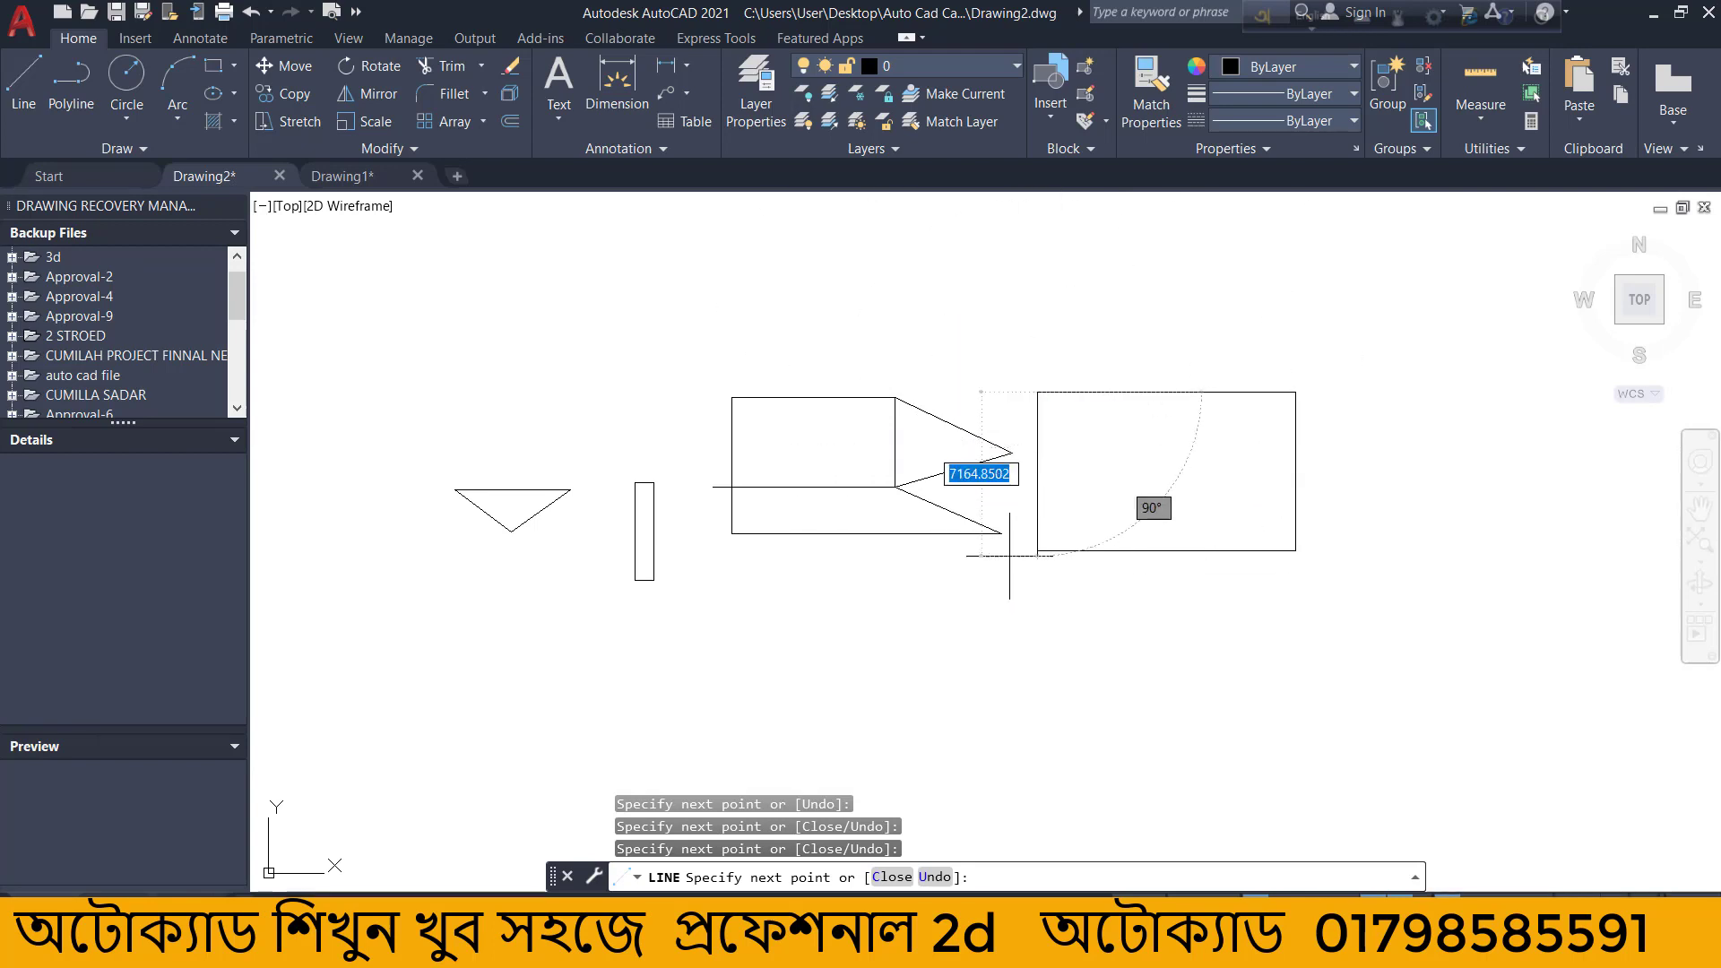
scroll(1152, 448, up, 4)
scroll(753, 452, down, 4)
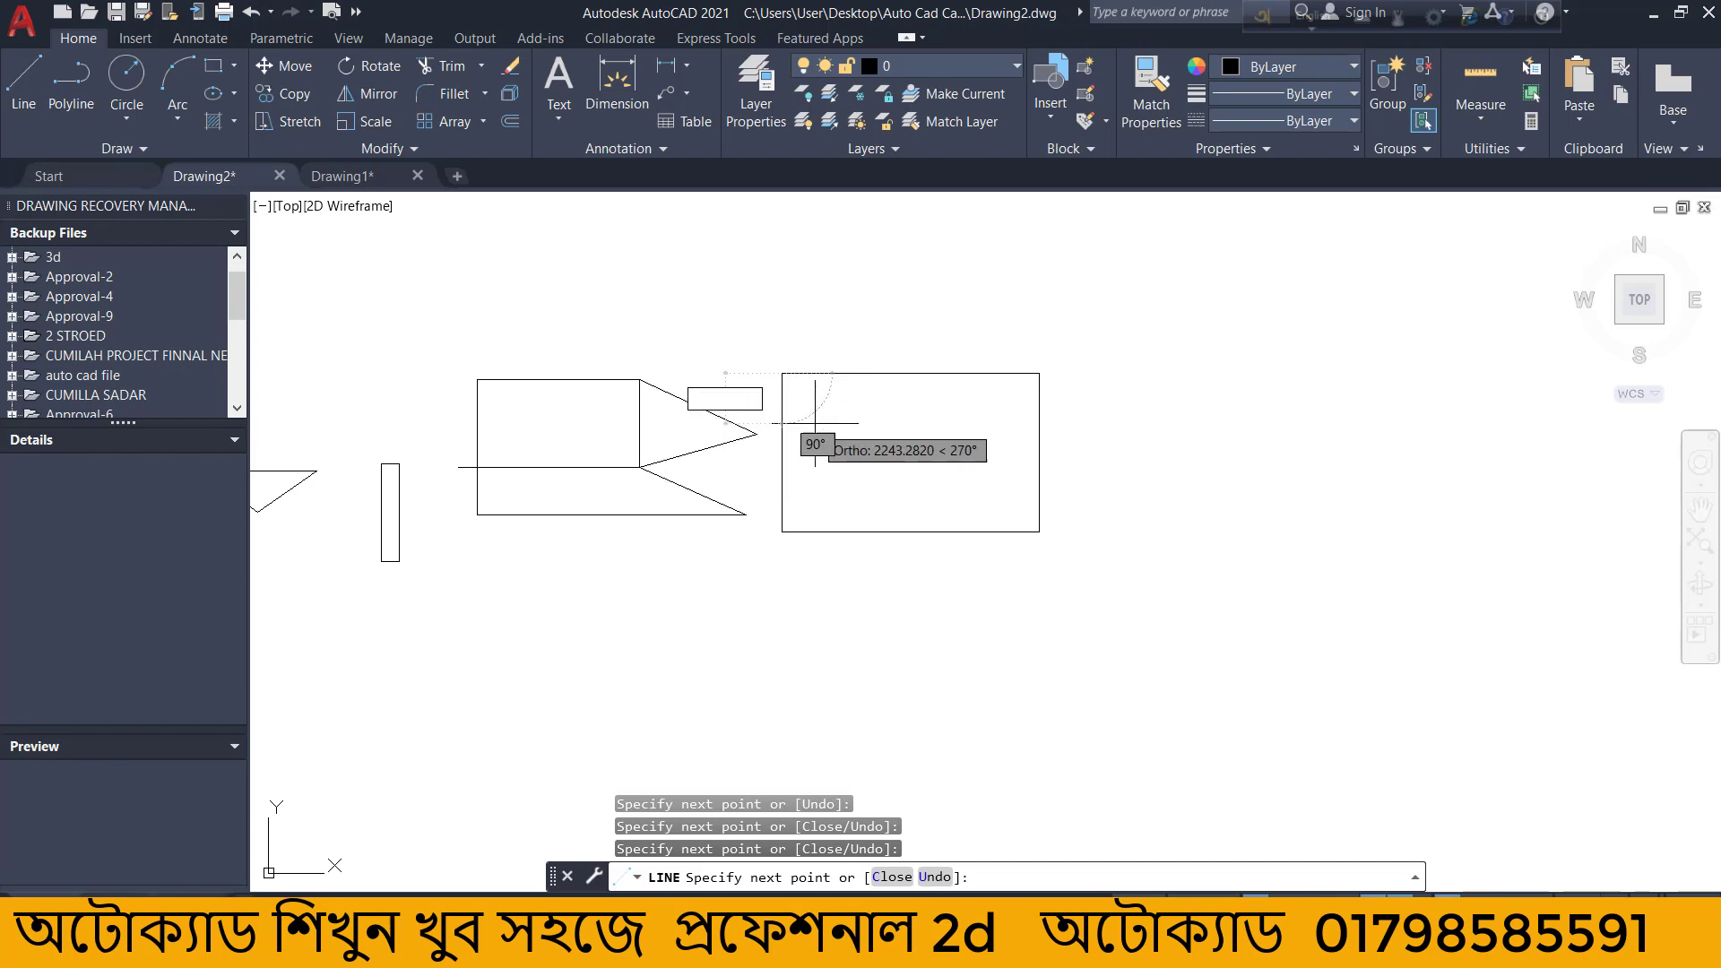
scroll(815, 423, up, 2)
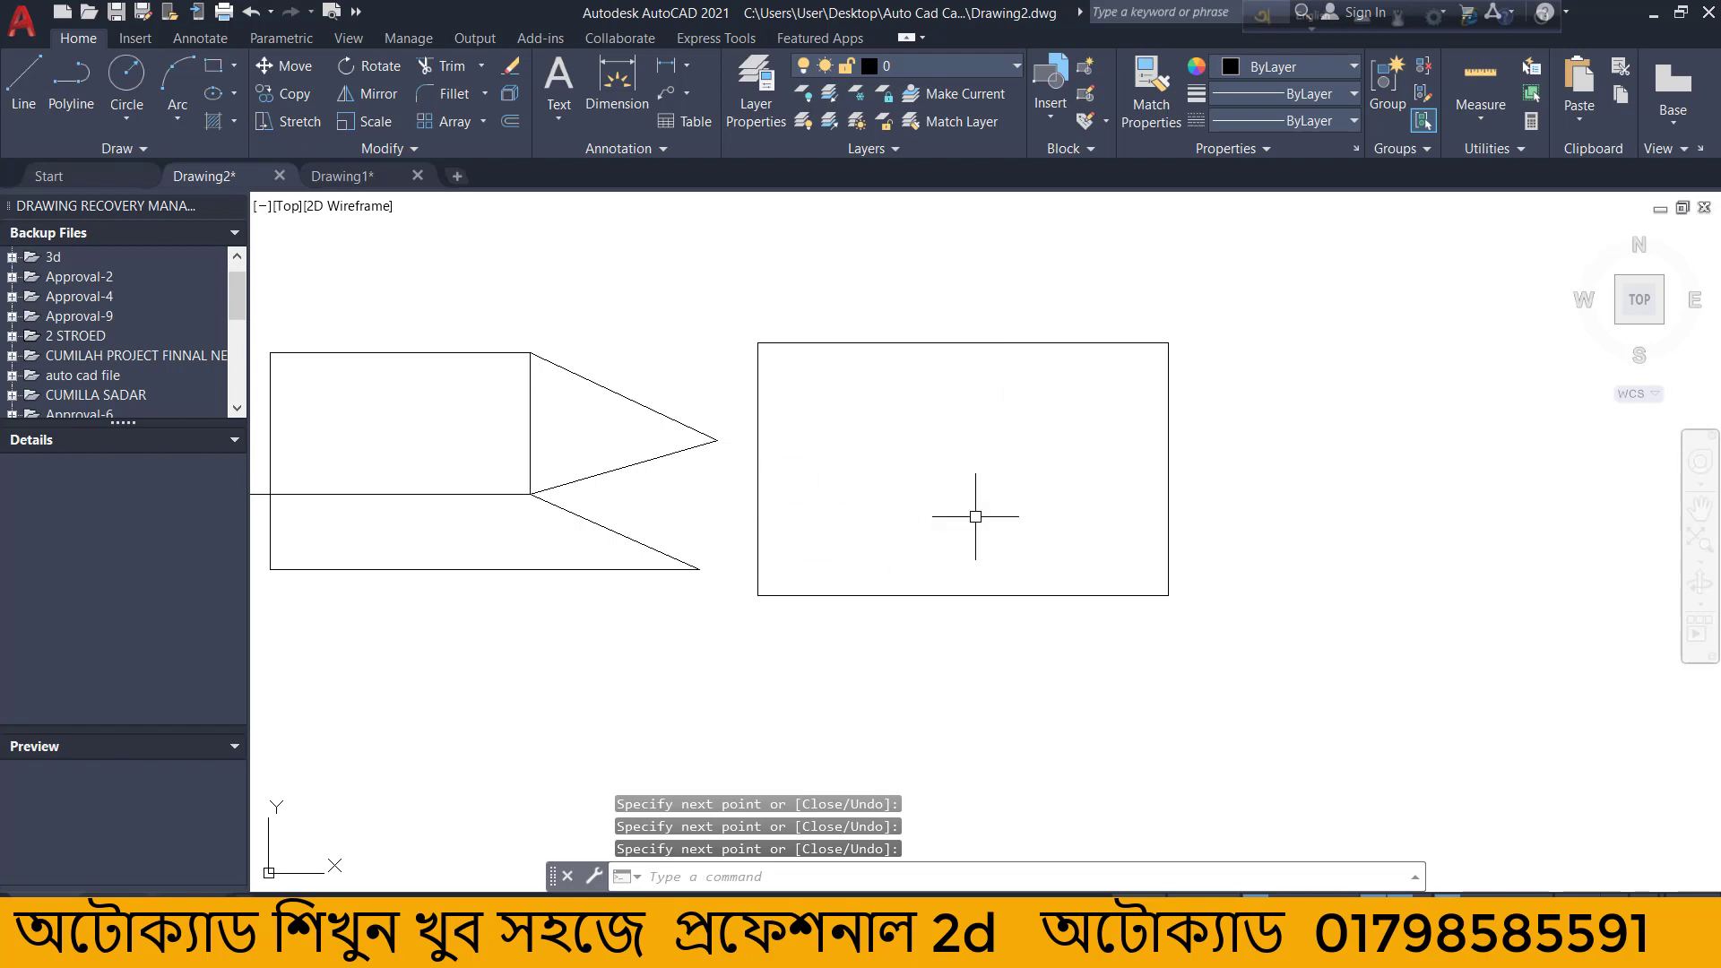
key(space)
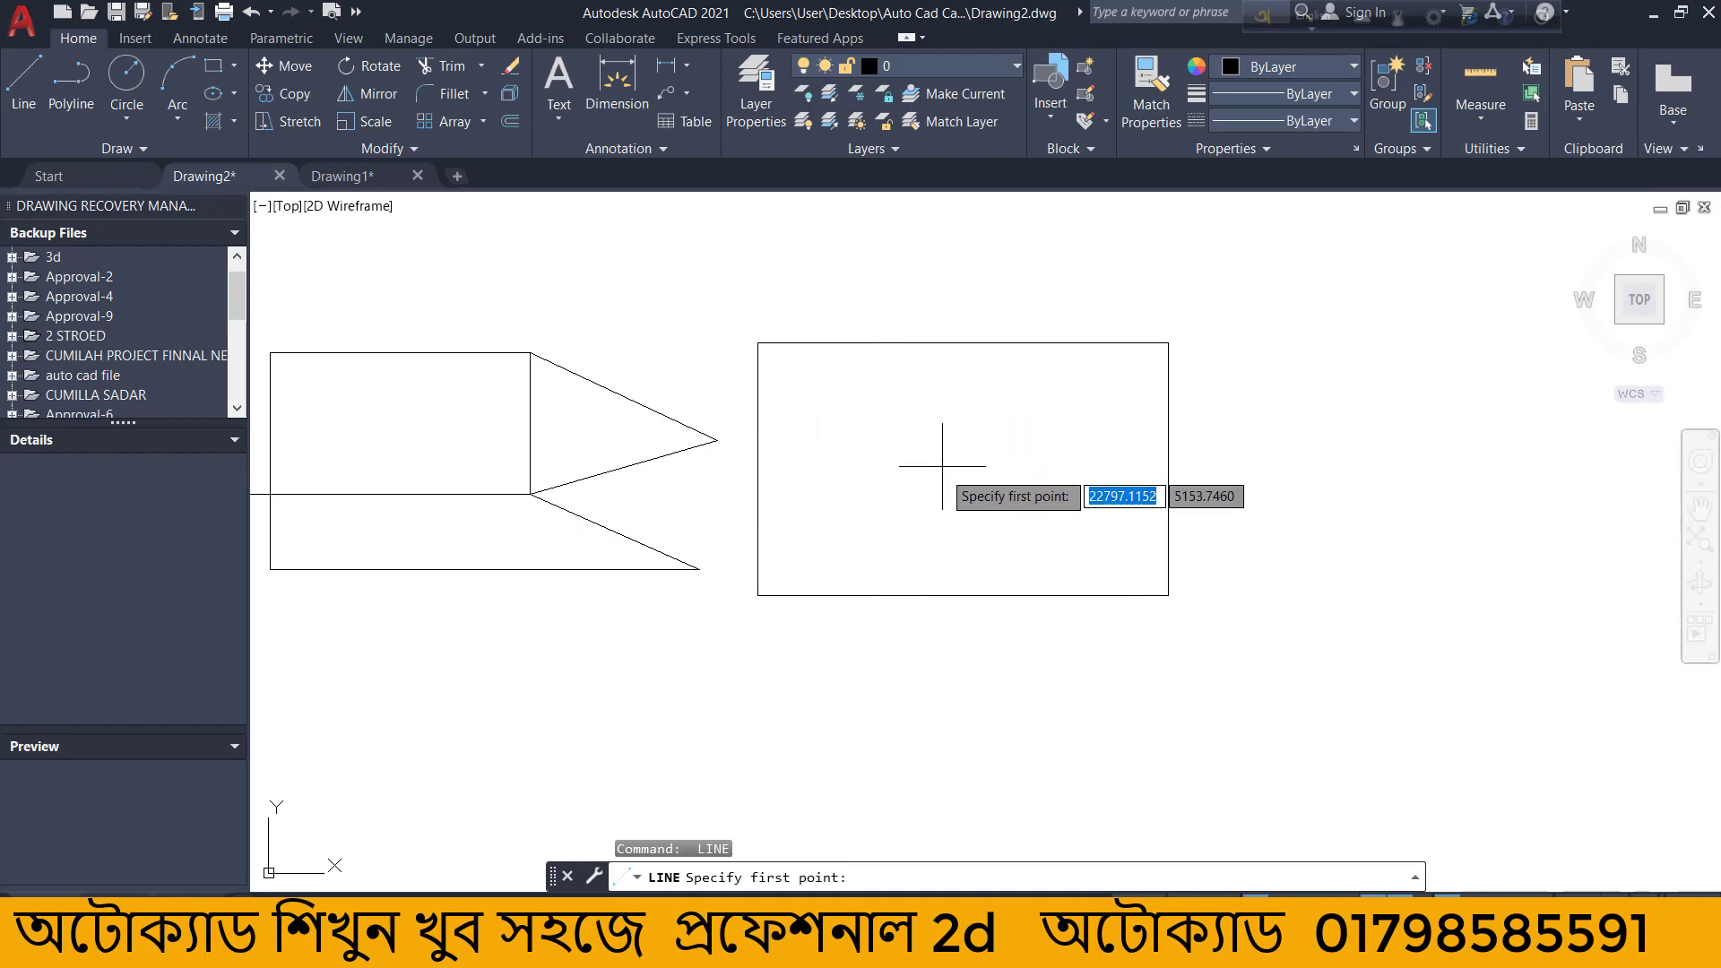
key(space)
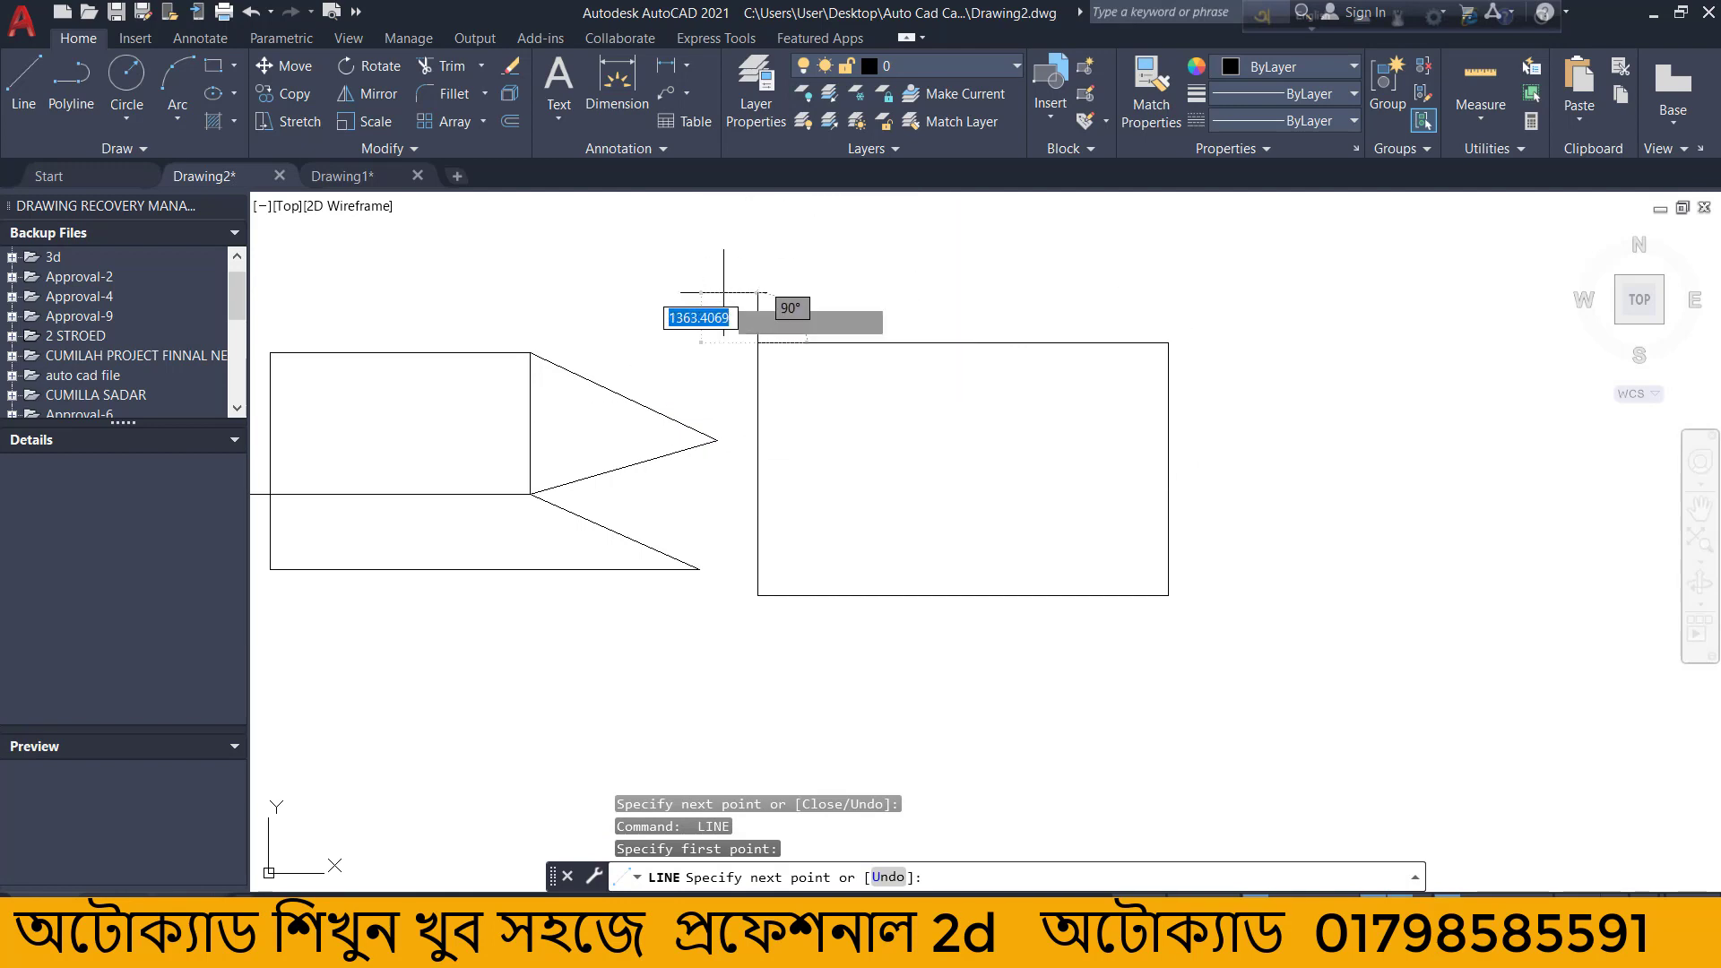
key(space)
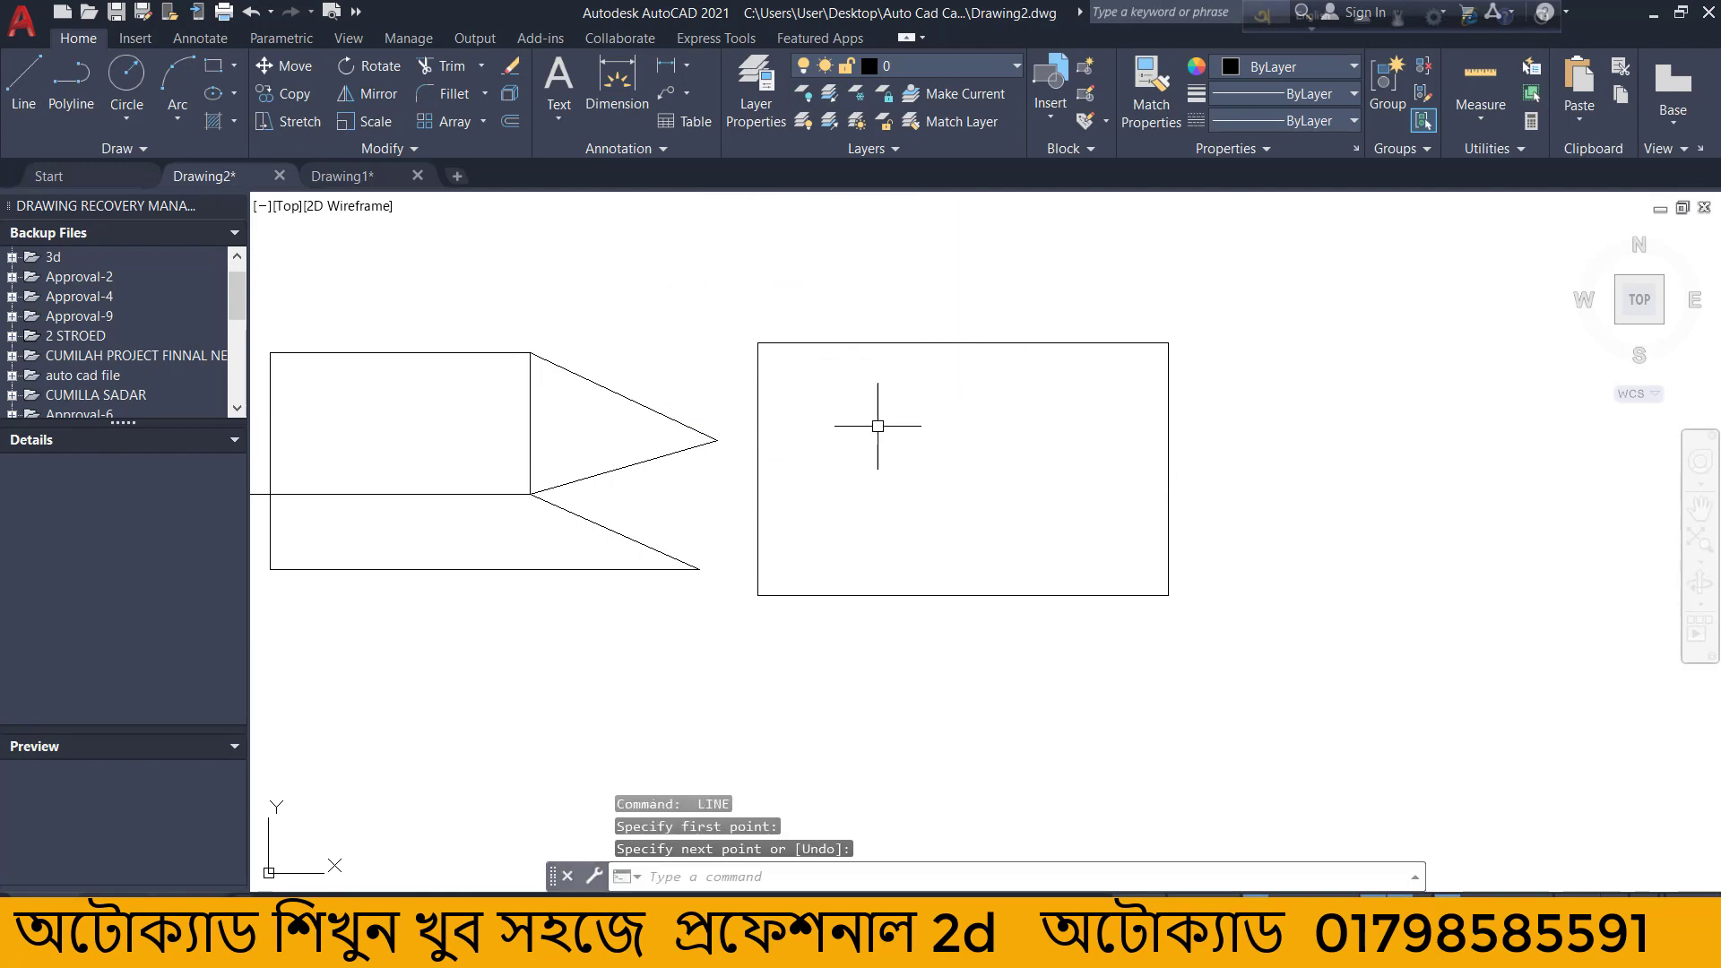
Draw a circle near the middle of the large rectangle by picking its center and radius.
click(117, 87)
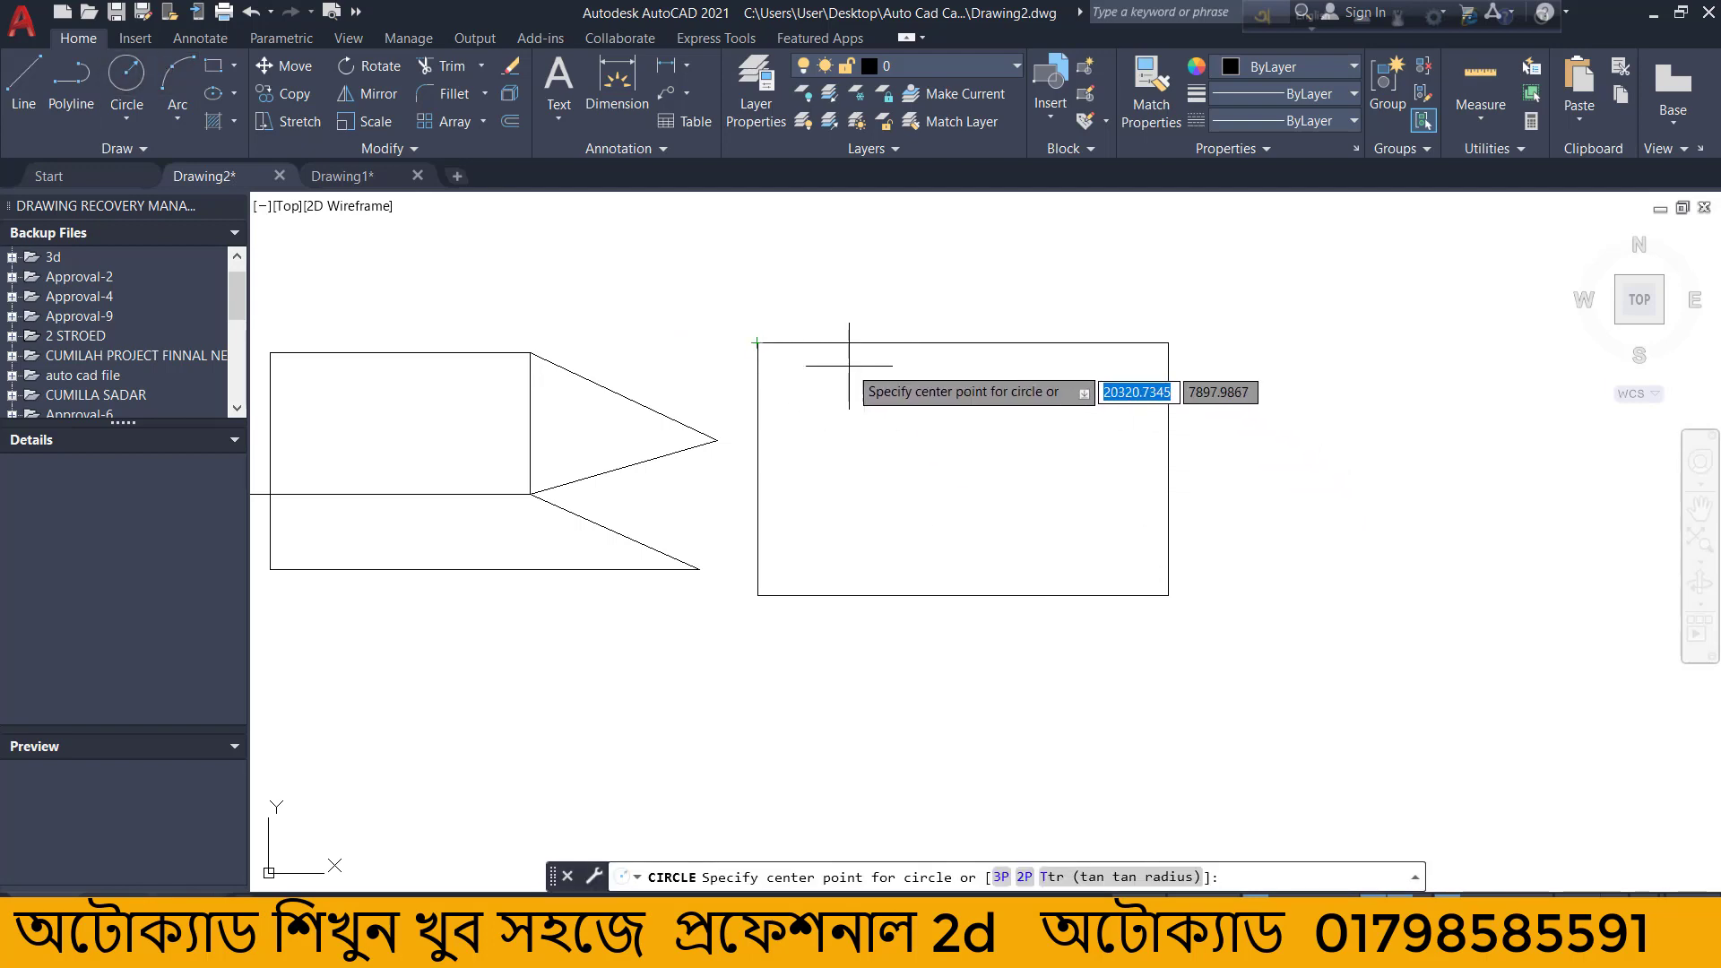
scroll(977, 459, down, 2)
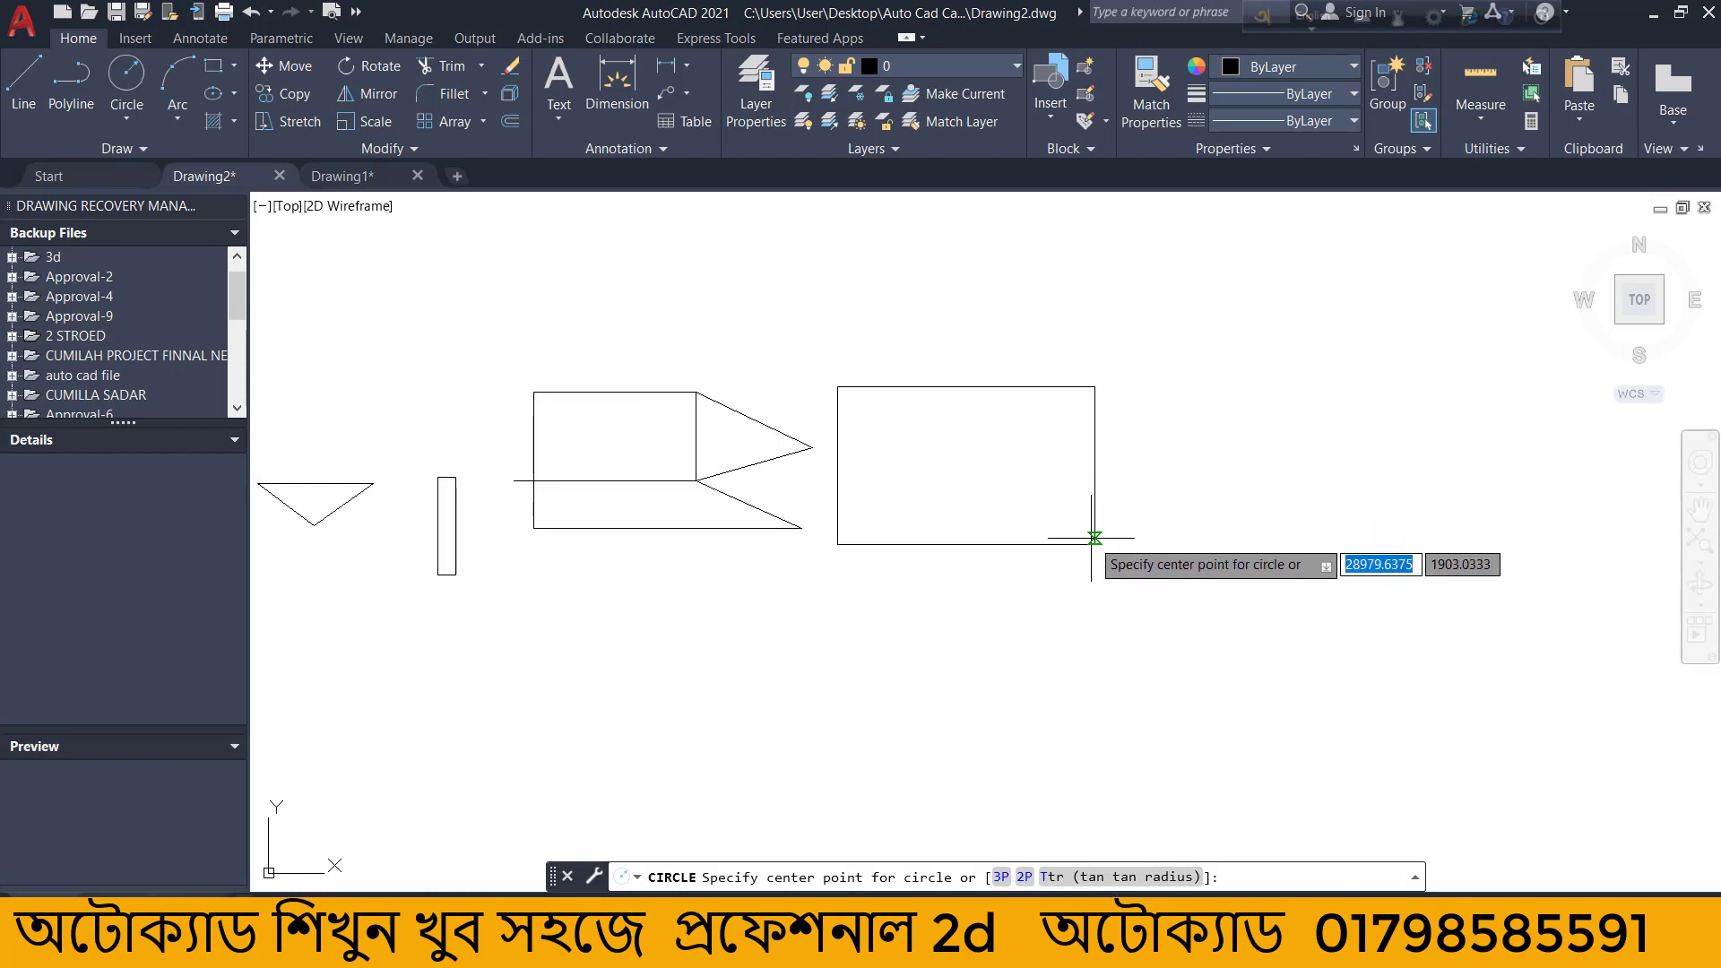
click(961, 461)
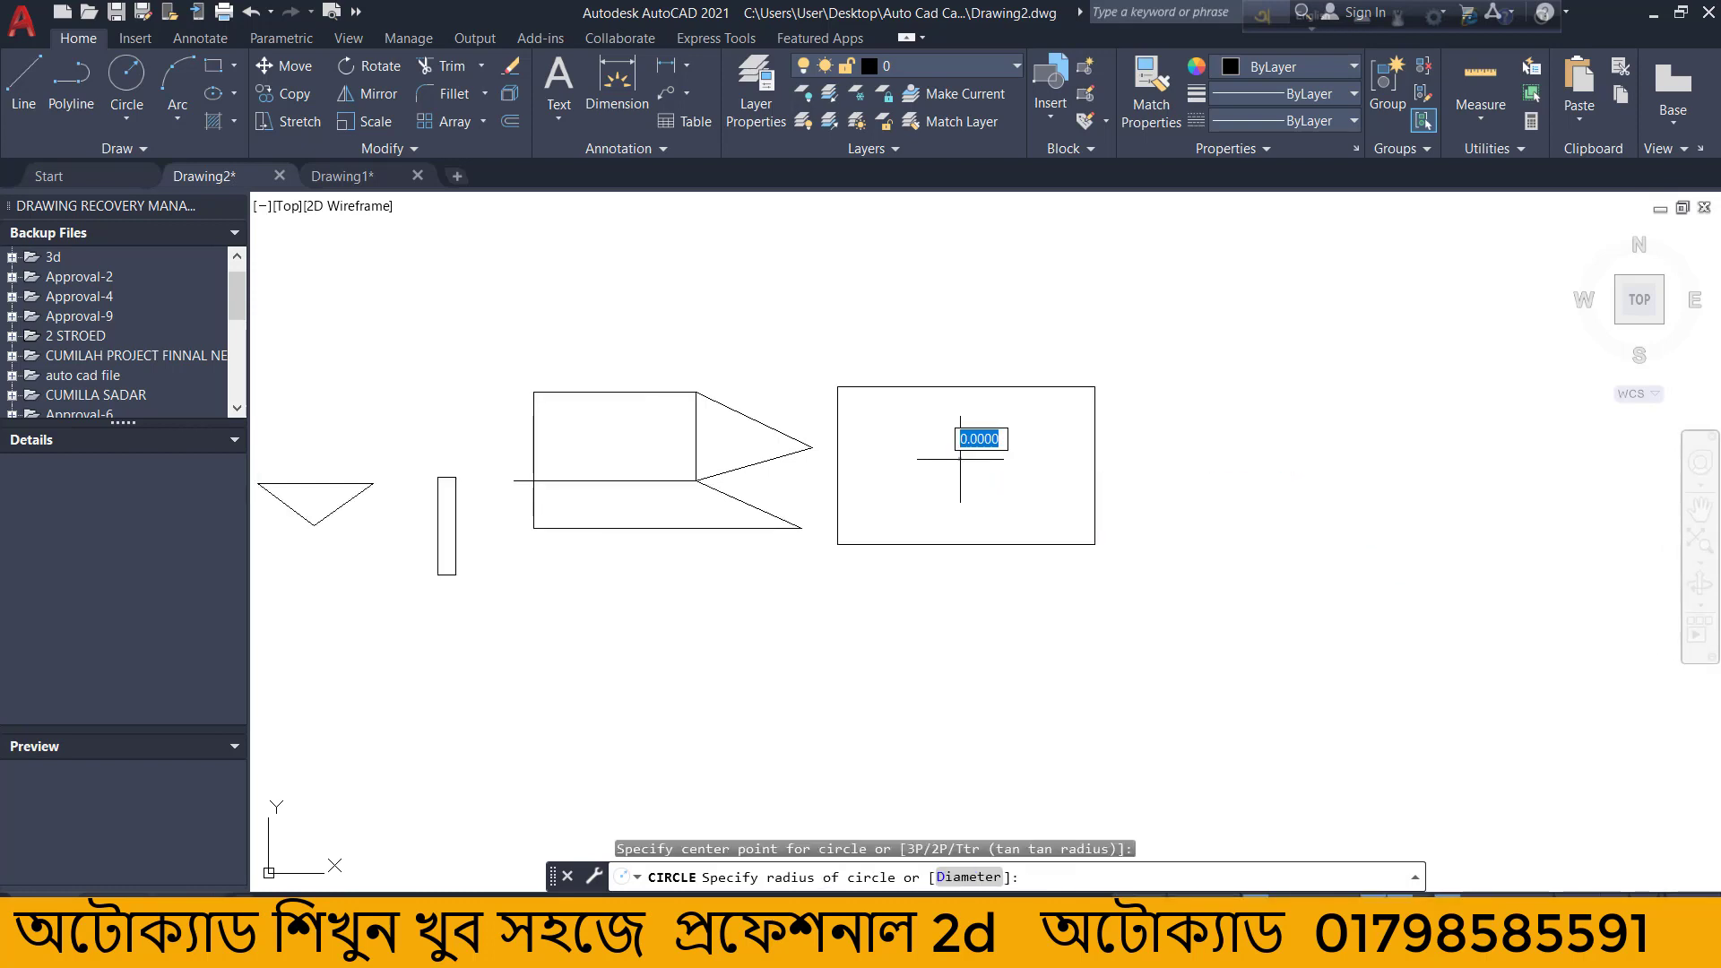
click(998, 492)
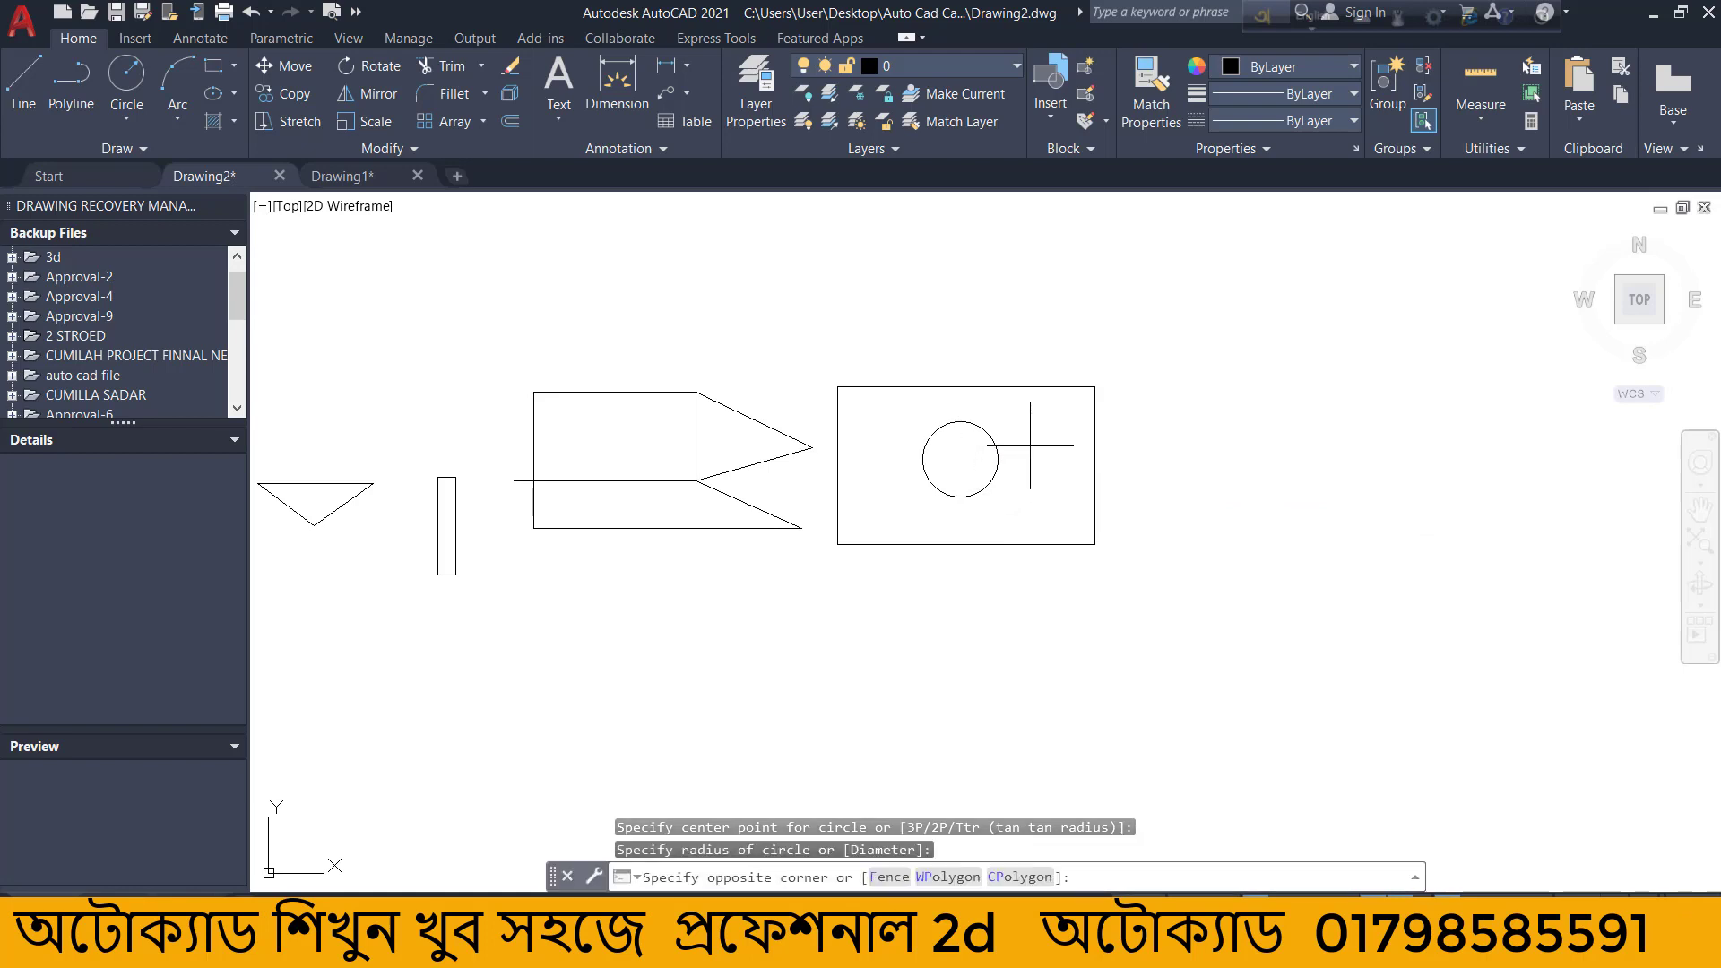
Move the circle slightly with Ortho off so it sits closer to the center of the large rectangle.
click(944, 472)
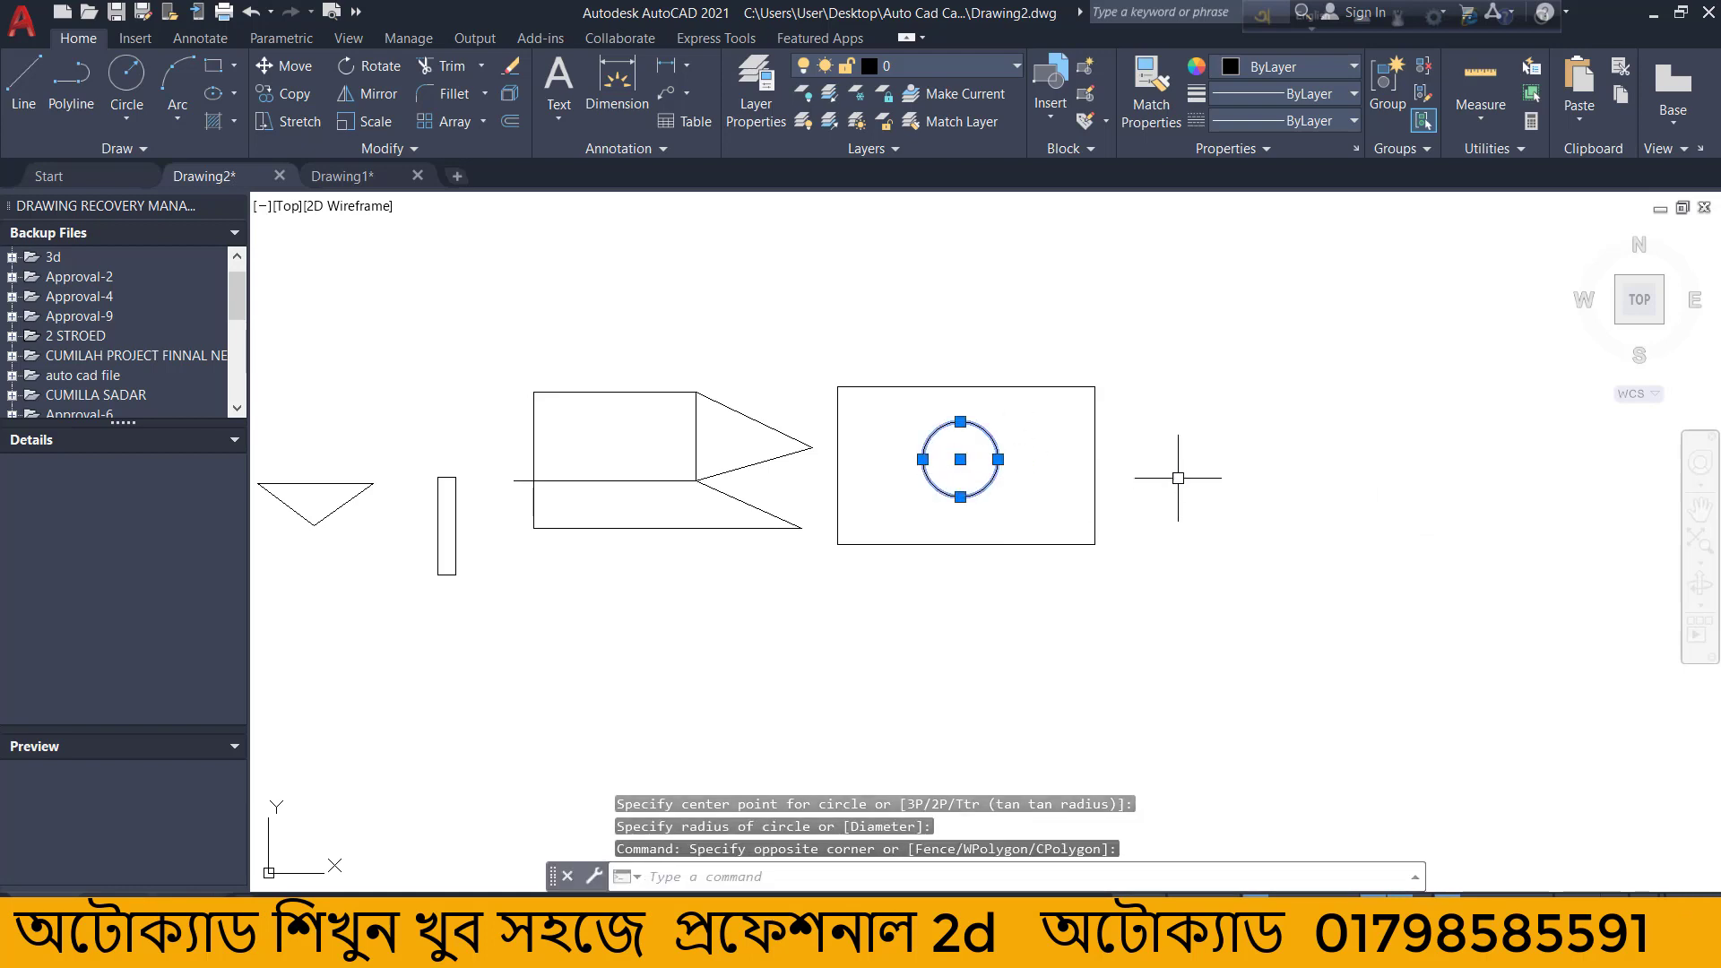
text(m)
key(Return)
click(1230, 456)
scroll(1215, 443, up, 2)
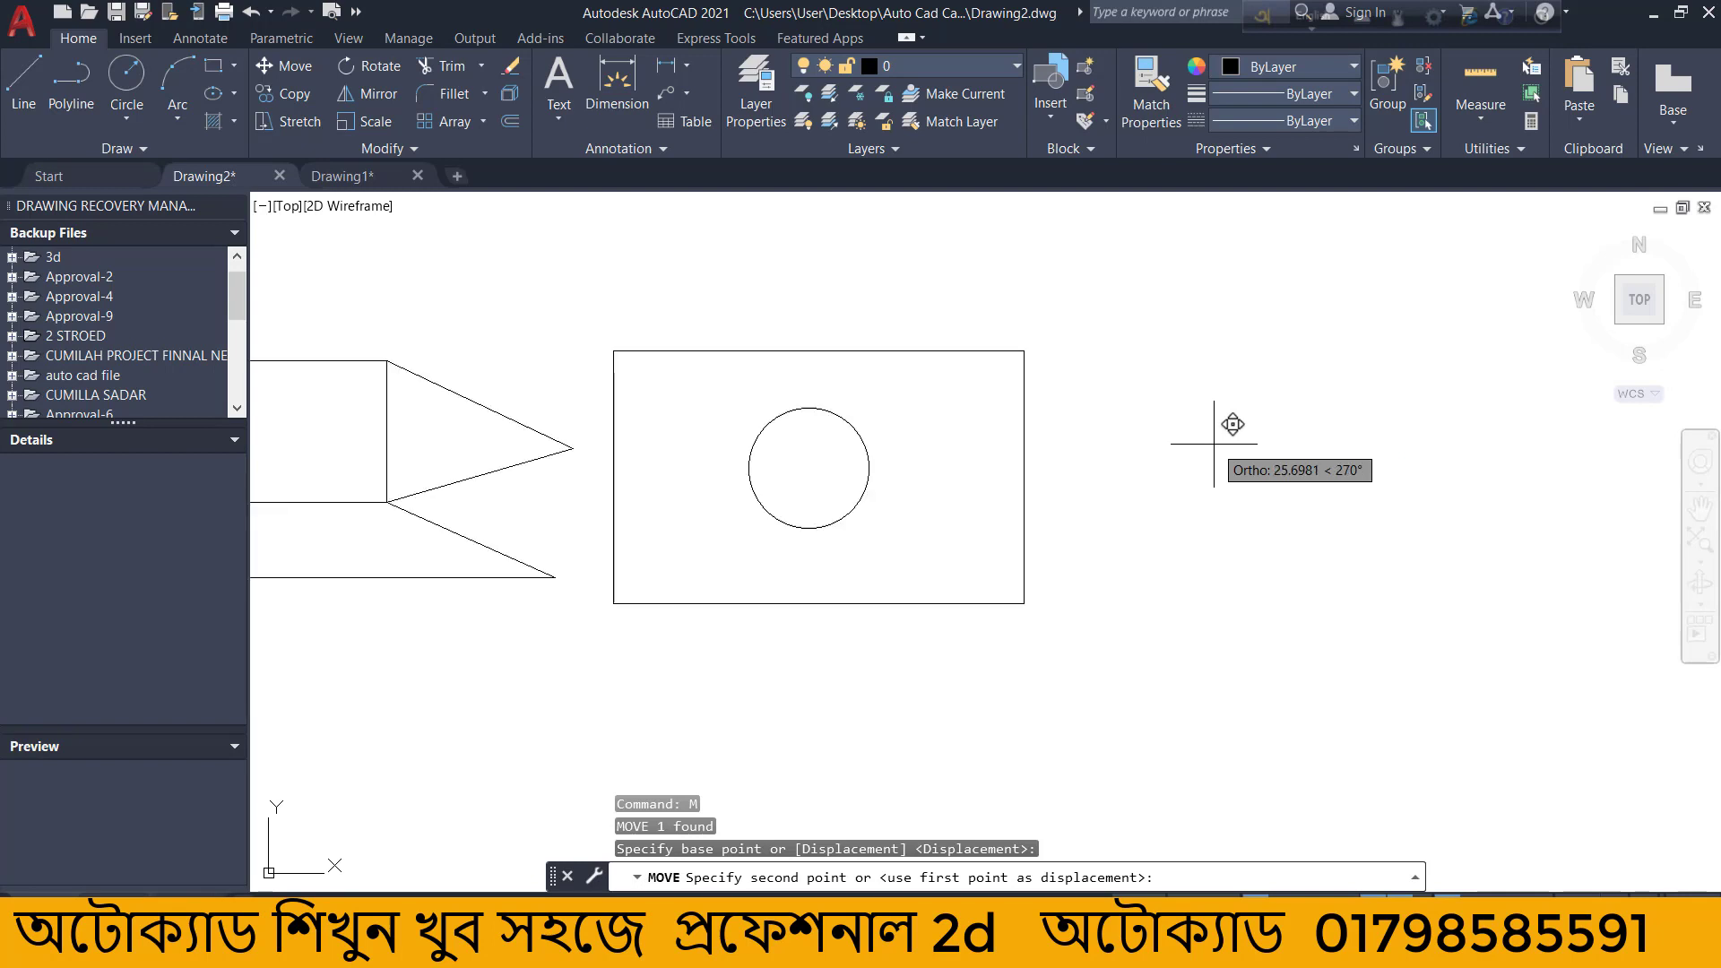
key(F8)
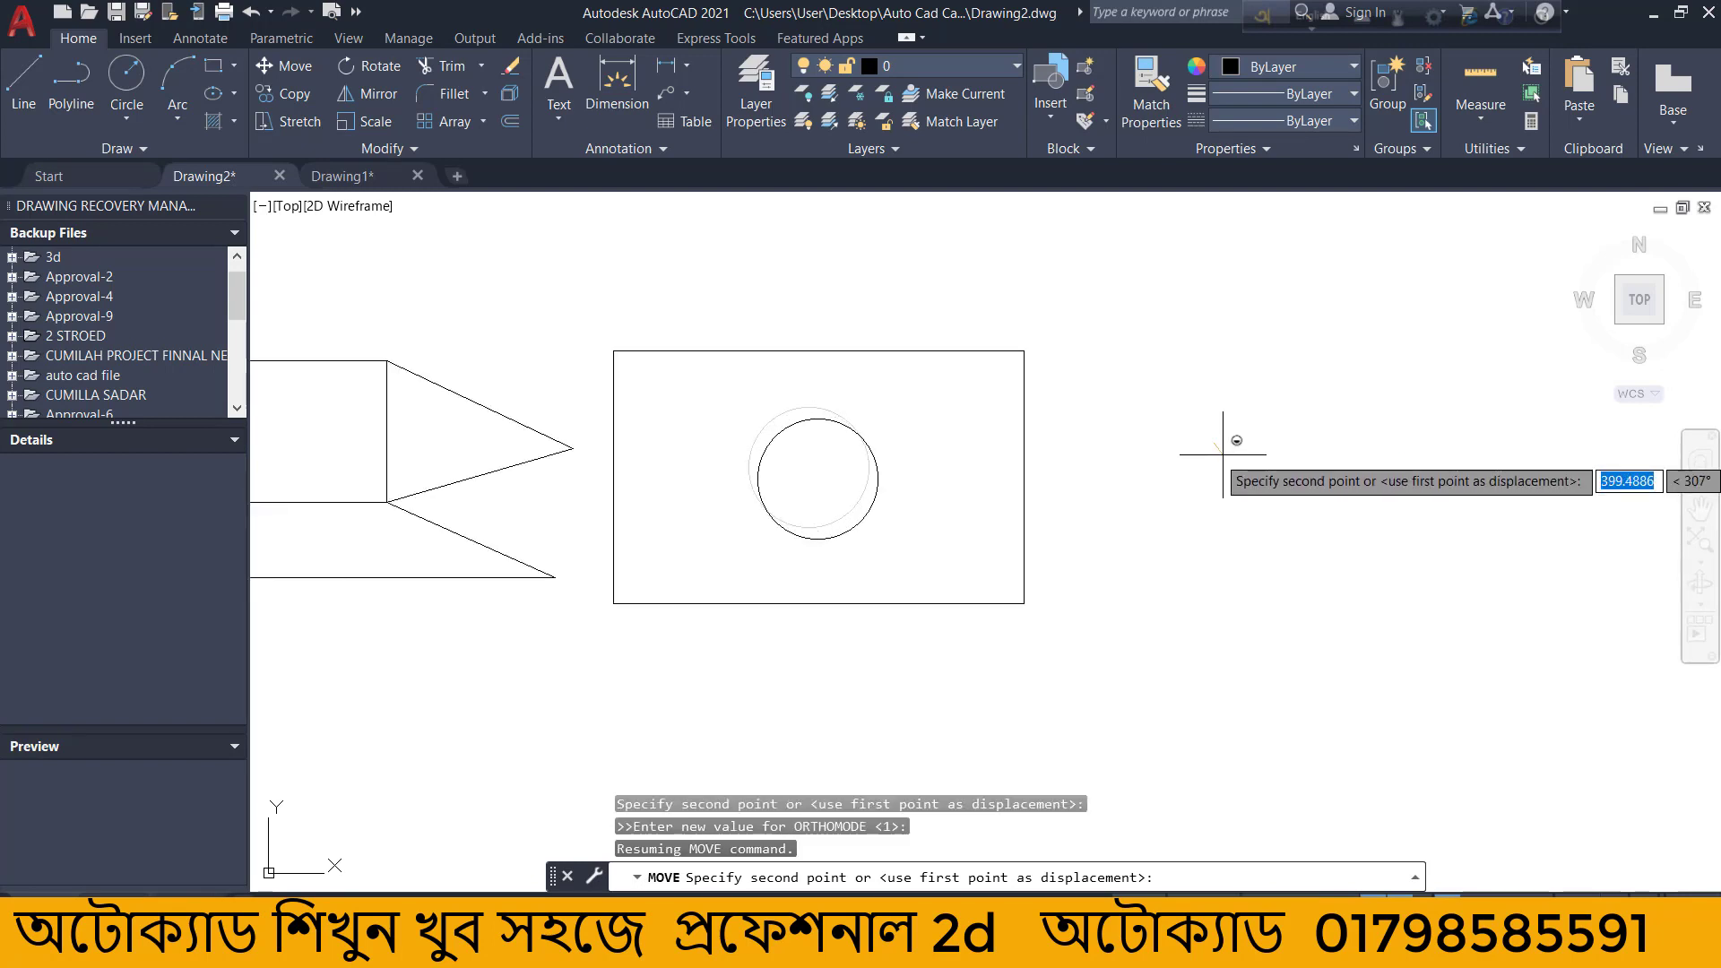
click(1223, 443)
scroll(1221, 432, down, 2)
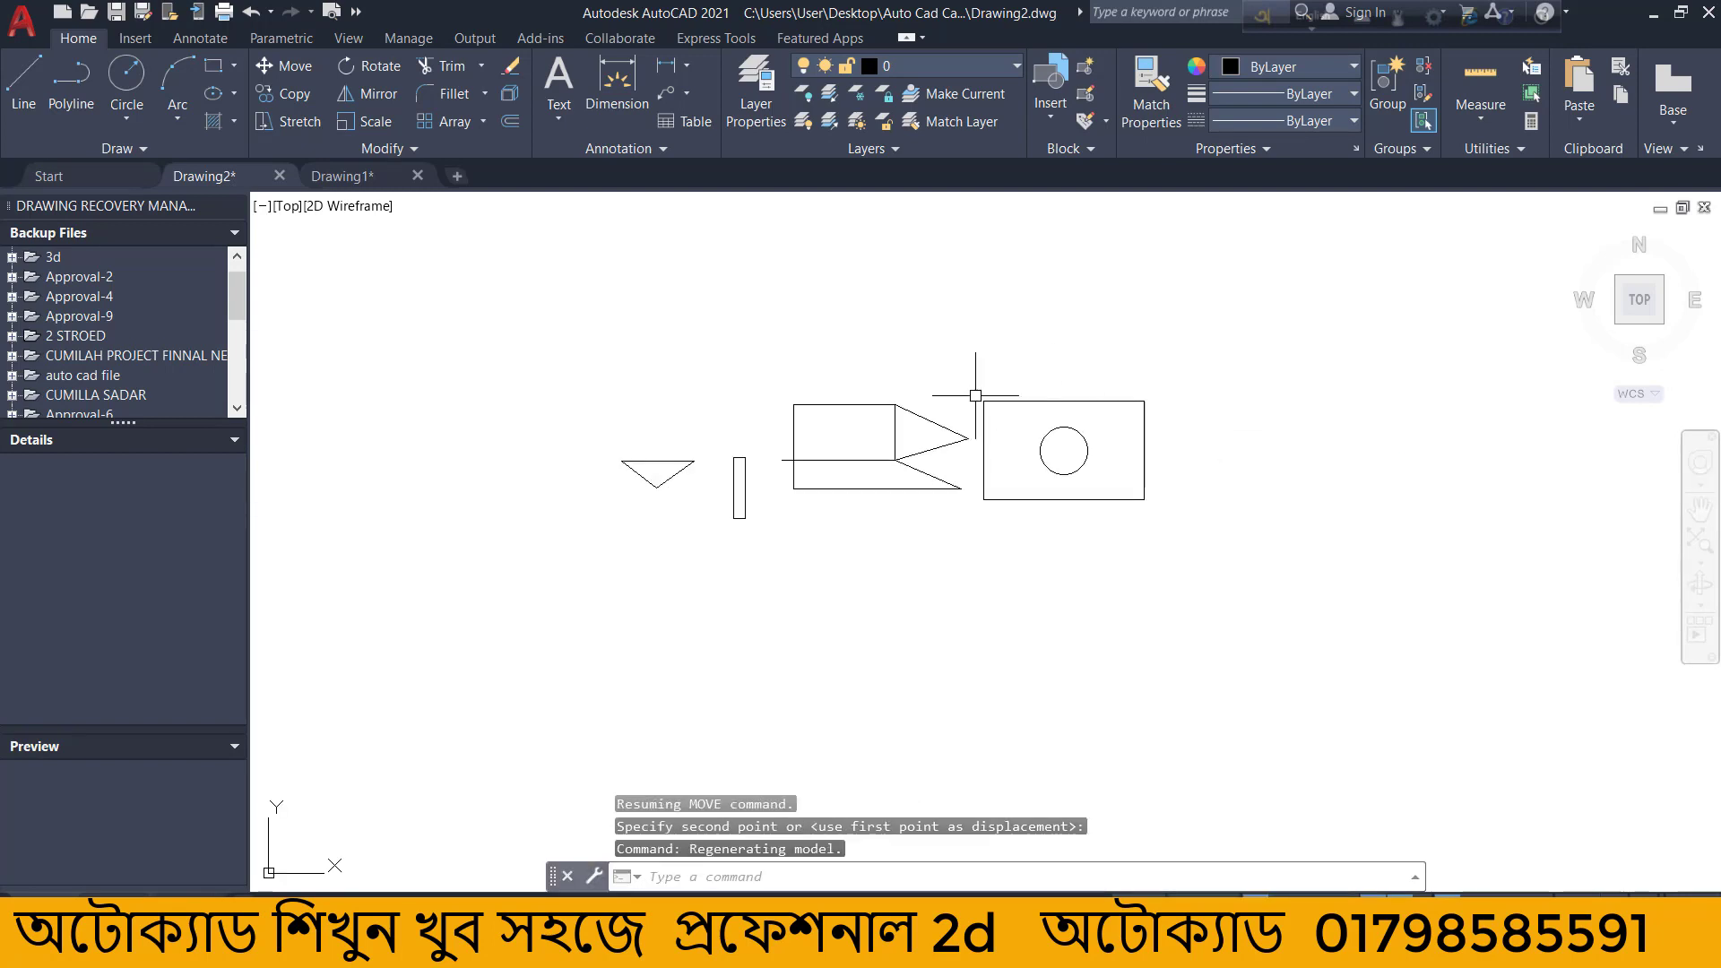
scroll(951, 414, up, 2)
scroll(950, 413, down, 2)
scroll(1181, 450, up, 2)
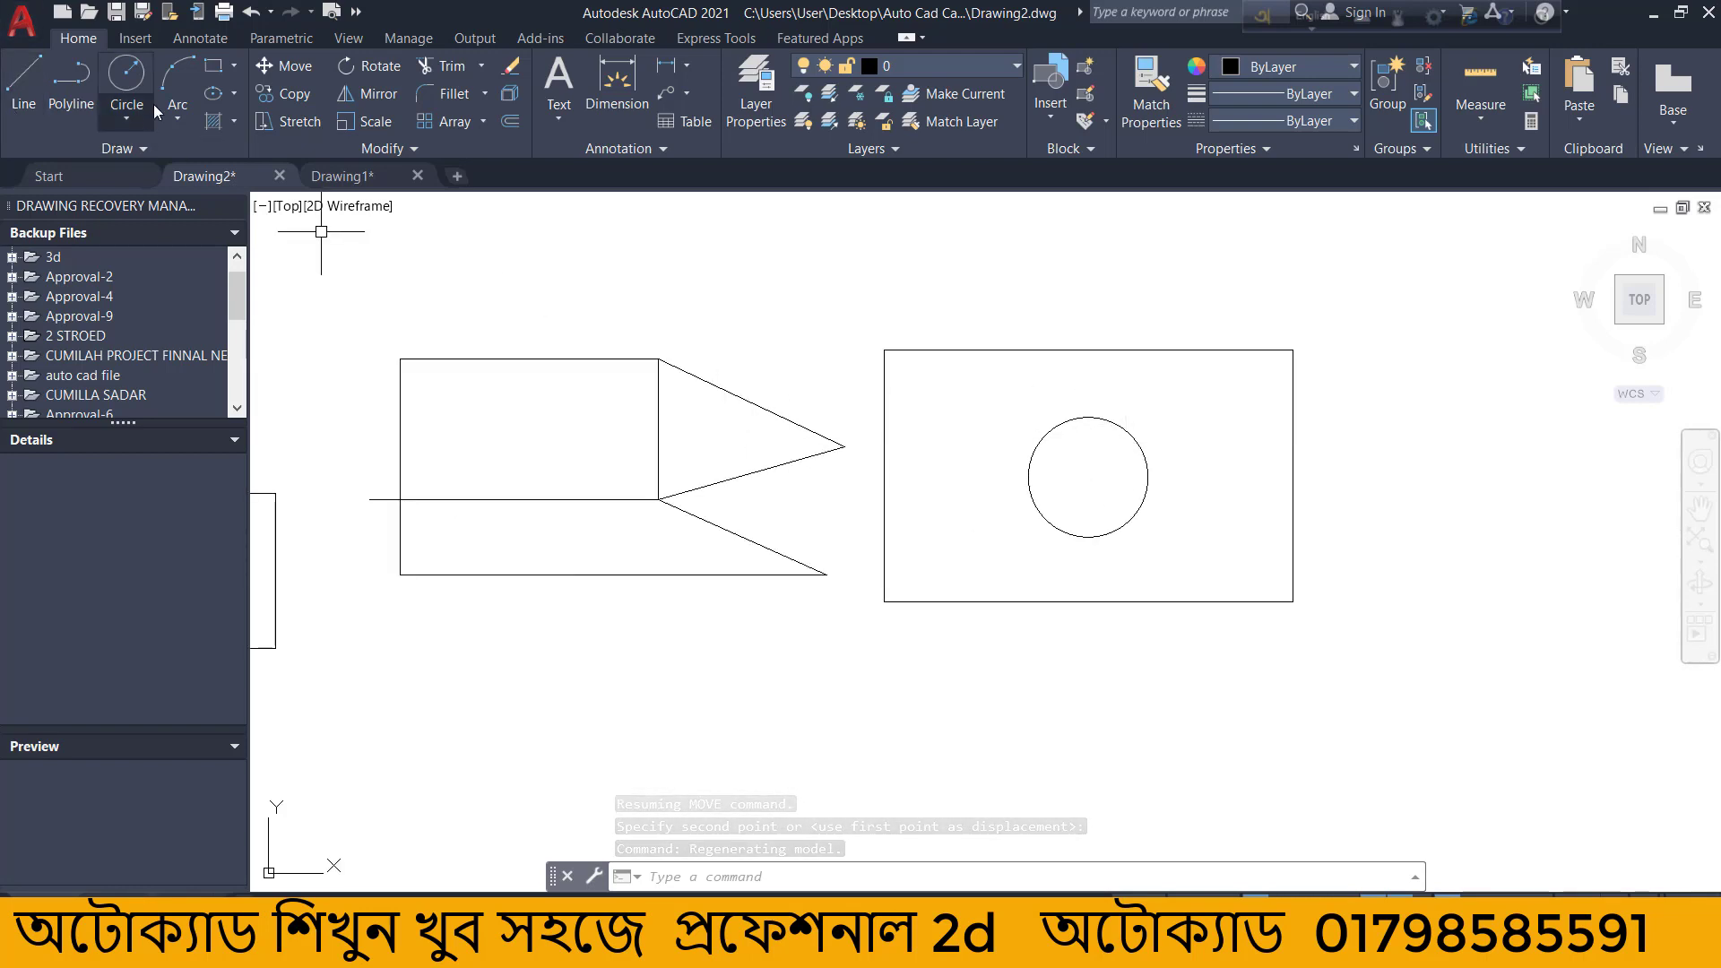
scroll(1061, 540, down, 2)
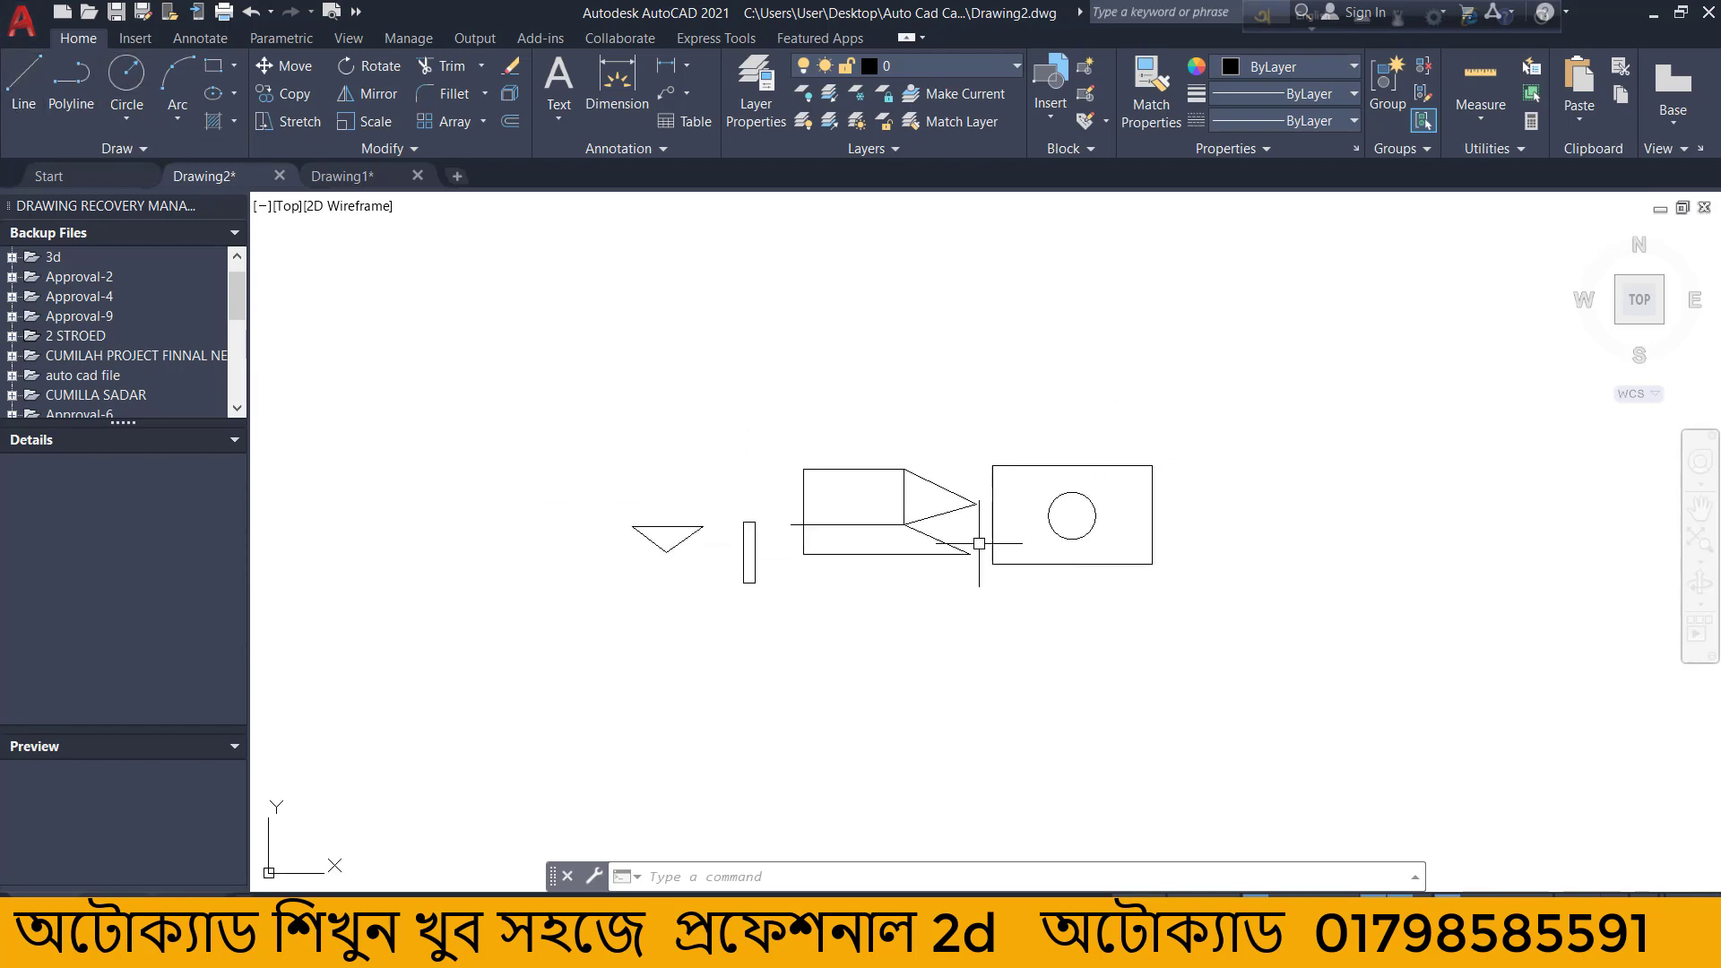
scroll(1227, 500, up, 2)
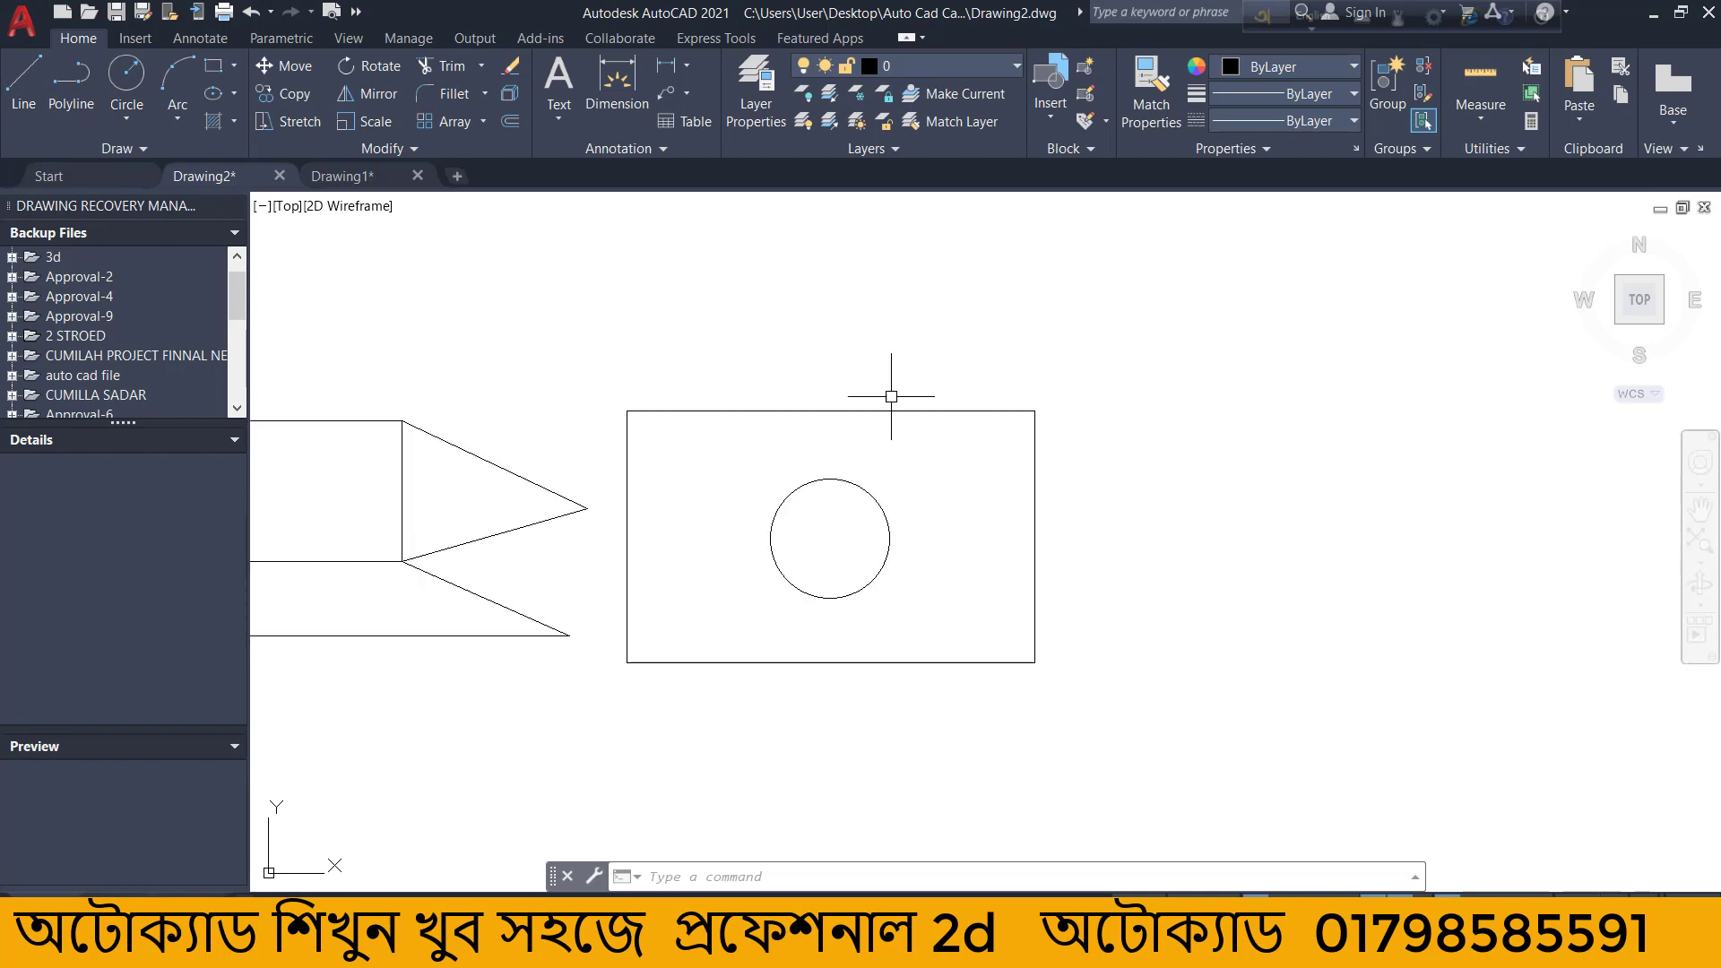
scroll(985, 492, down, 3)
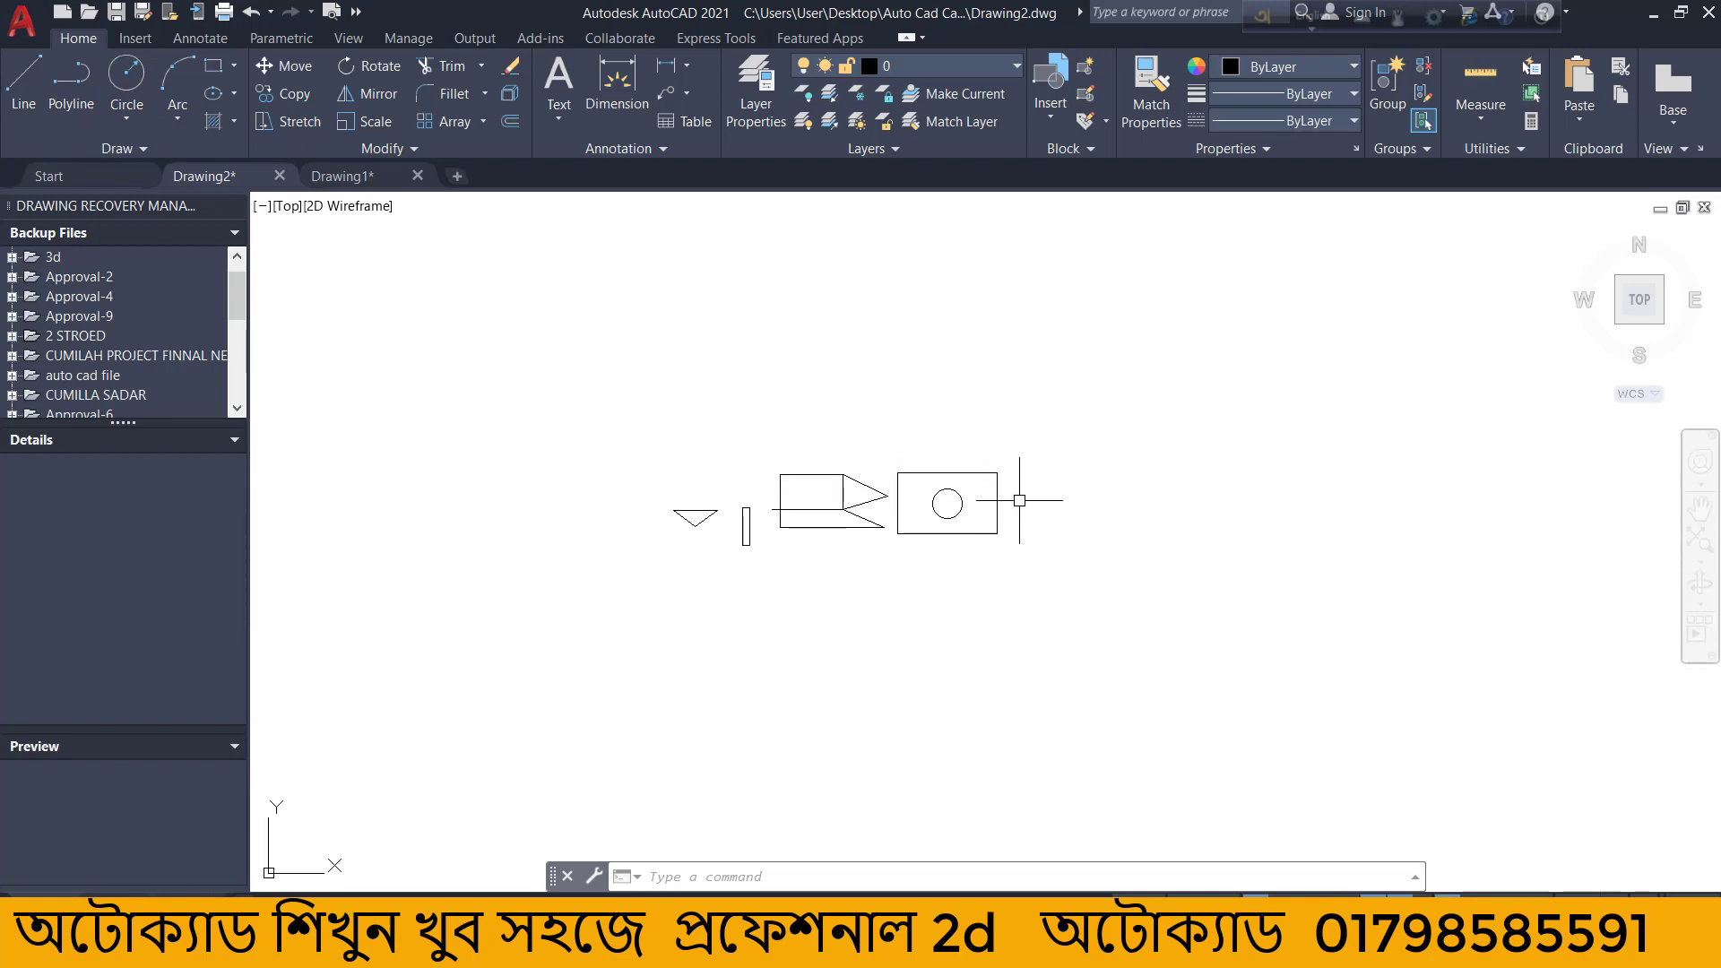
scroll(808, 457, up, 3)
scroll(807, 456, down, 2)
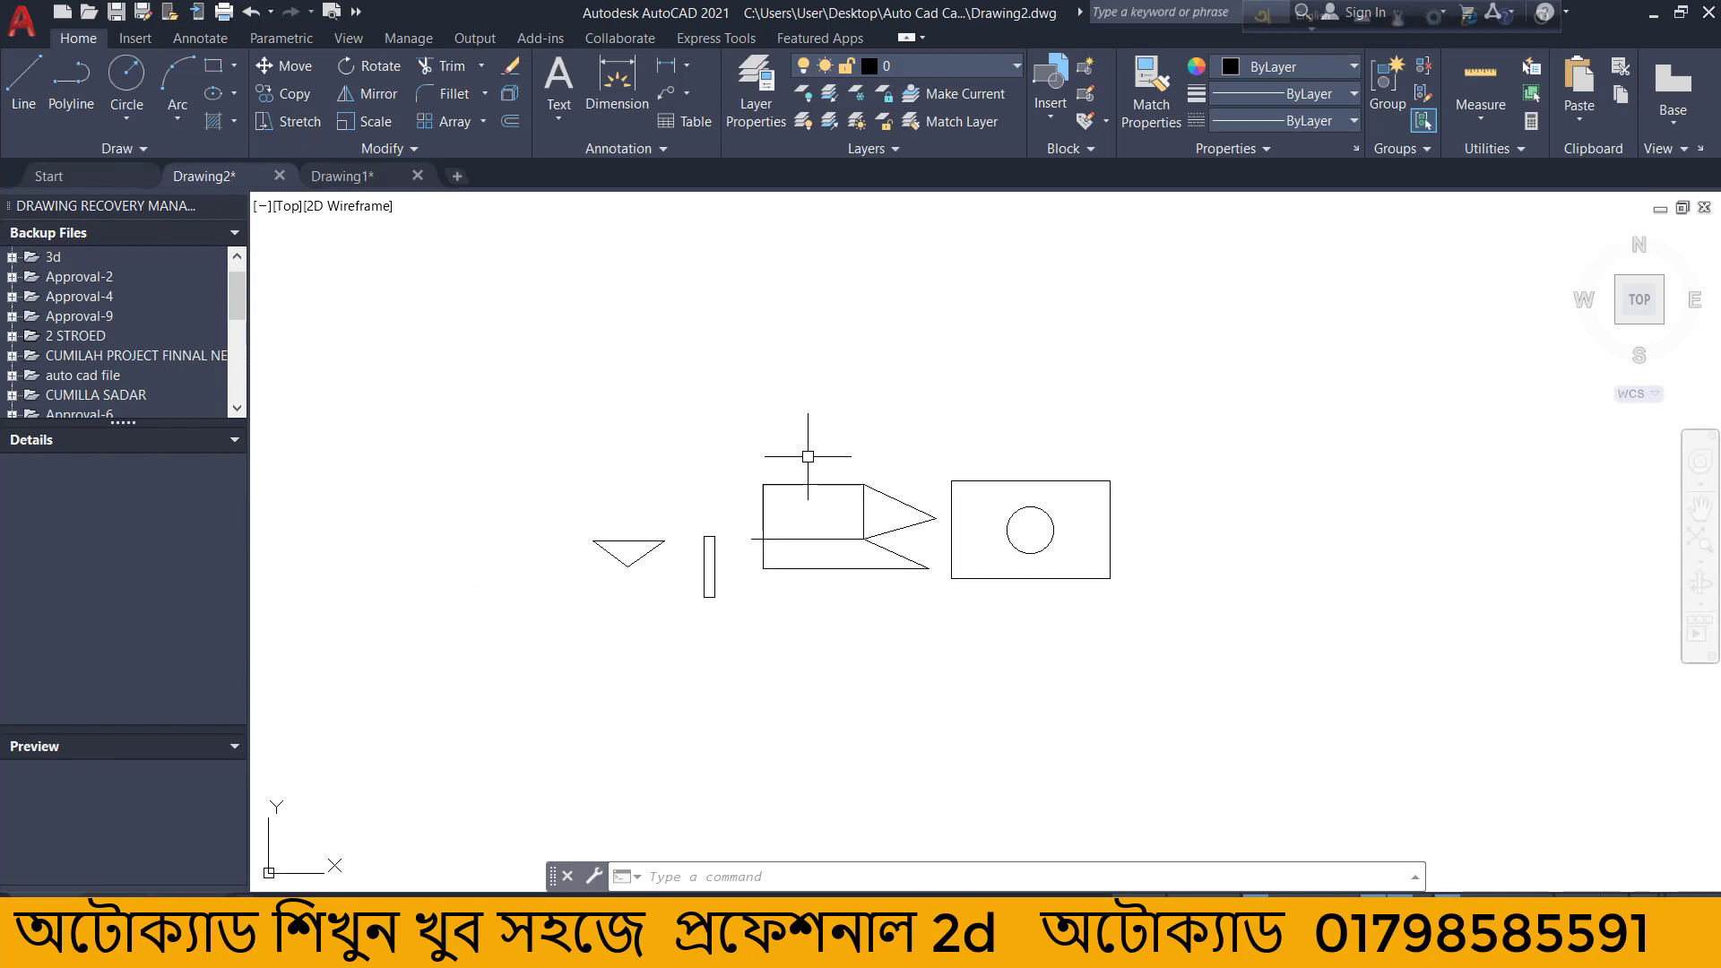
scroll(838, 538, up, 3)
scroll(847, 544, down, 3)
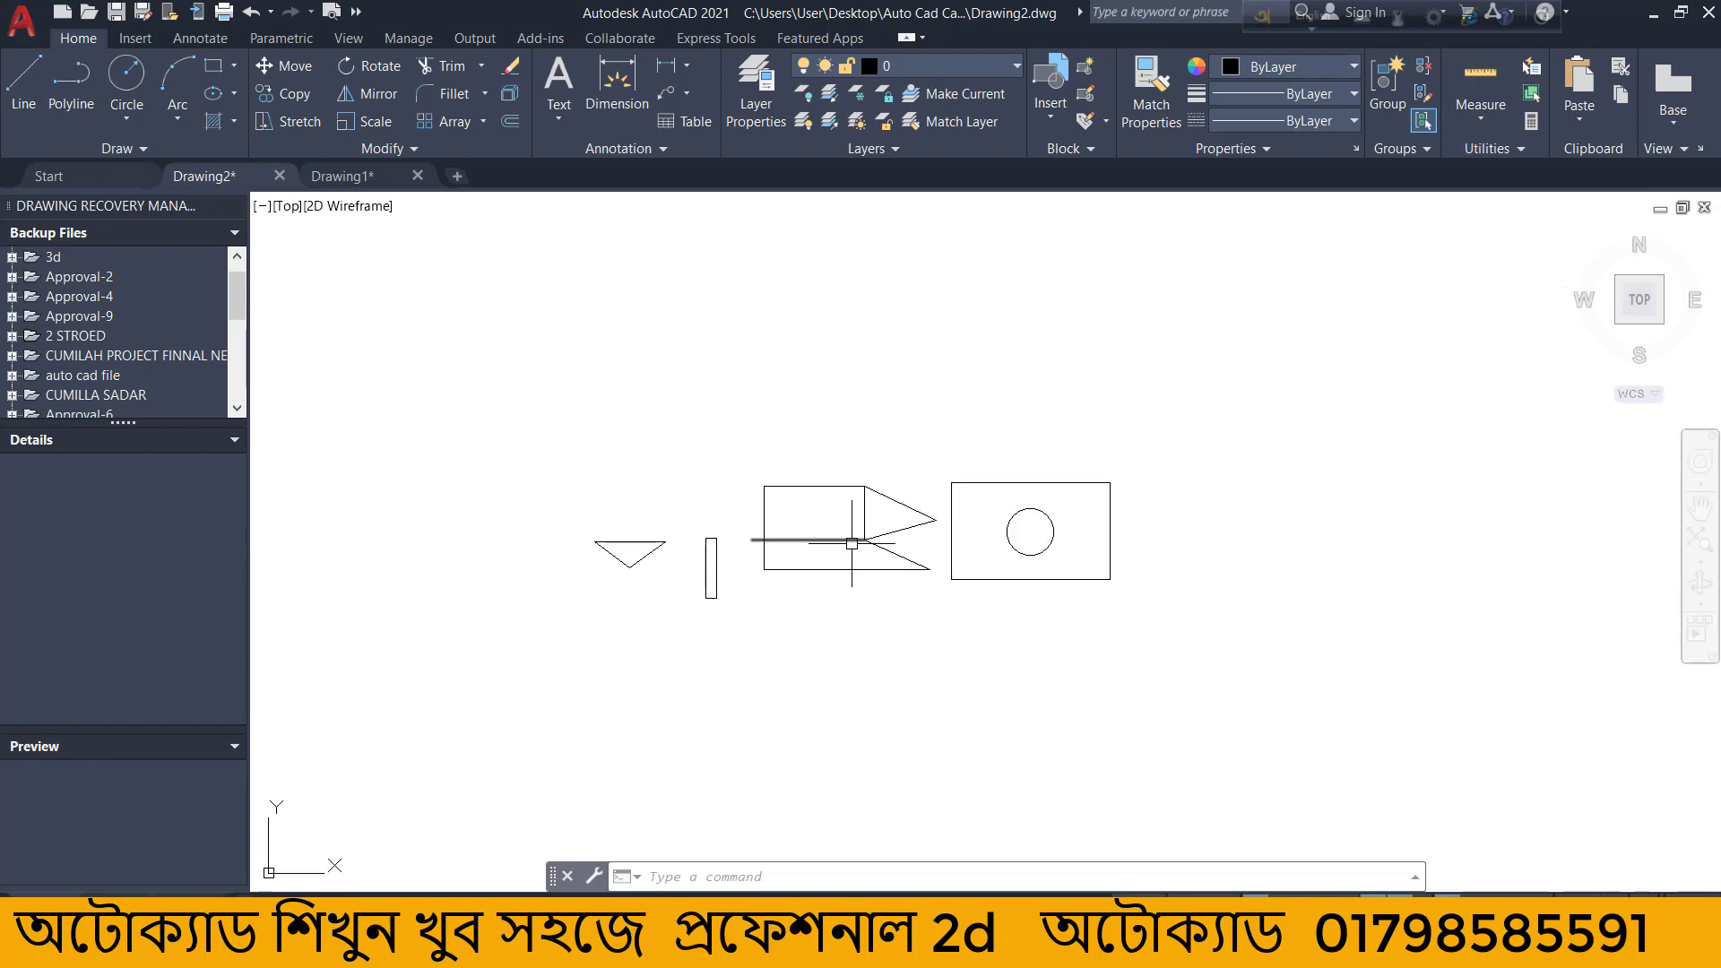
Draw an open-topped square about 12000 units high above the small triangle, plus a diagonal ending at its lower-left corner, using Line.
click(24, 90)
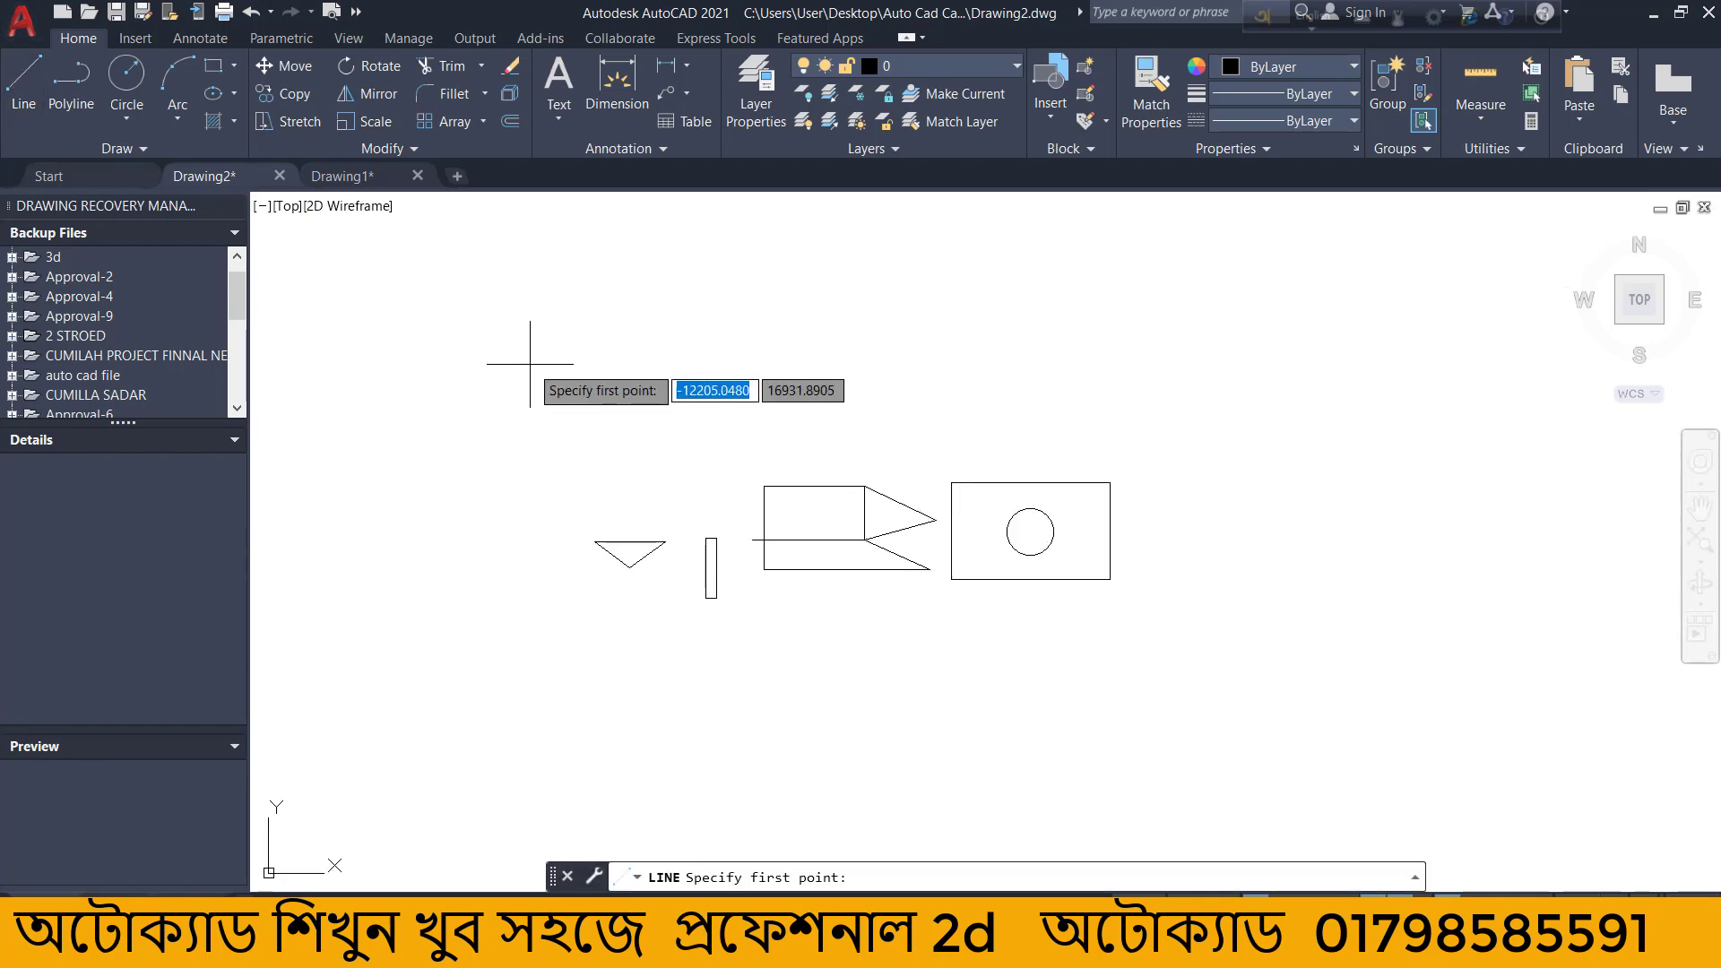
click(520, 336)
click(527, 504)
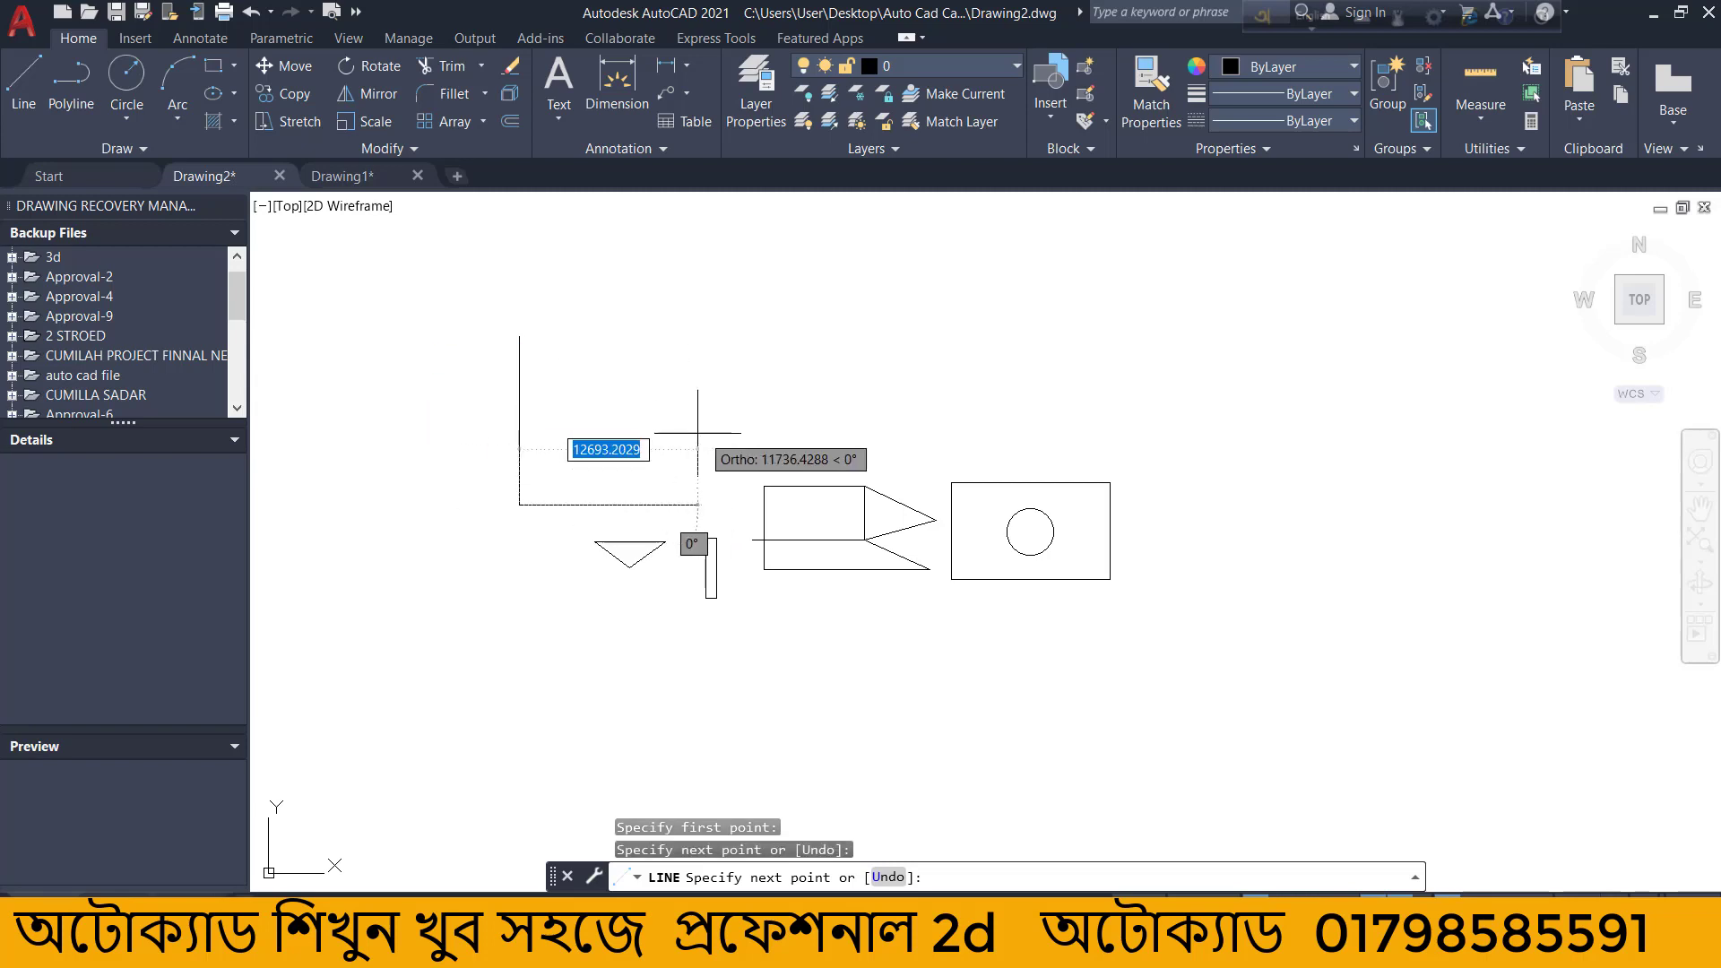
click(684, 504)
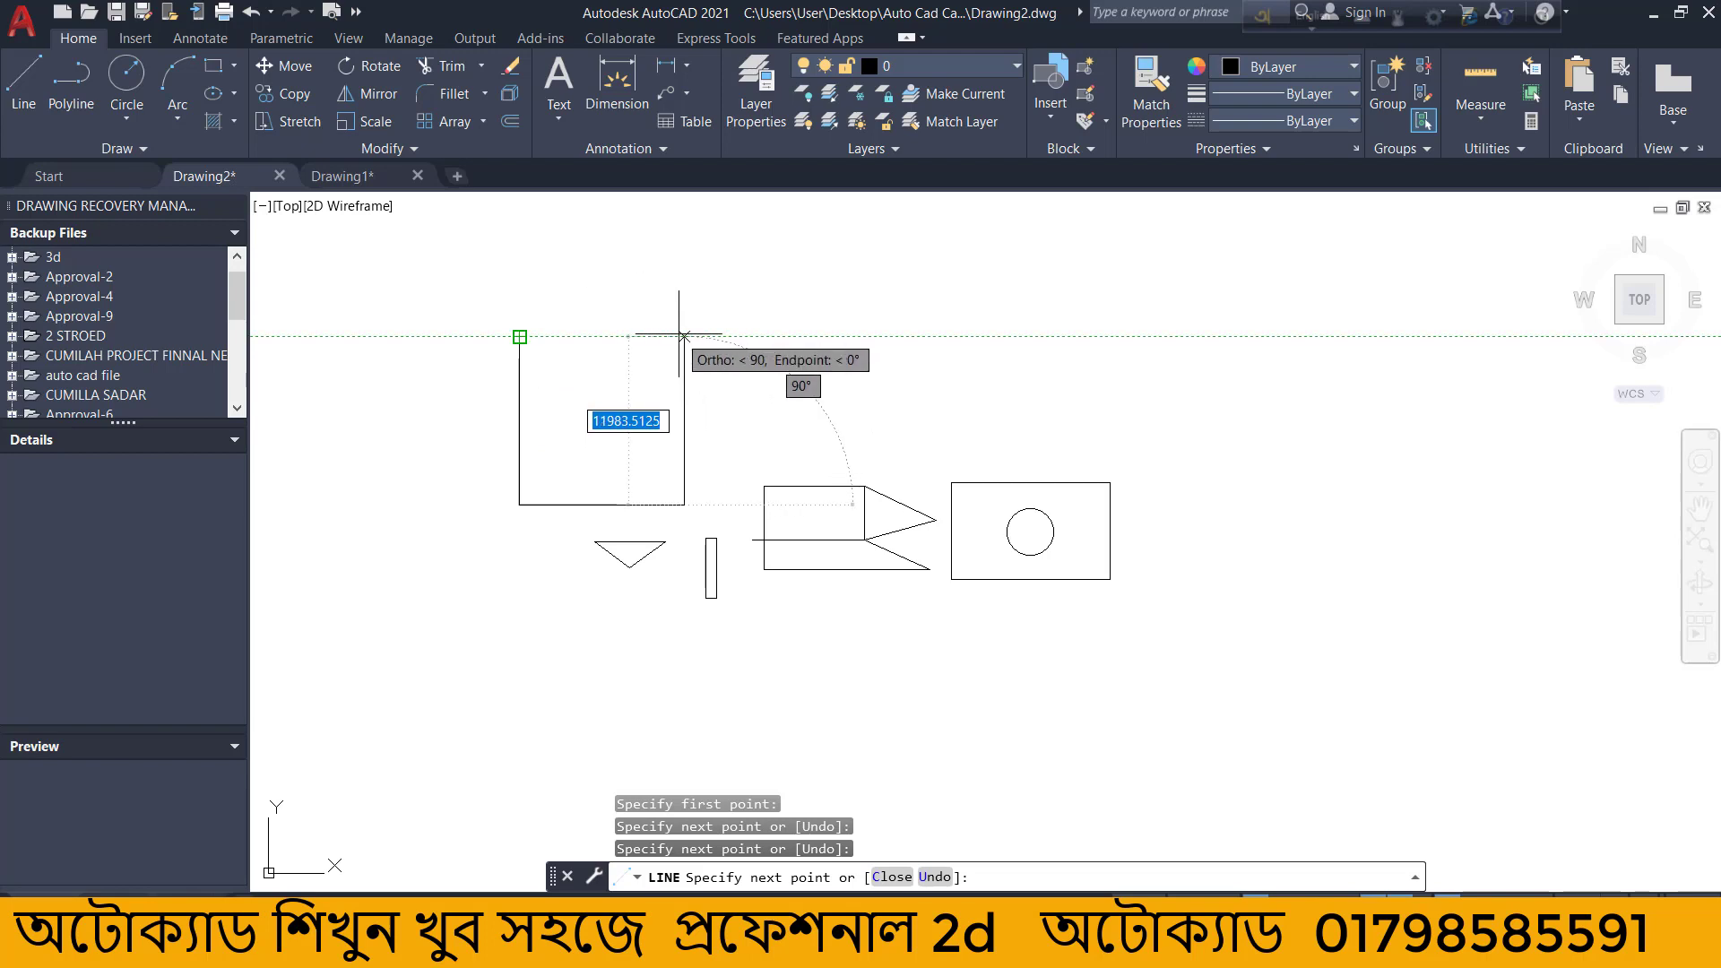
click(684, 336)
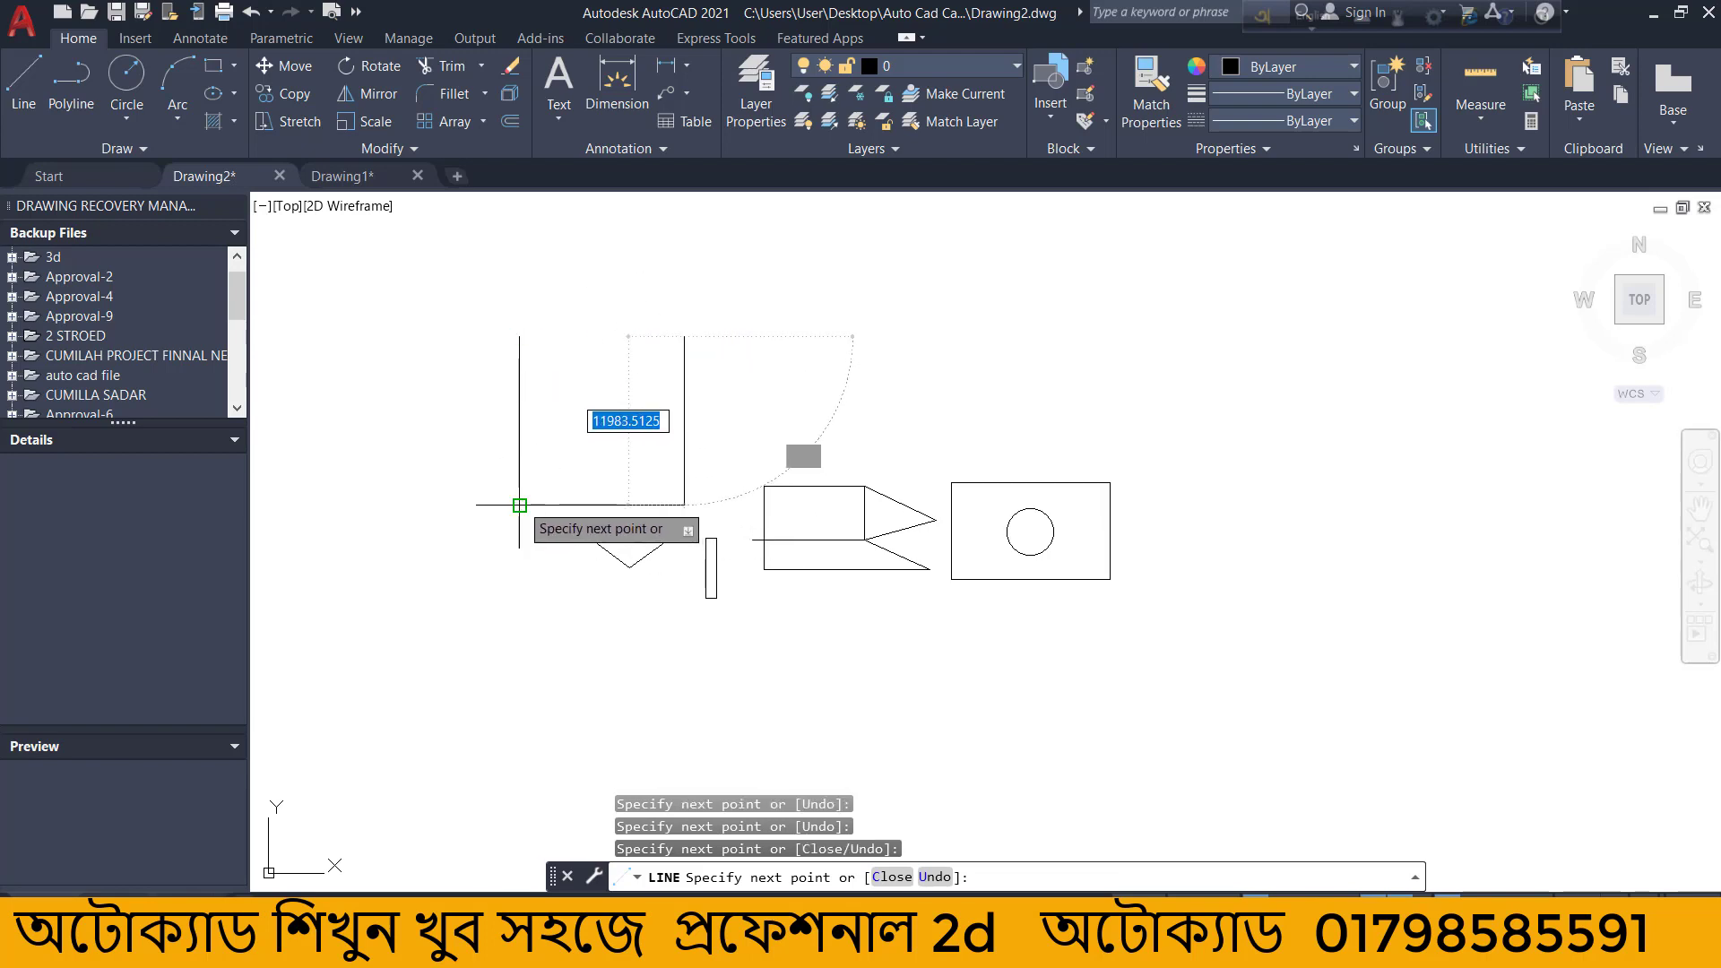
click(519, 504)
key(Return)
Add the second diagonal from the square's upper-left to lower-right corner and close its upper edge with a line.
key(Return)
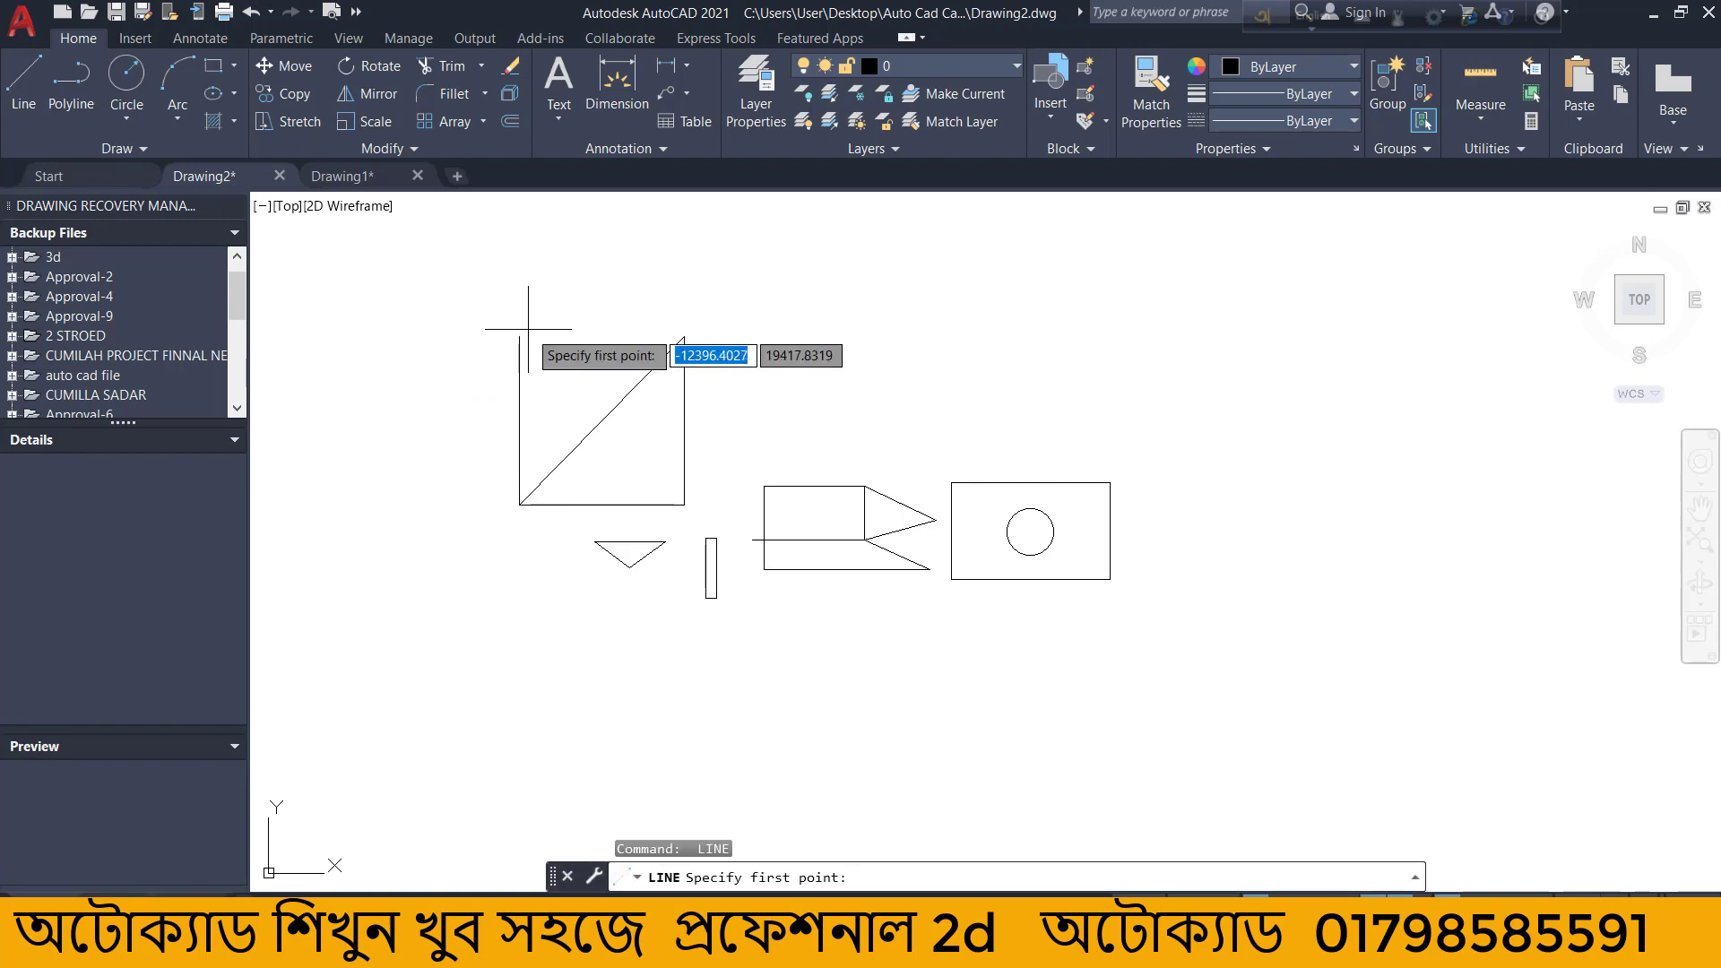
click(519, 336)
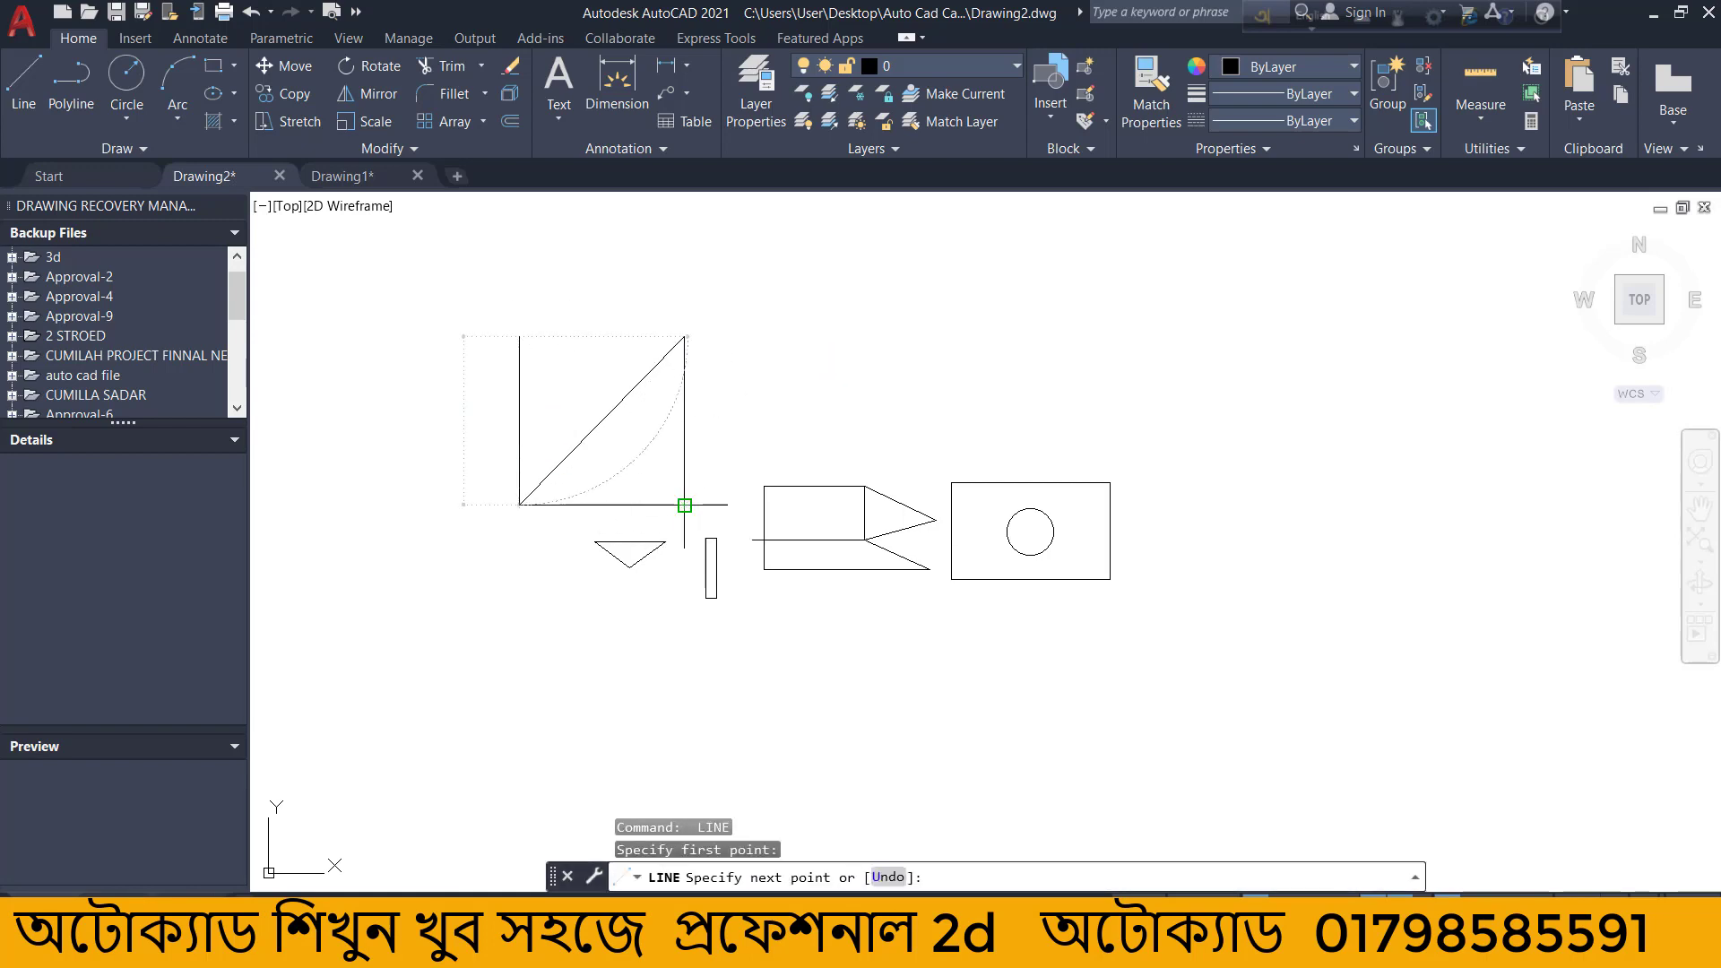
click(684, 505)
key(Return)
key(Return)
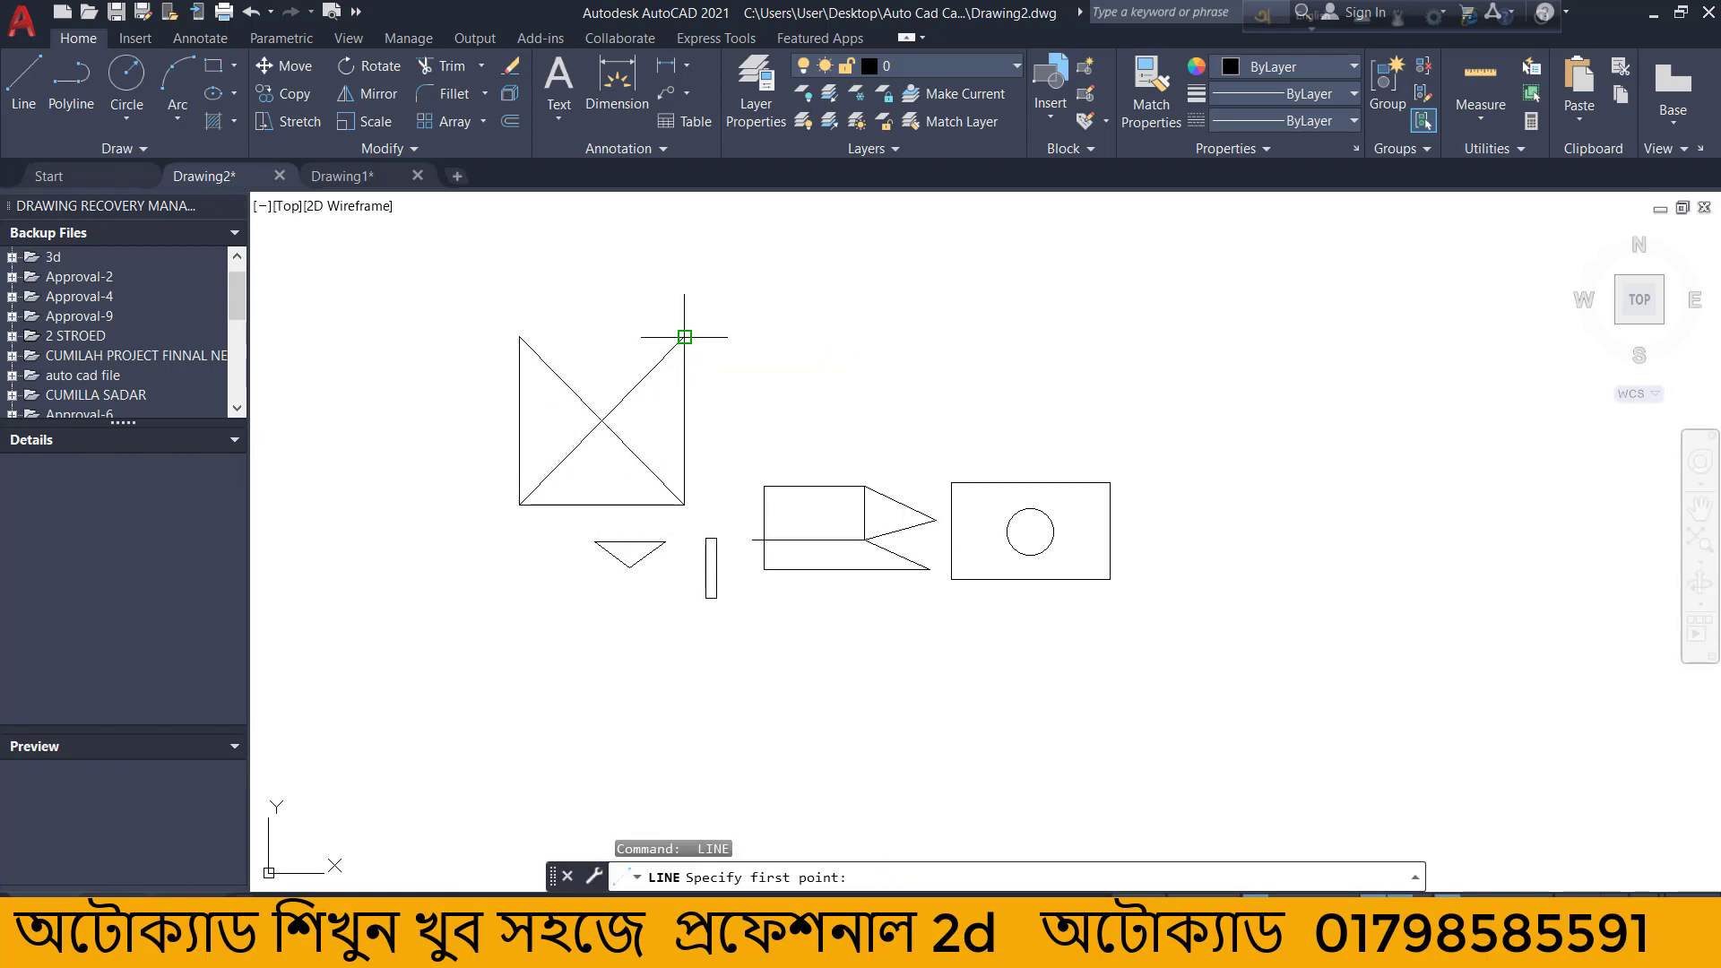
click(684, 337)
click(519, 337)
key(Return)
Draw a closed eight-sided polyline around all the existing shapes, with Ortho turned off.
scroll(630, 378, down, 3)
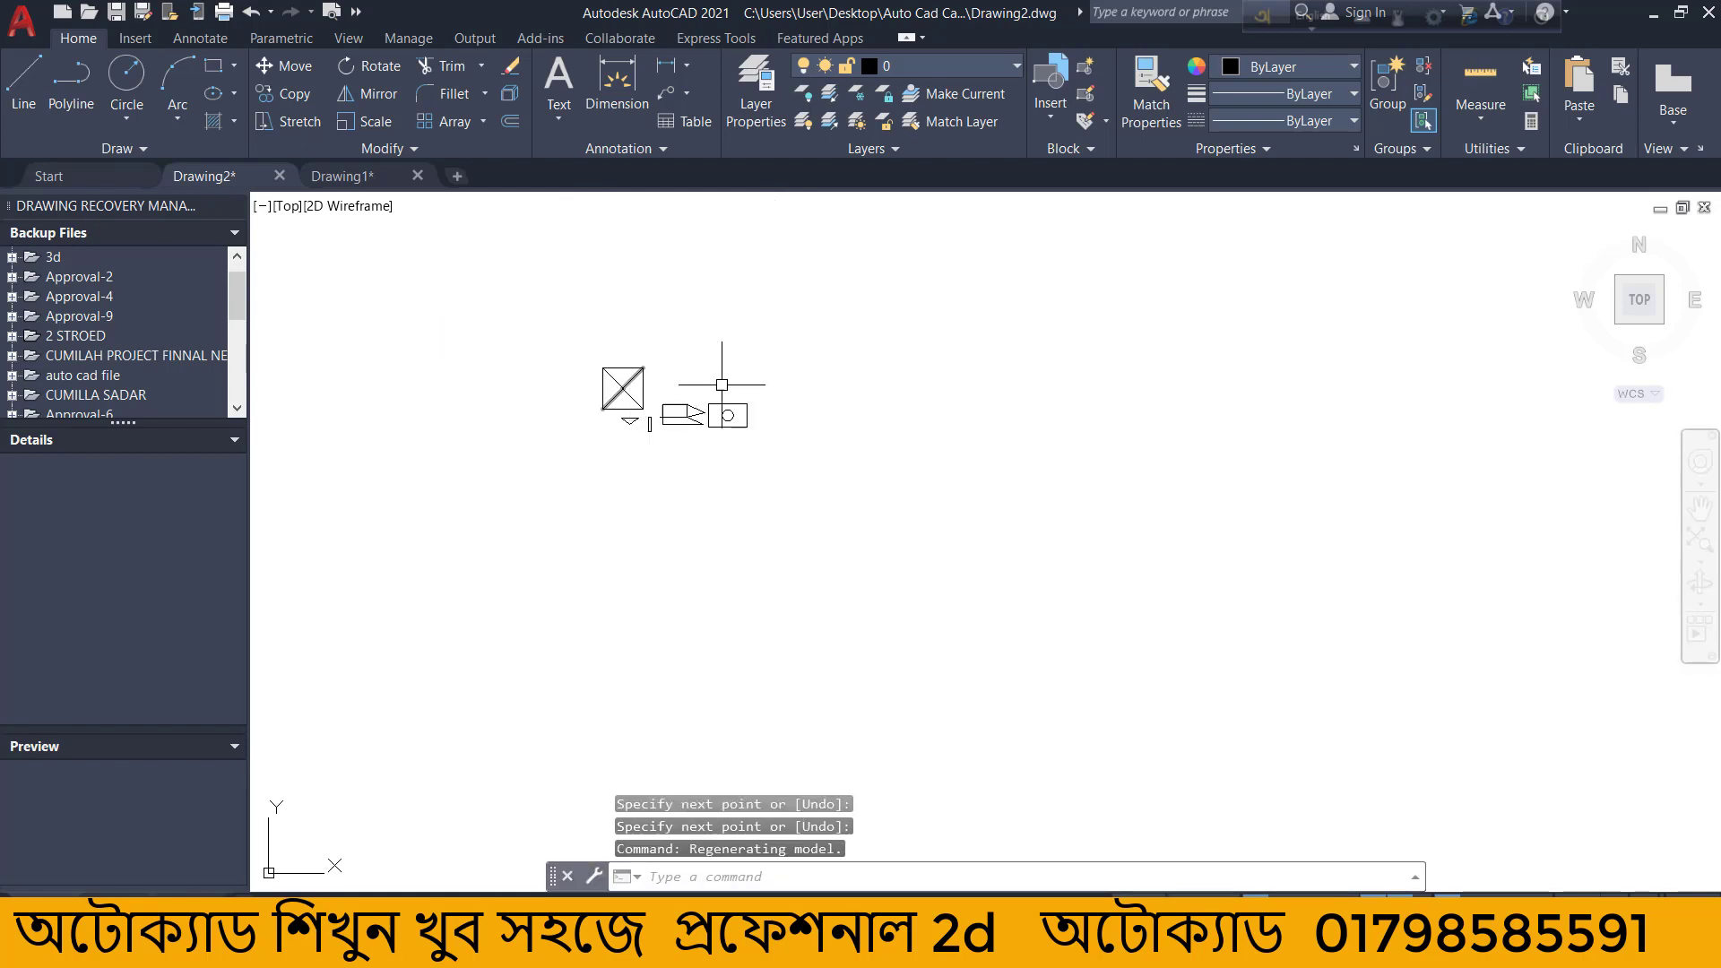
click(76, 99)
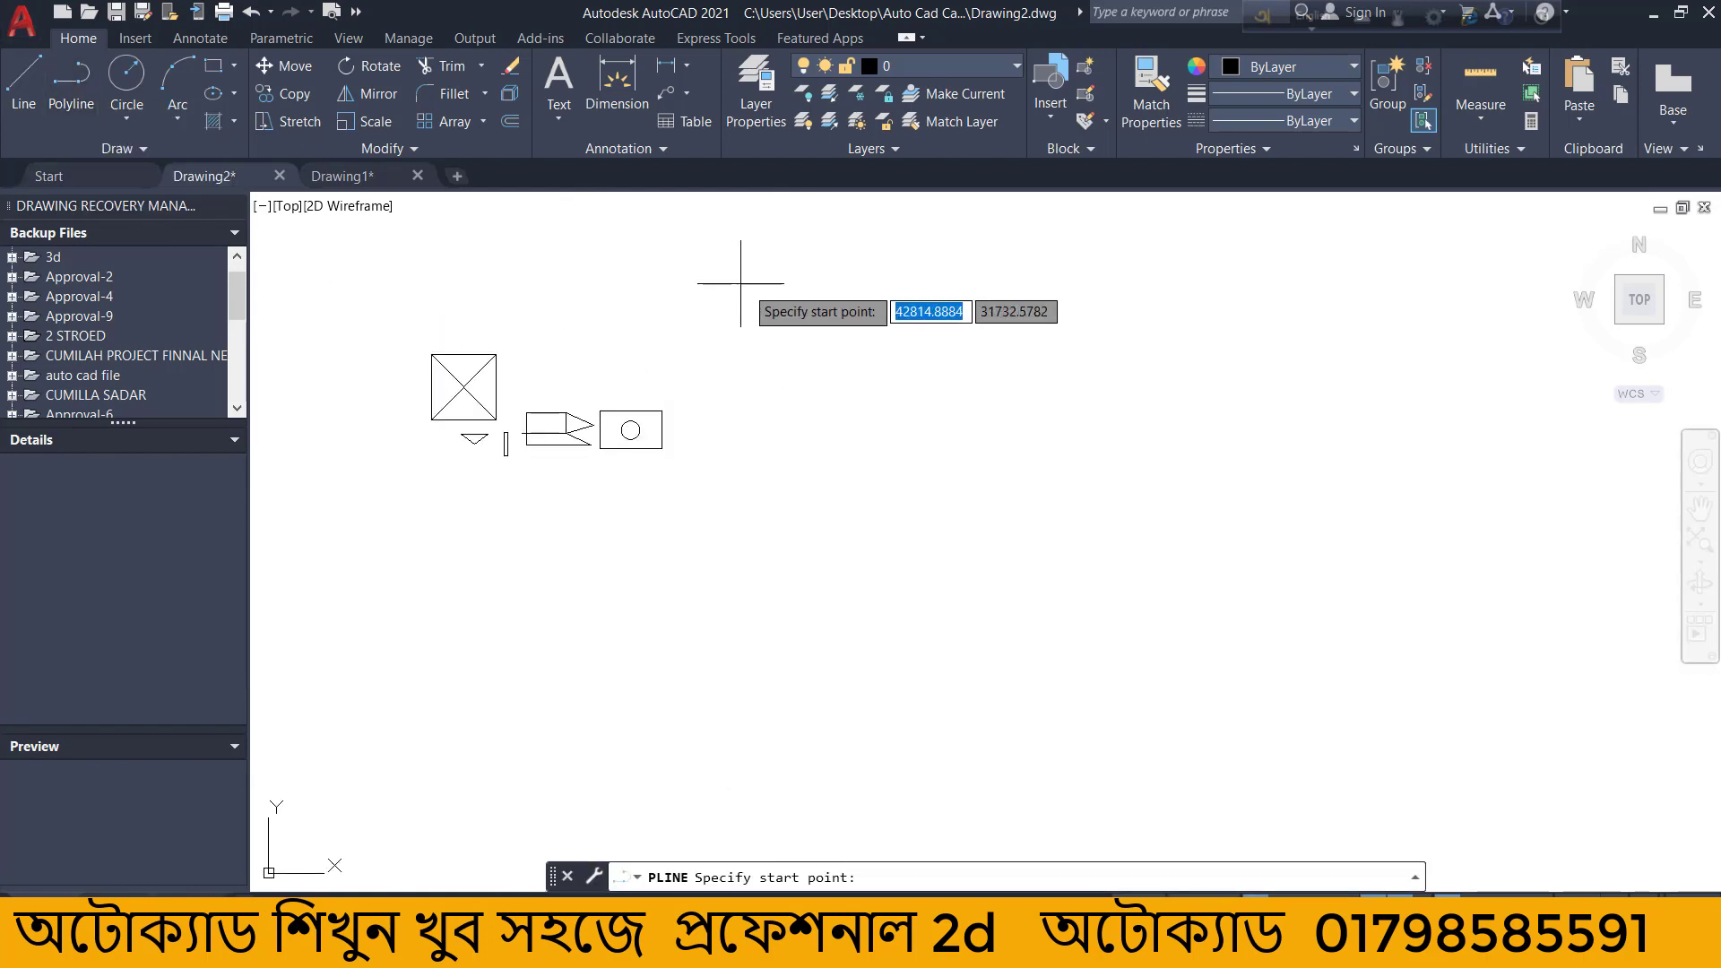
scroll(339, 368, up, 2)
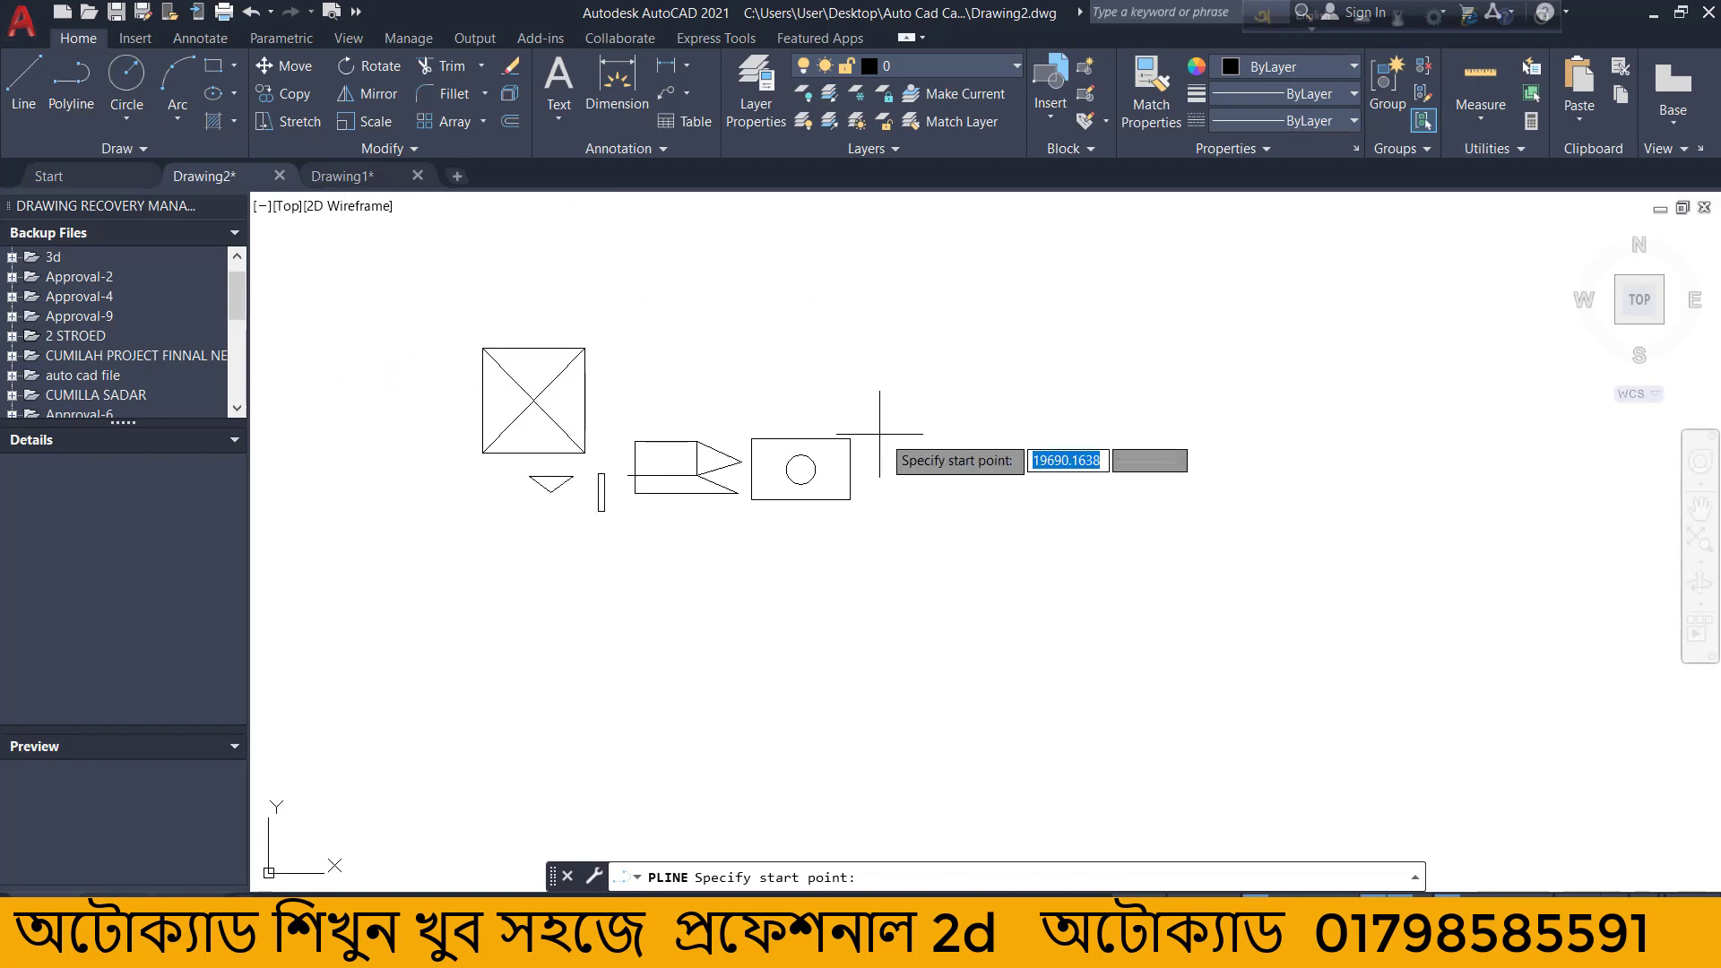
click(762, 344)
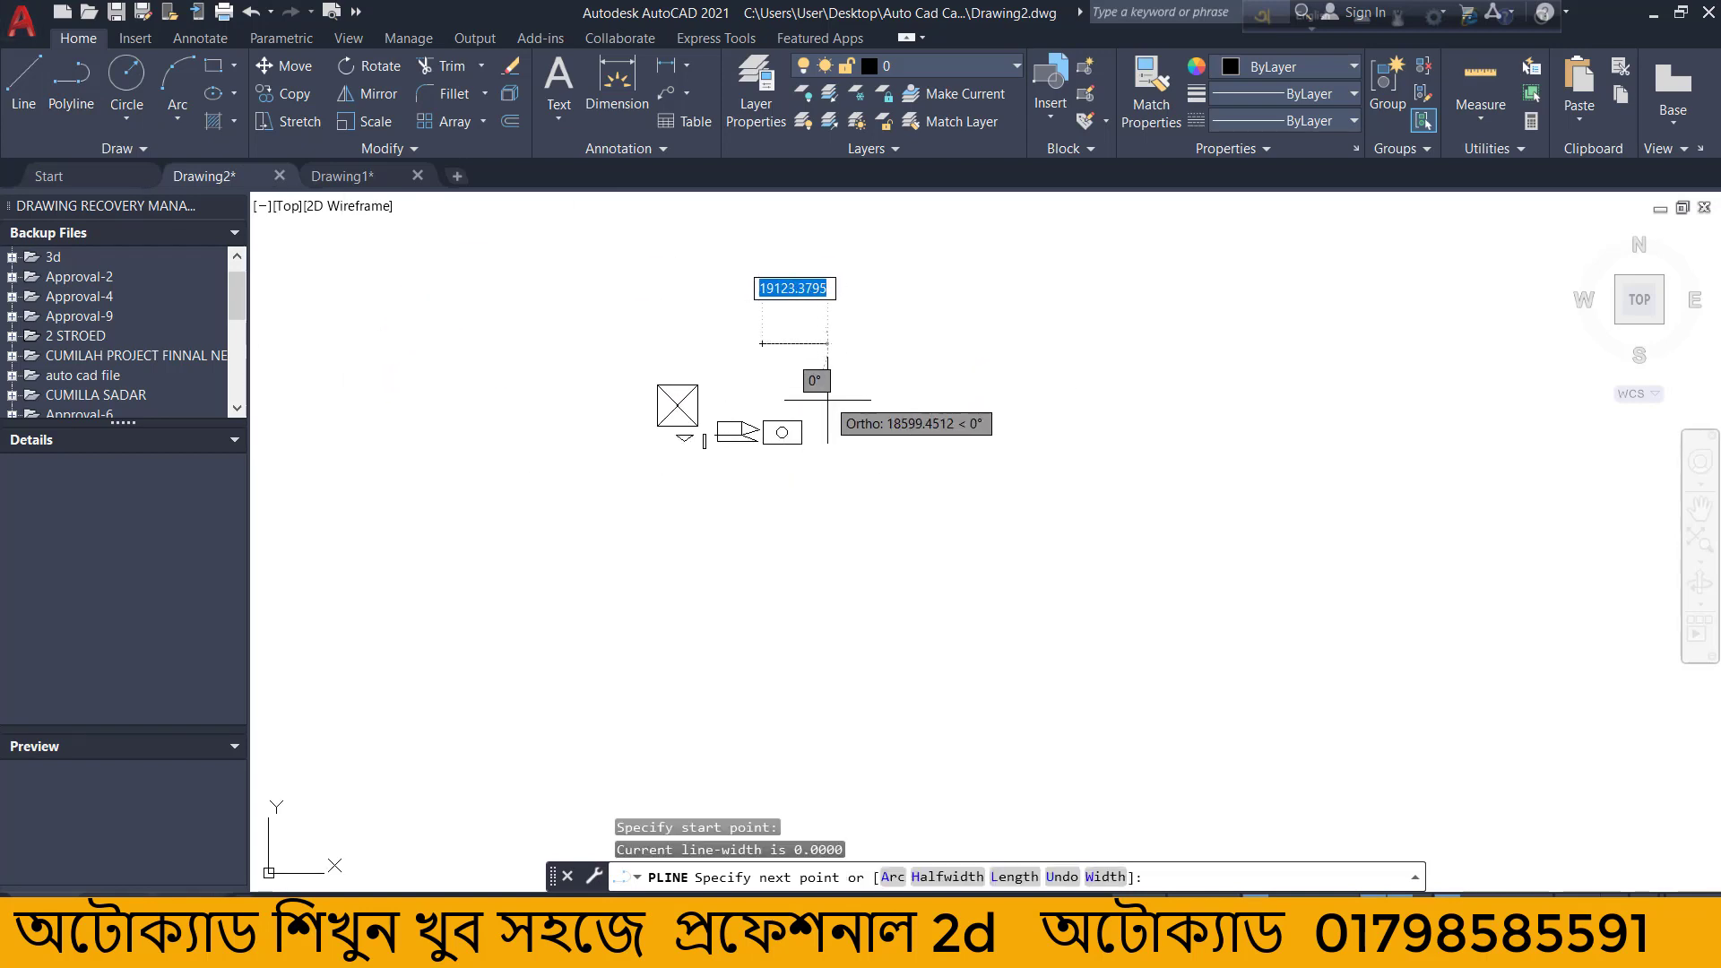
key(F8)
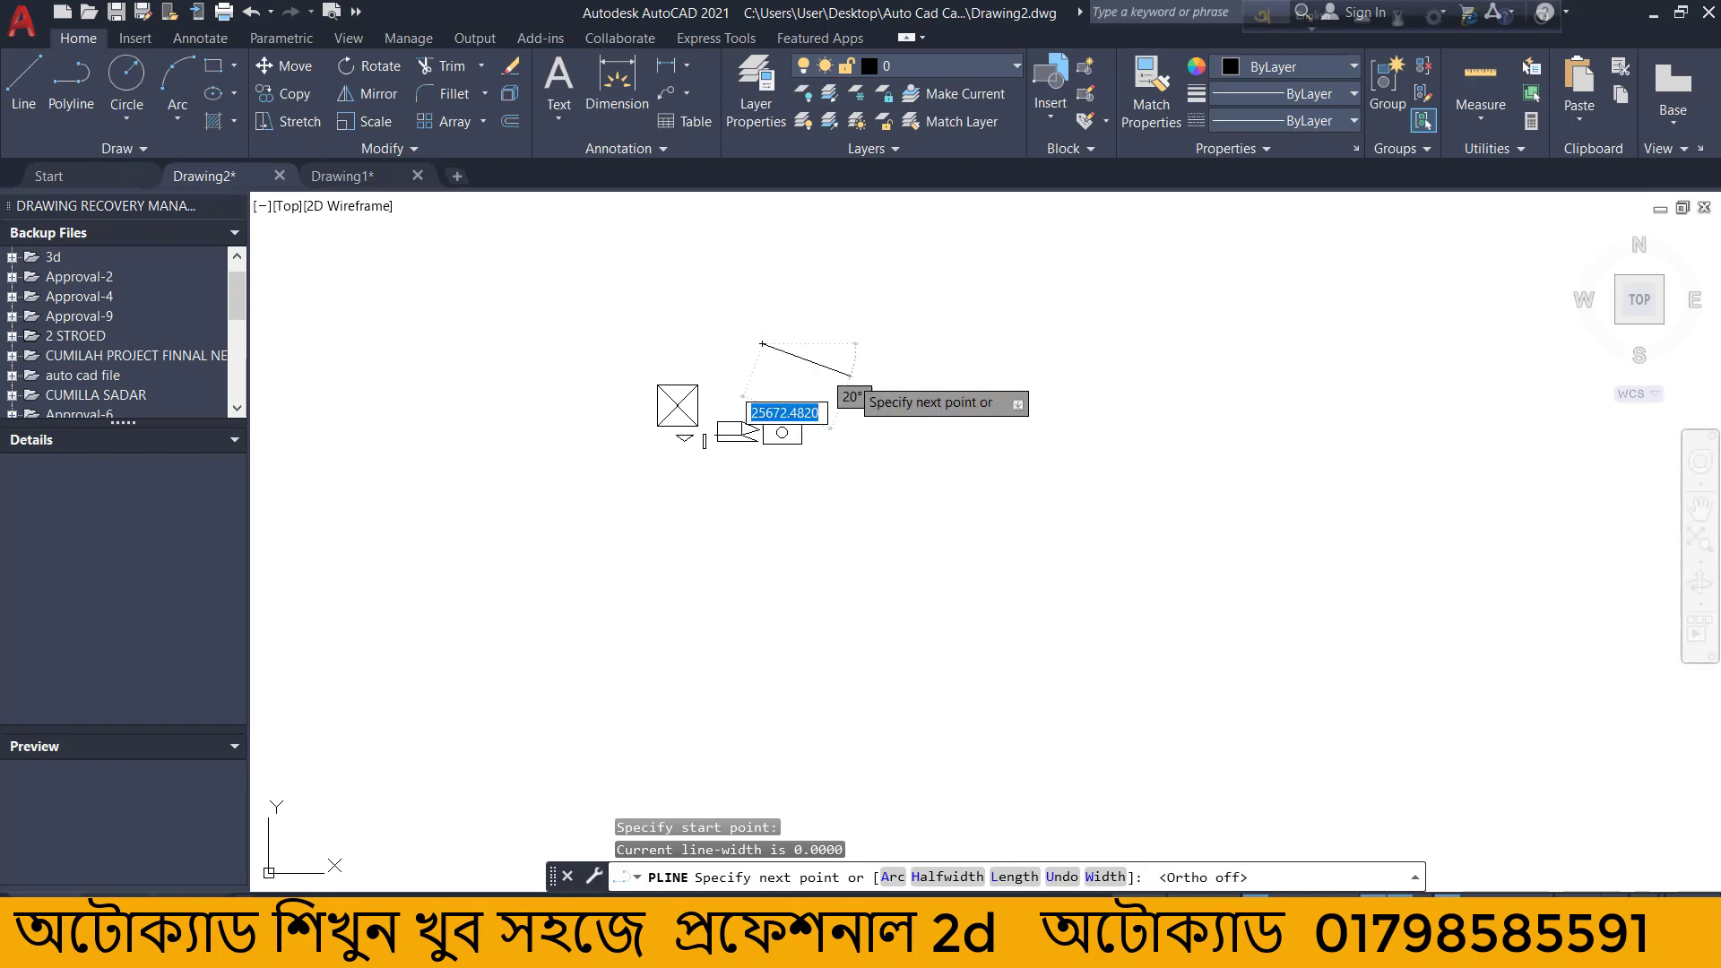
click(826, 383)
click(837, 505)
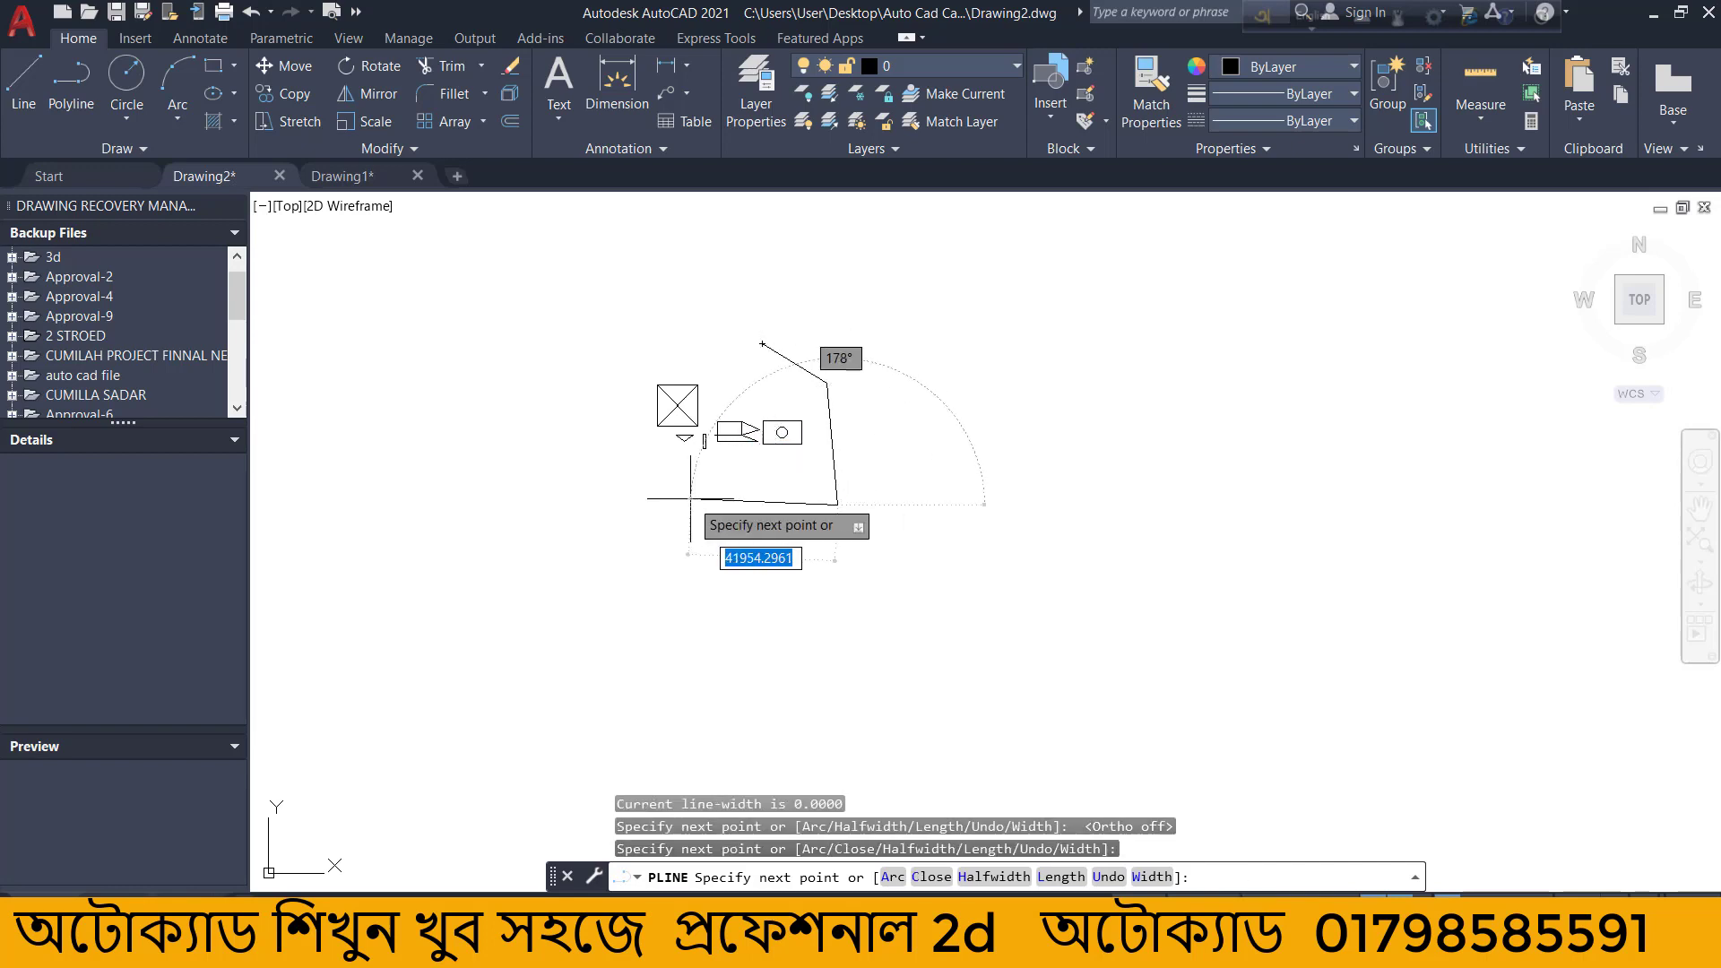
click(773, 535)
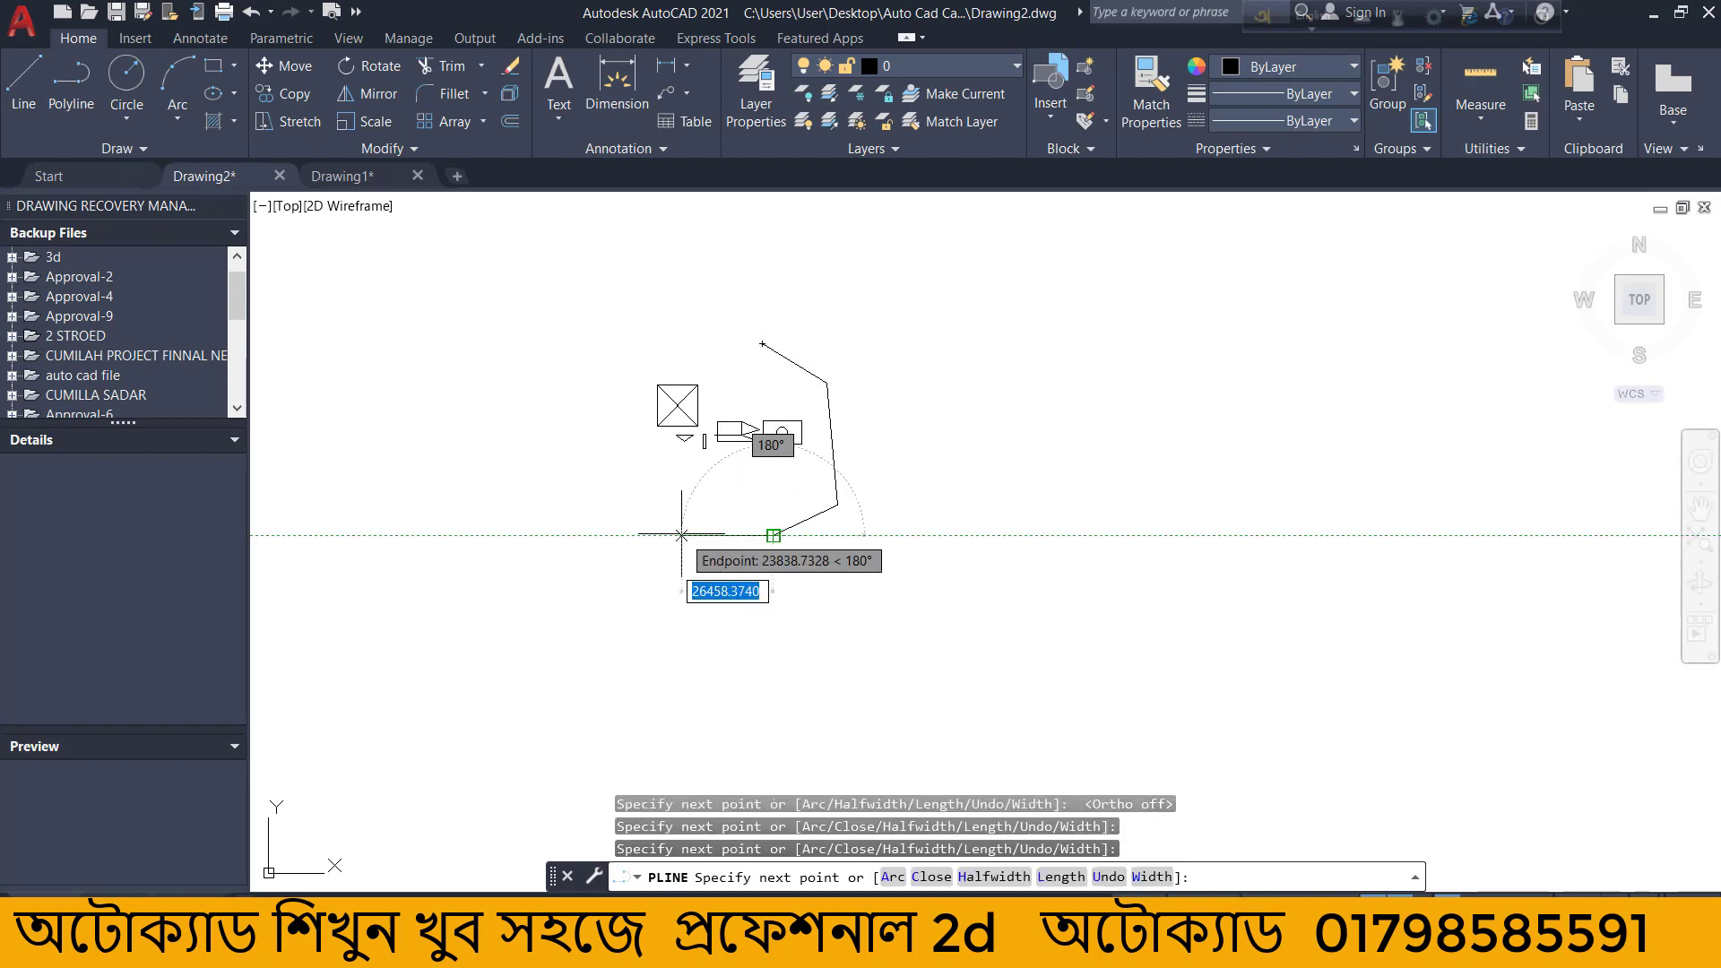
click(684, 529)
click(634, 498)
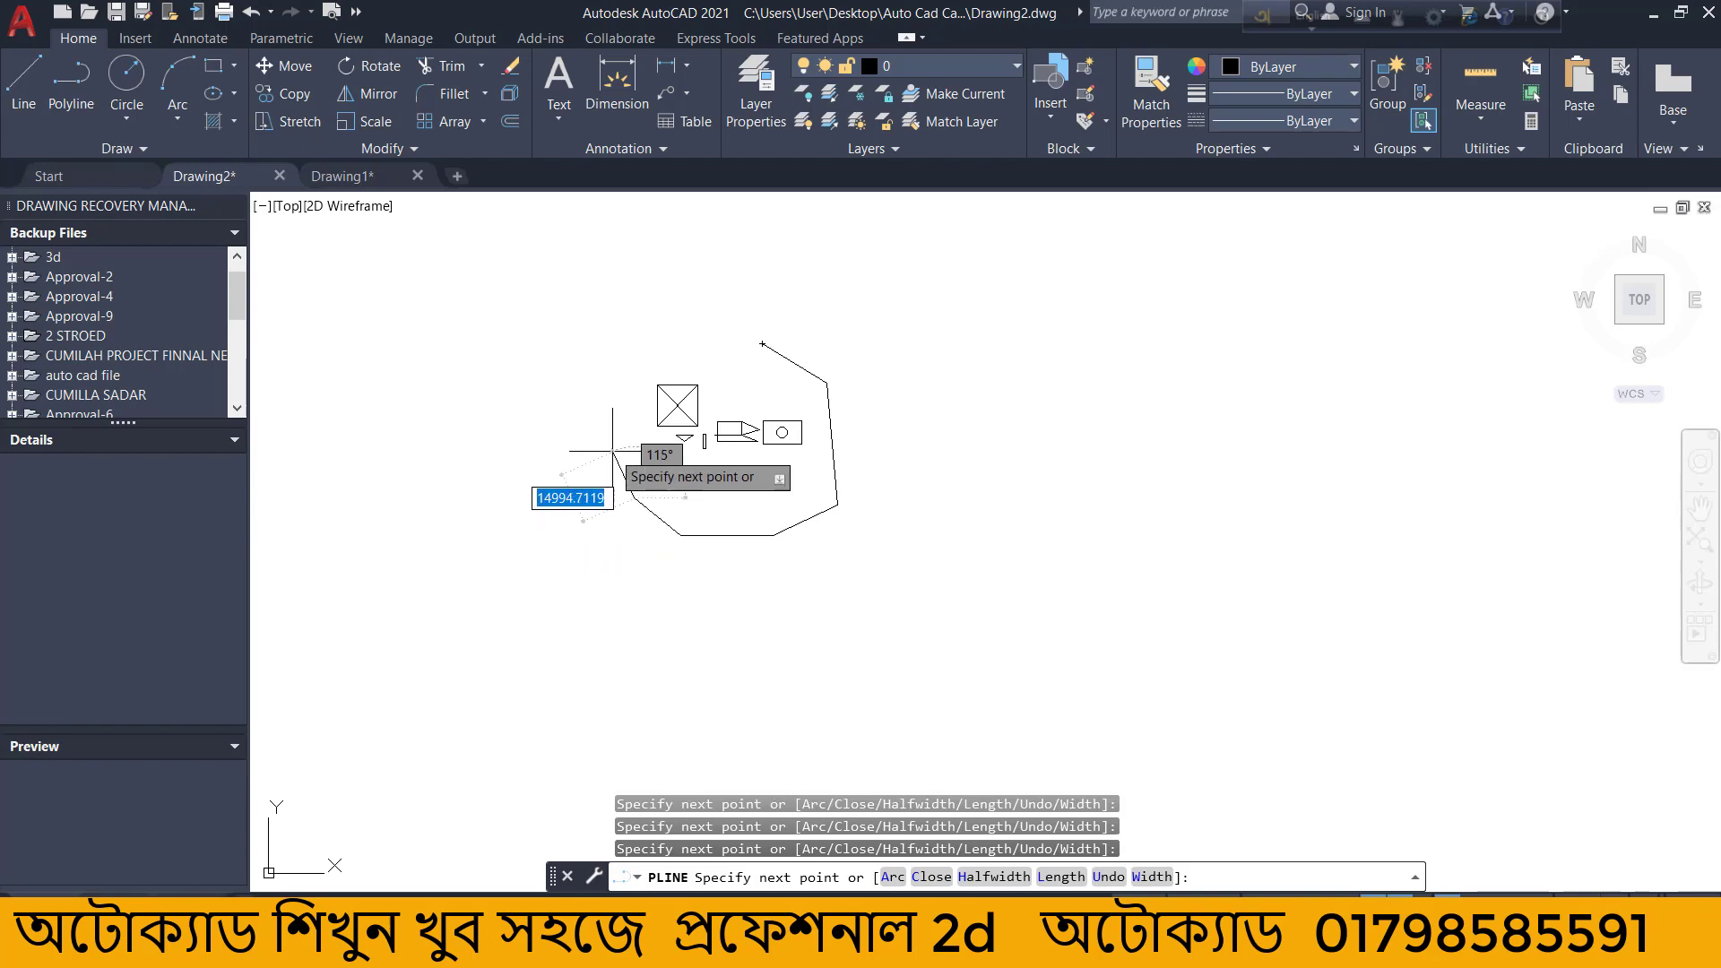
click(602, 437)
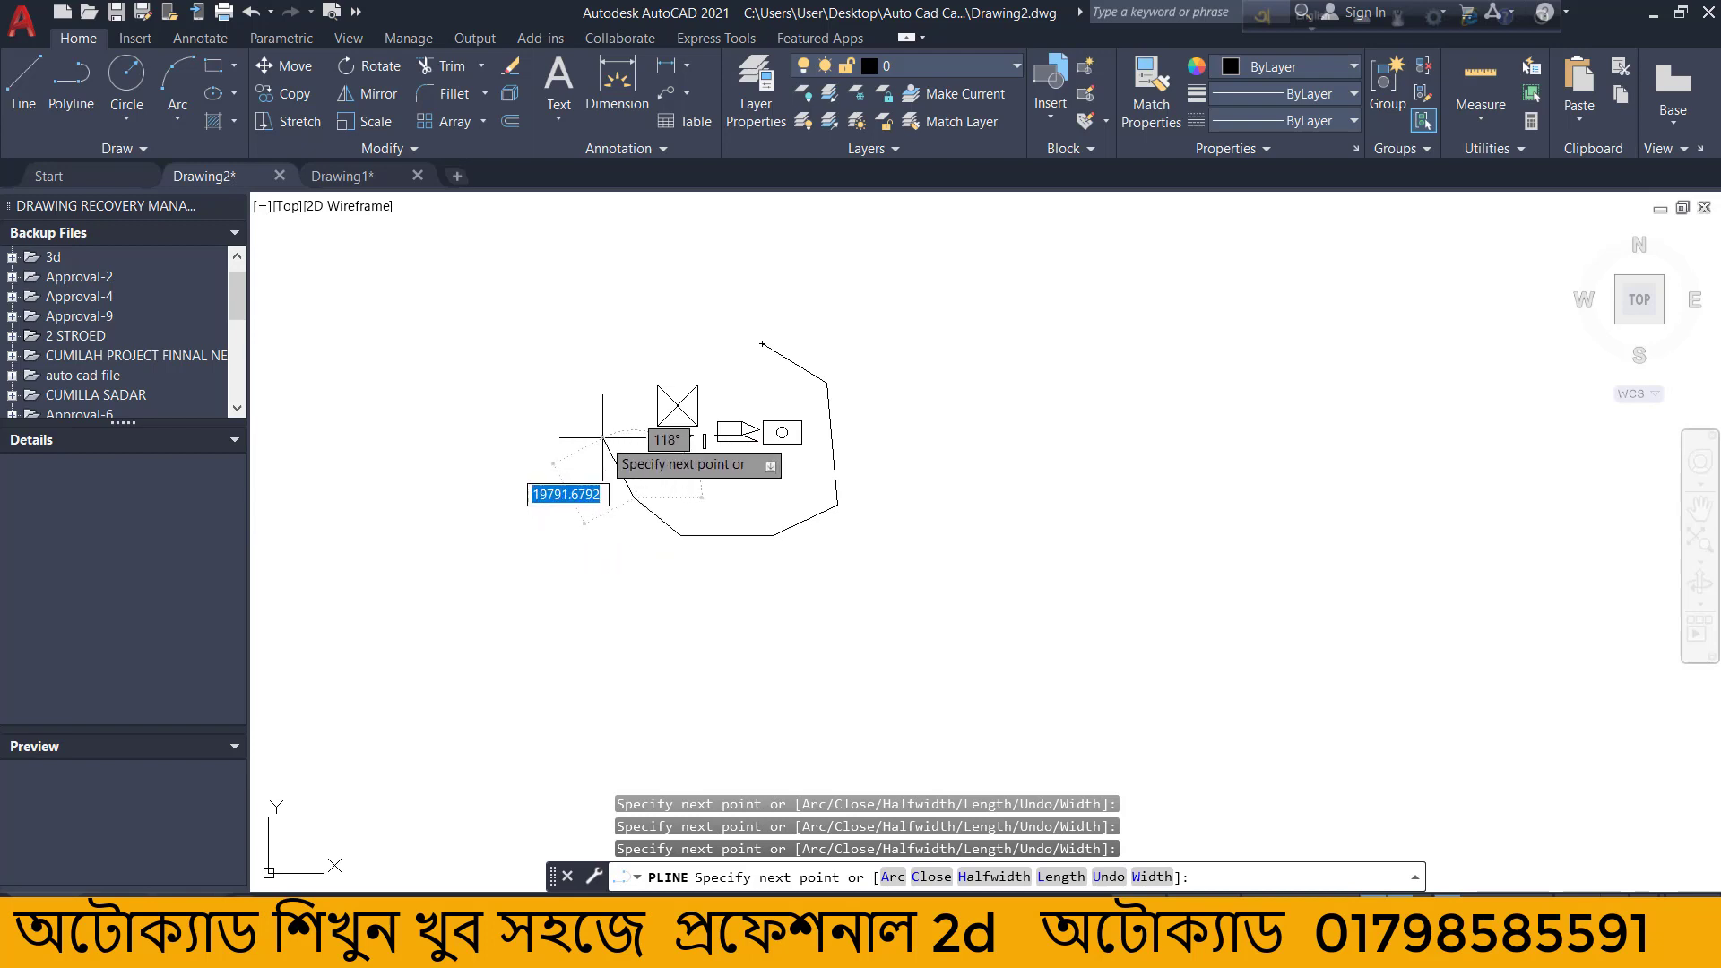
click(609, 362)
click(762, 344)
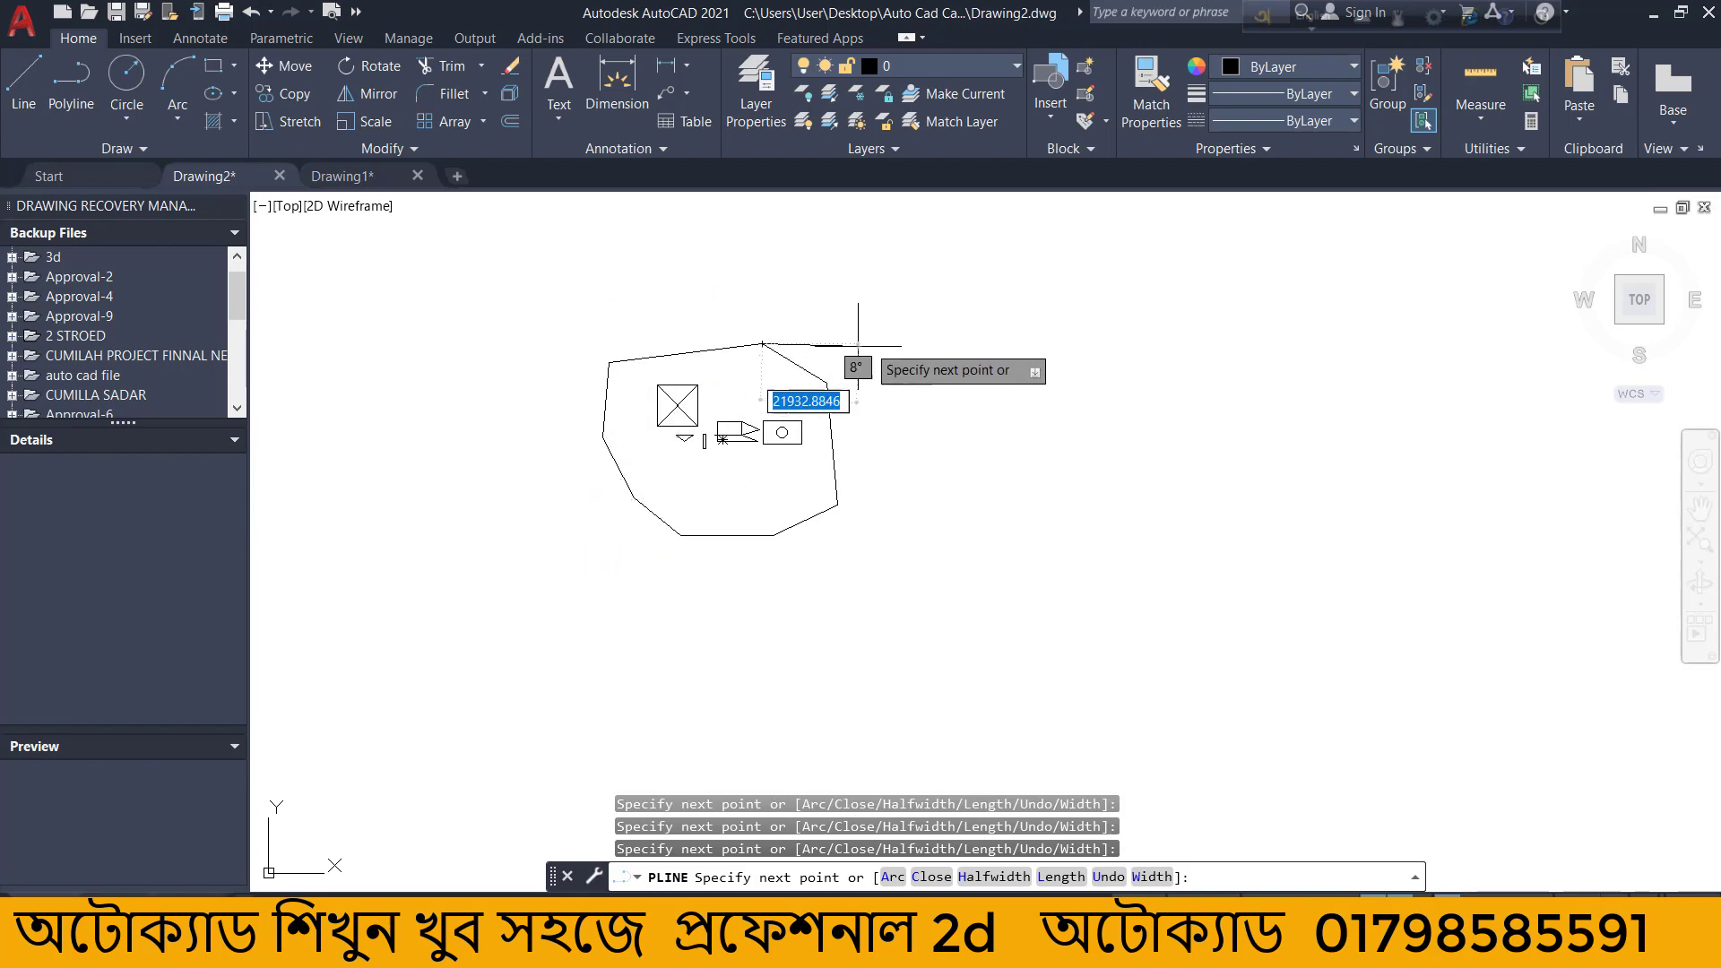
key(Return)
Select the surrounding polyline at different edges to check that it behaves as one object, clearing the selection each time.
scroll(749, 415, up, 3)
scroll(865, 435, down, 3)
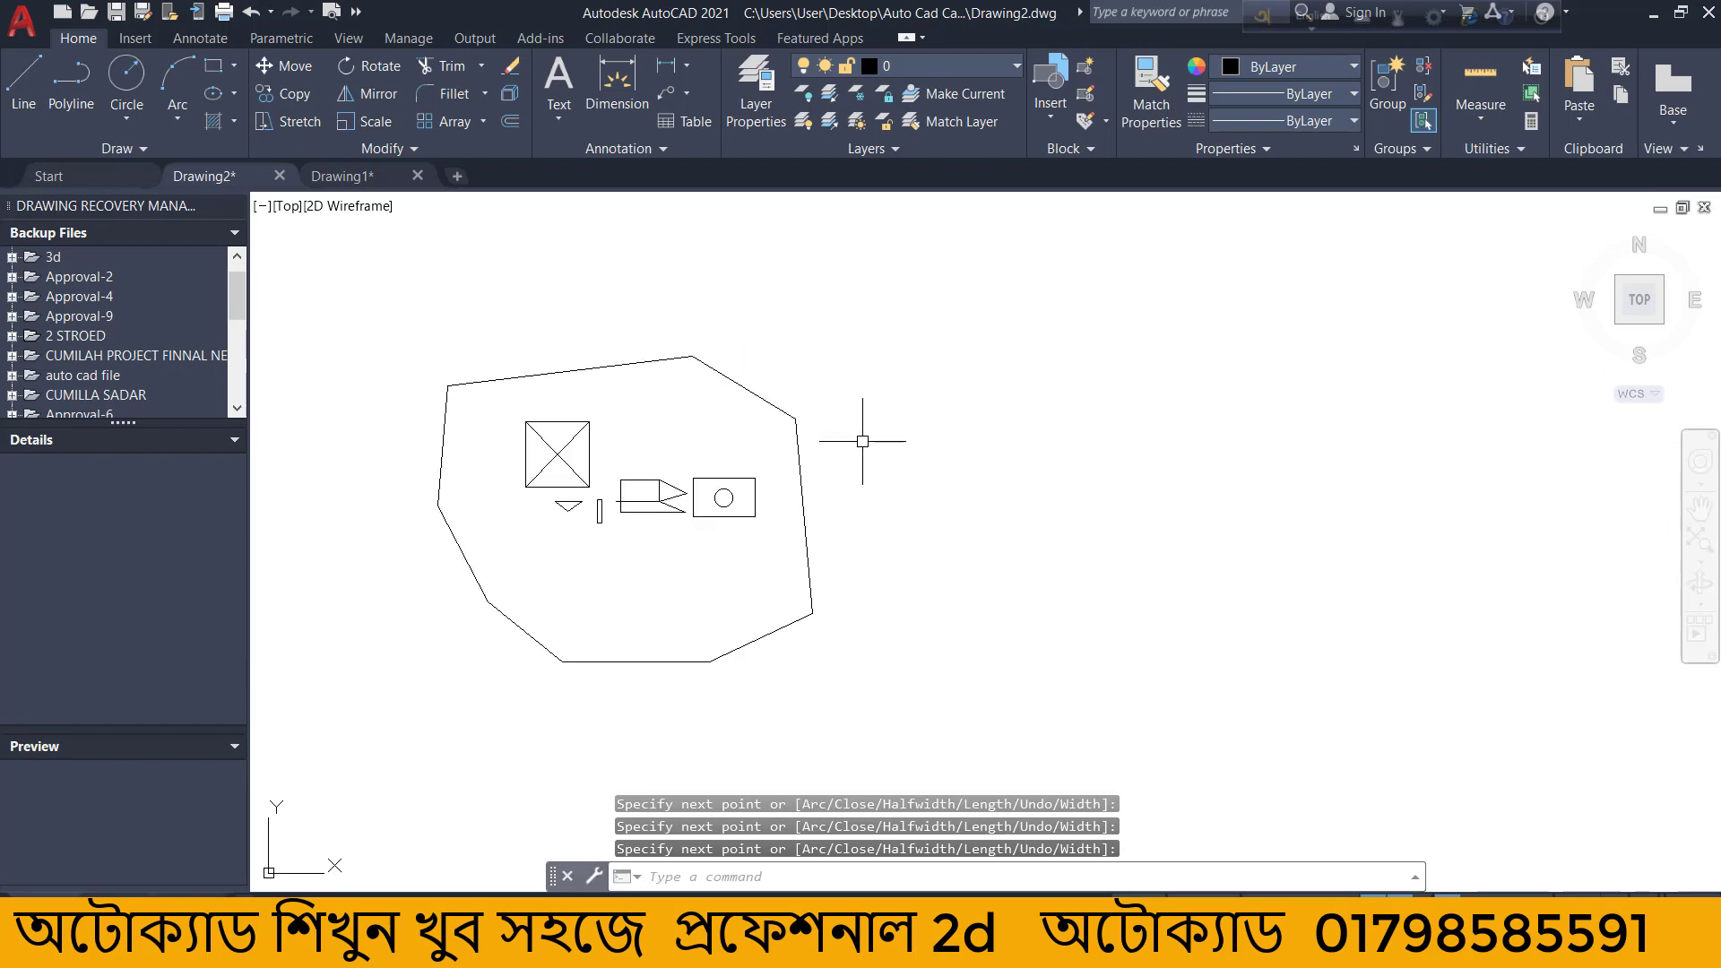
click(827, 470)
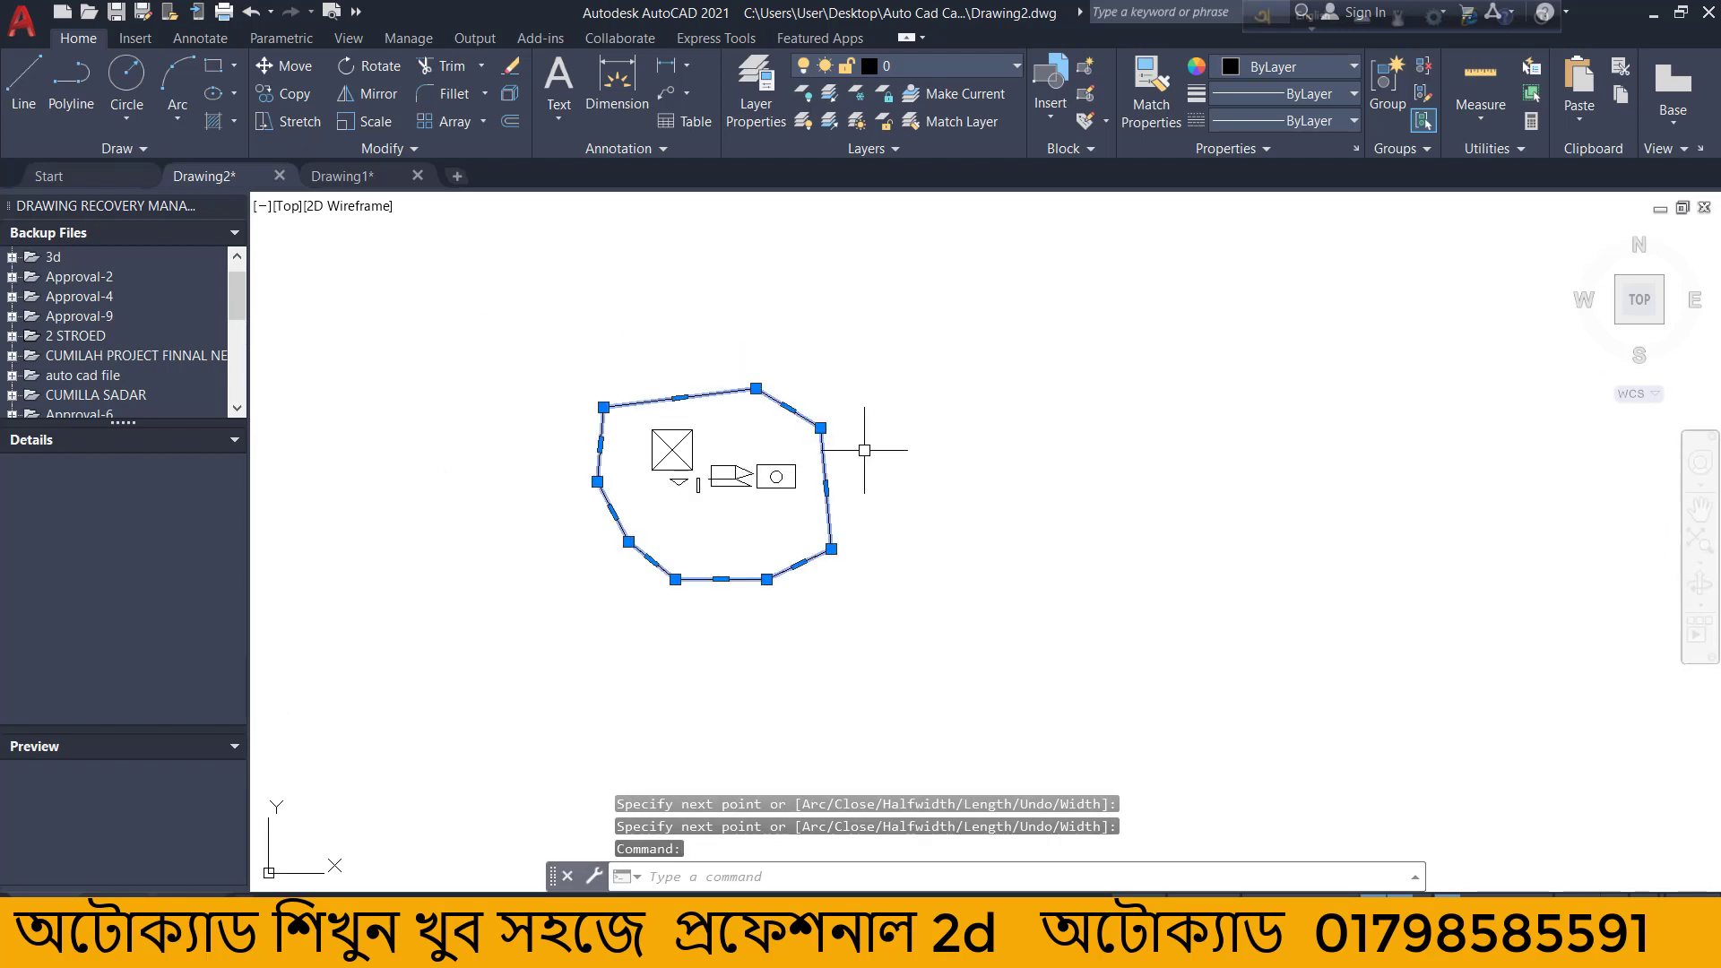
scroll(896, 442, up, 3)
scroll(1005, 443, down, 1)
key(Escape)
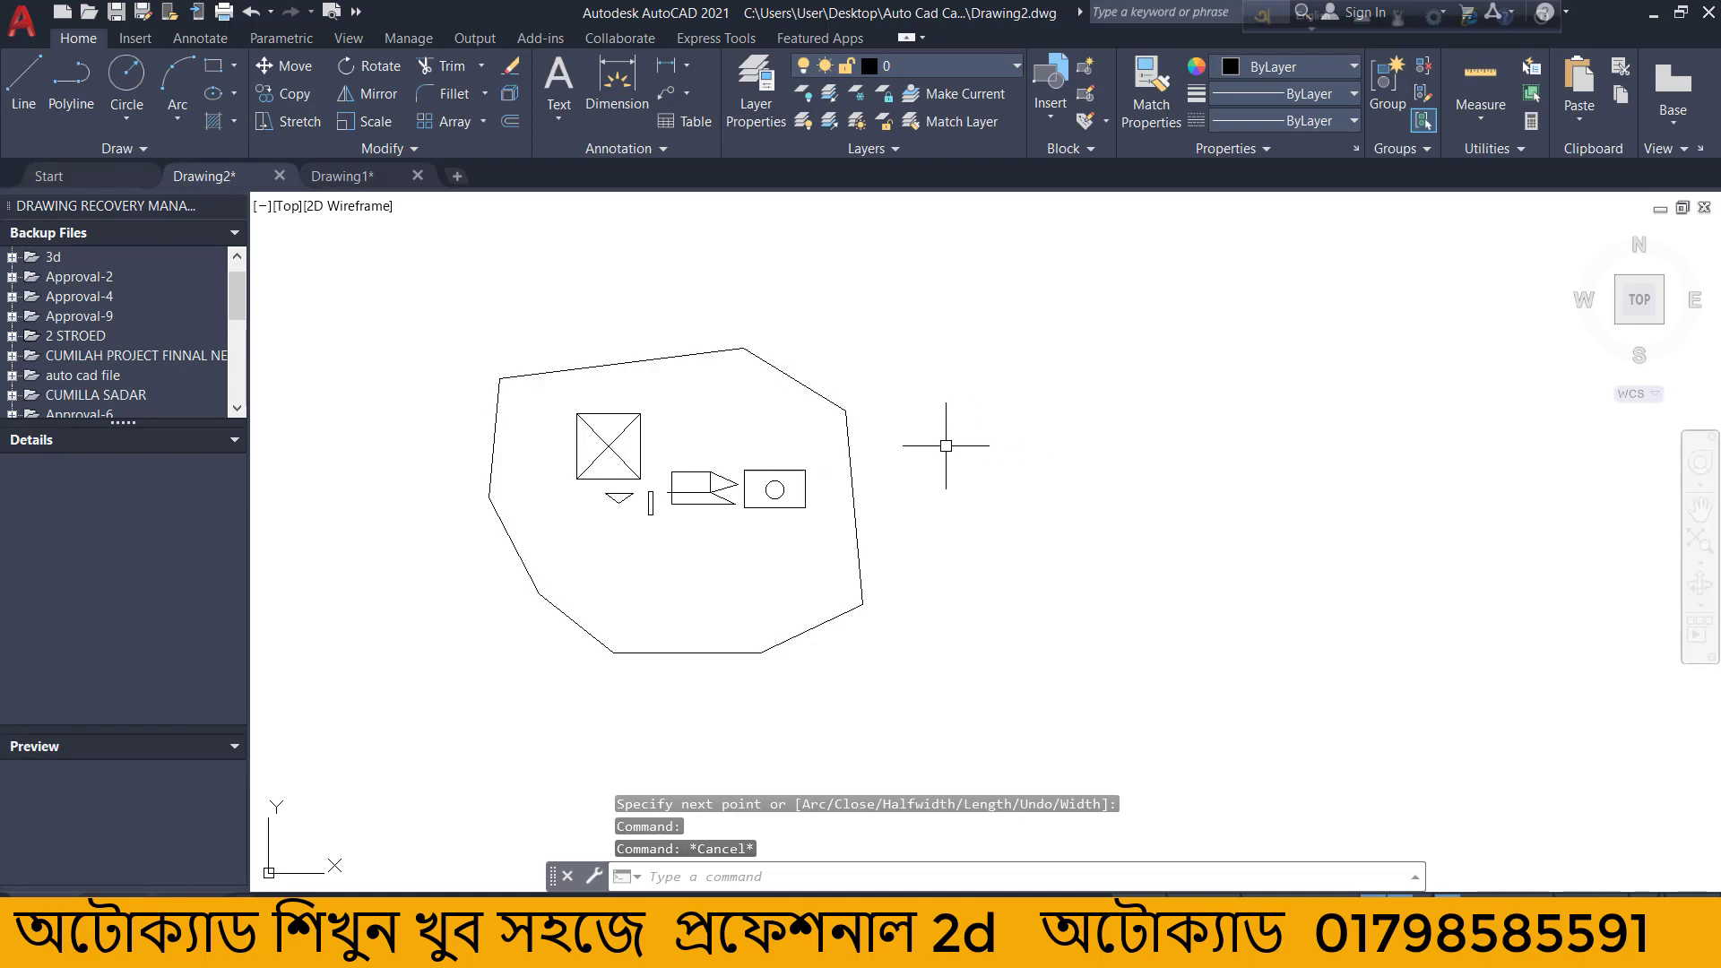
click(853, 451)
key(Escape)
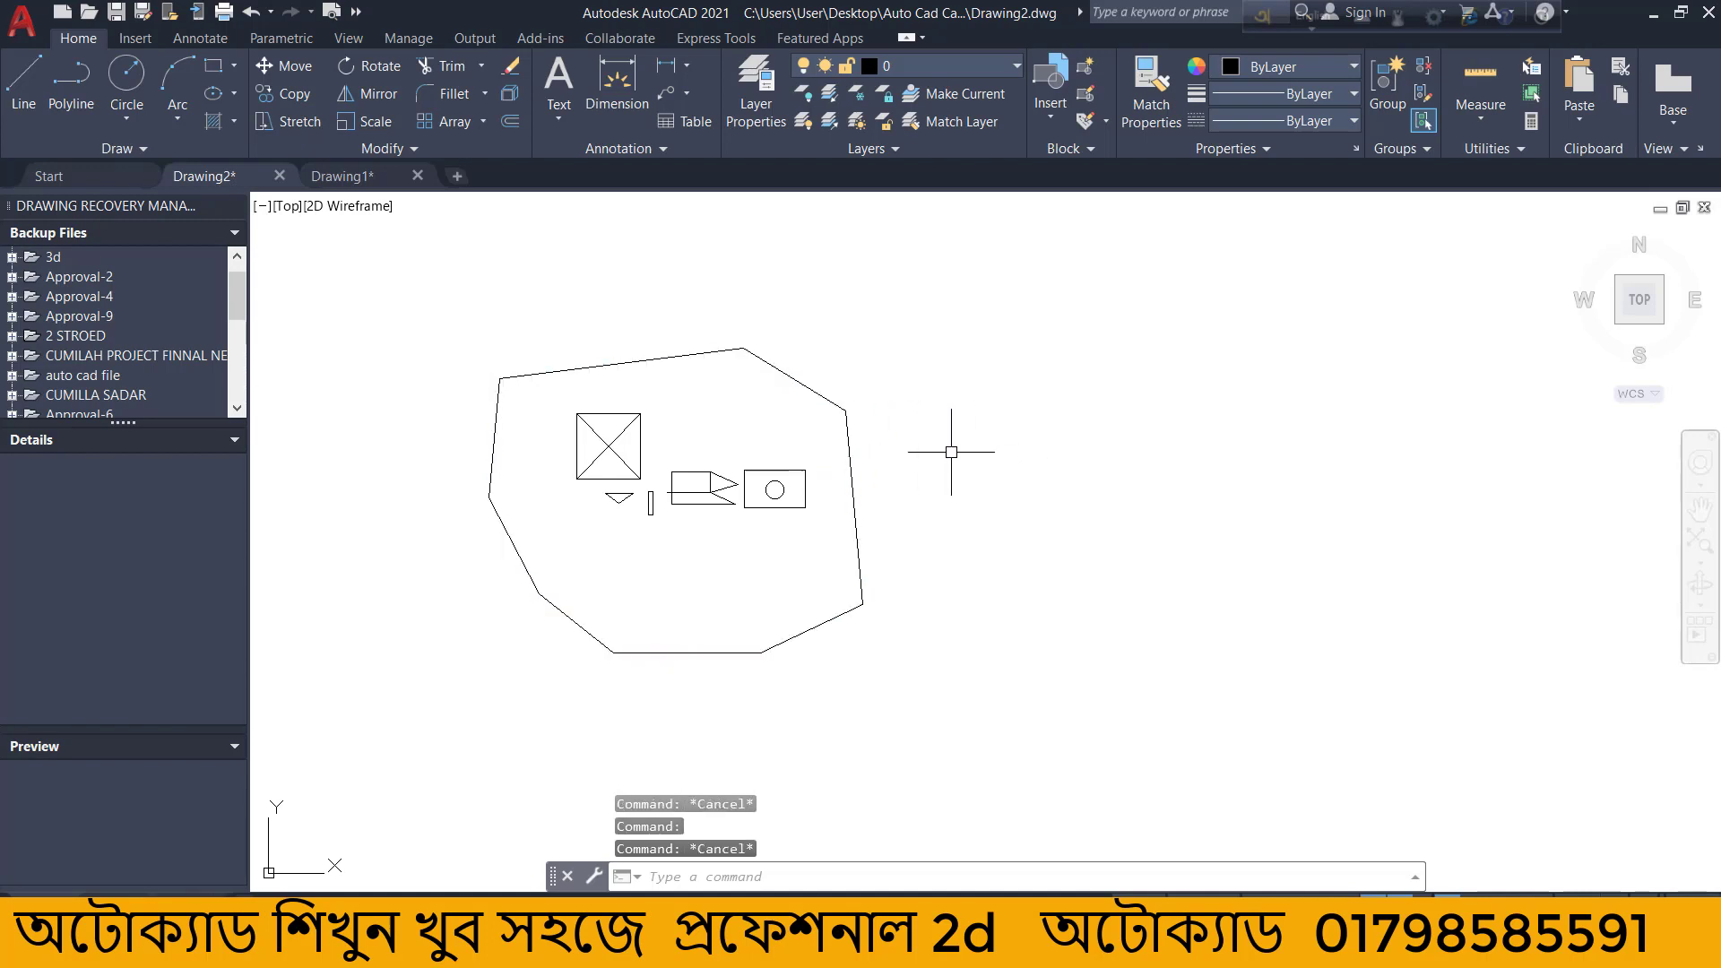
click(713, 350)
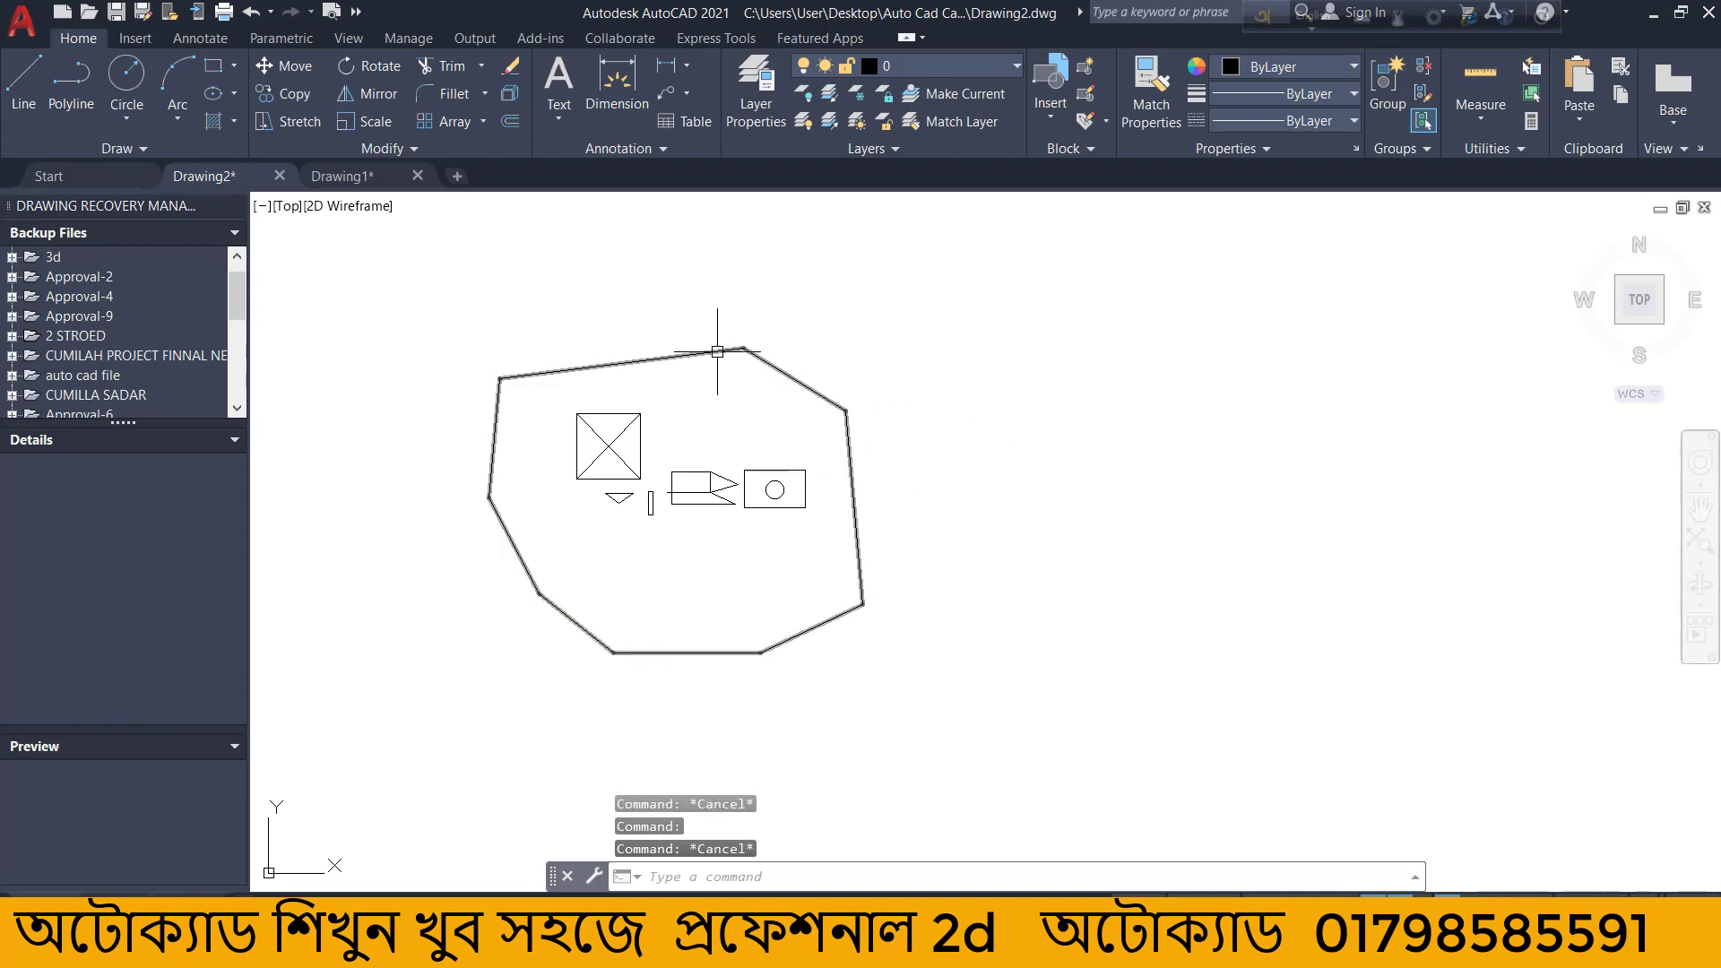
key(Escape)
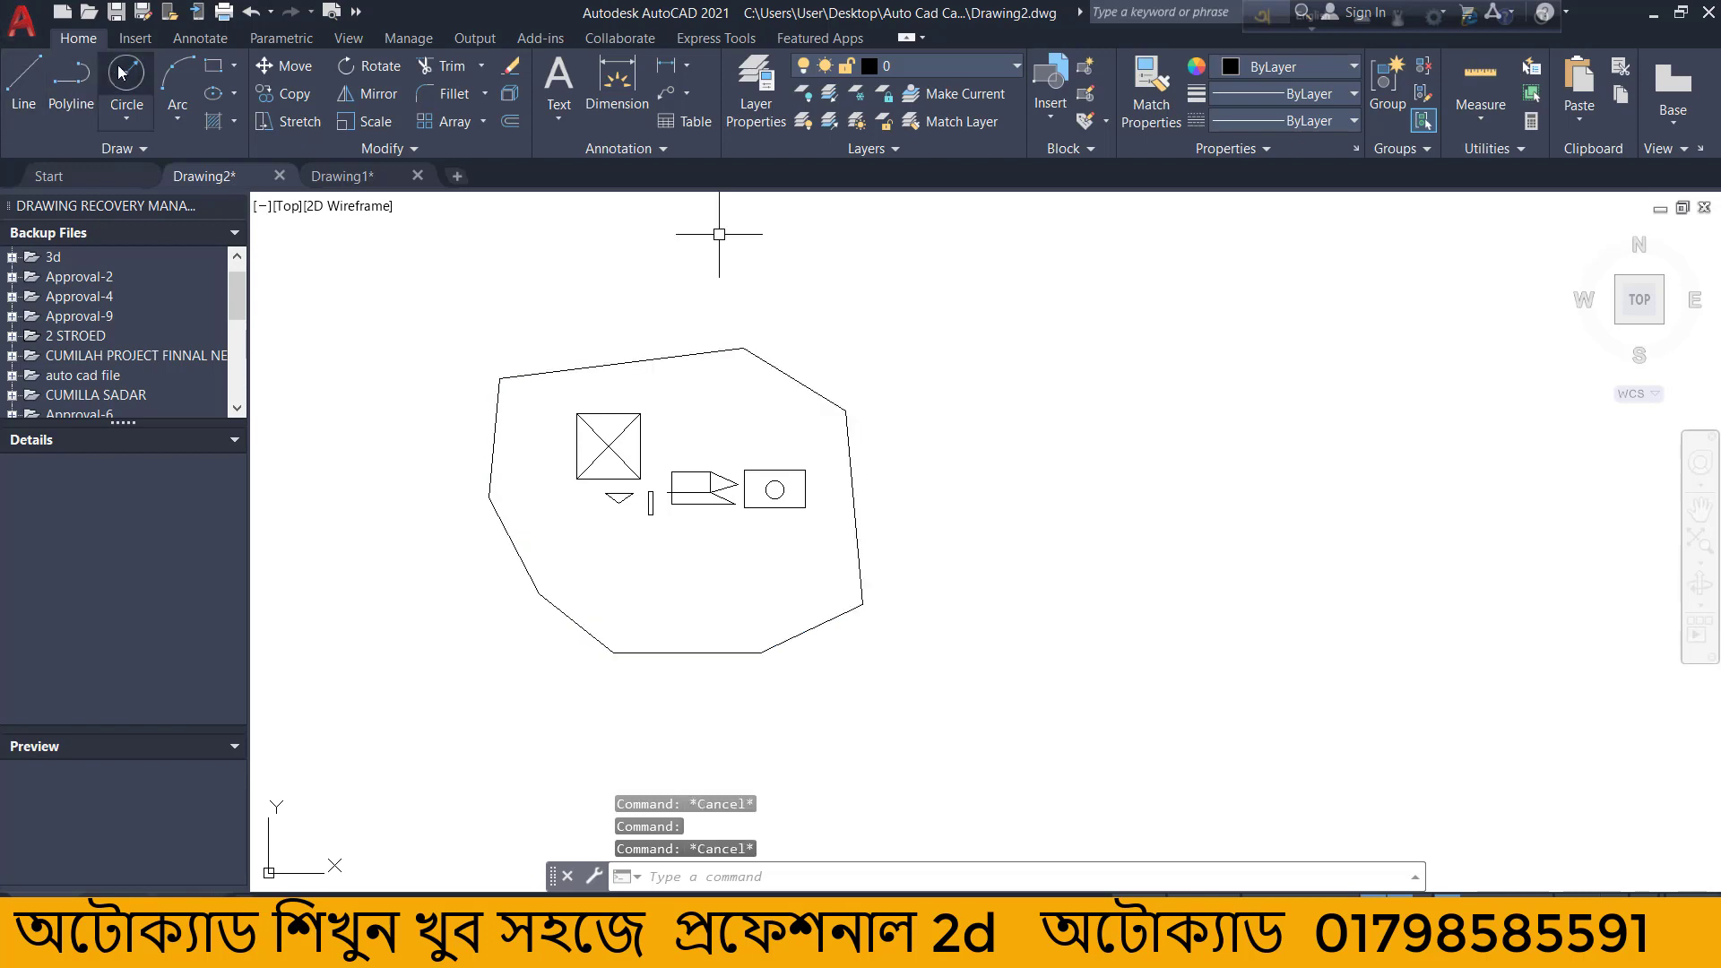
Draw a large circle to the right of the polyline outline by picking its center and radius.
text(c)
key(Return)
scroll(345, 376, down, 1)
click(847, 427)
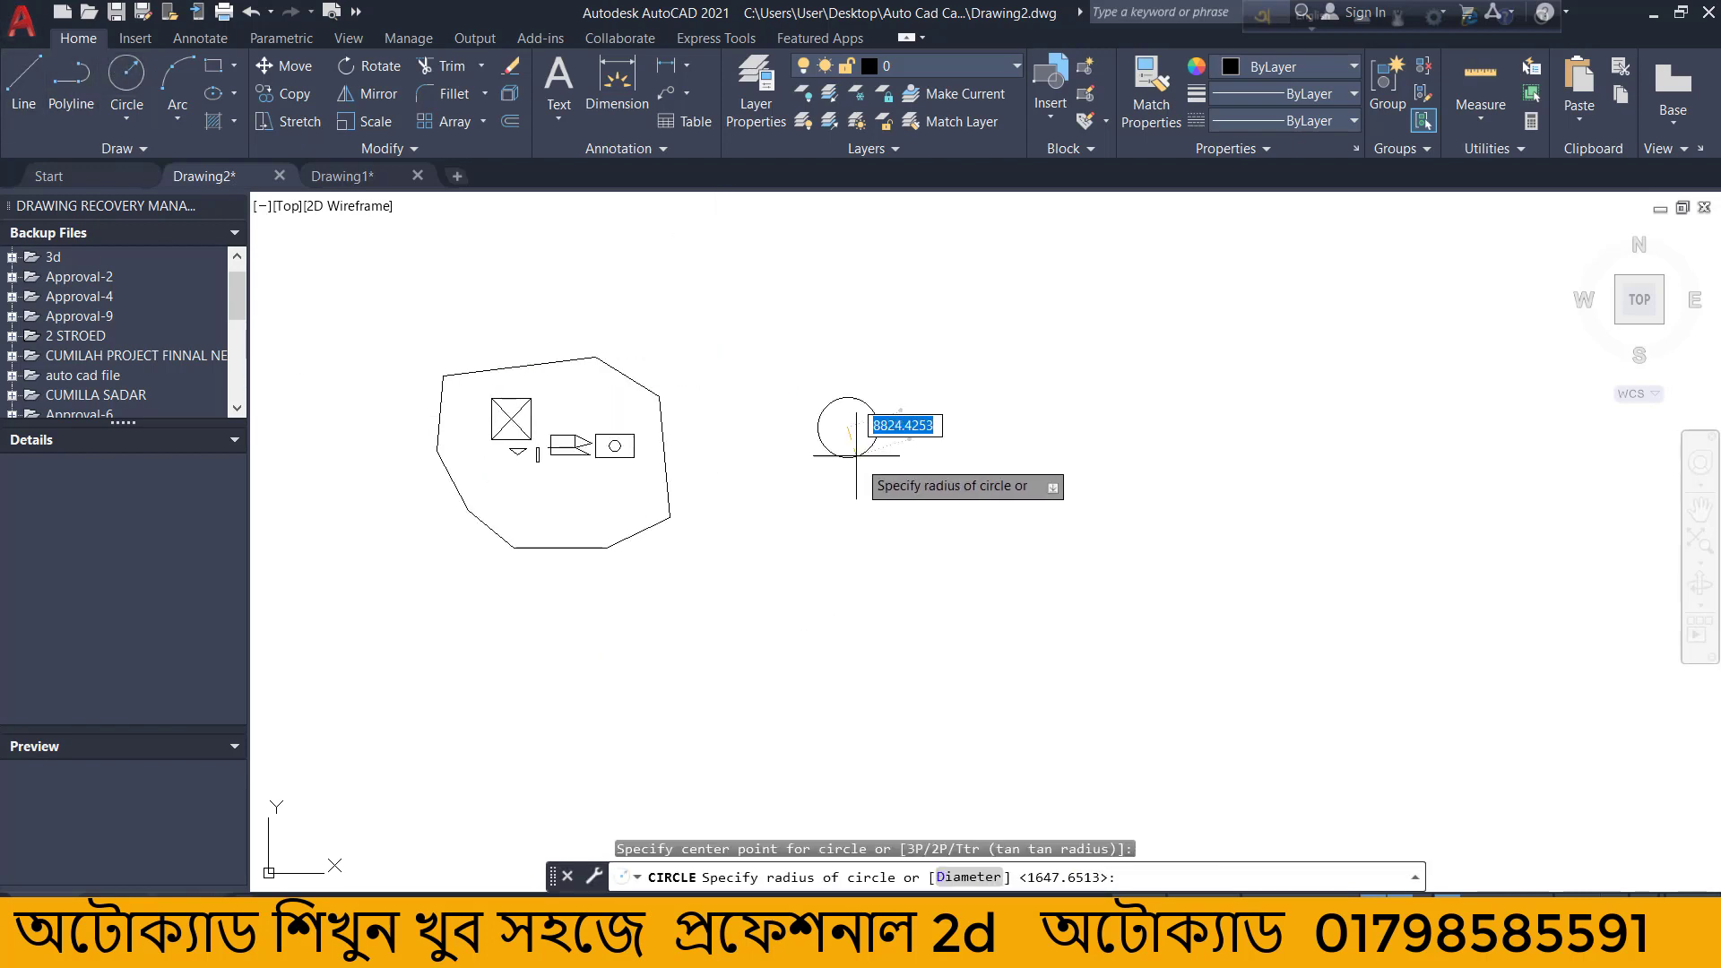
key(Escape)
scroll(871, 404, up, 1)
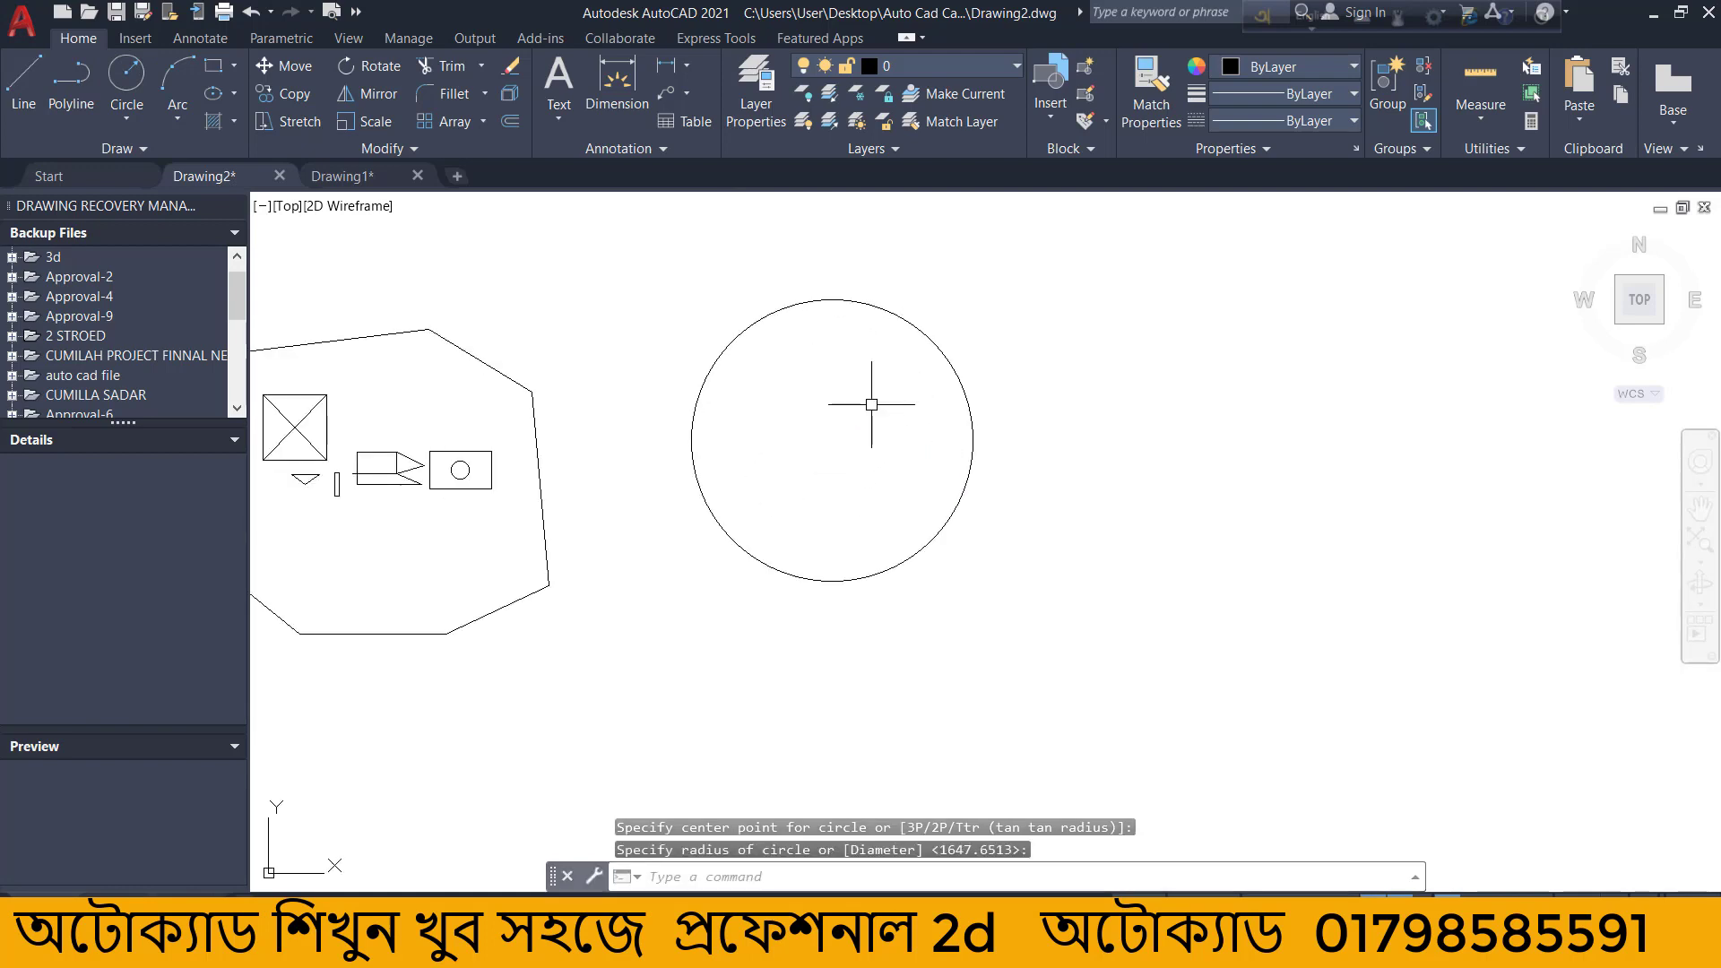
scroll(872, 404, down, 3)
scroll(941, 364, up, 2)
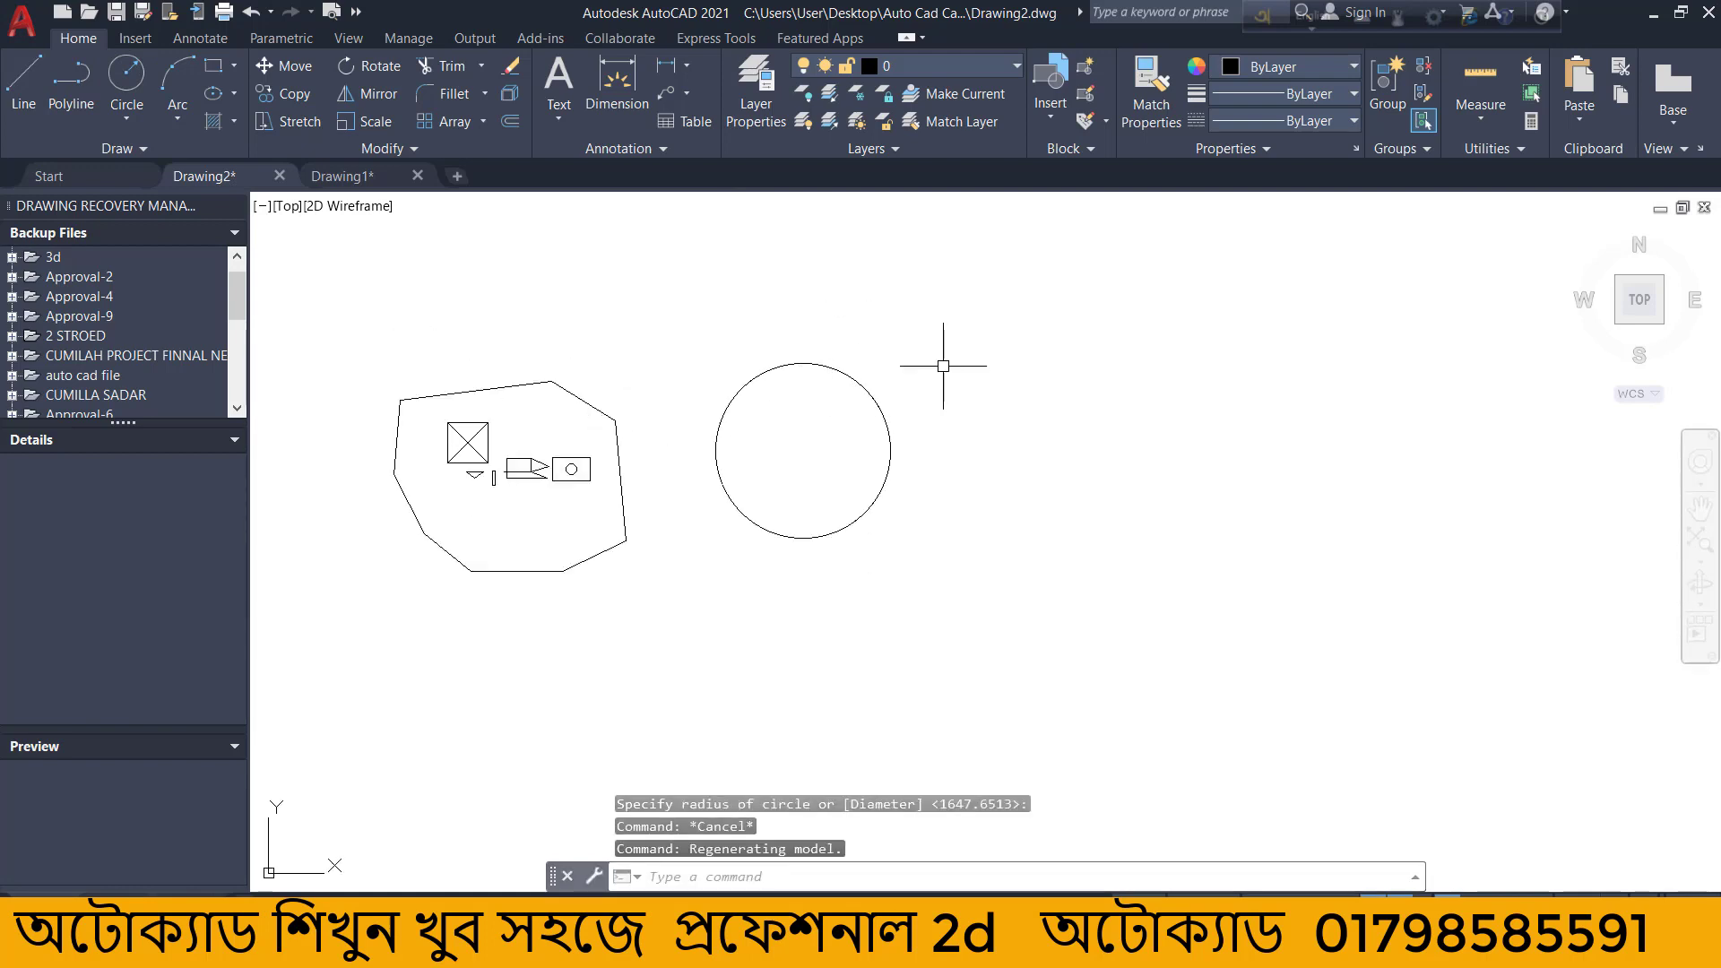
click(941, 365)
click(841, 445)
key(Escape)
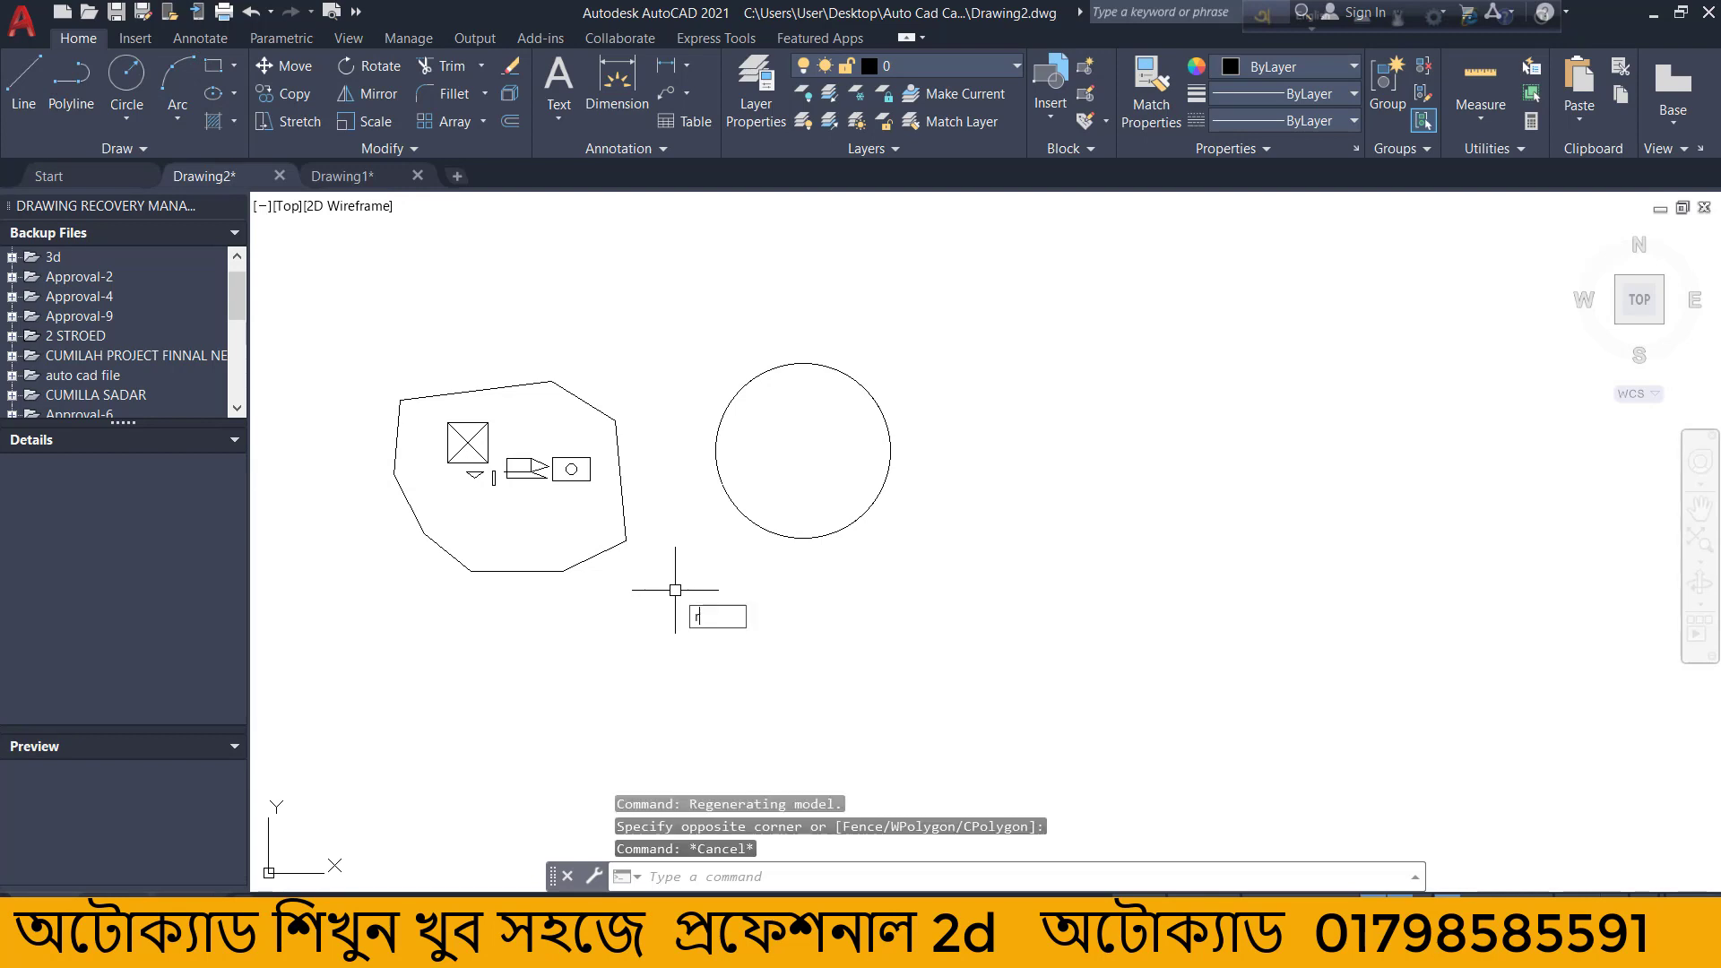
Draw a wide rectangle enclosing both the polyline outline and the large circle with the RECTANG command.
text(REX)
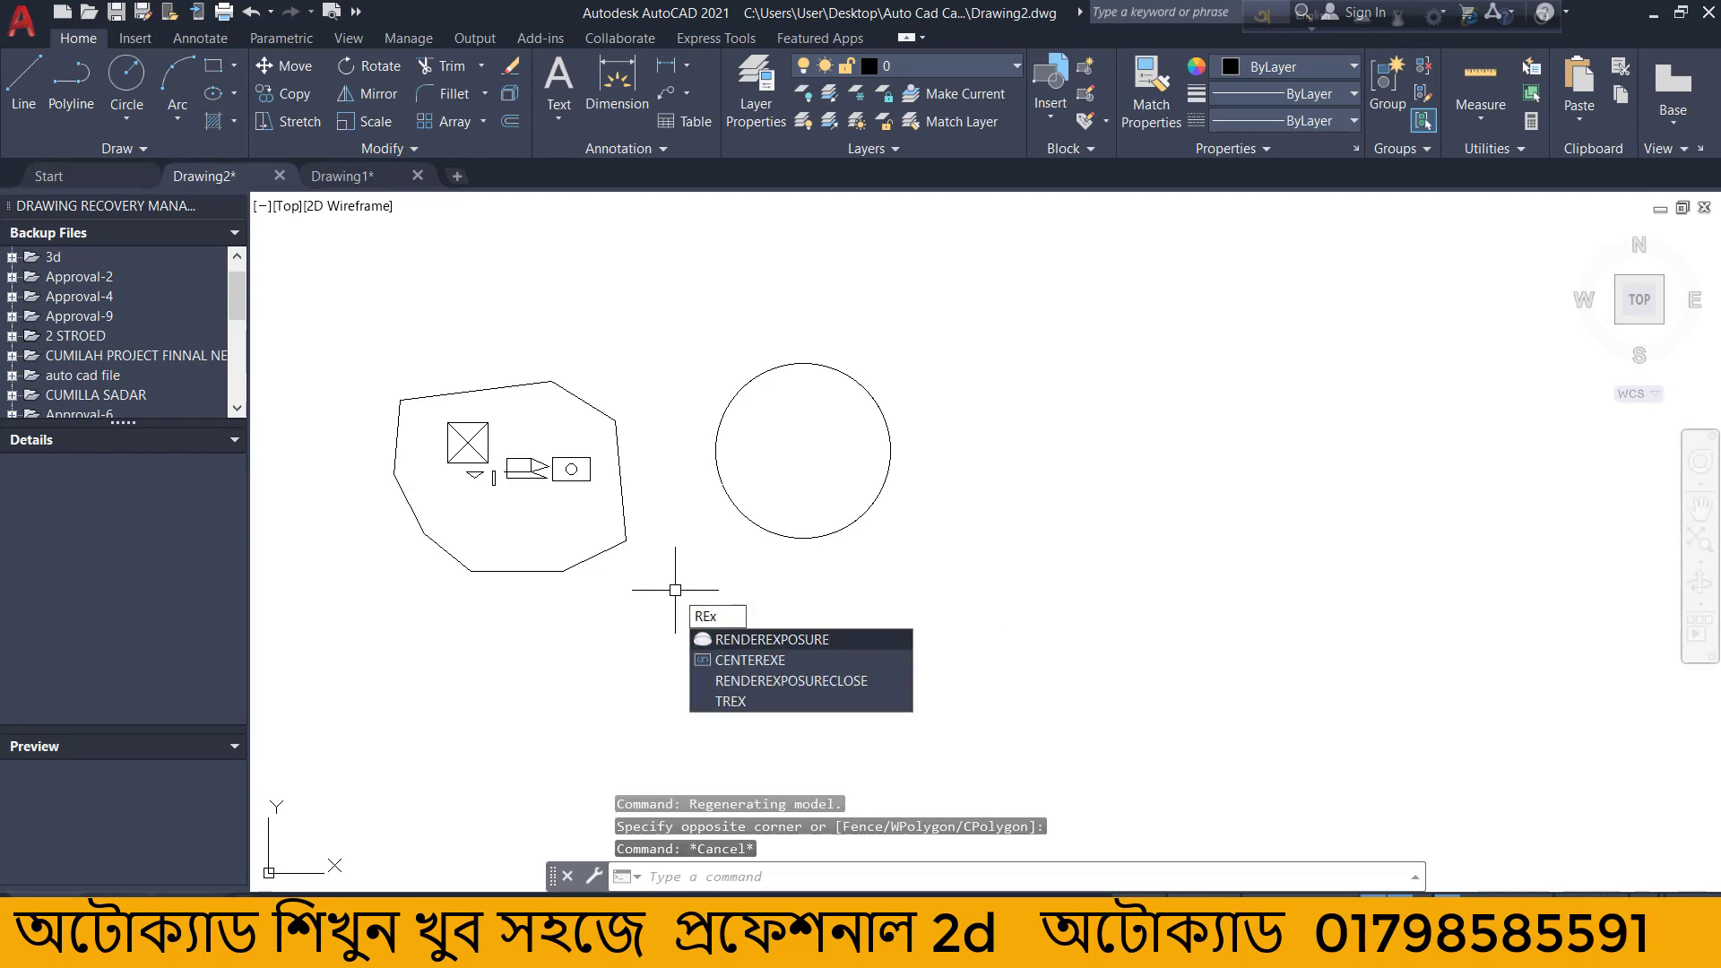
key(BackSpace)
text(C)
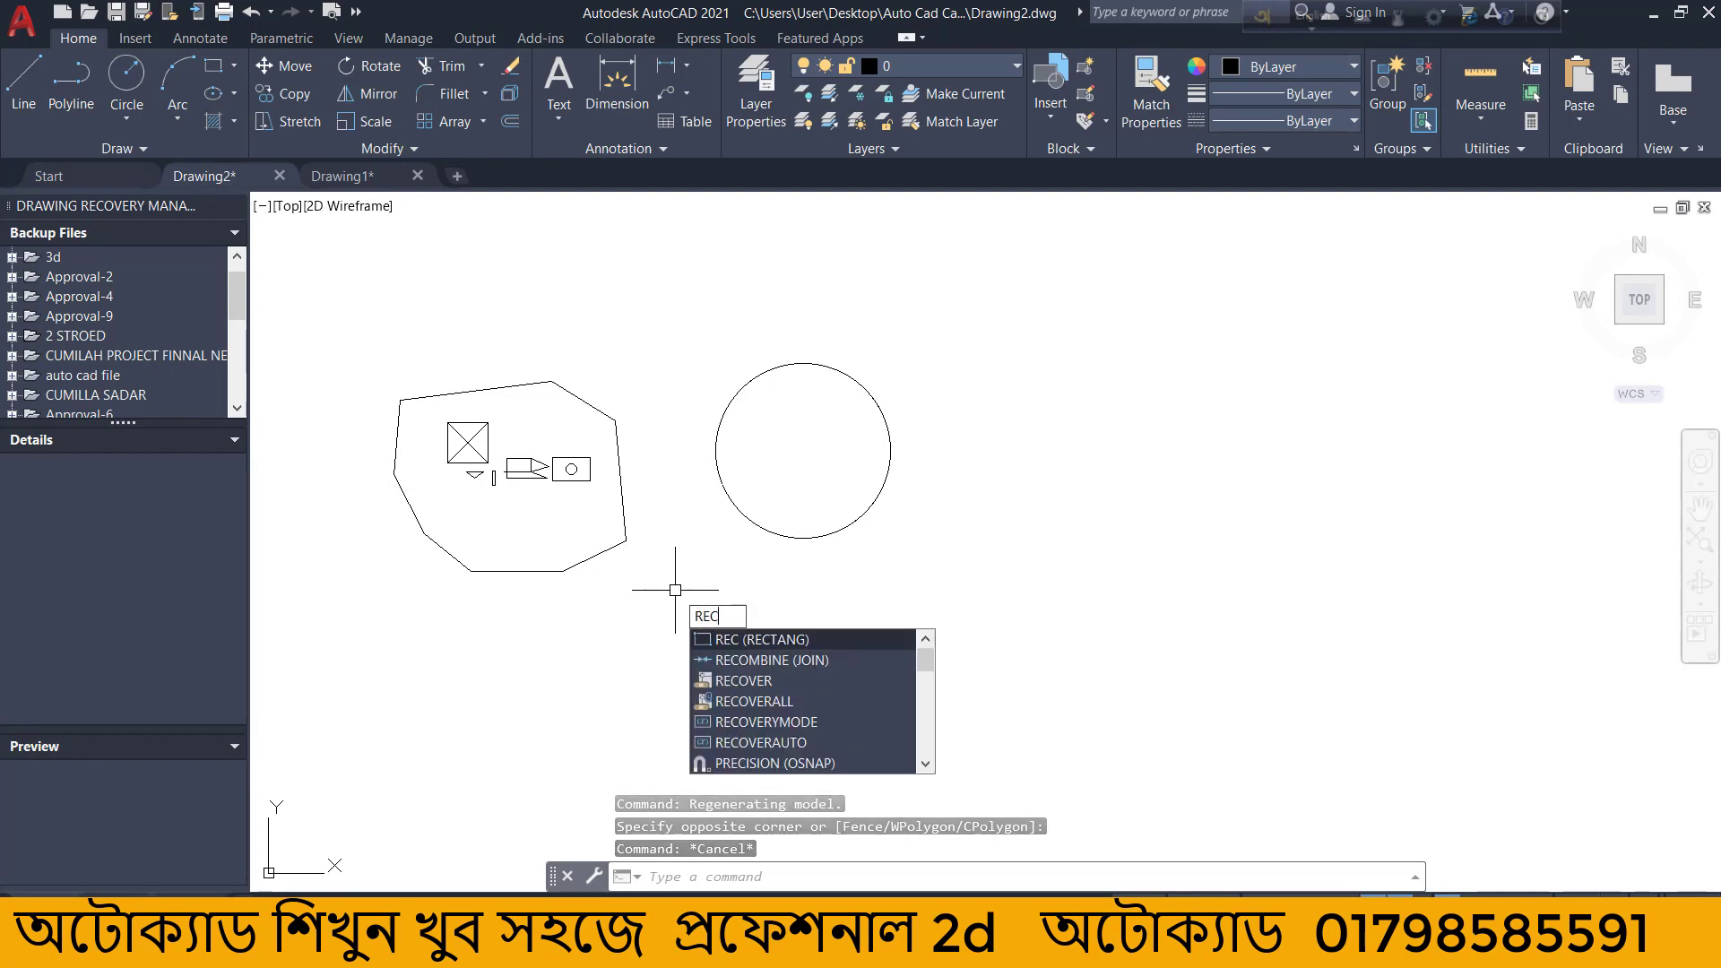
click(768, 637)
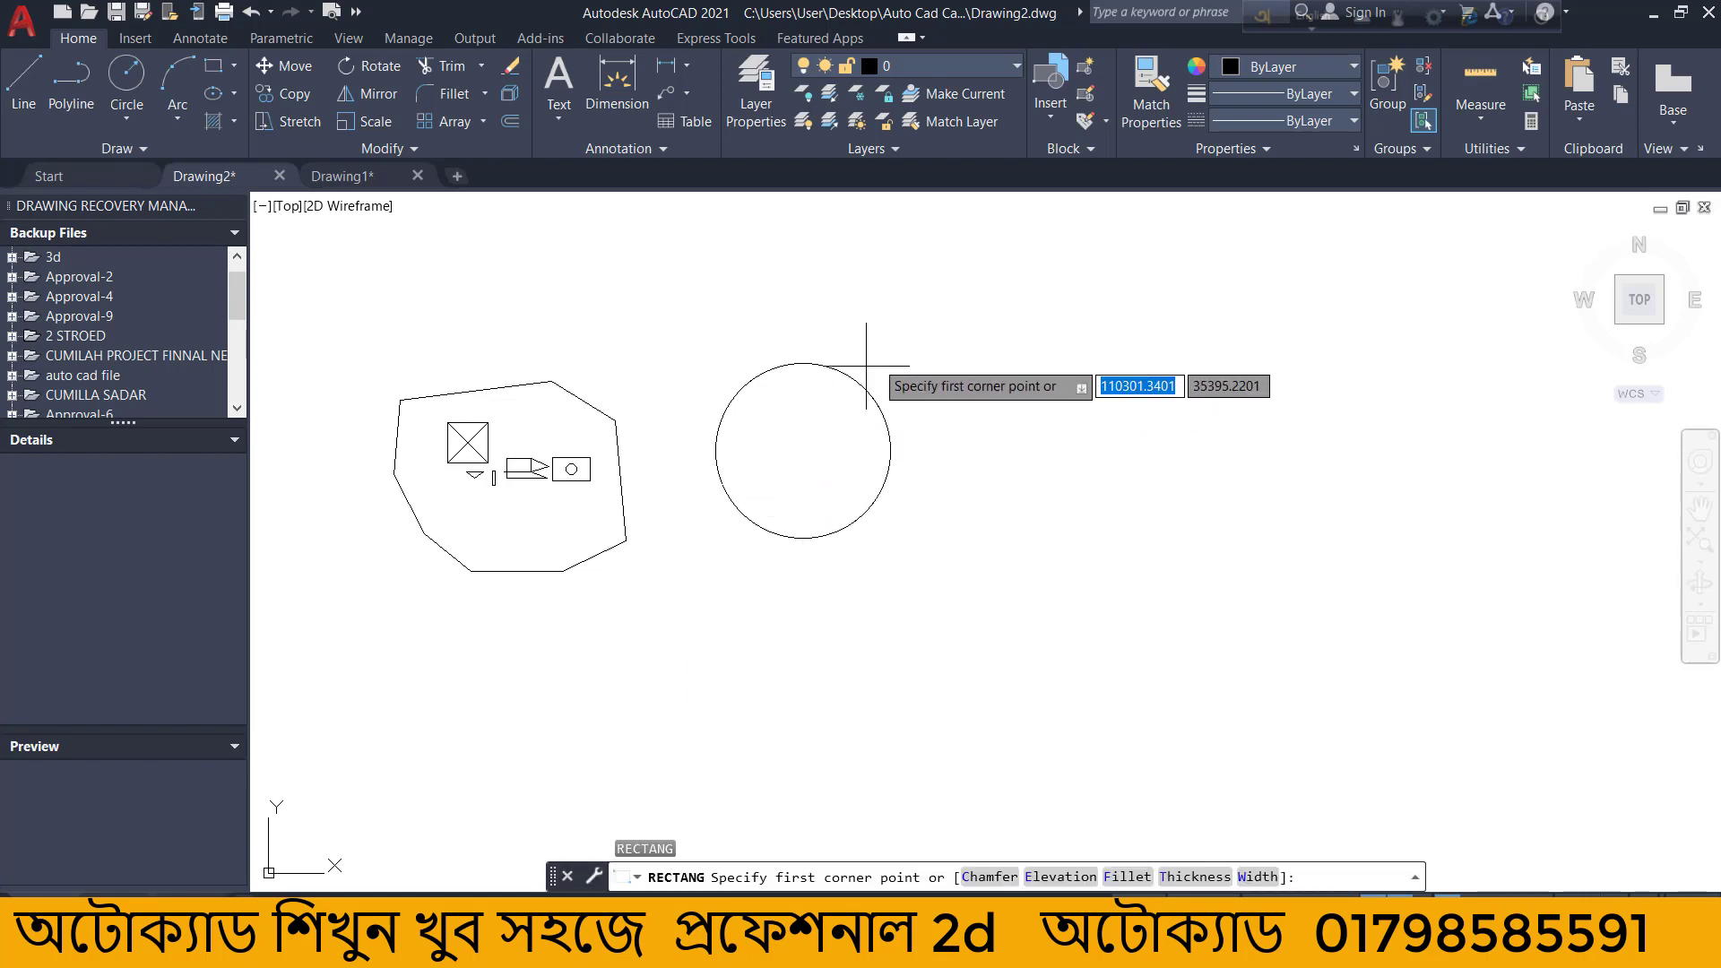
click(823, 364)
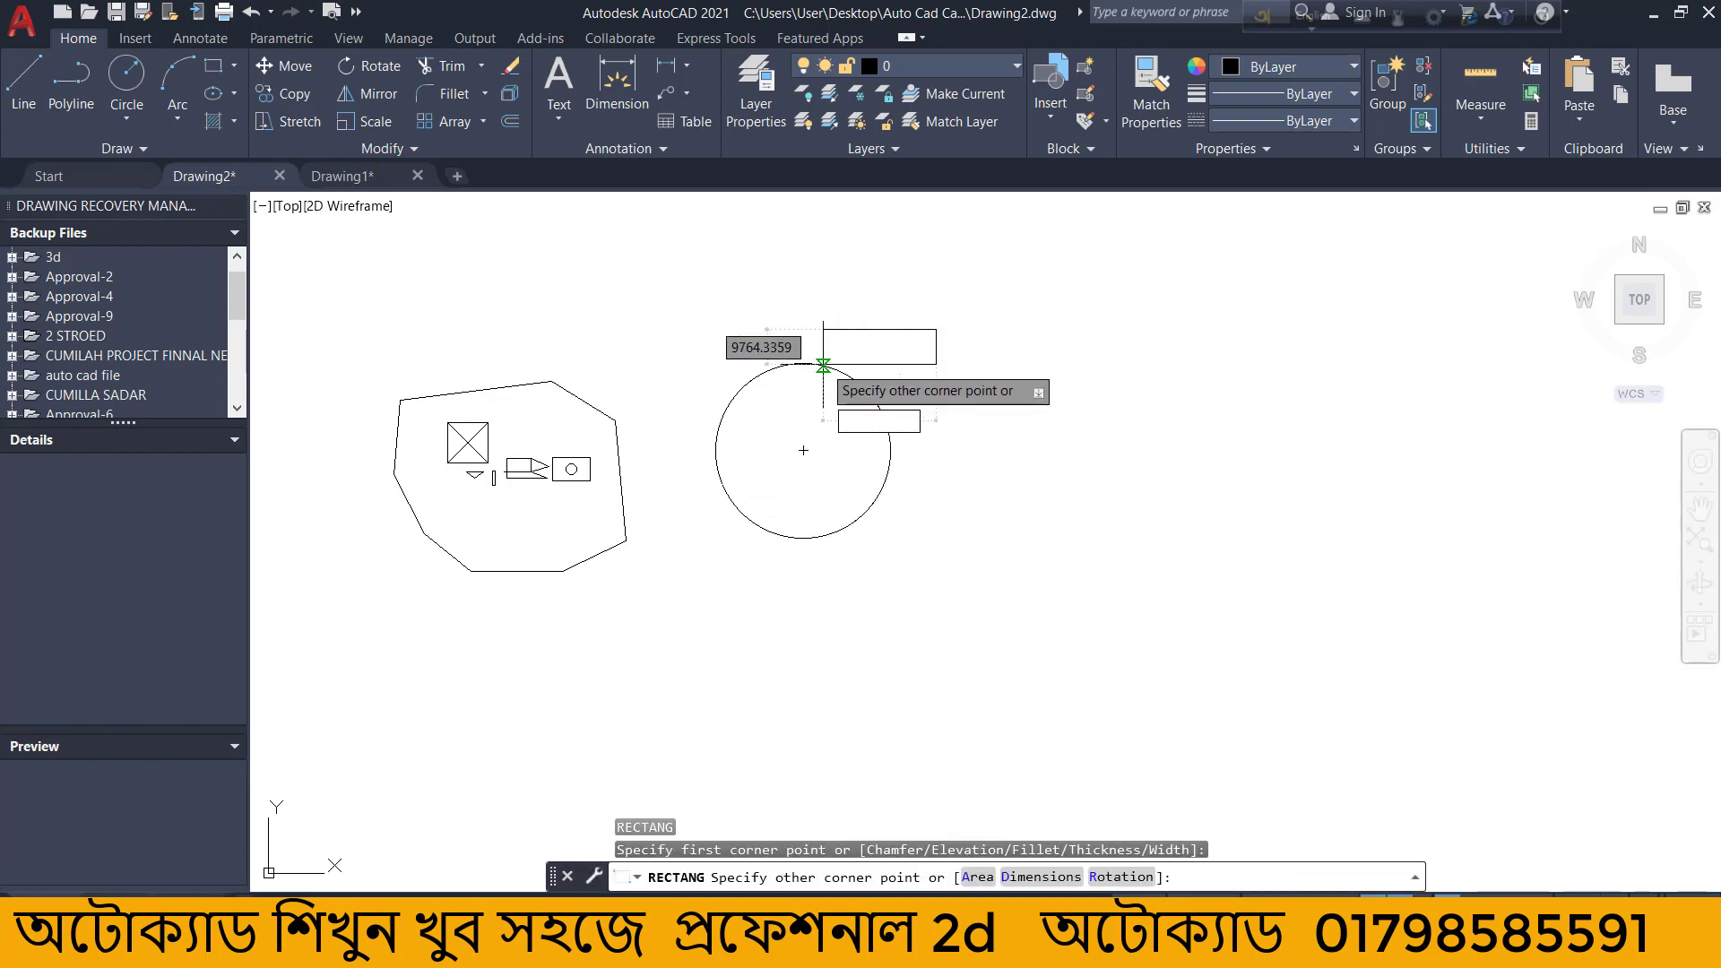
click(337, 601)
scroll(916, 588, down, 2)
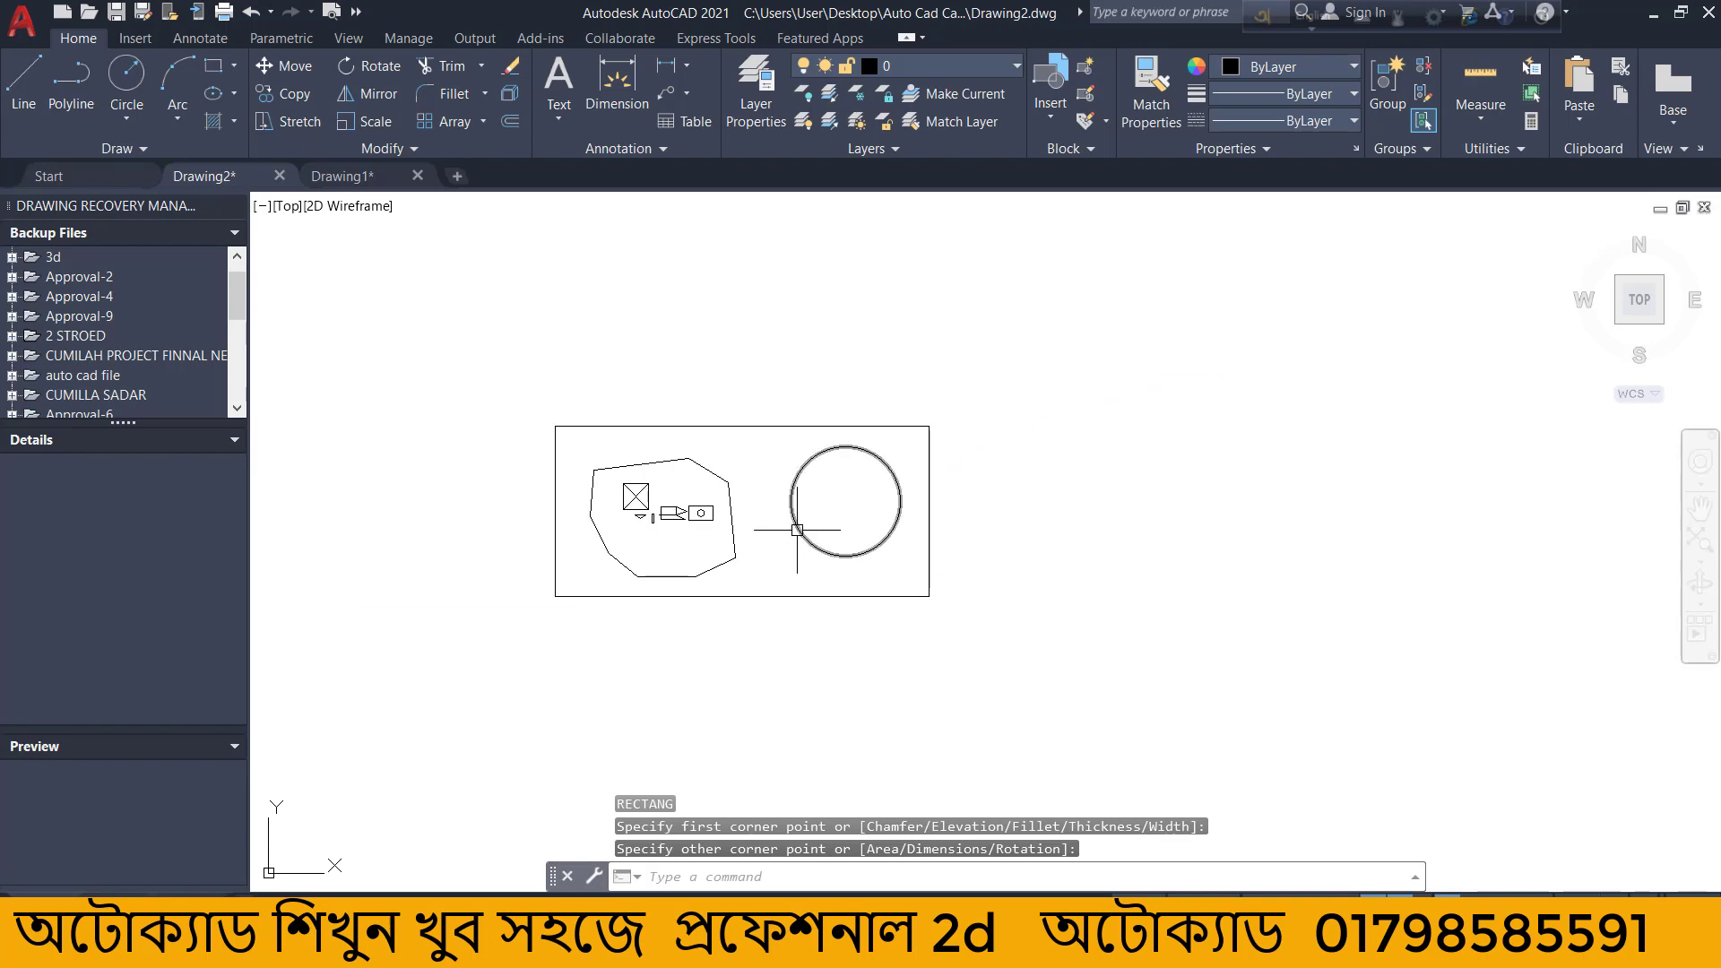
scroll(797, 530, up, 2)
scroll(891, 518, down, 2)
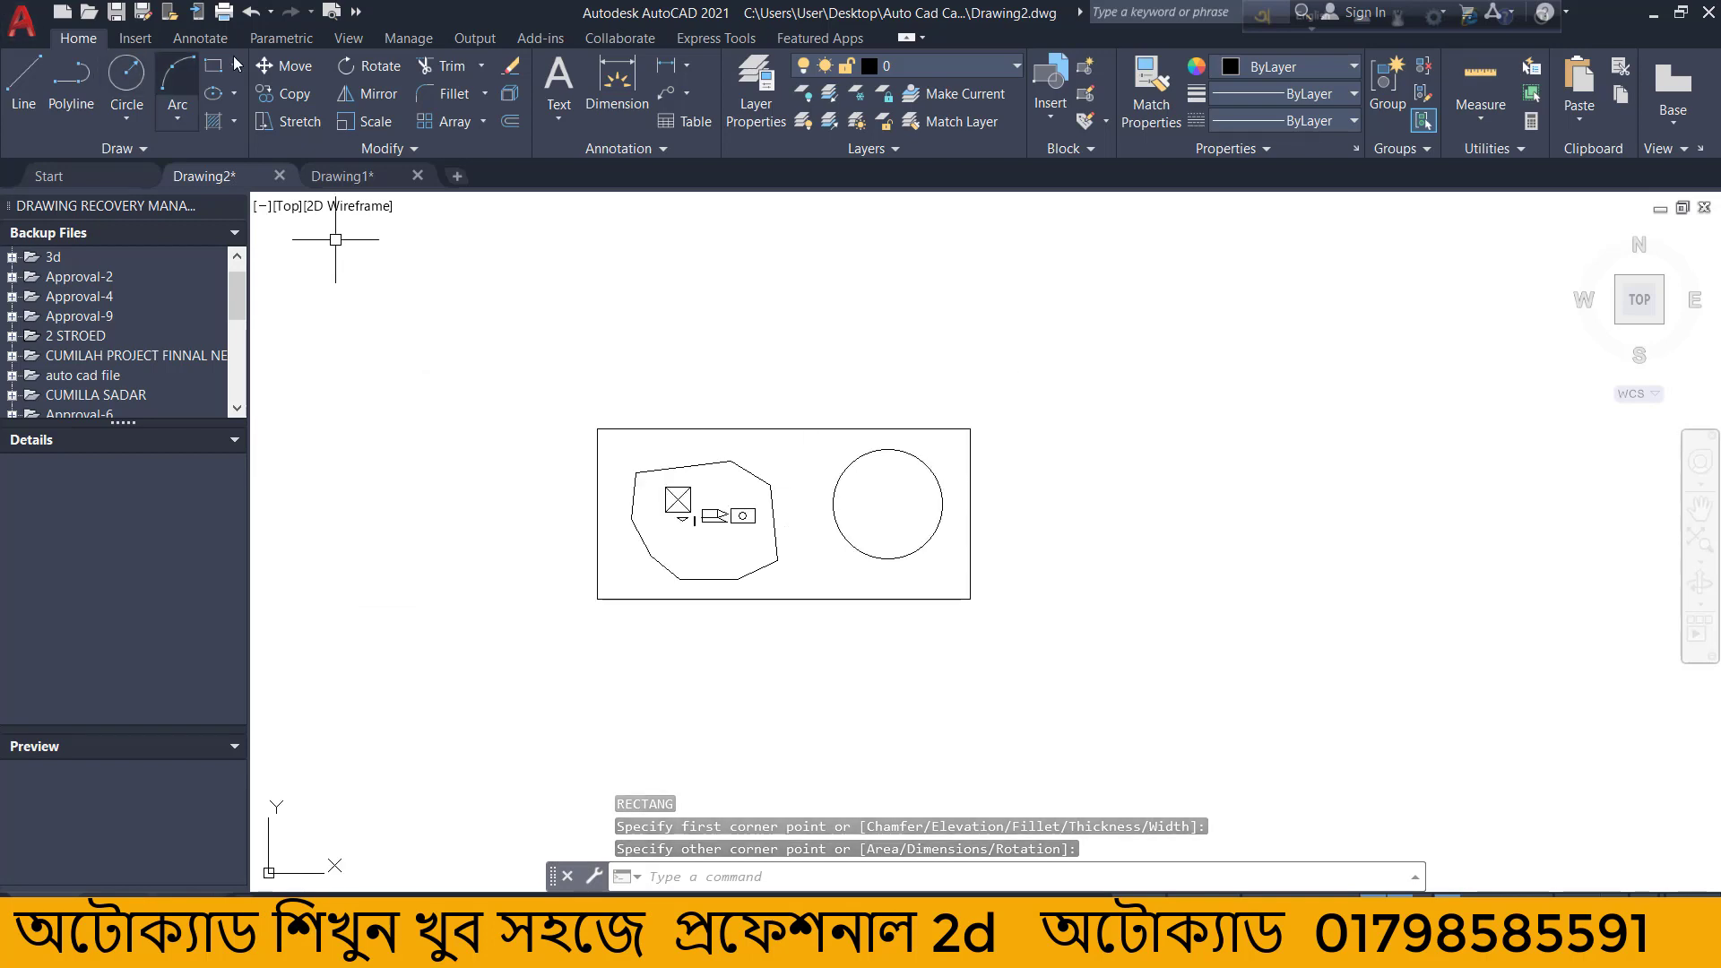
Draw a tall, narrow rectangle just to the right of the wide enclosing rectangle.
key(Return)
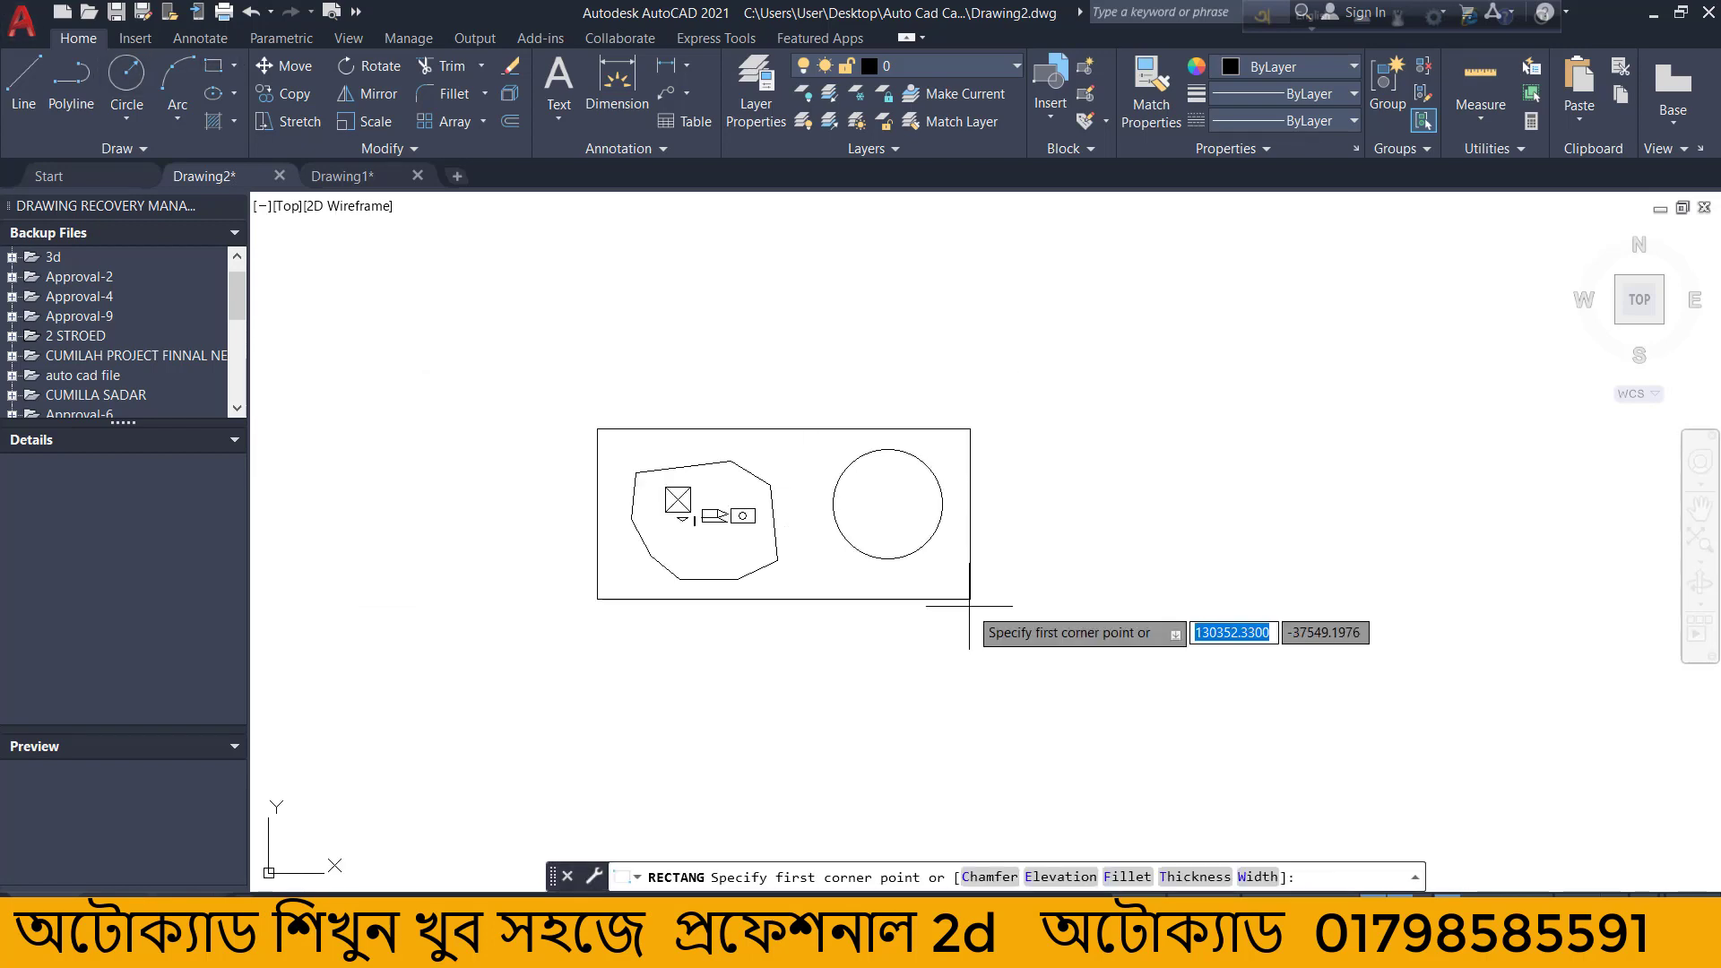
click(994, 380)
click(1060, 653)
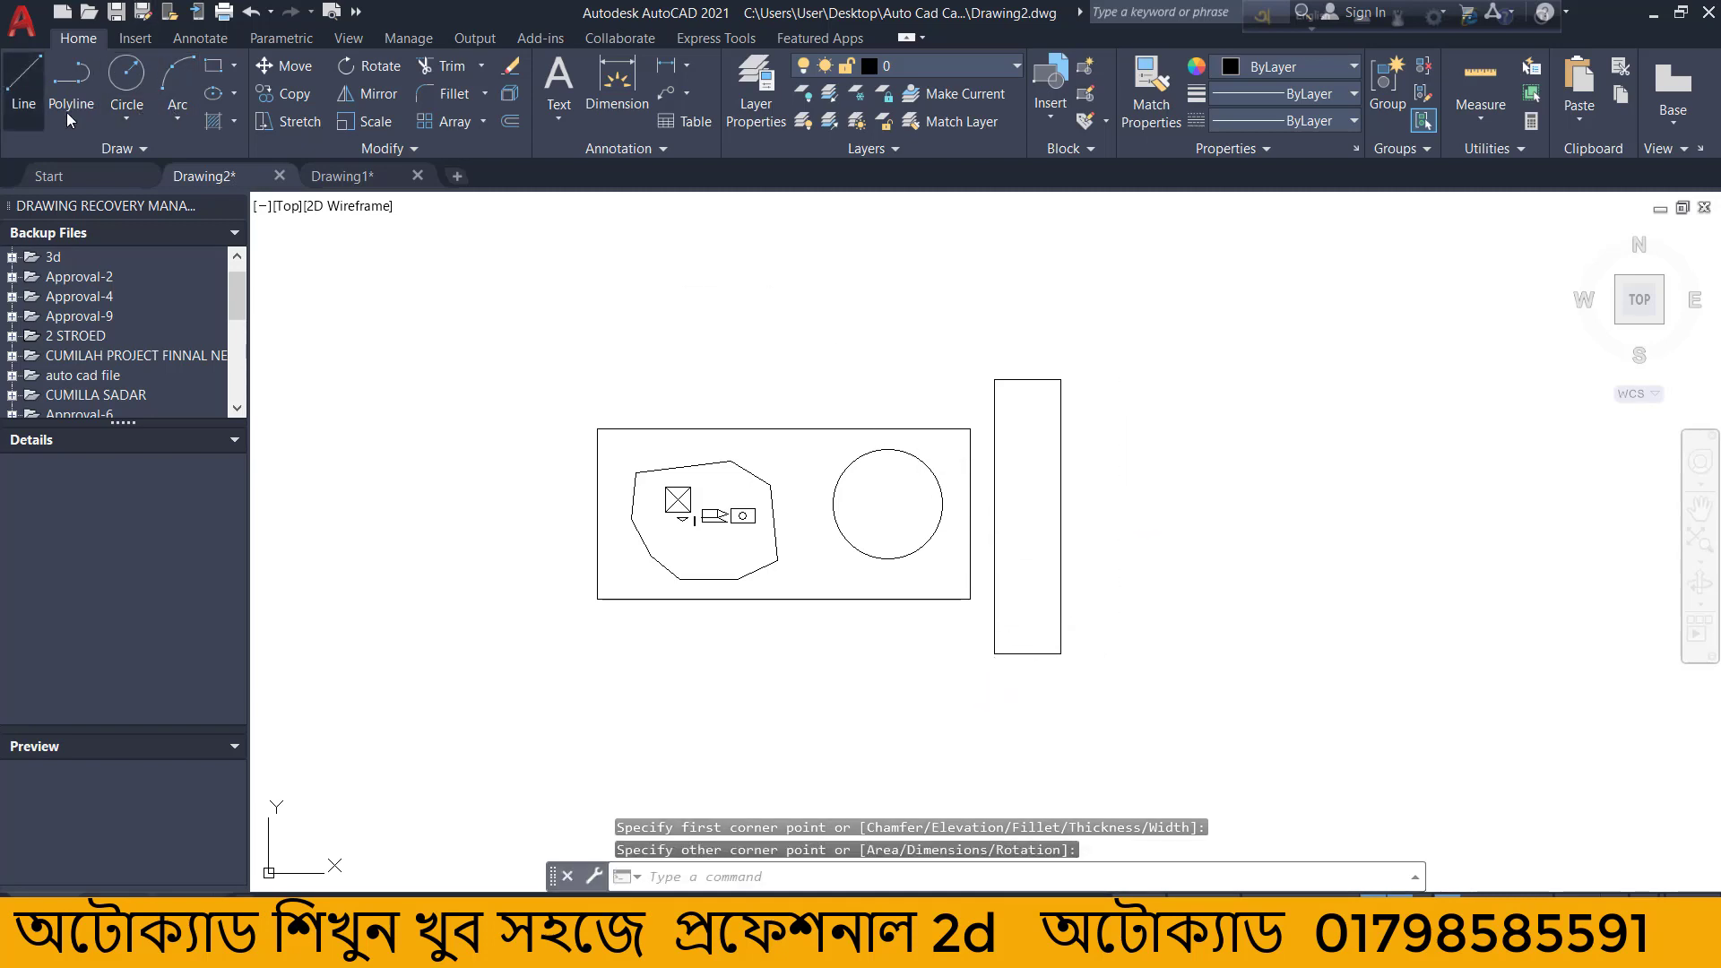
Draw a closed four-sided outline with the LINE command around the wide rectangle and the tall, narrow rectangle.
click(25, 94)
click(1102, 329)
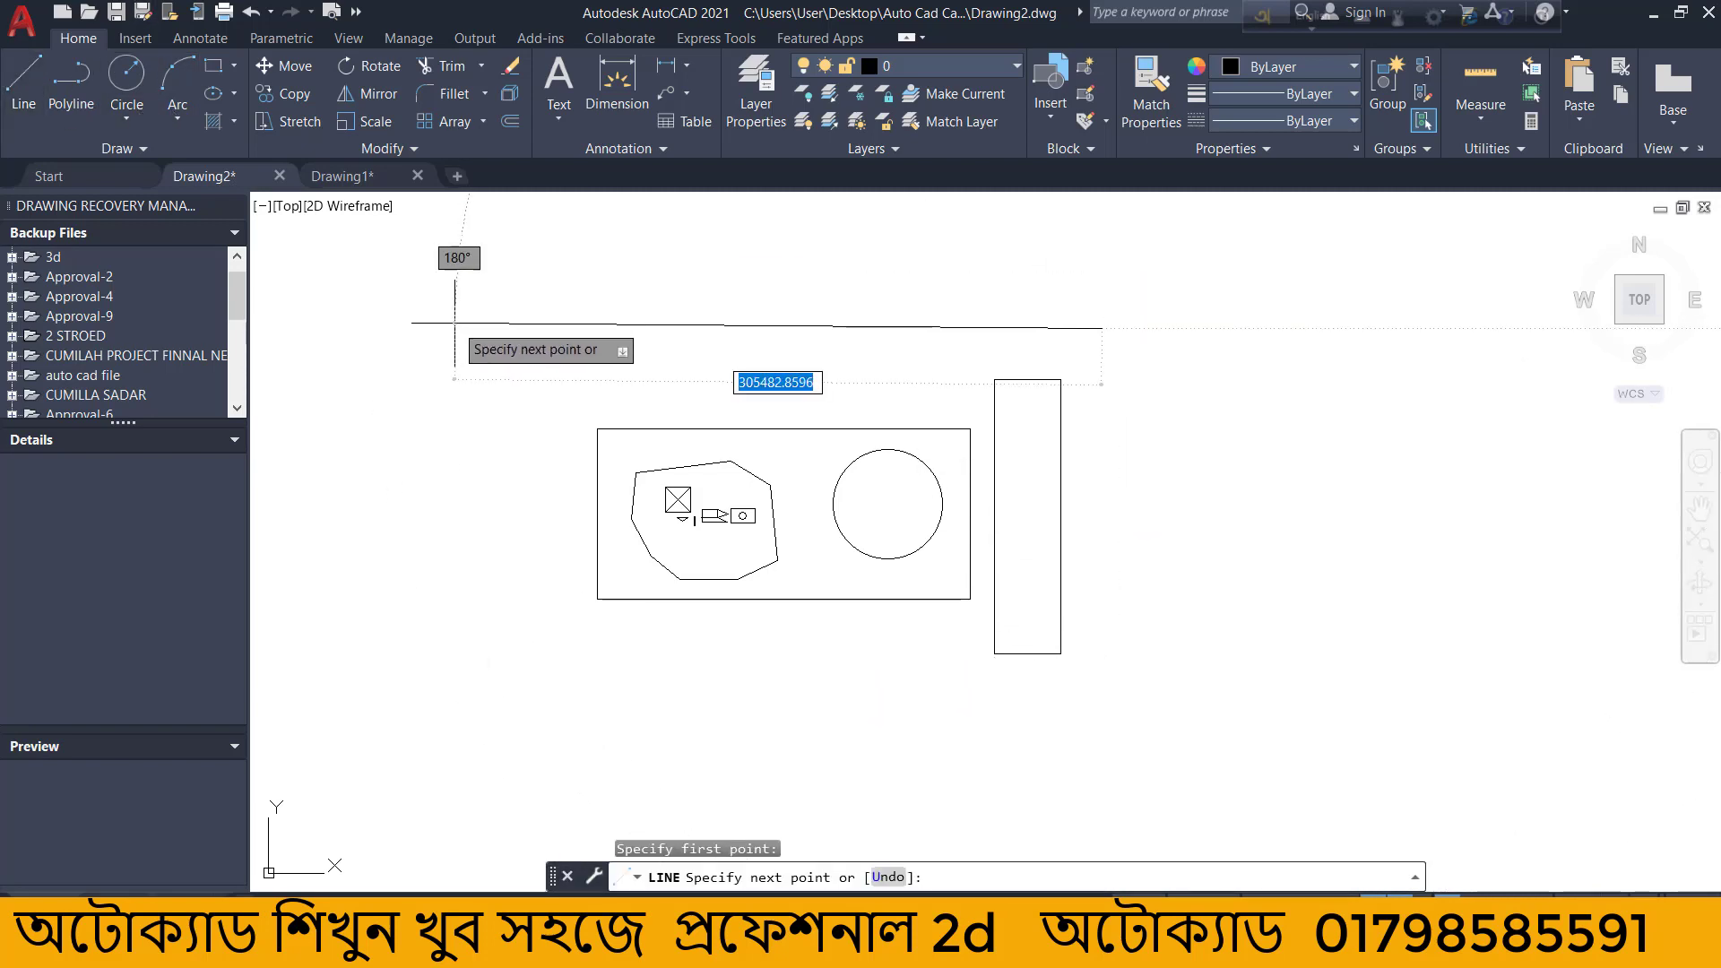
click(455, 323)
click(472, 729)
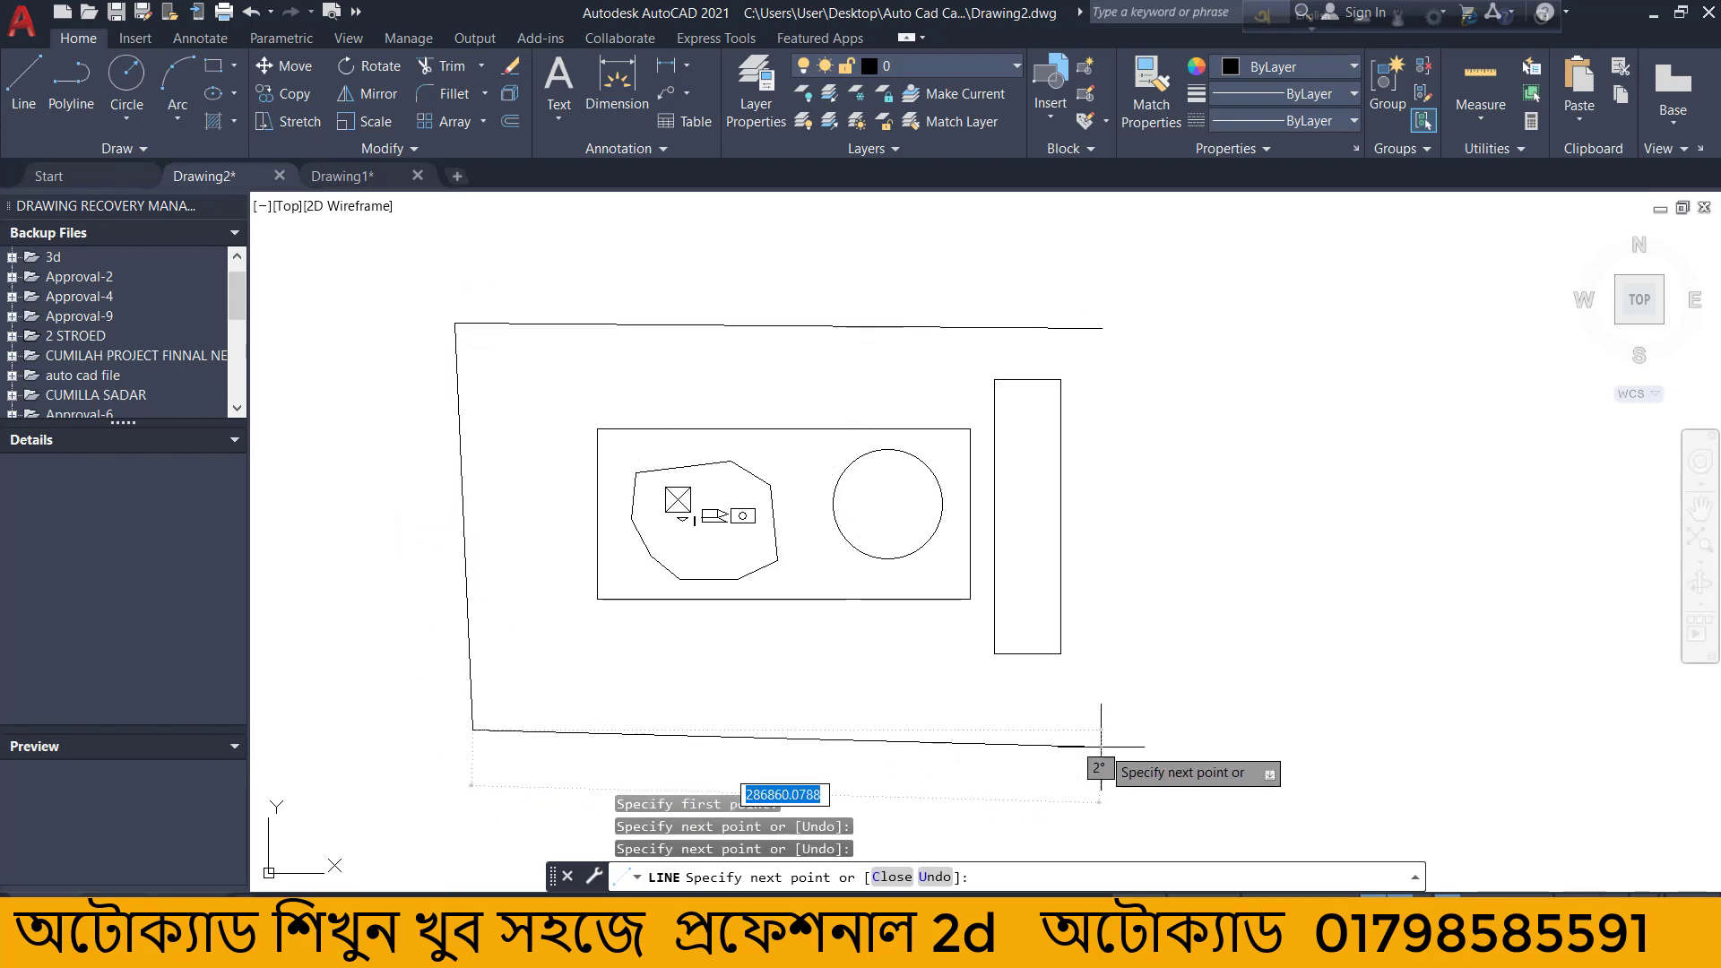
click(1148, 720)
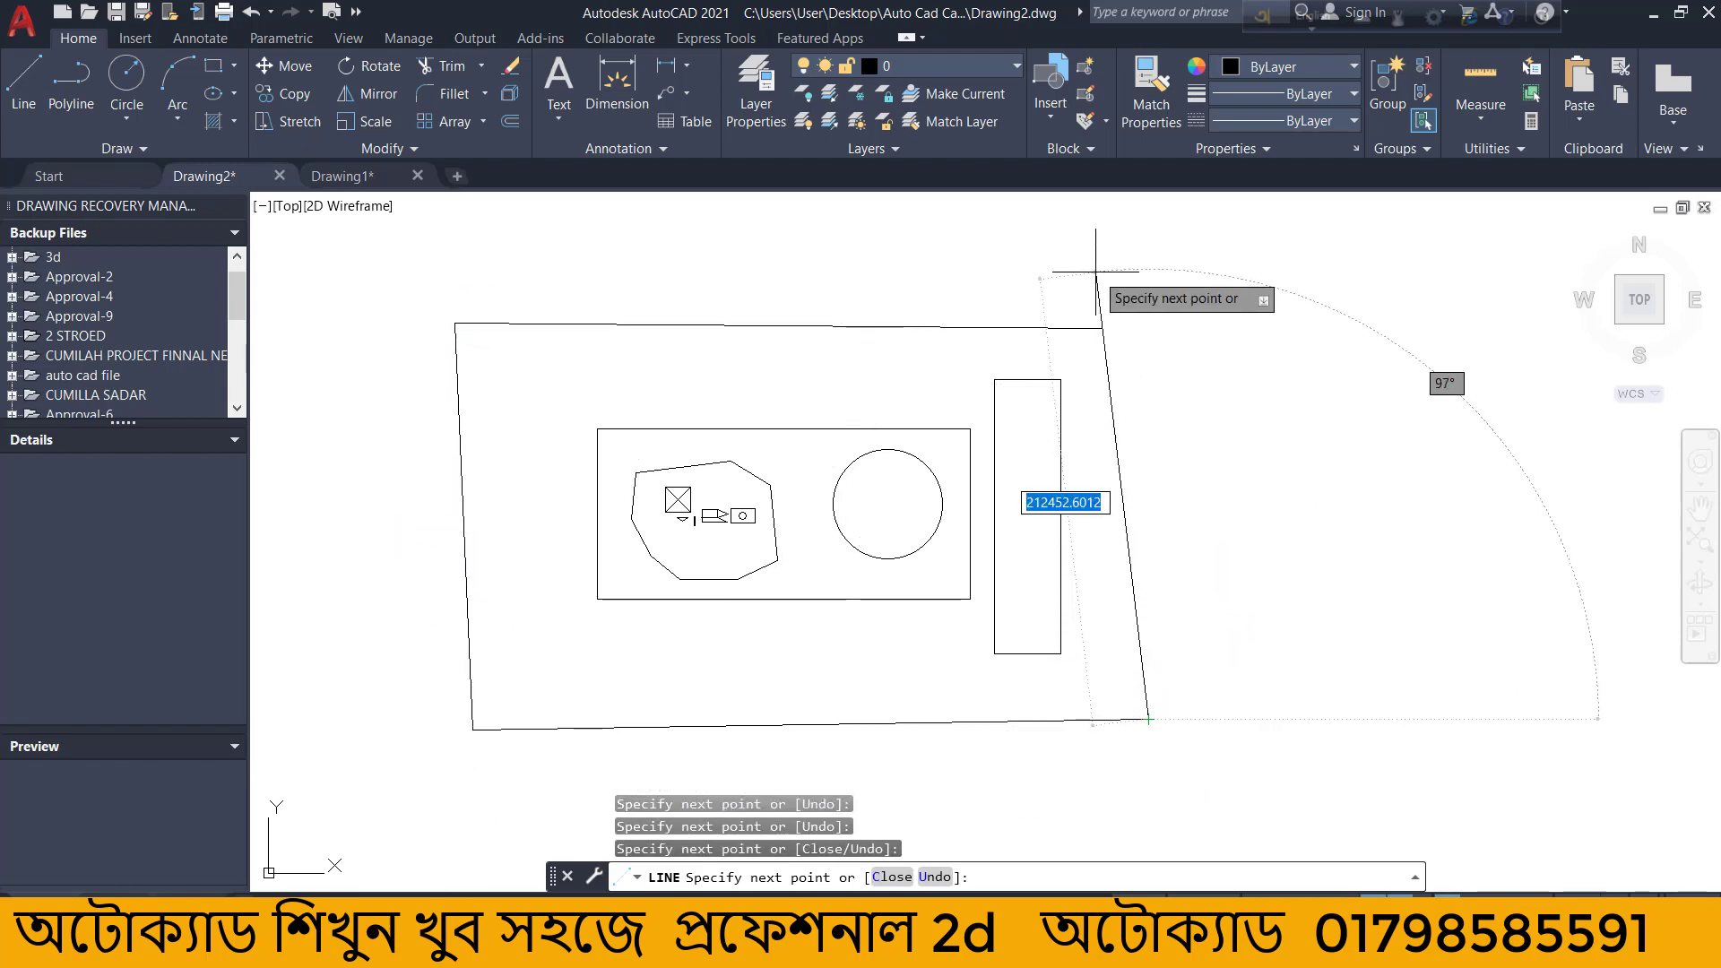
click(1097, 331)
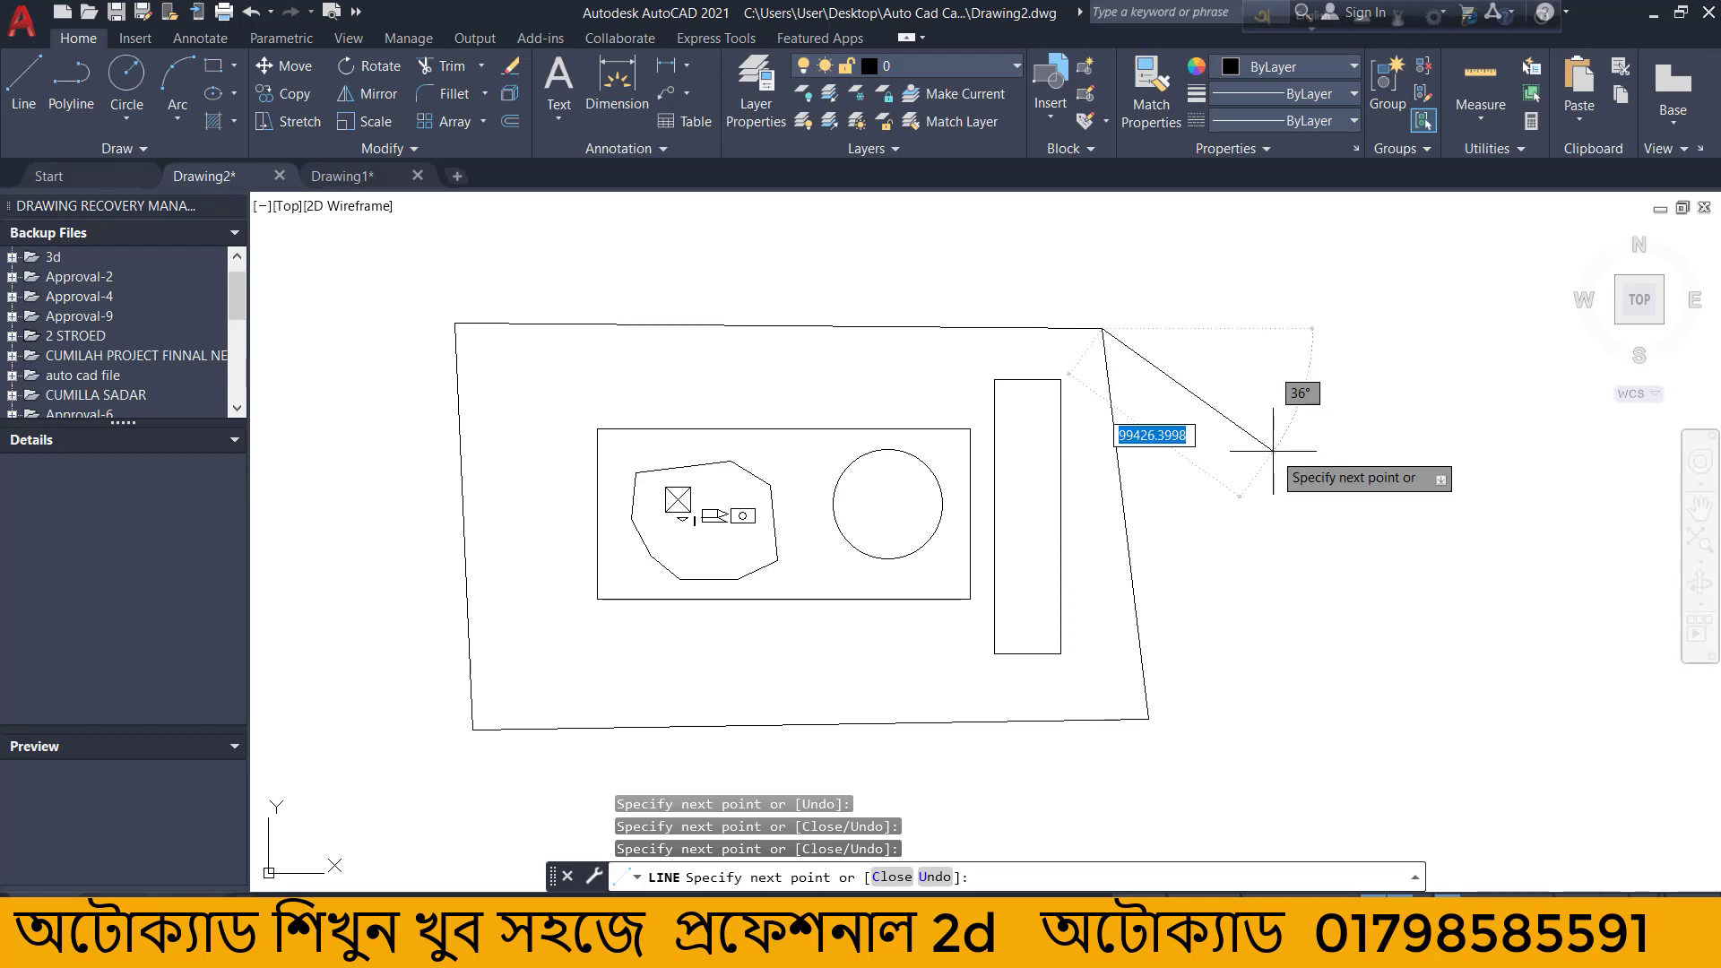
key(Escape)
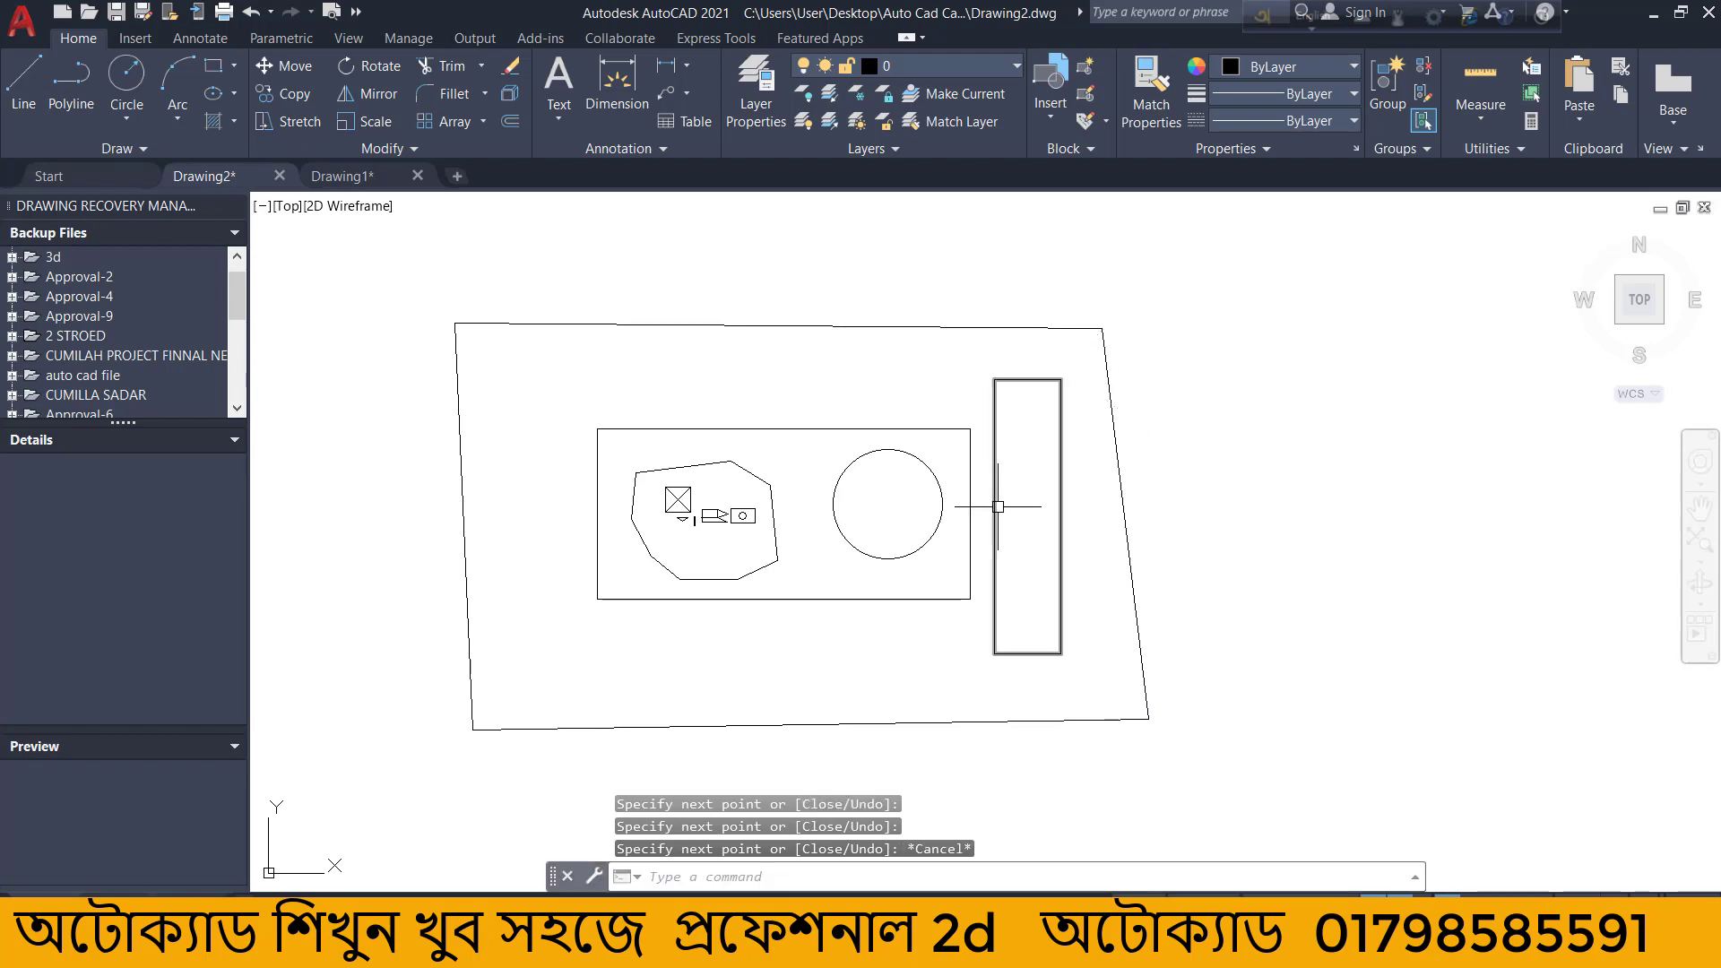
Select all the drawn shapes with a crossing window and clear the selection.
scroll(831, 546, down, 4)
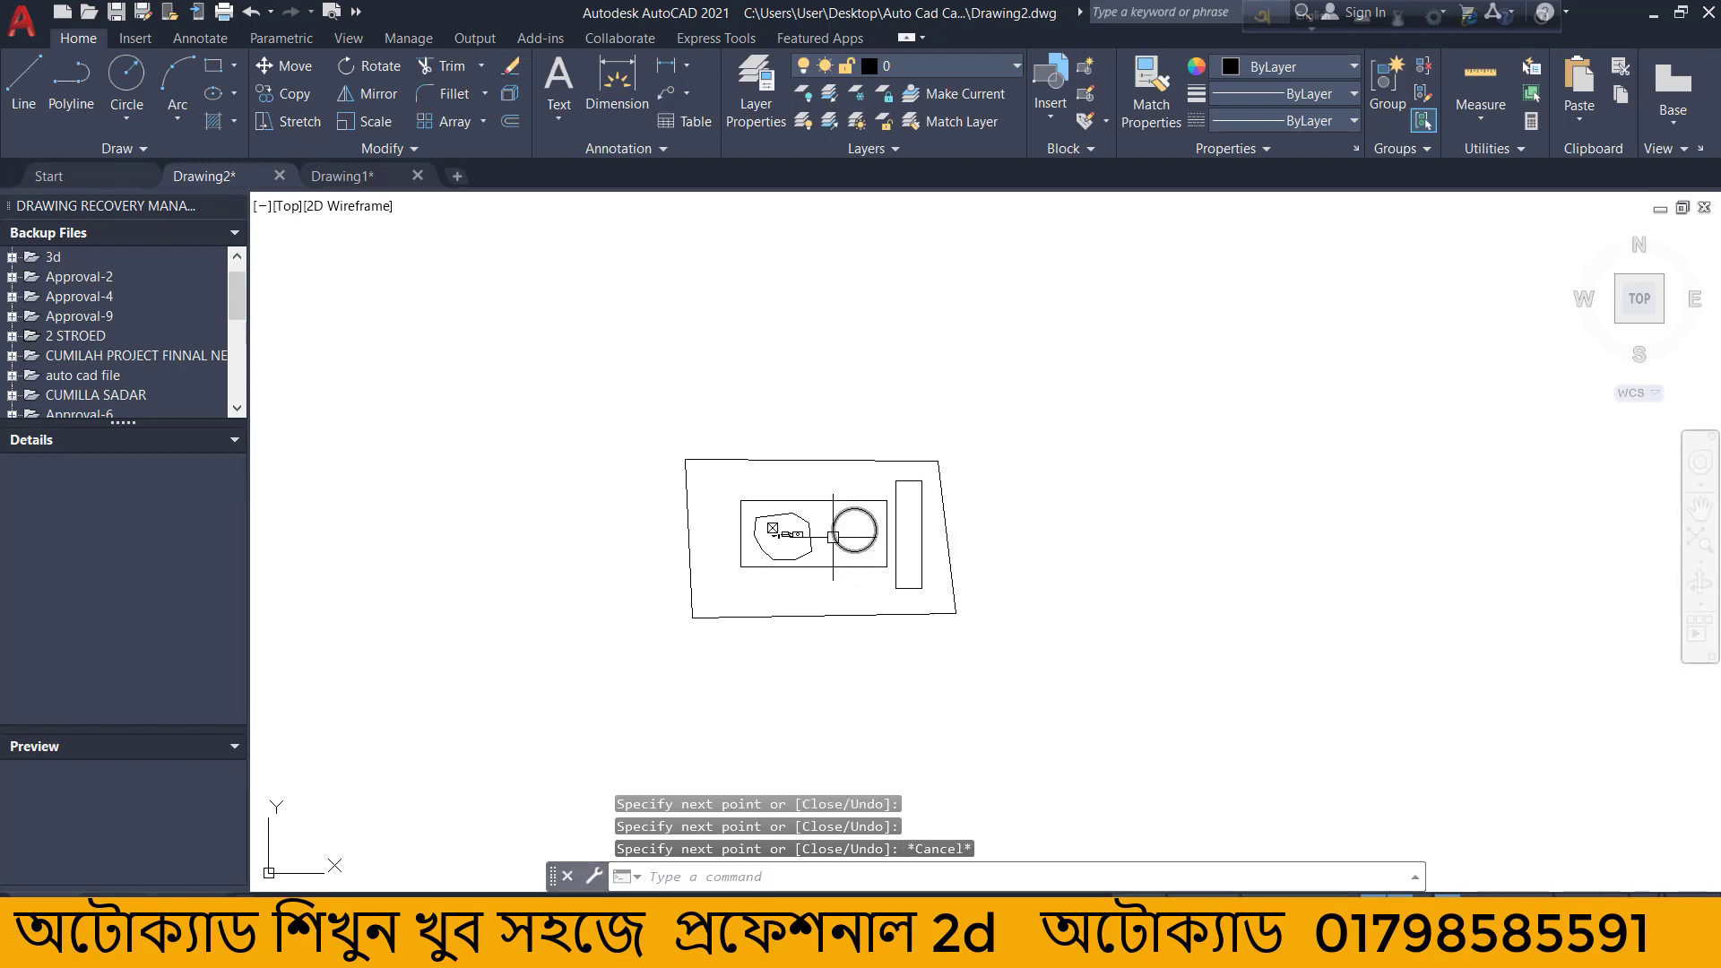
scroll(830, 502, up, 6)
key(Escape)
scroll(856, 516, down, 4)
click(1140, 339)
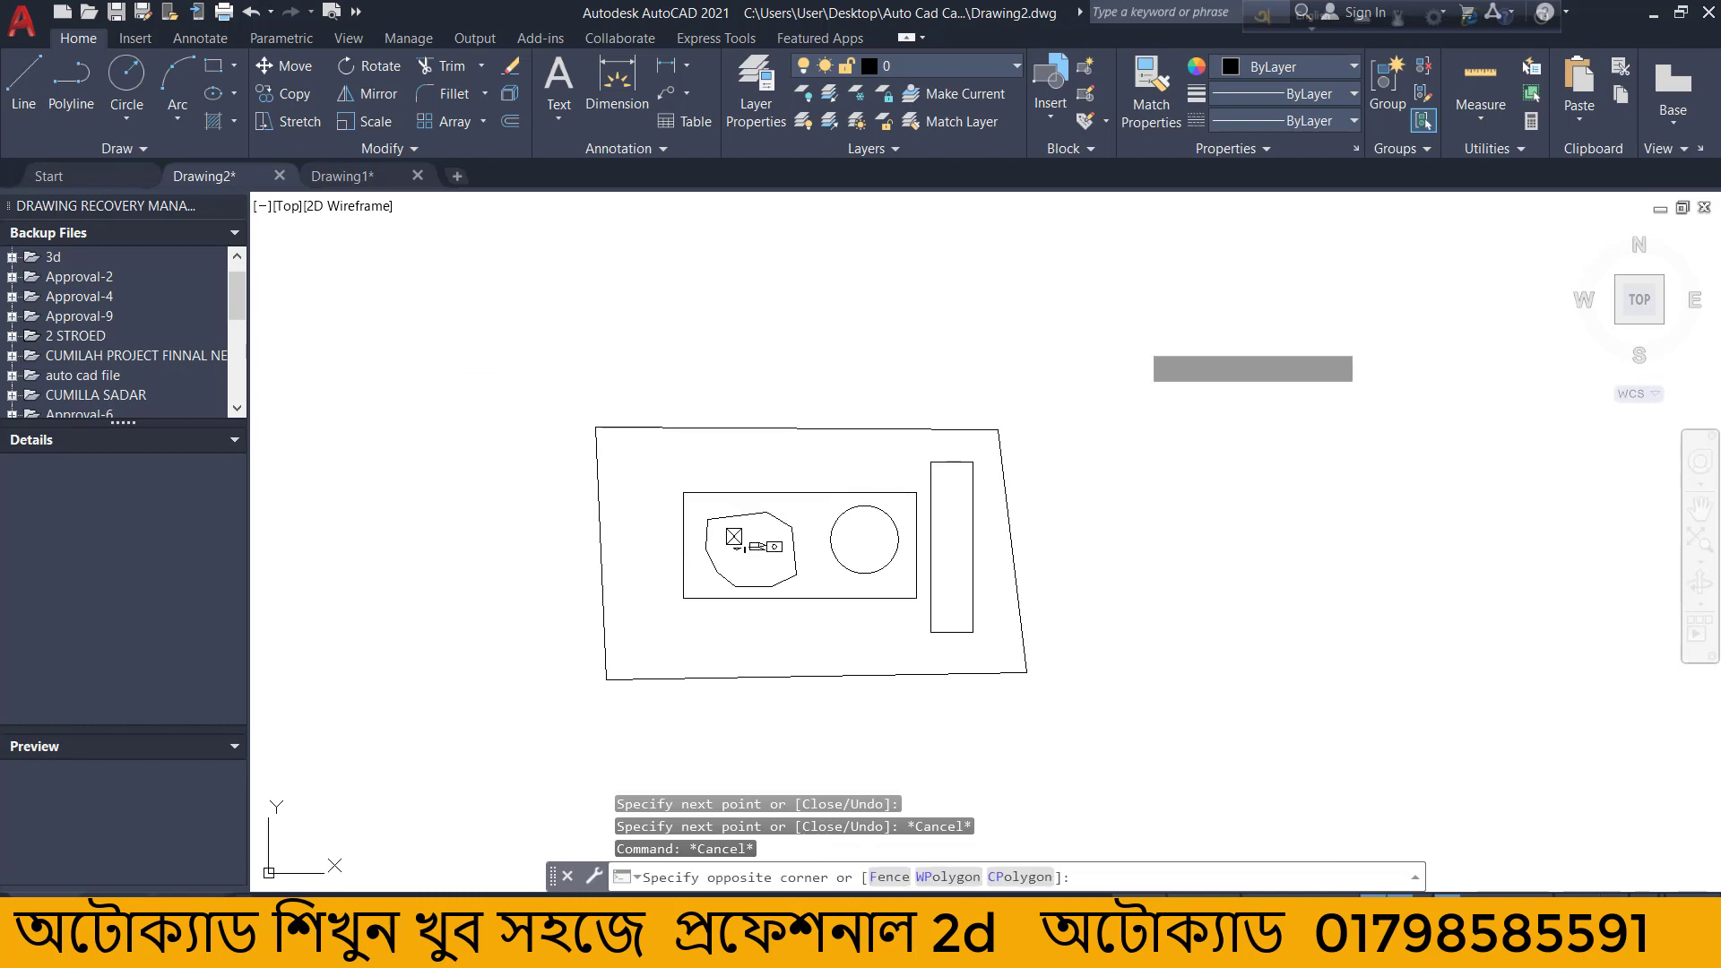
click(562, 686)
key(Escape)
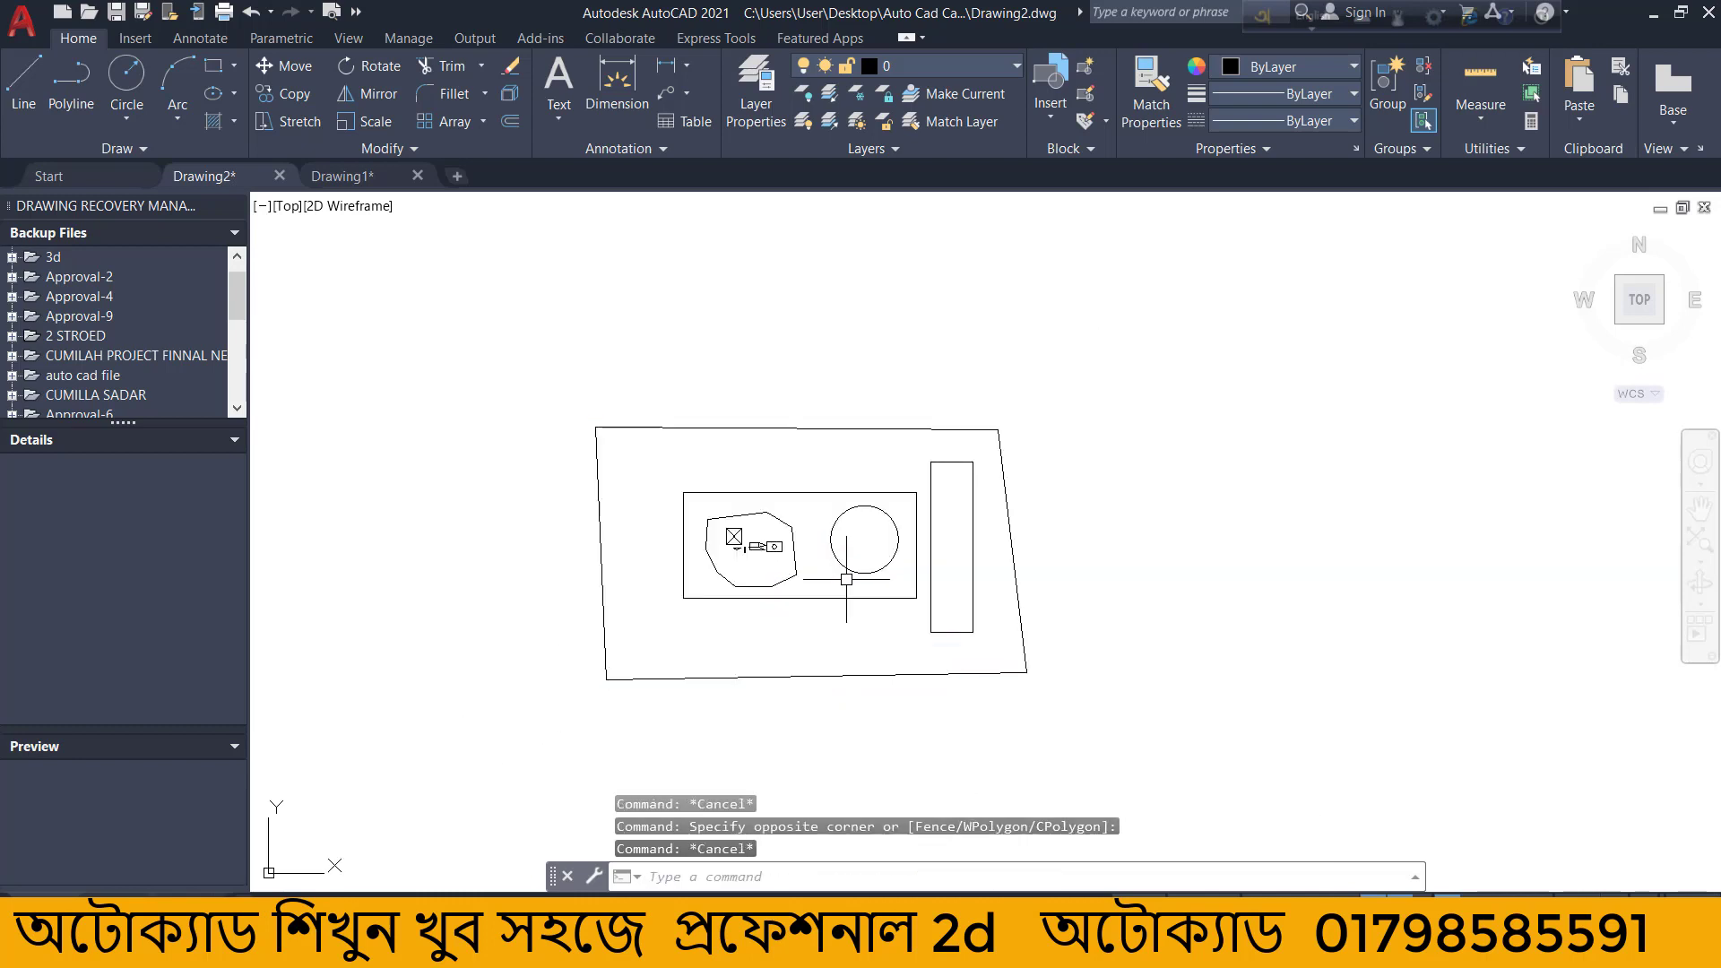
Draw a much larger closed, kite-like four-sided outline around all the existing shapes with the LINE command.
scroll(846, 575, up, 4)
scroll(690, 512, down, 4)
scroll(740, 503, down, 2)
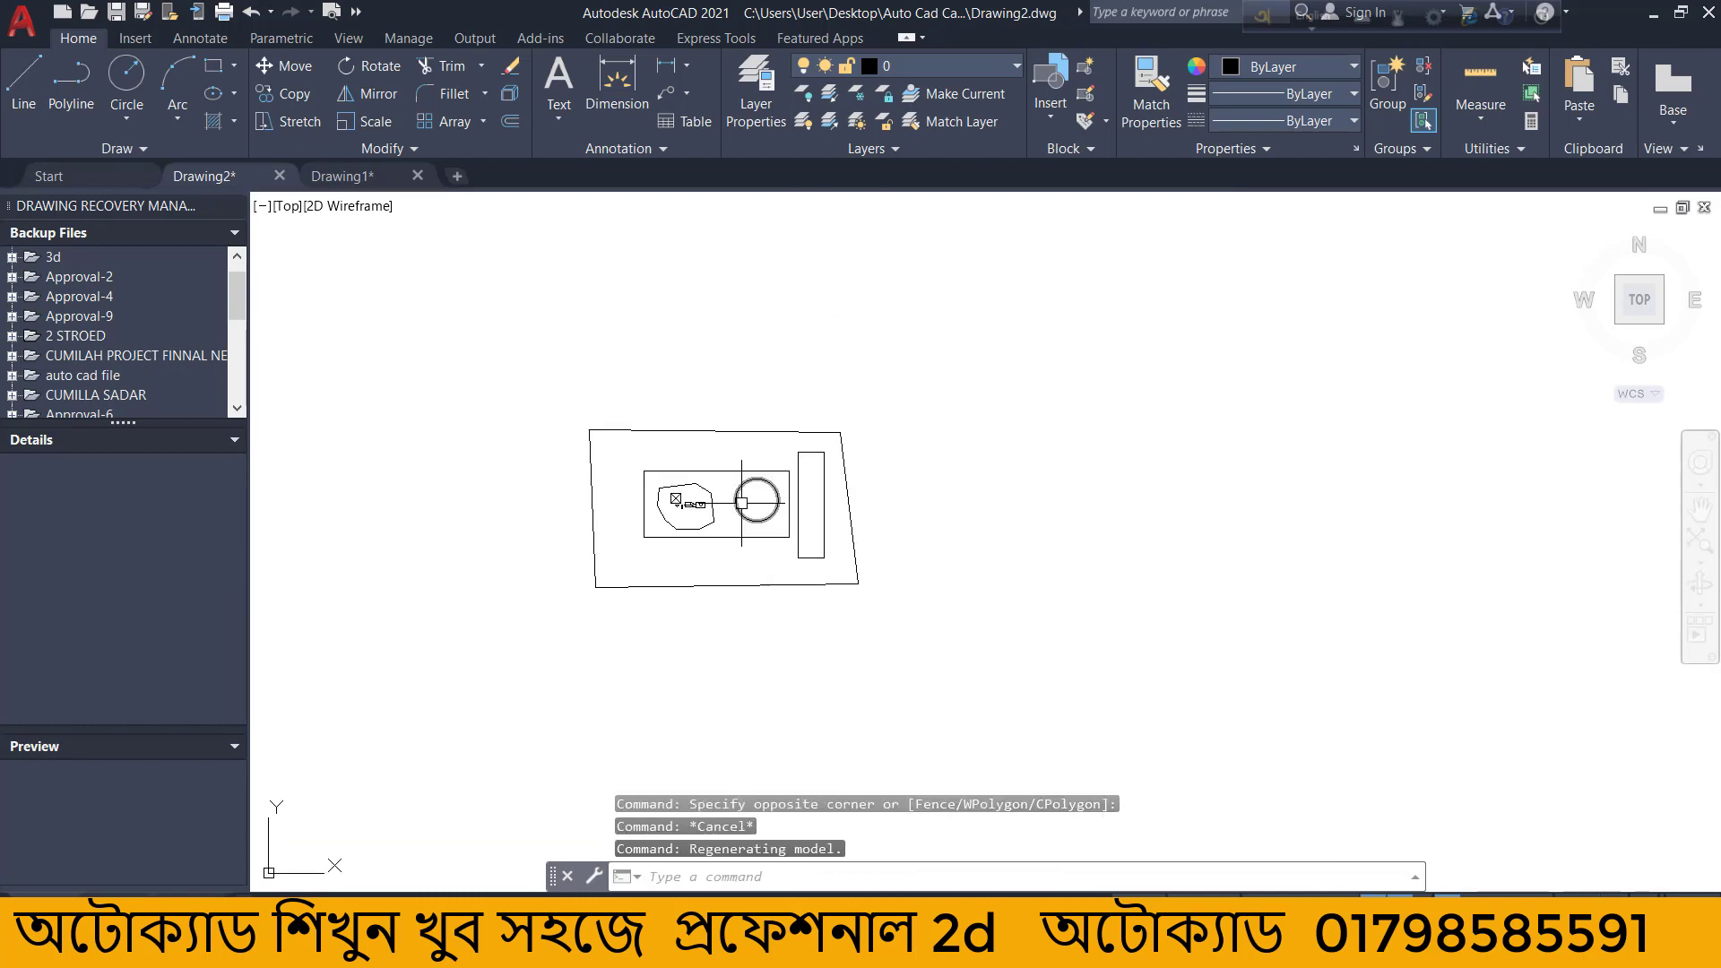
text(l)
key(Return)
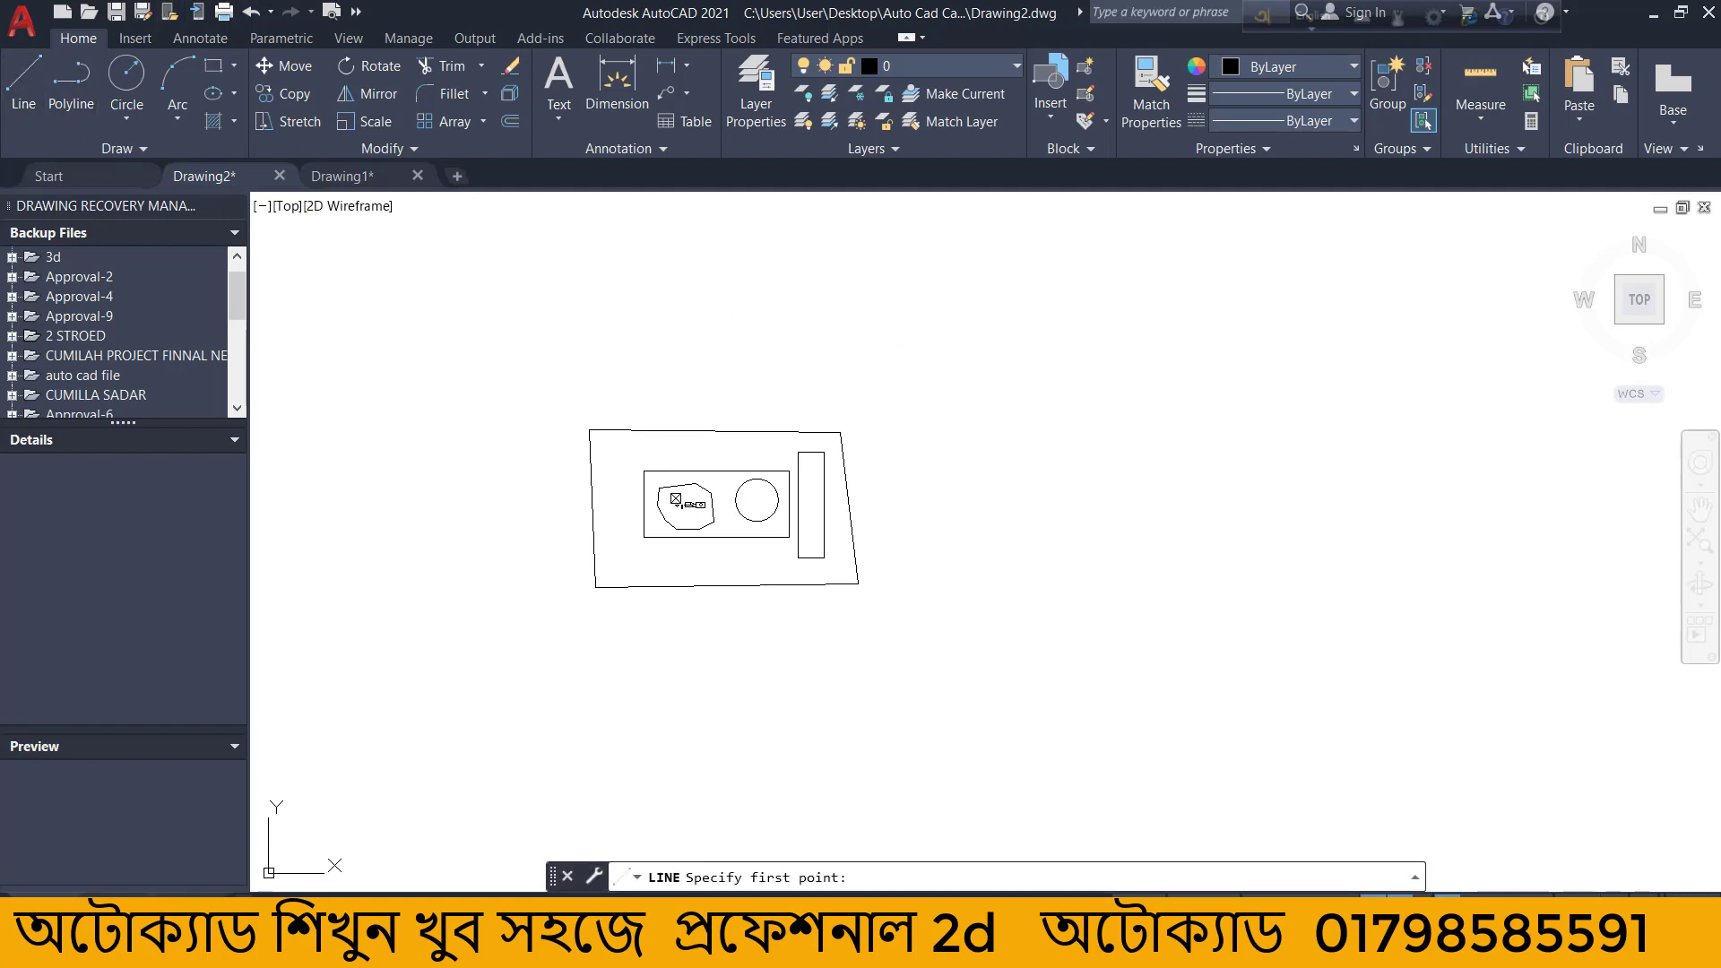
click(682, 303)
click(1058, 467)
scroll(896, 619, down, 5)
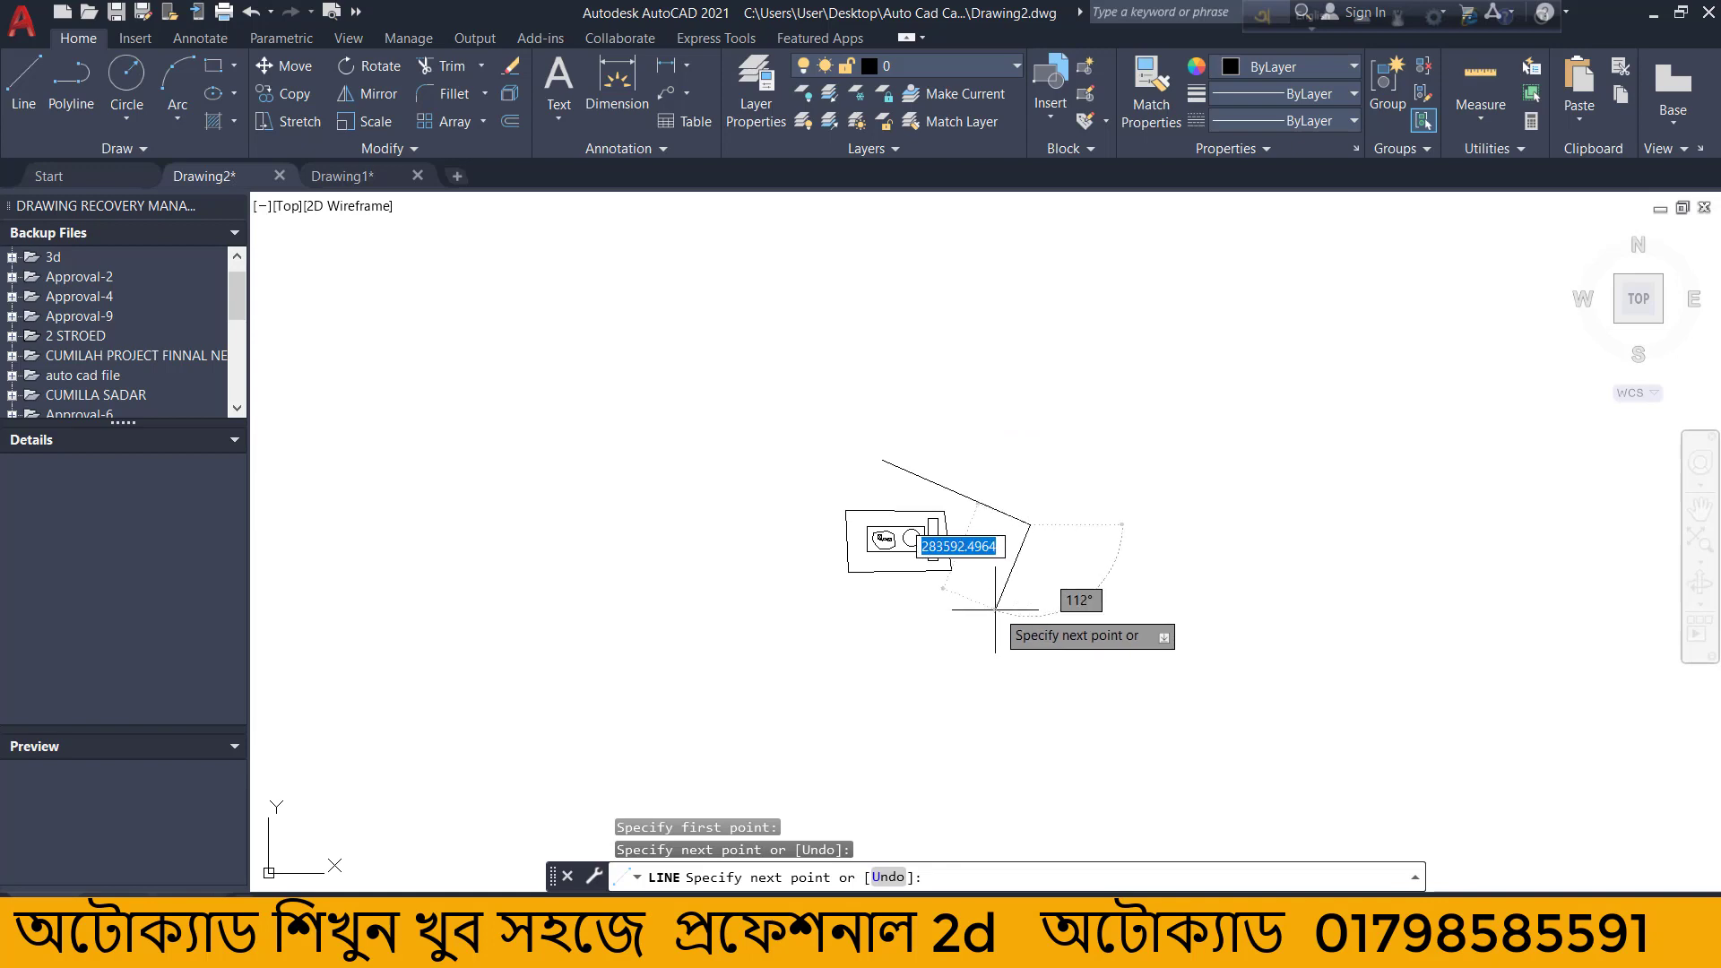
click(852, 659)
click(628, 517)
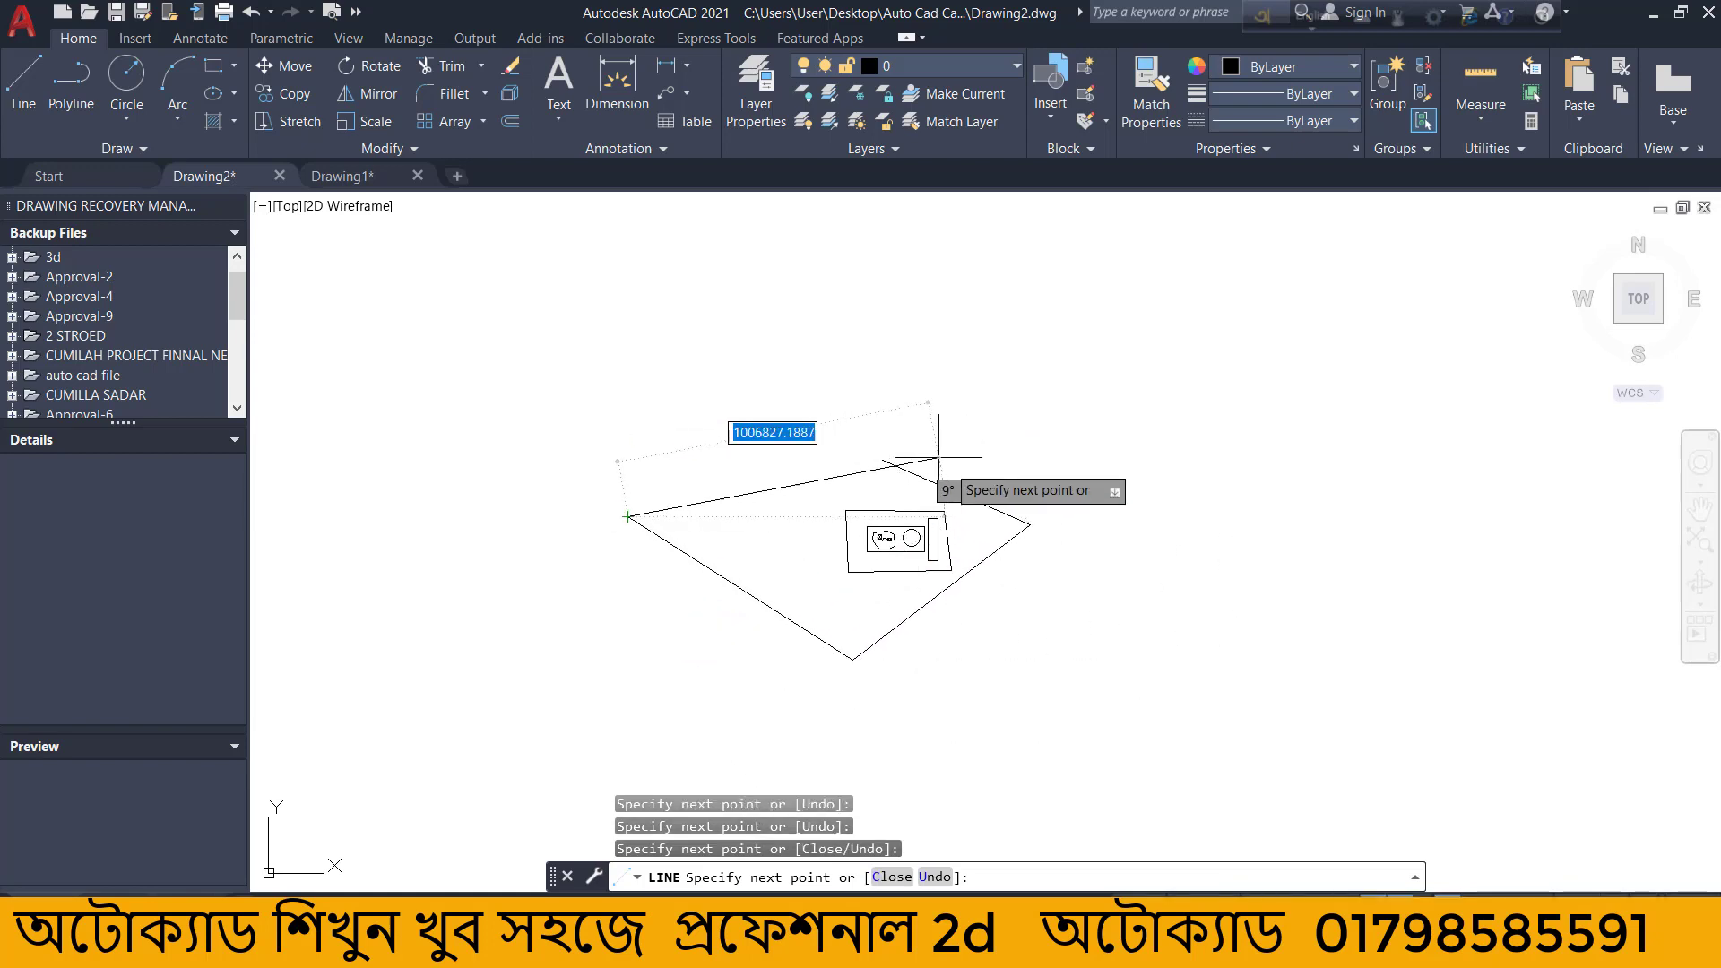
click(883, 461)
key(Escape)
scroll(930, 532, up, 8)
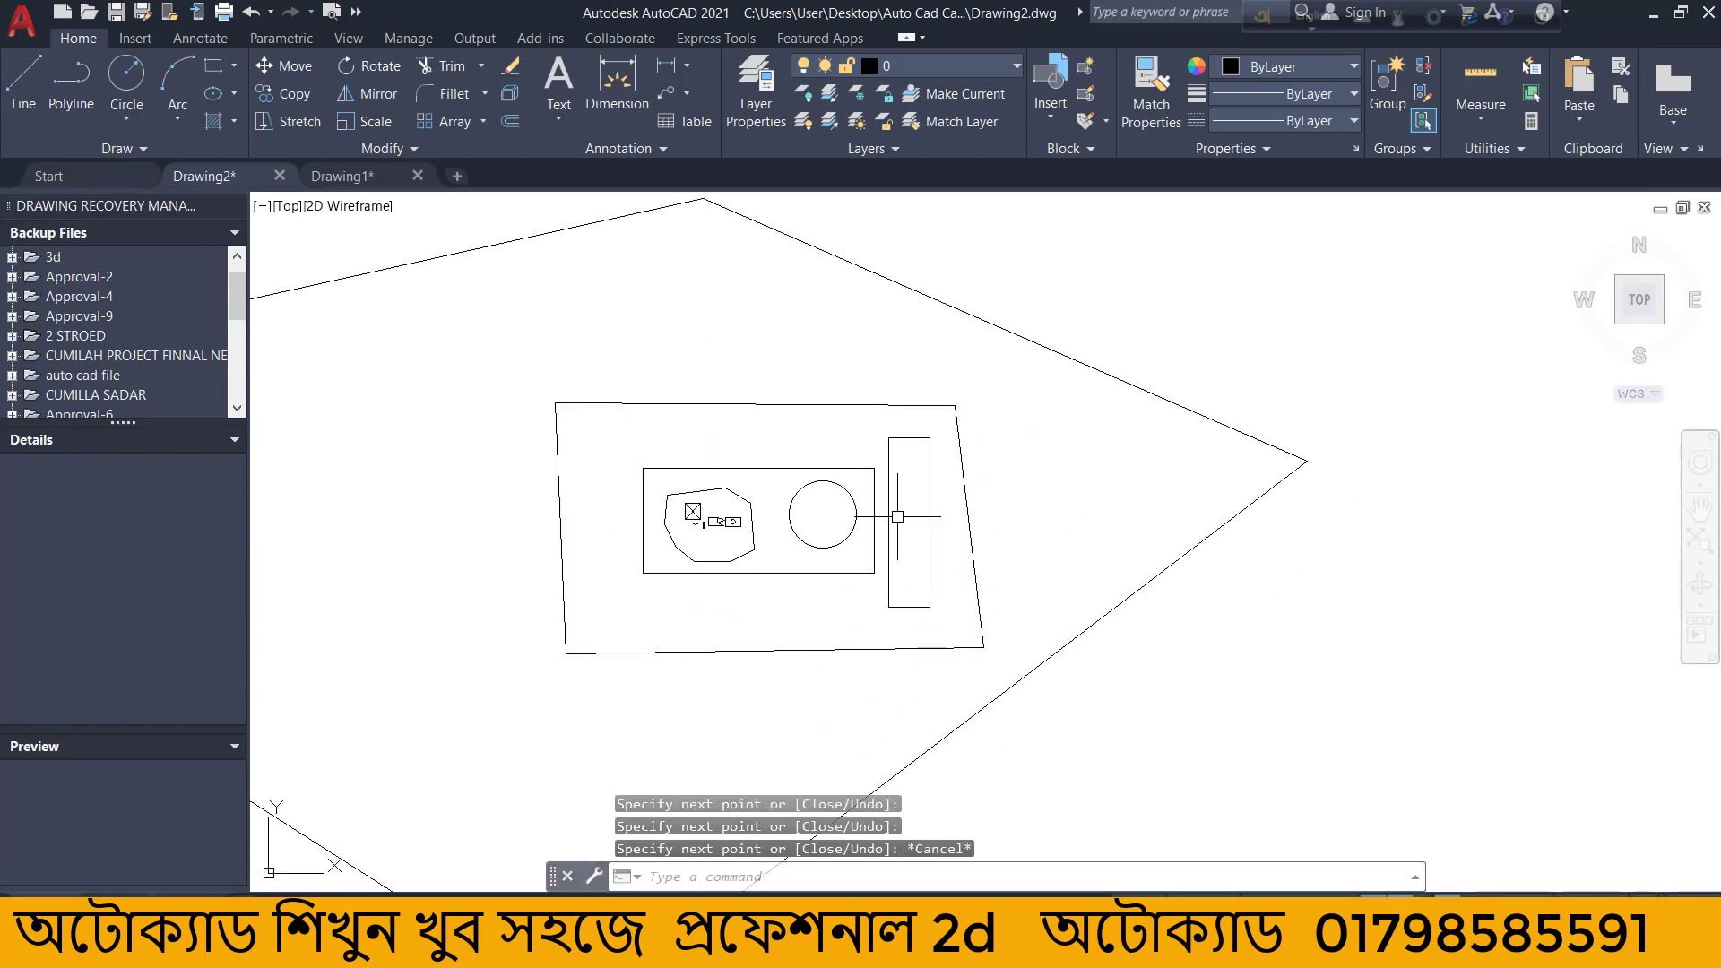
scroll(1053, 550, down, 5)
scroll(956, 544, down, 3)
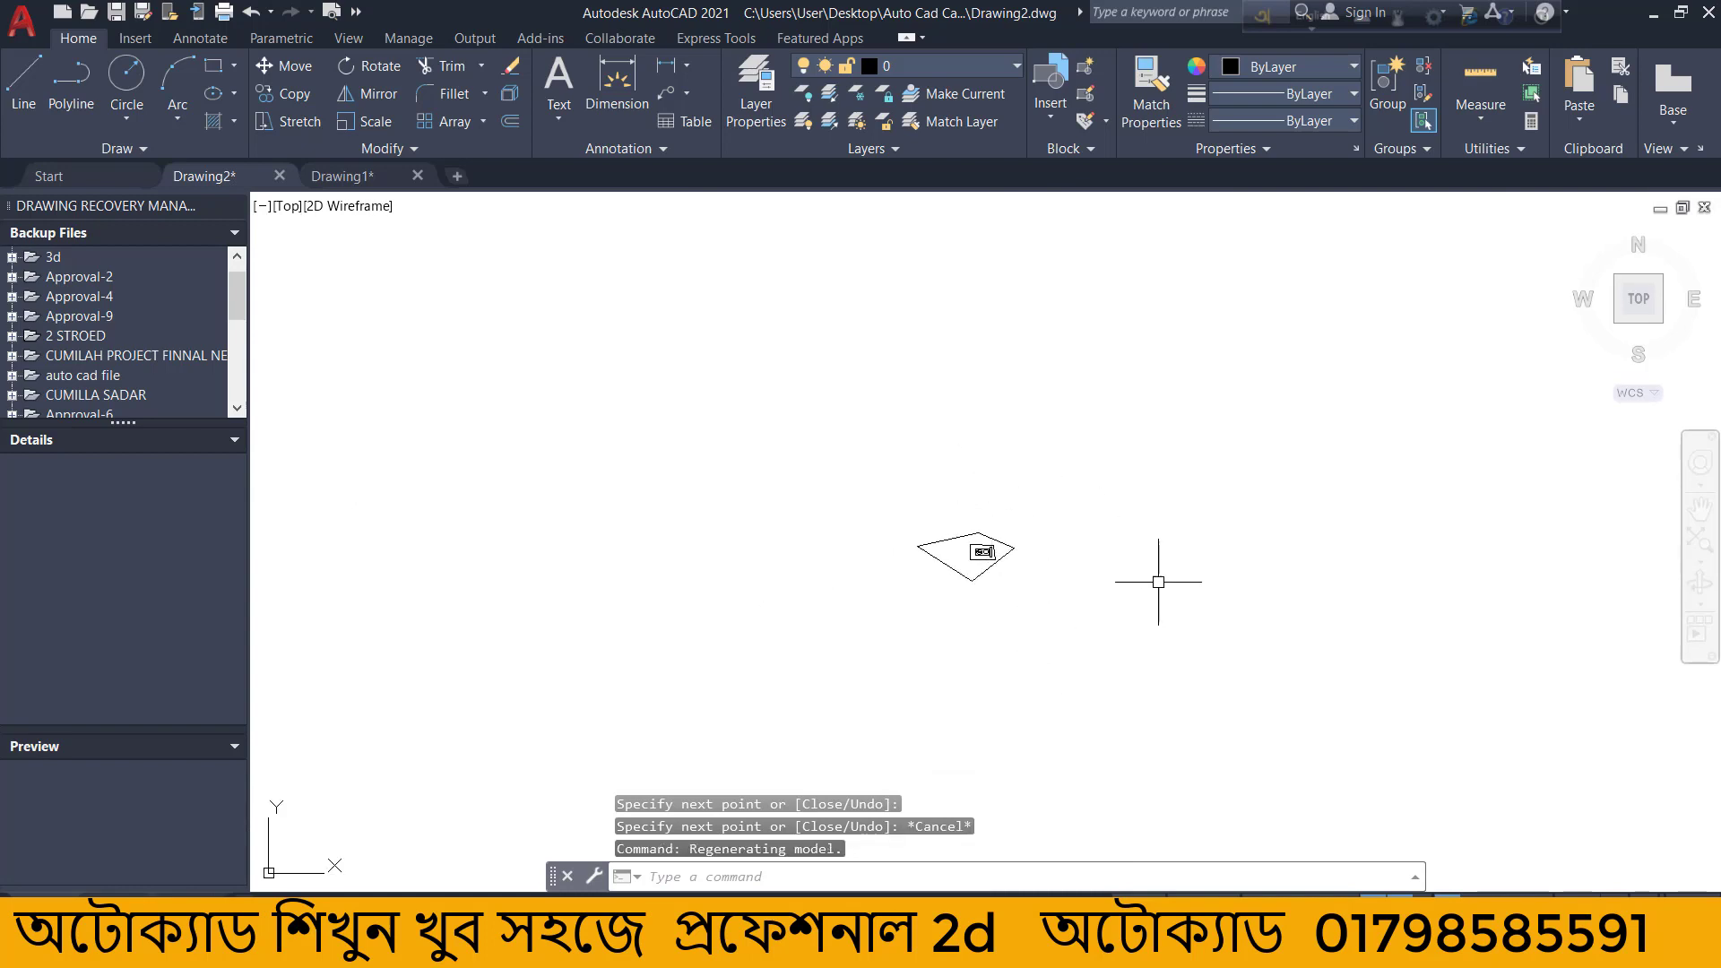
scroll(684, 529, up, 6)
scroll(684, 530, down, 2)
scroll(1153, 488, down, 2)
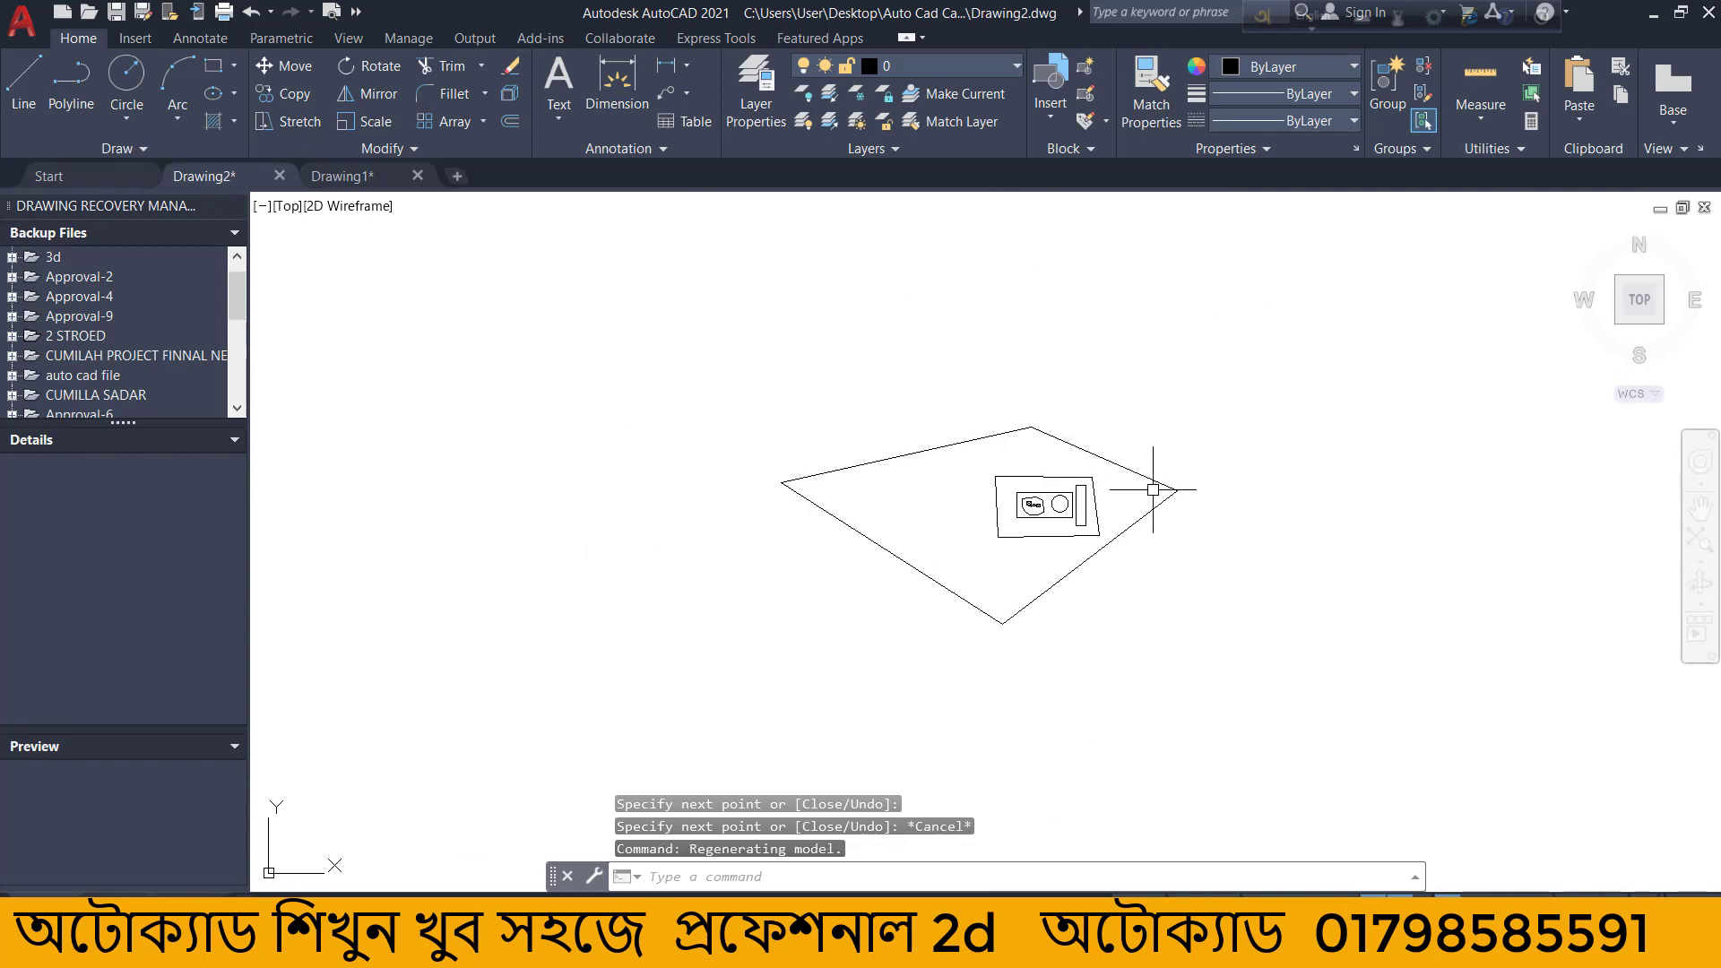
scroll(1153, 487, up, 4)
scroll(928, 447, up, 4)
key(Escape)
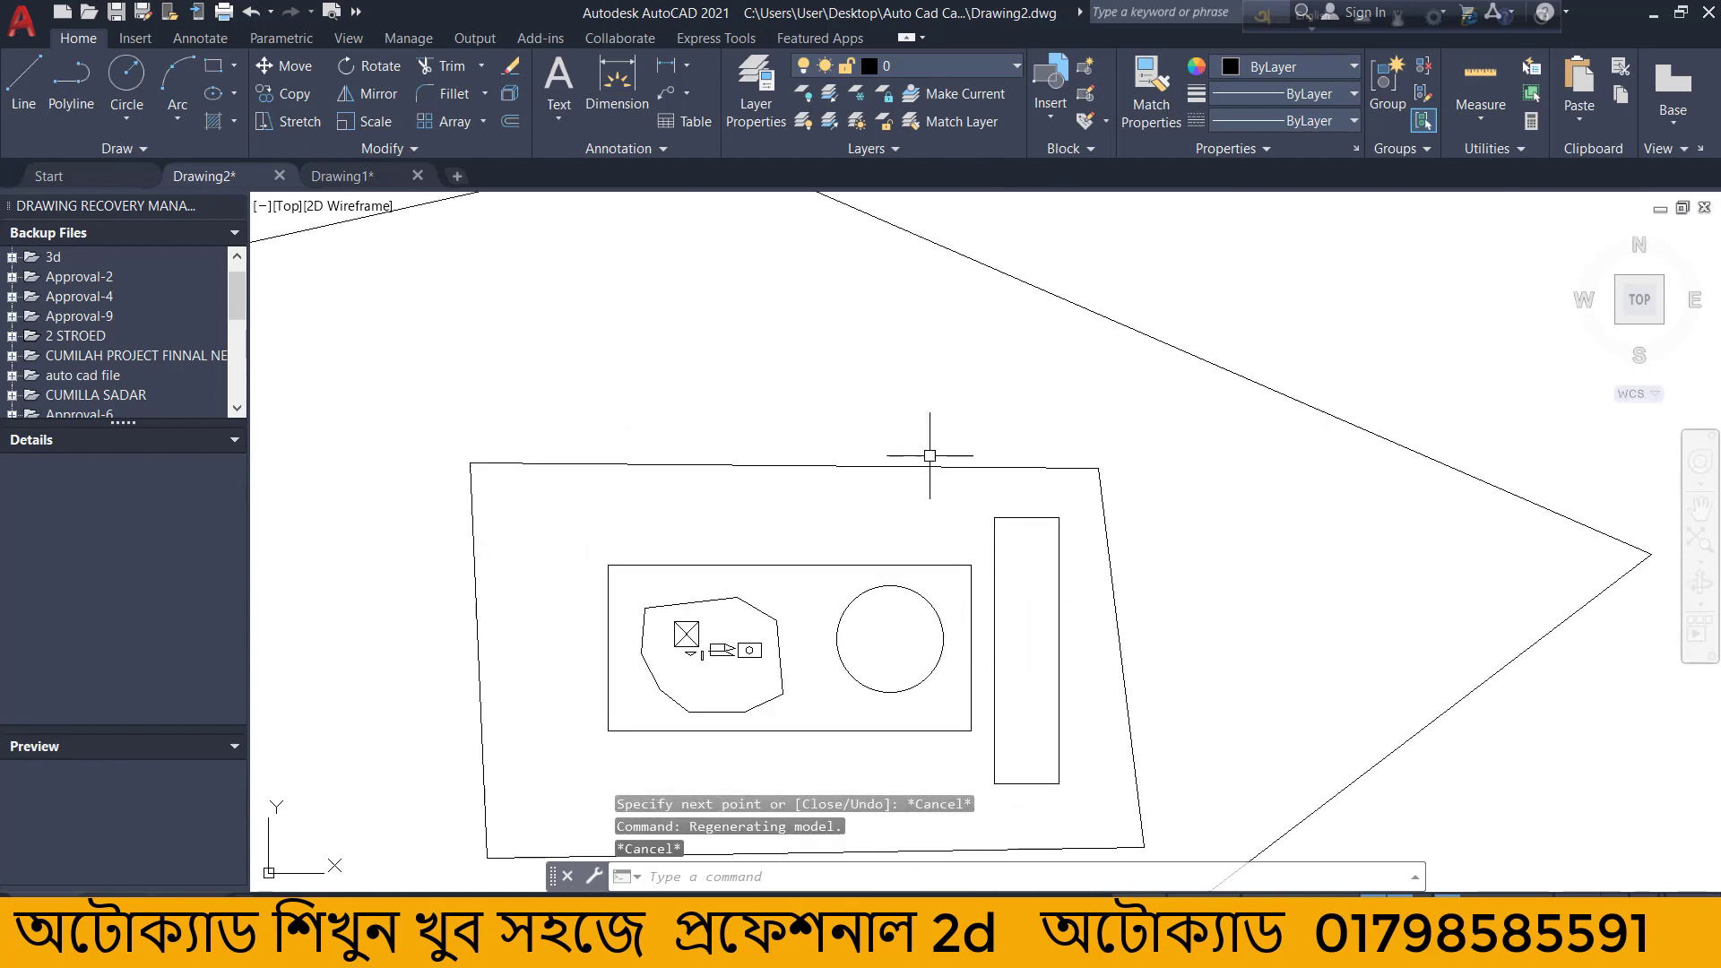
Draw a single line sloping down to the right, outside the upper-right edge of the large four-sided outline, using the LINE command.
scroll(937, 476, down, 5)
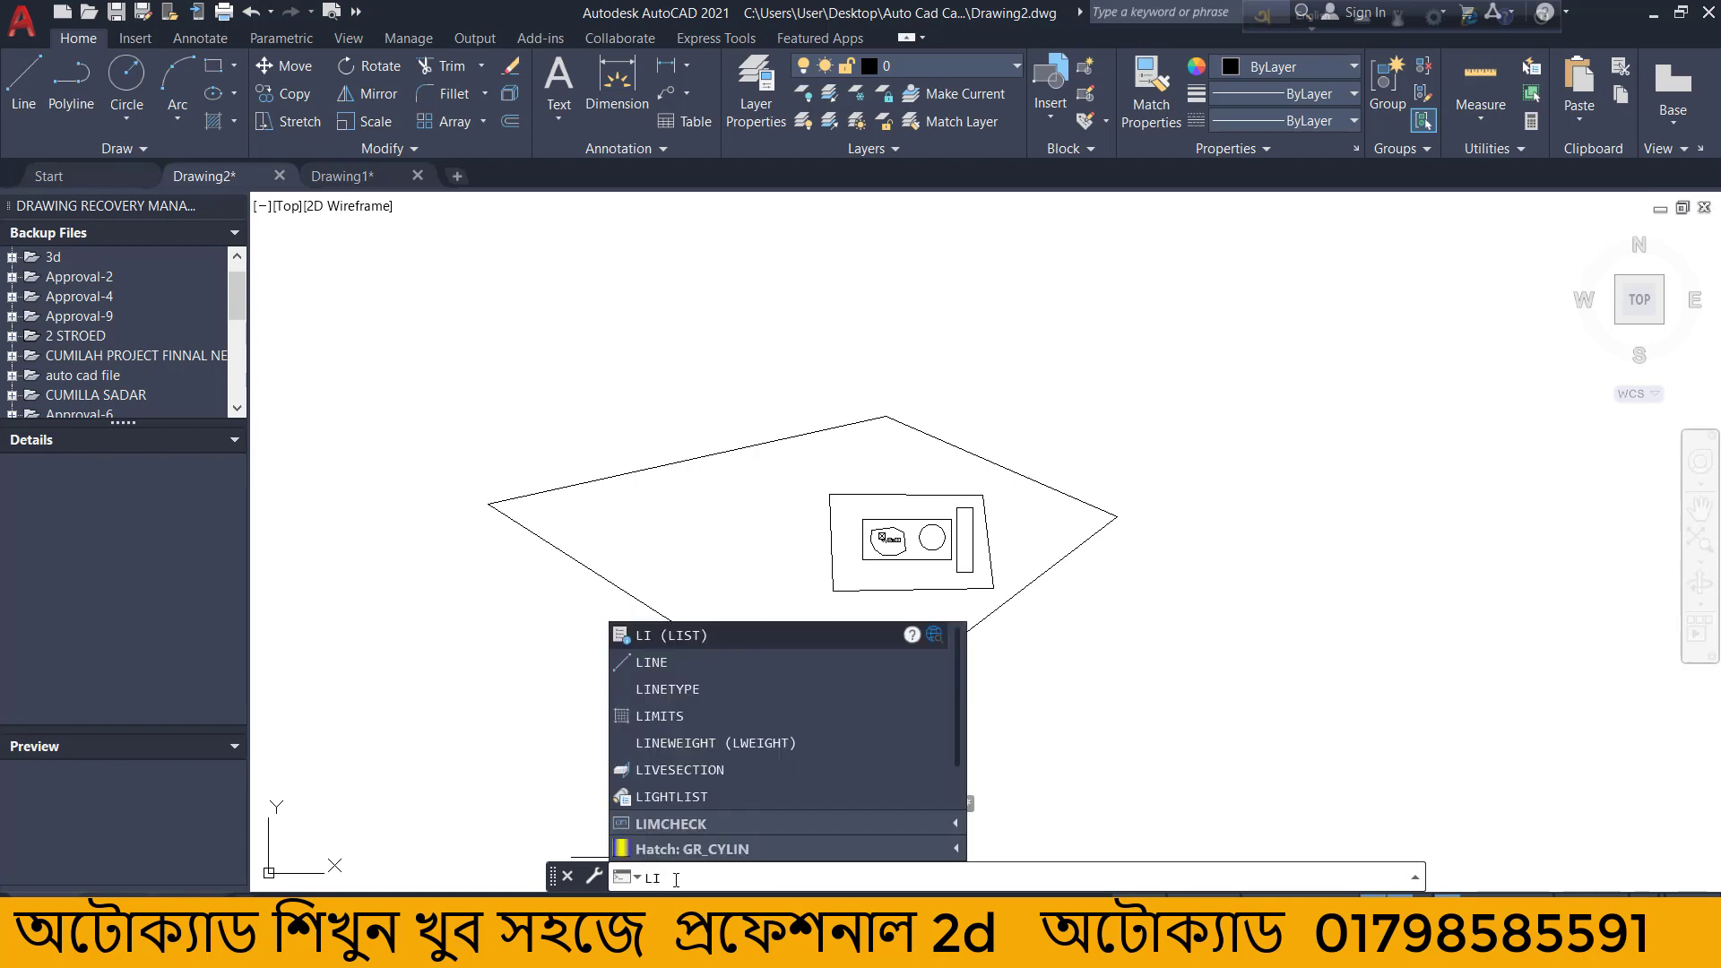
text(e)
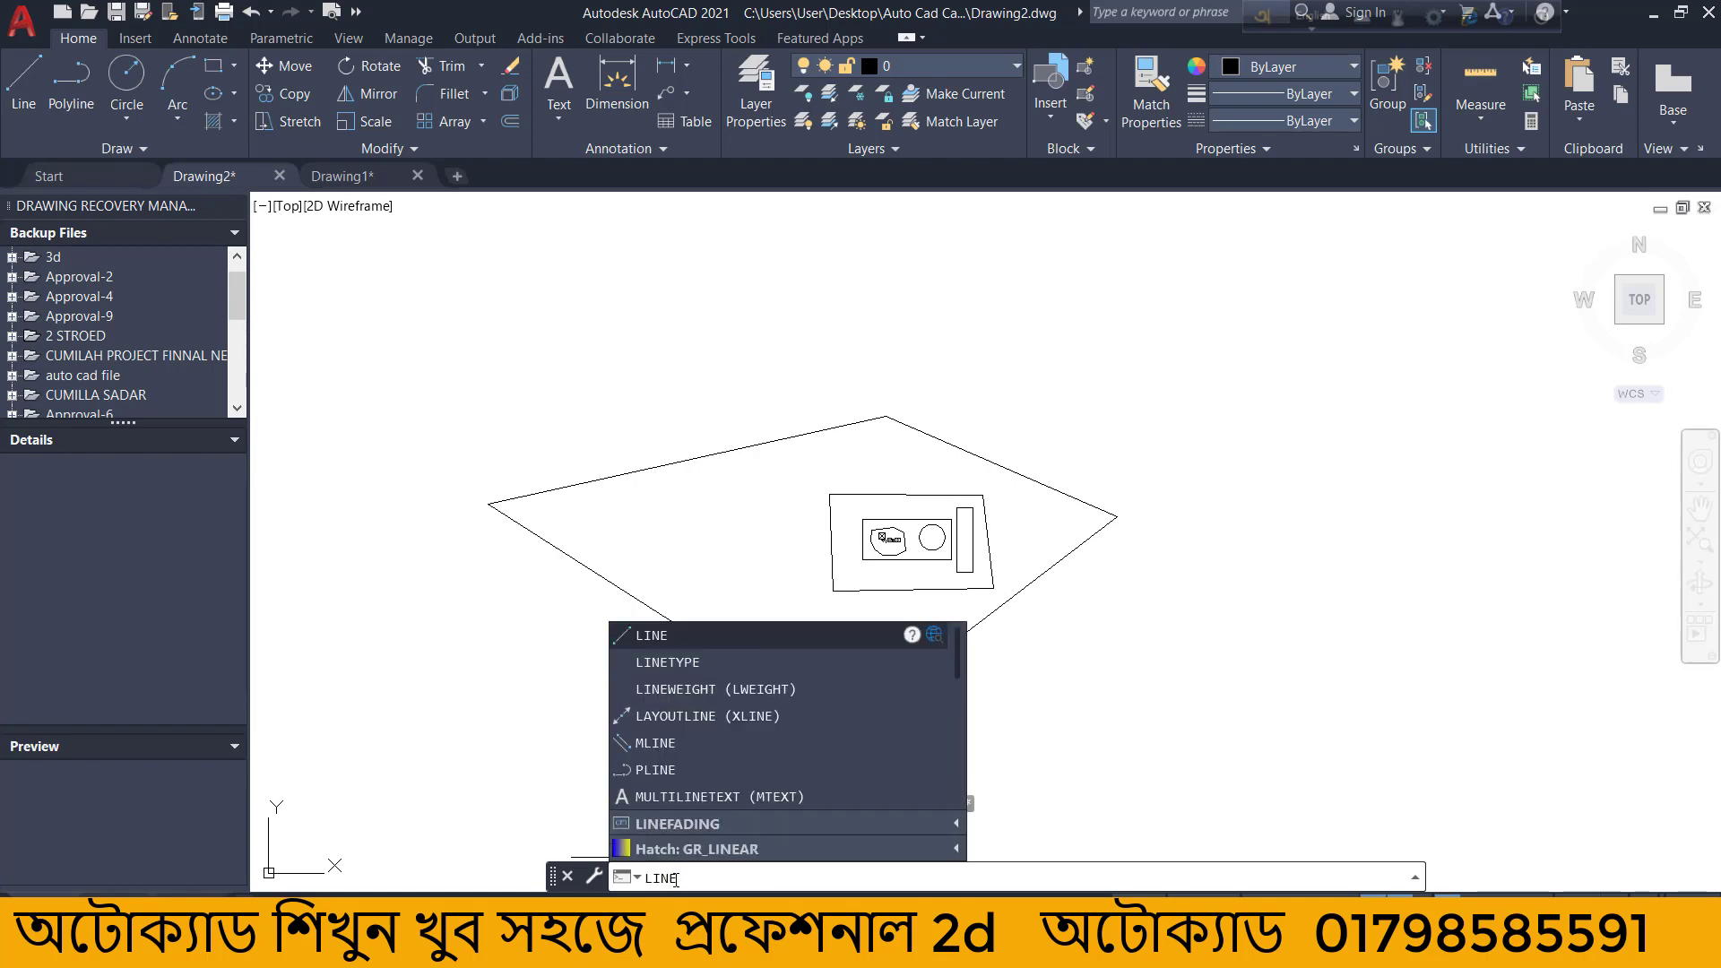
key(Return)
click(1046, 368)
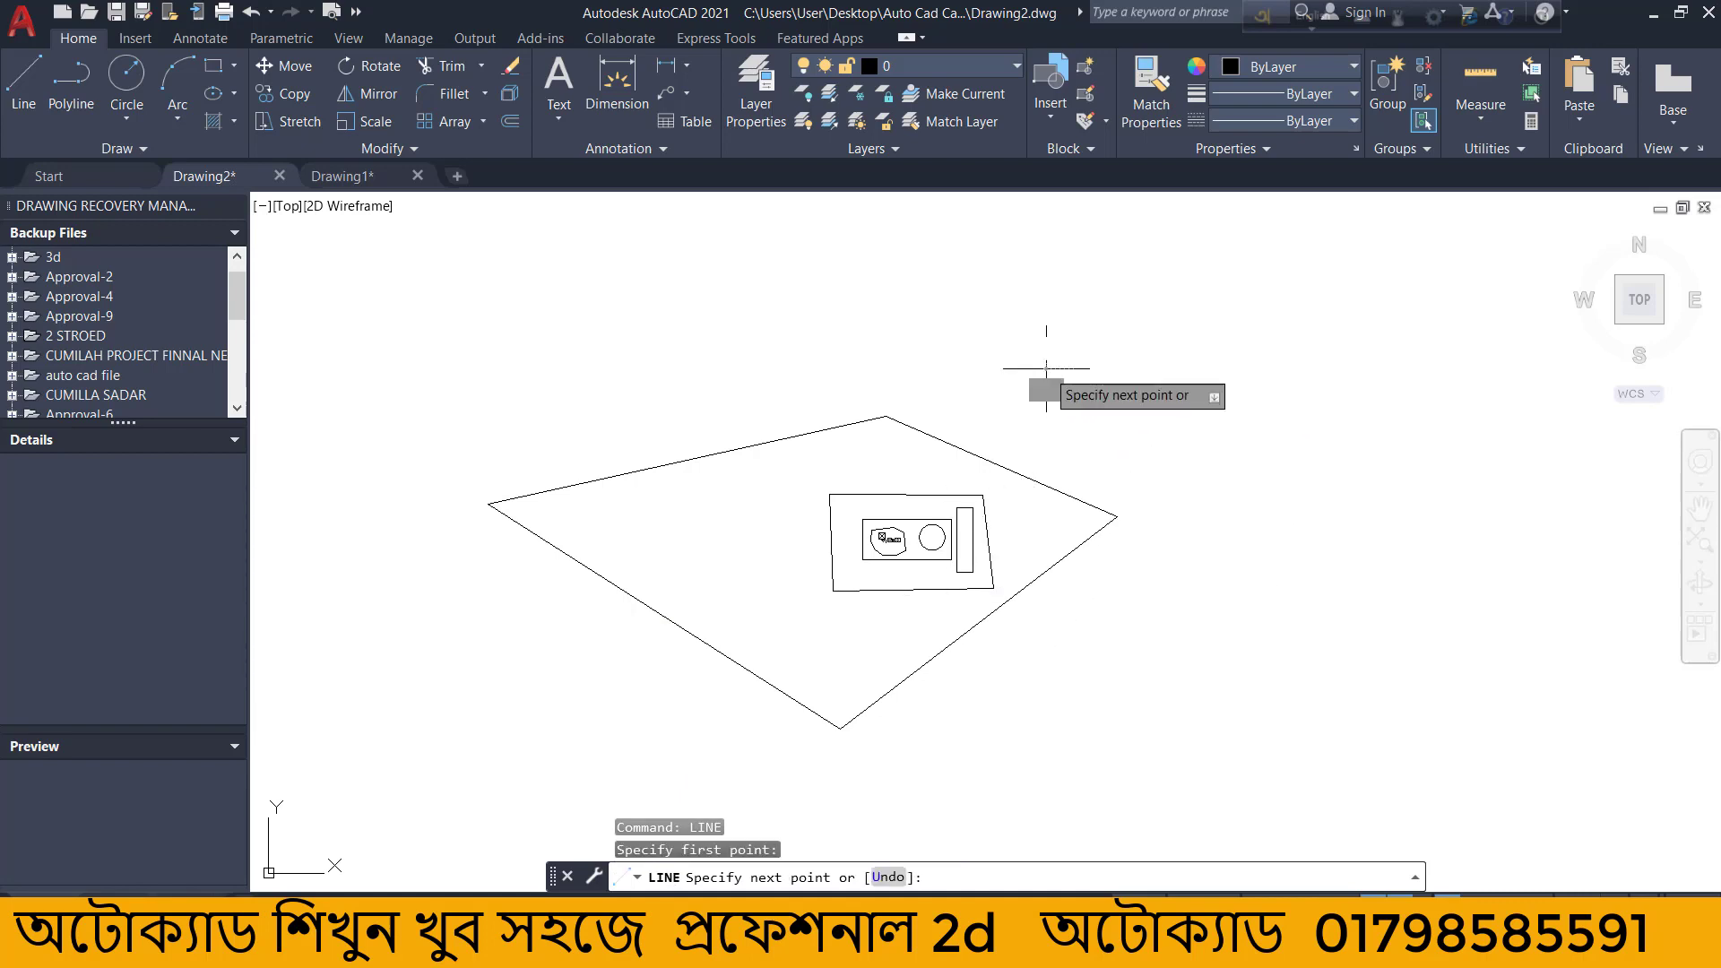
click(1210, 485)
key(Escape)
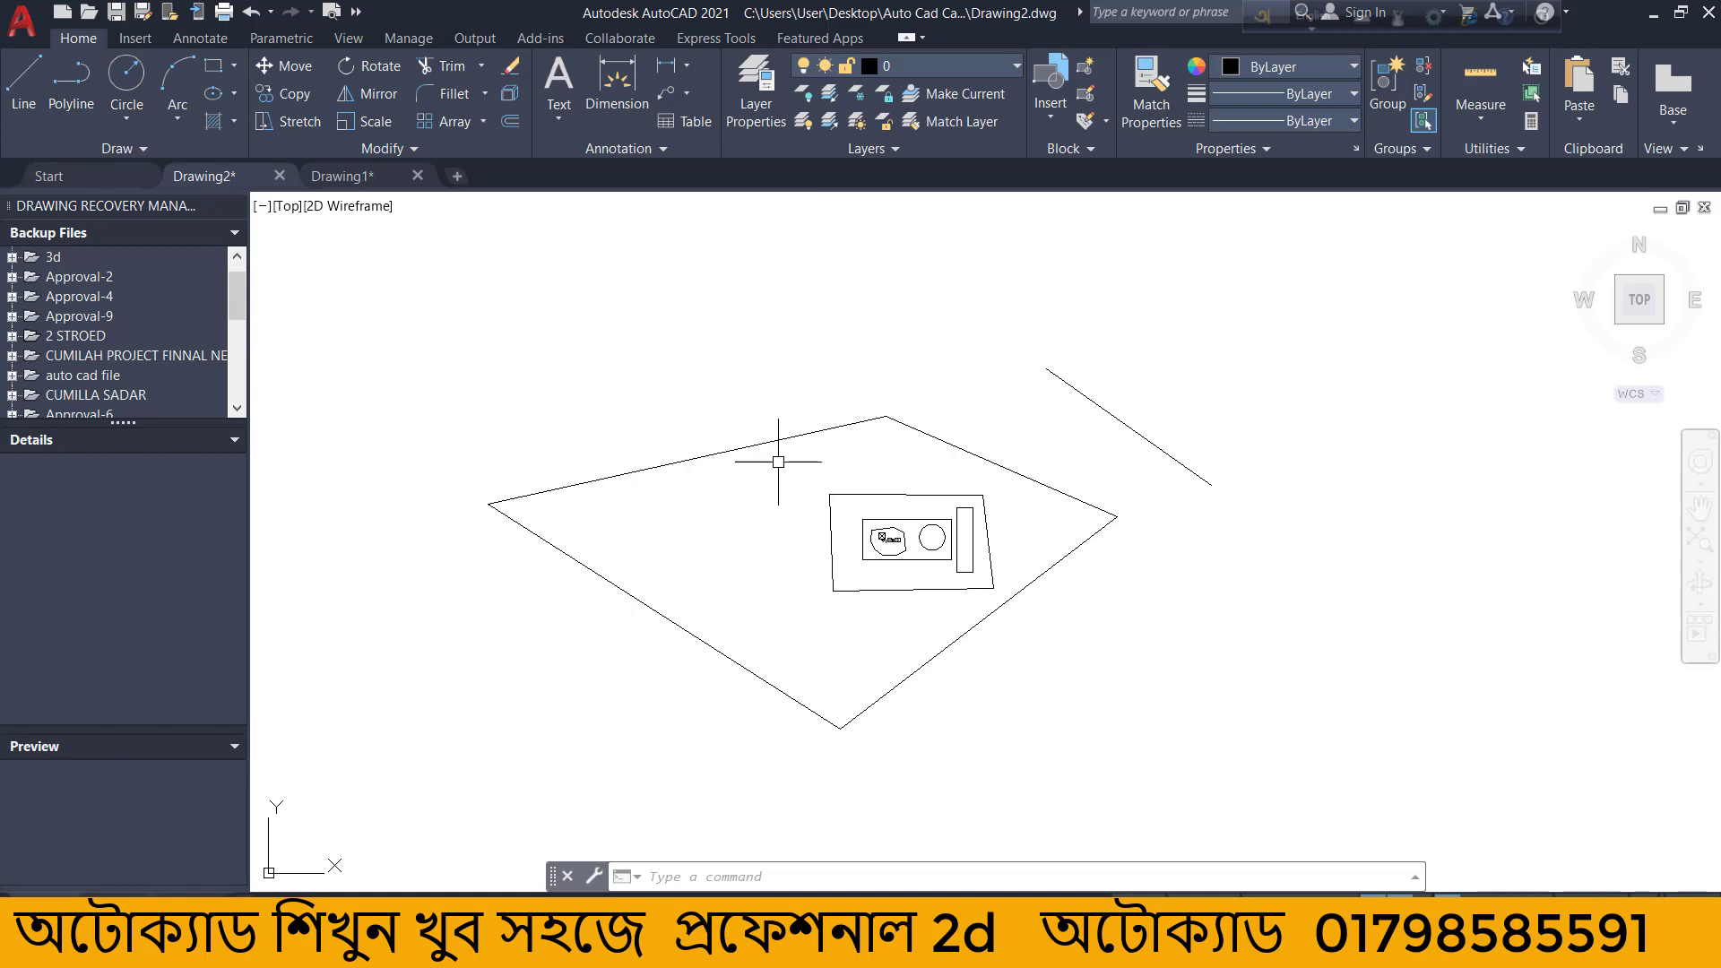
Draw a tilted ellipse above the upper-left edge of the large four-sided outline by its center and two axis points.
scroll(781, 459, up, 4)
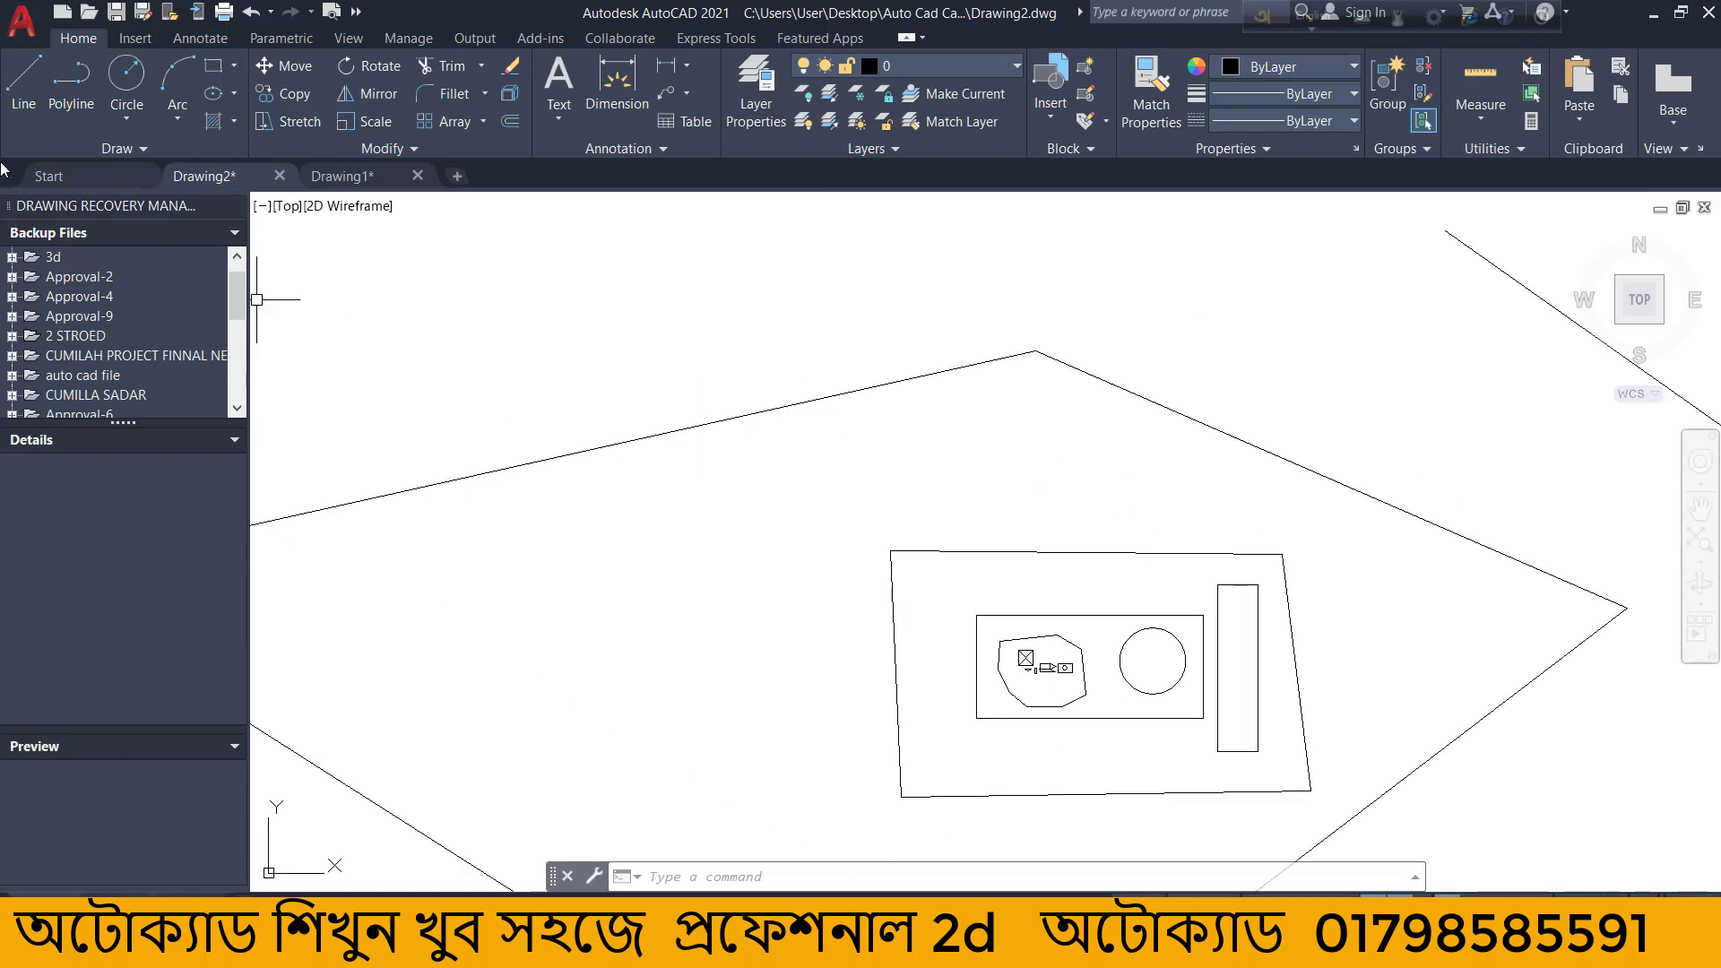
click(215, 96)
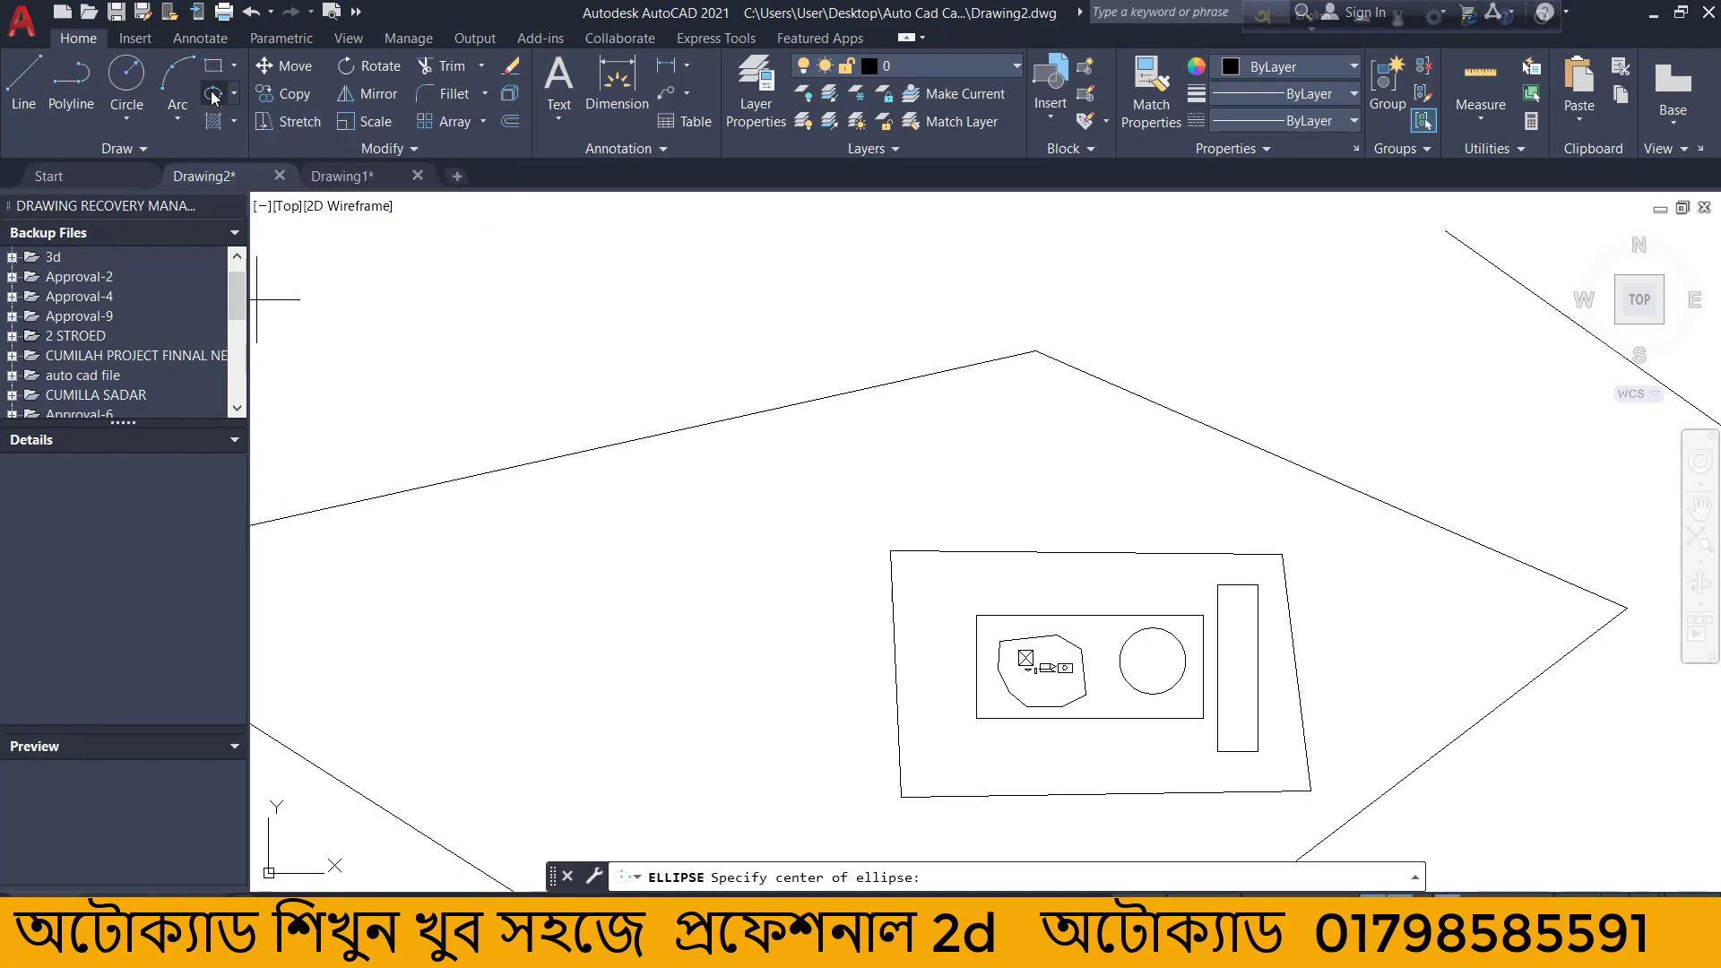
click(549, 302)
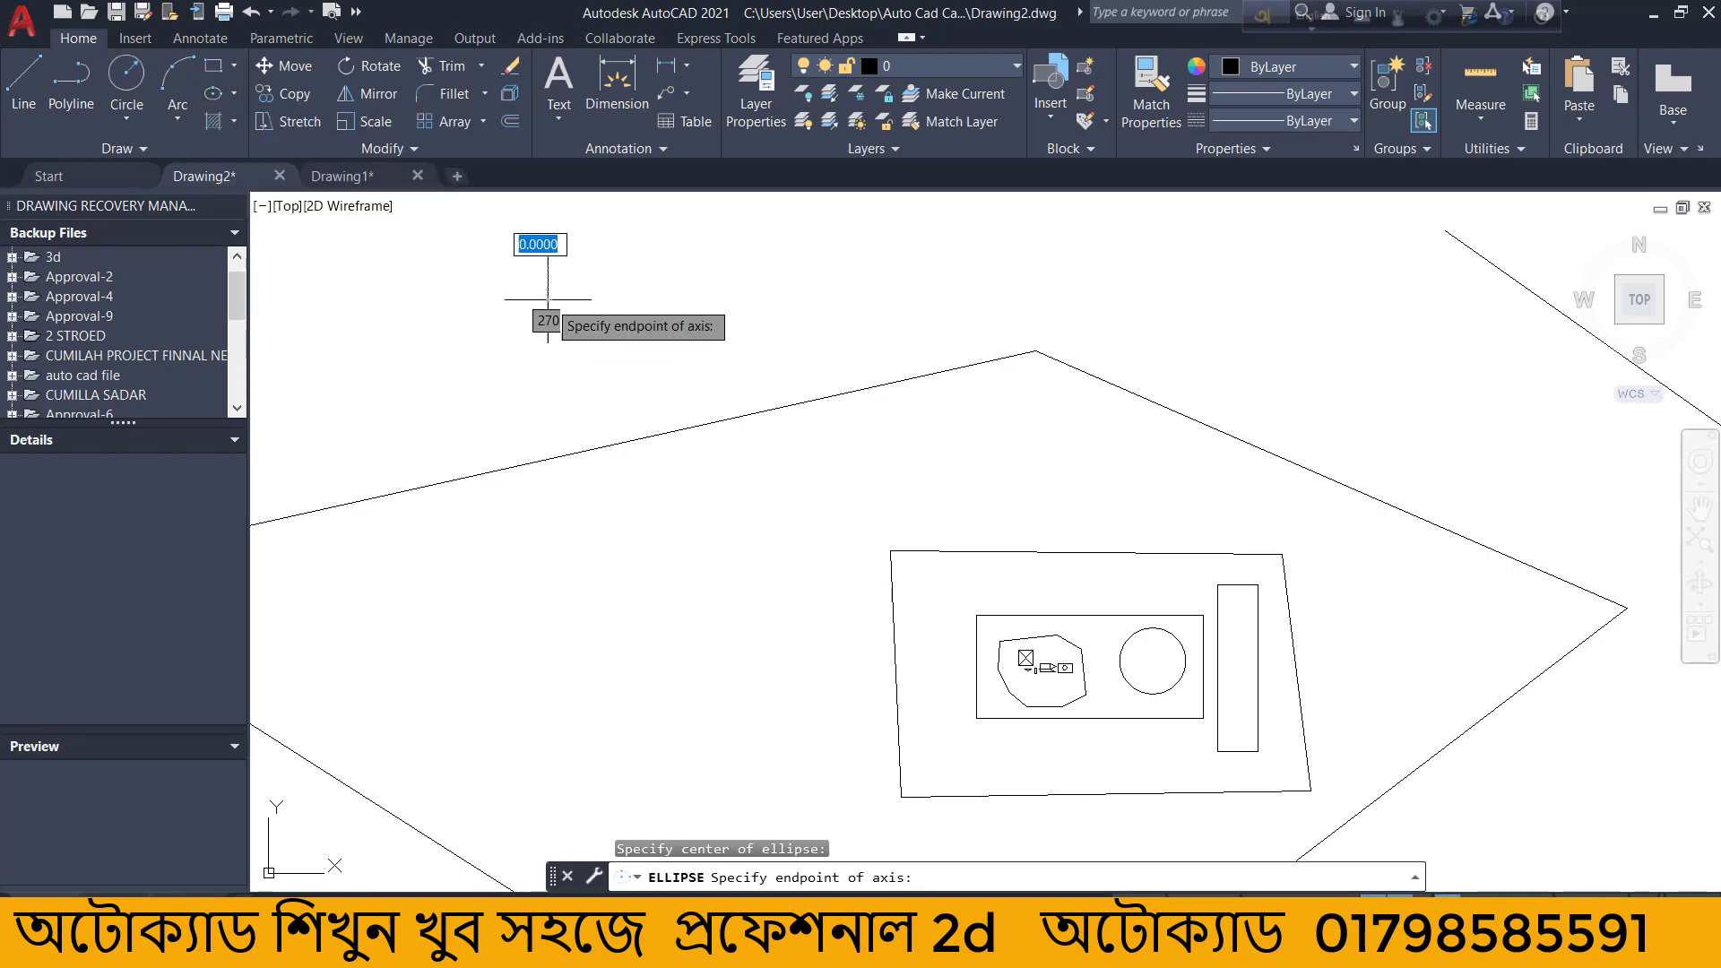
click(565, 370)
click(449, 359)
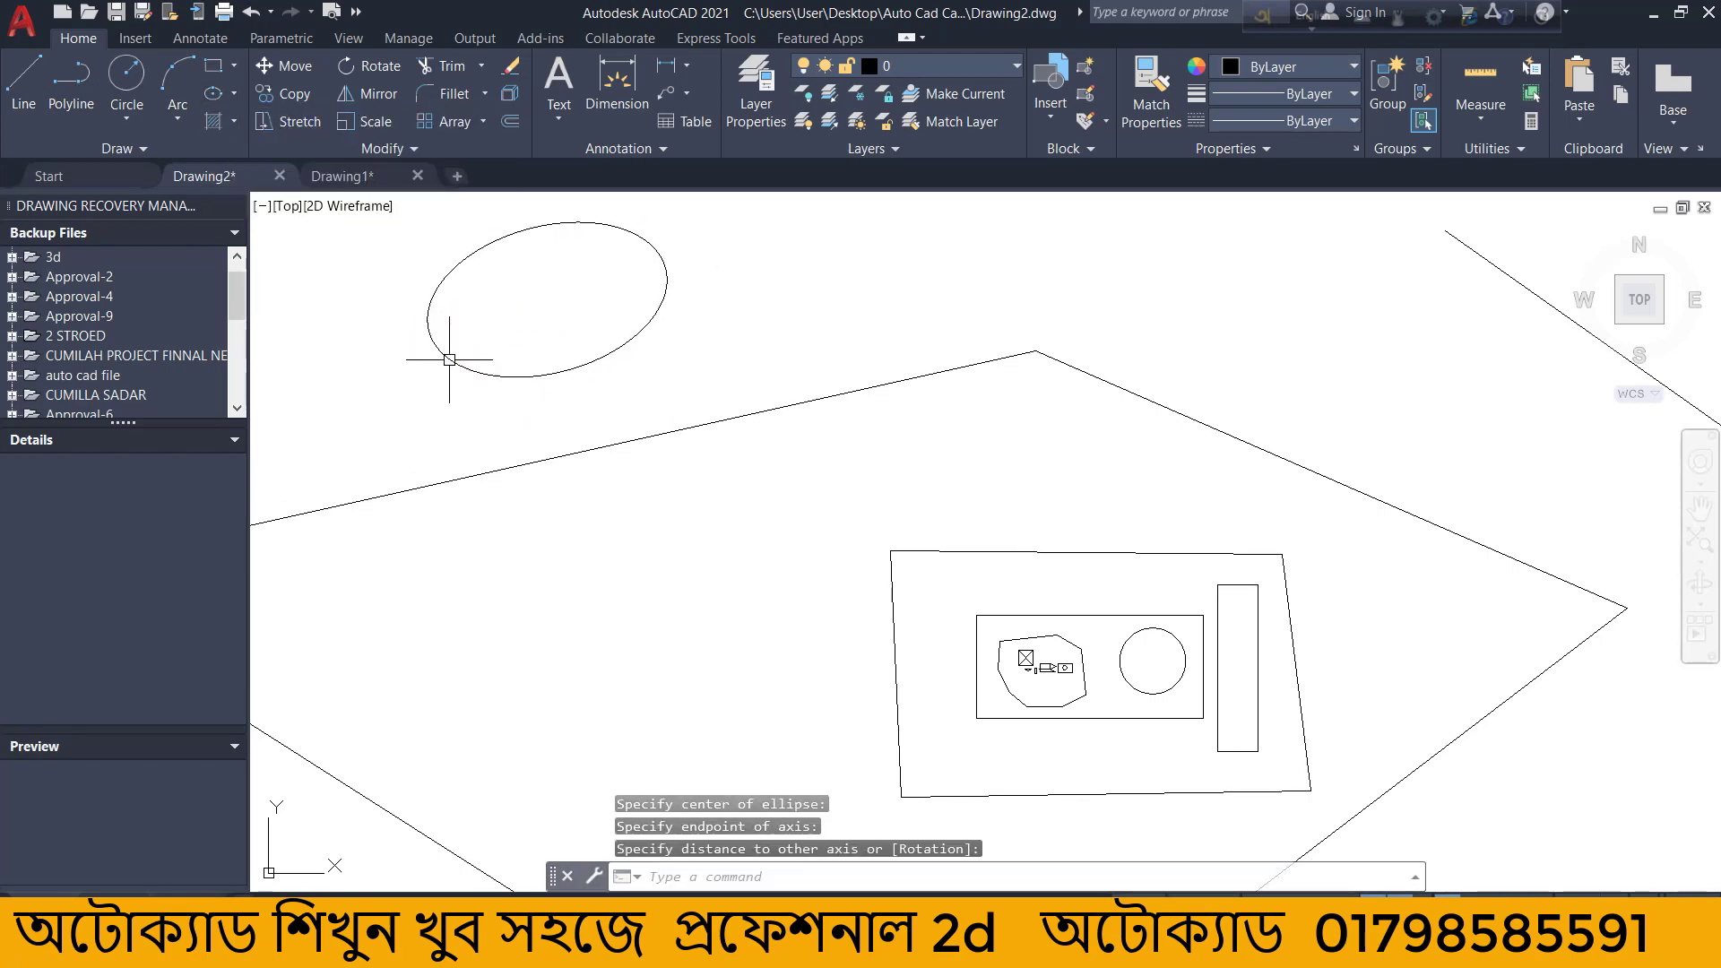
scroll(628, 285, down, 5)
scroll(607, 325, up, 3)
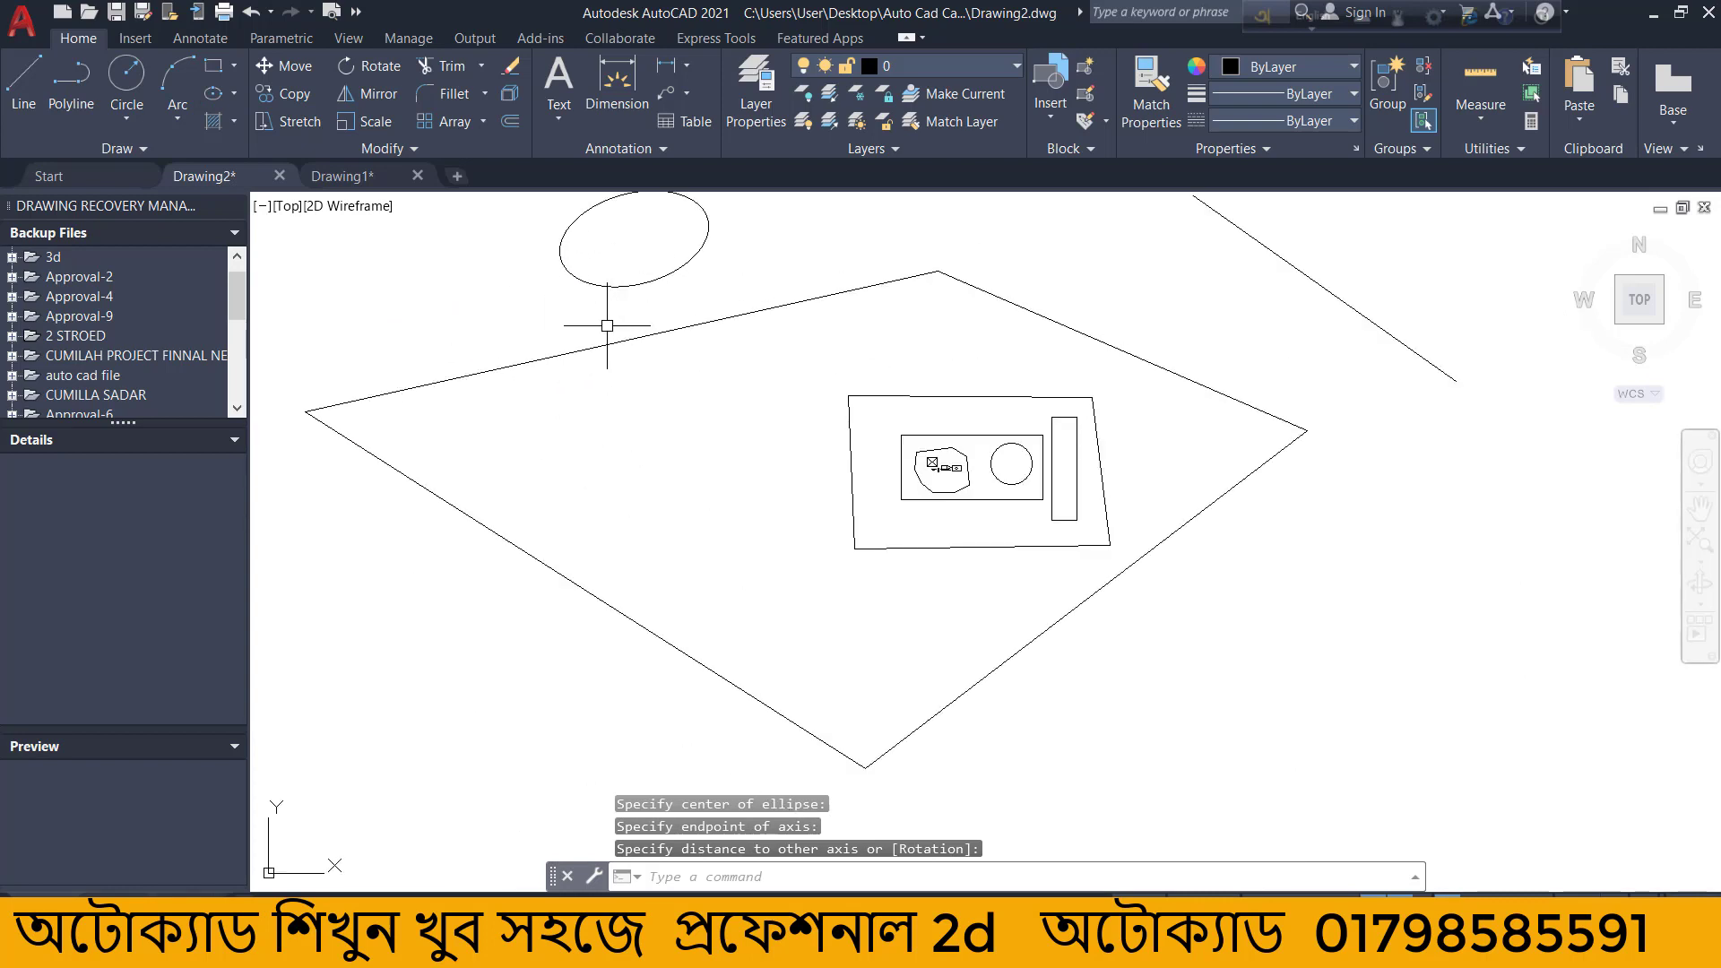
scroll(522, 329, down, 2)
scroll(560, 287, up, 2)
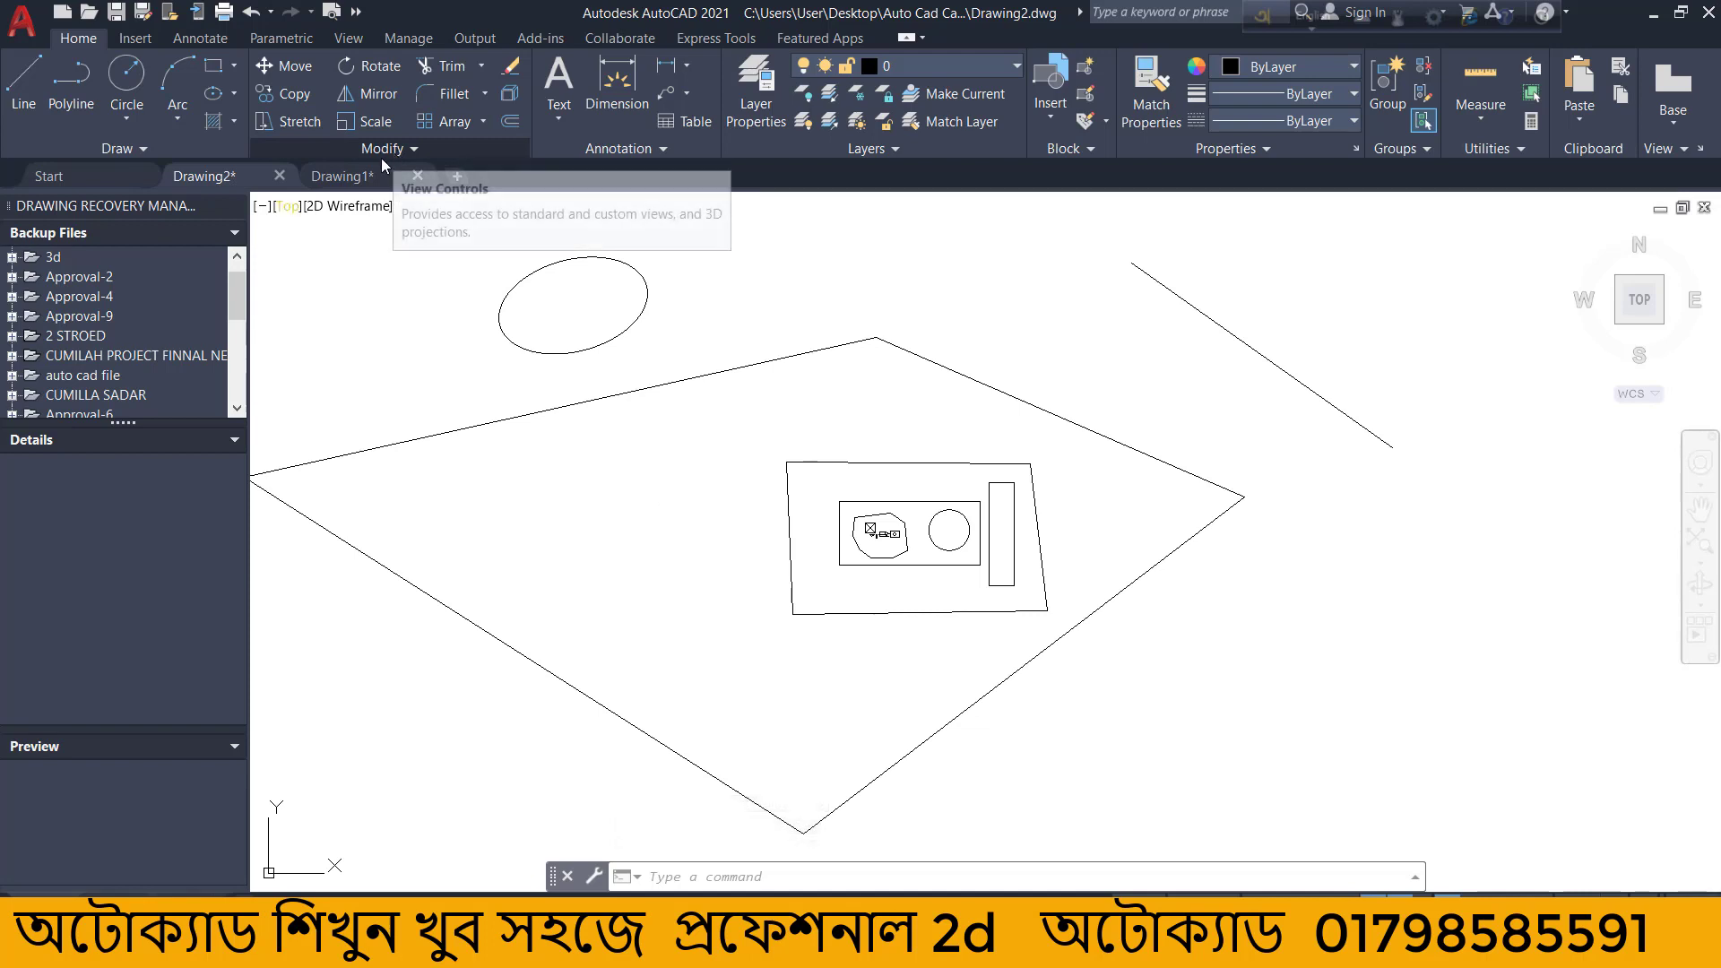
scroll(804, 407, down, 5)
scroll(863, 341, up, 2)
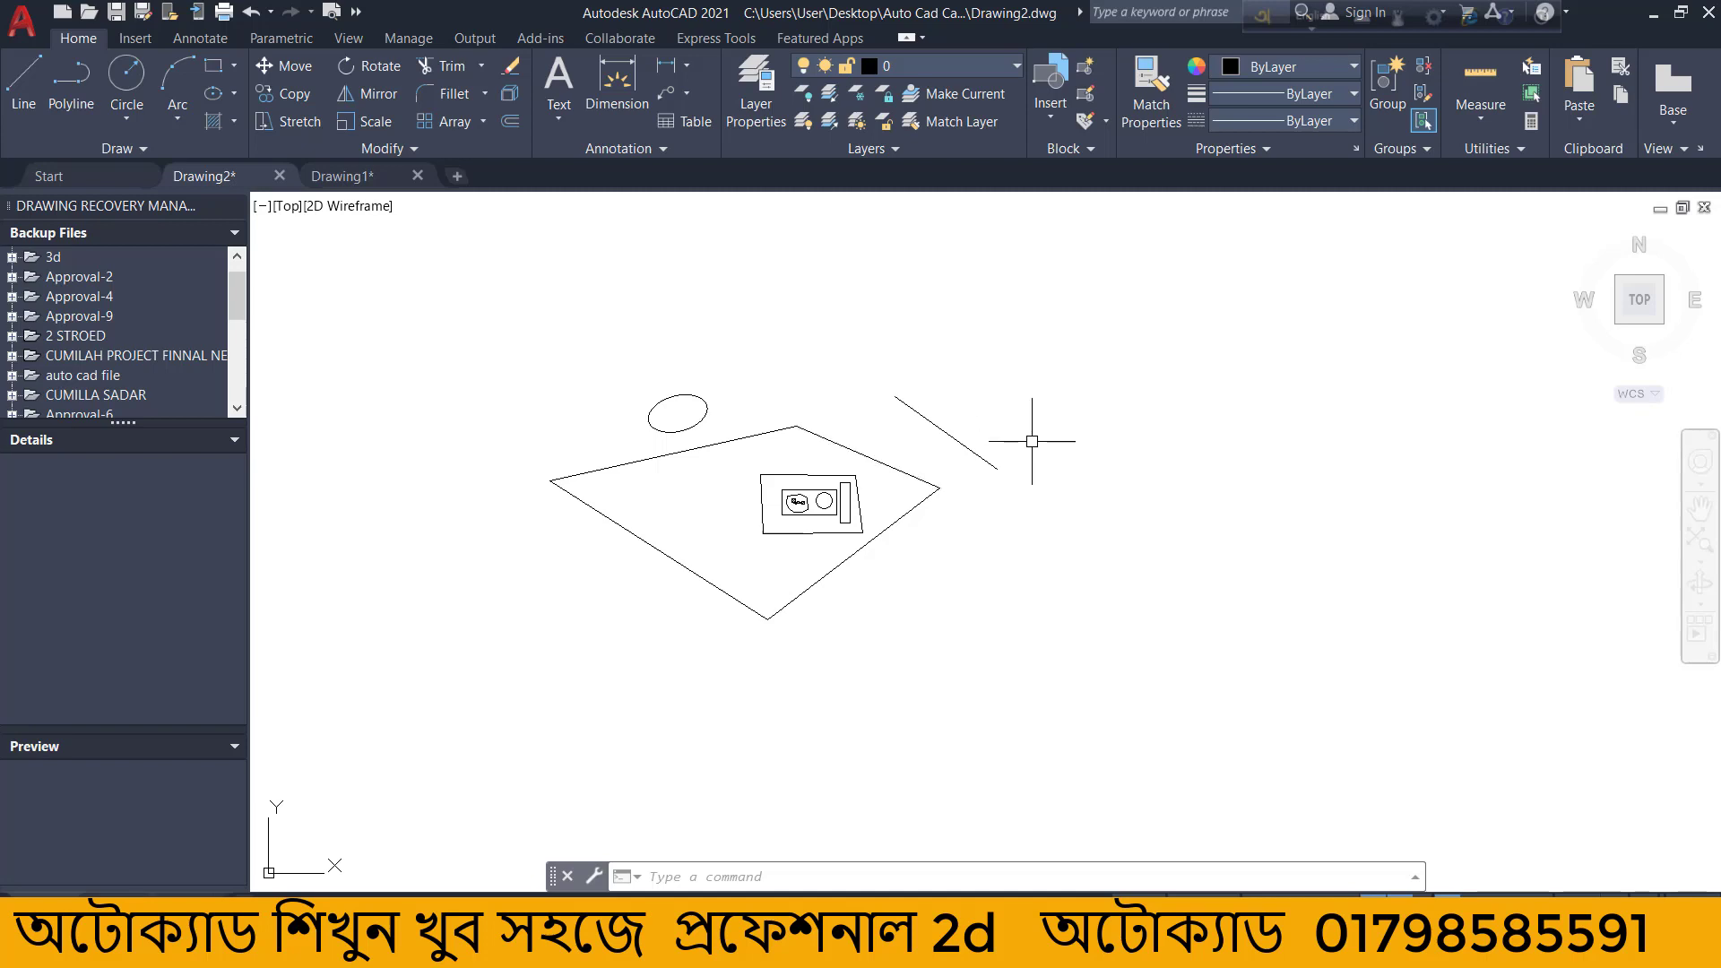
scroll(1032, 441, down, 4)
scroll(972, 385, up, 6)
scroll(973, 385, down, 4)
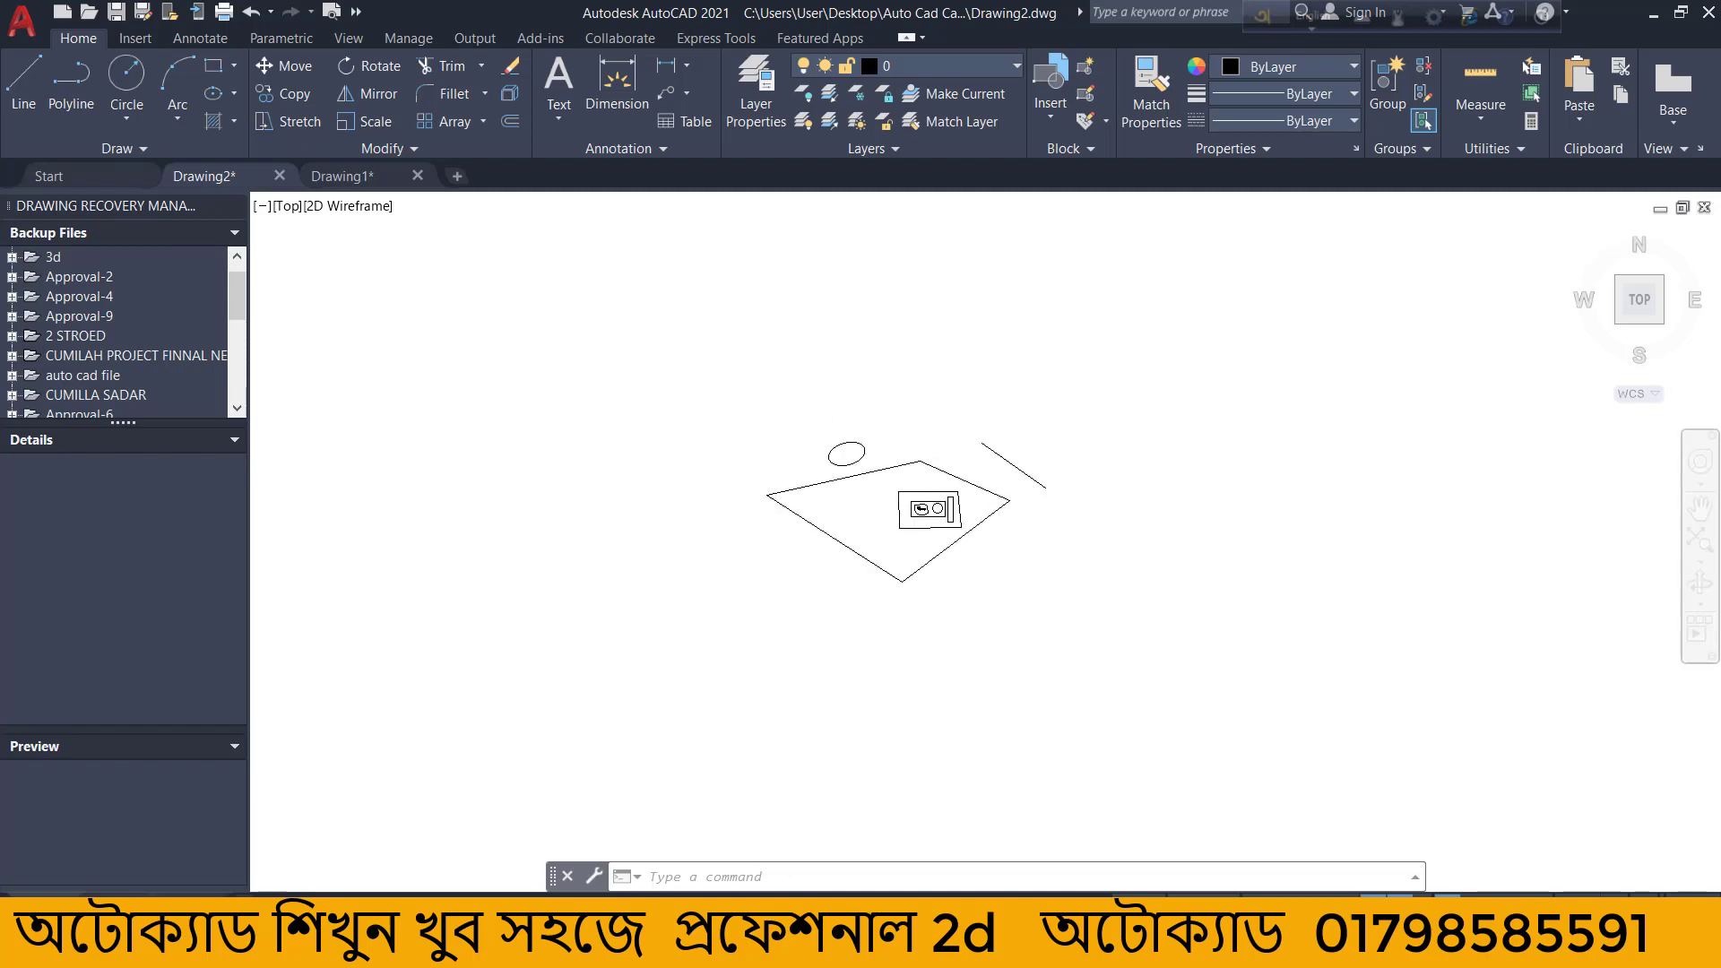
scroll(979, 507, up, 6)
scroll(852, 493, down, 5)
scroll(1007, 538, up, 5)
scroll(996, 553, down, 2)
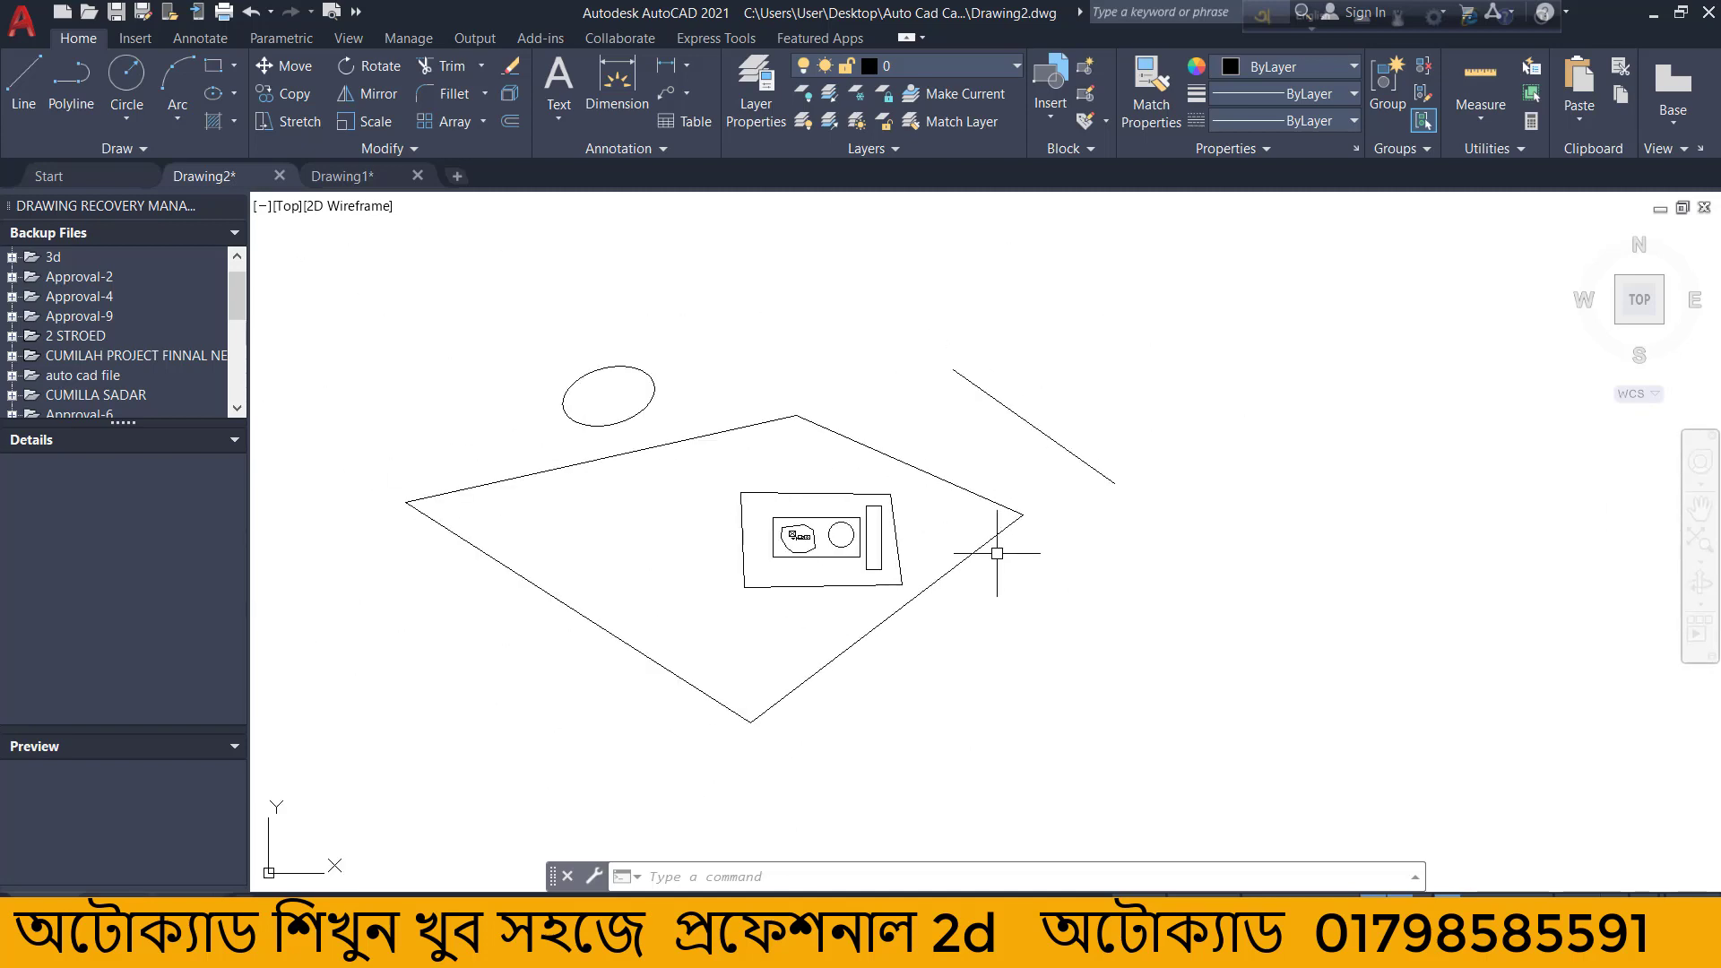
scroll(641, 430, up, 4)
scroll(772, 476, down, 4)
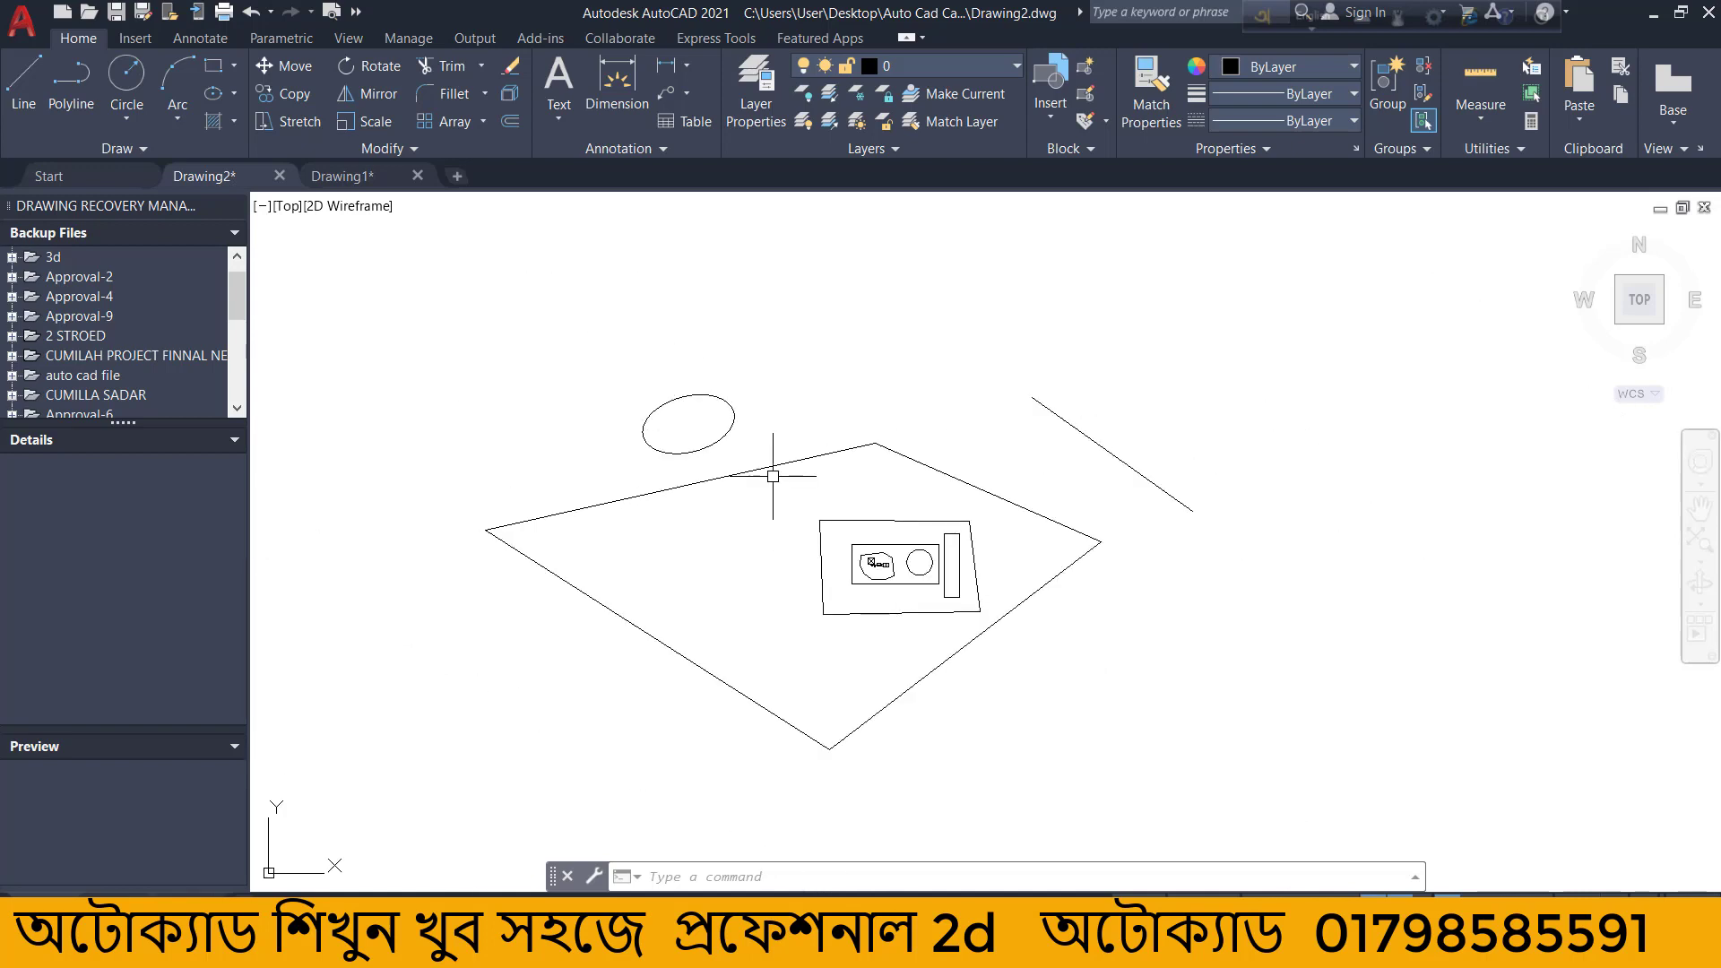
scroll(772, 476, up, 4)
scroll(773, 476, down, 4)
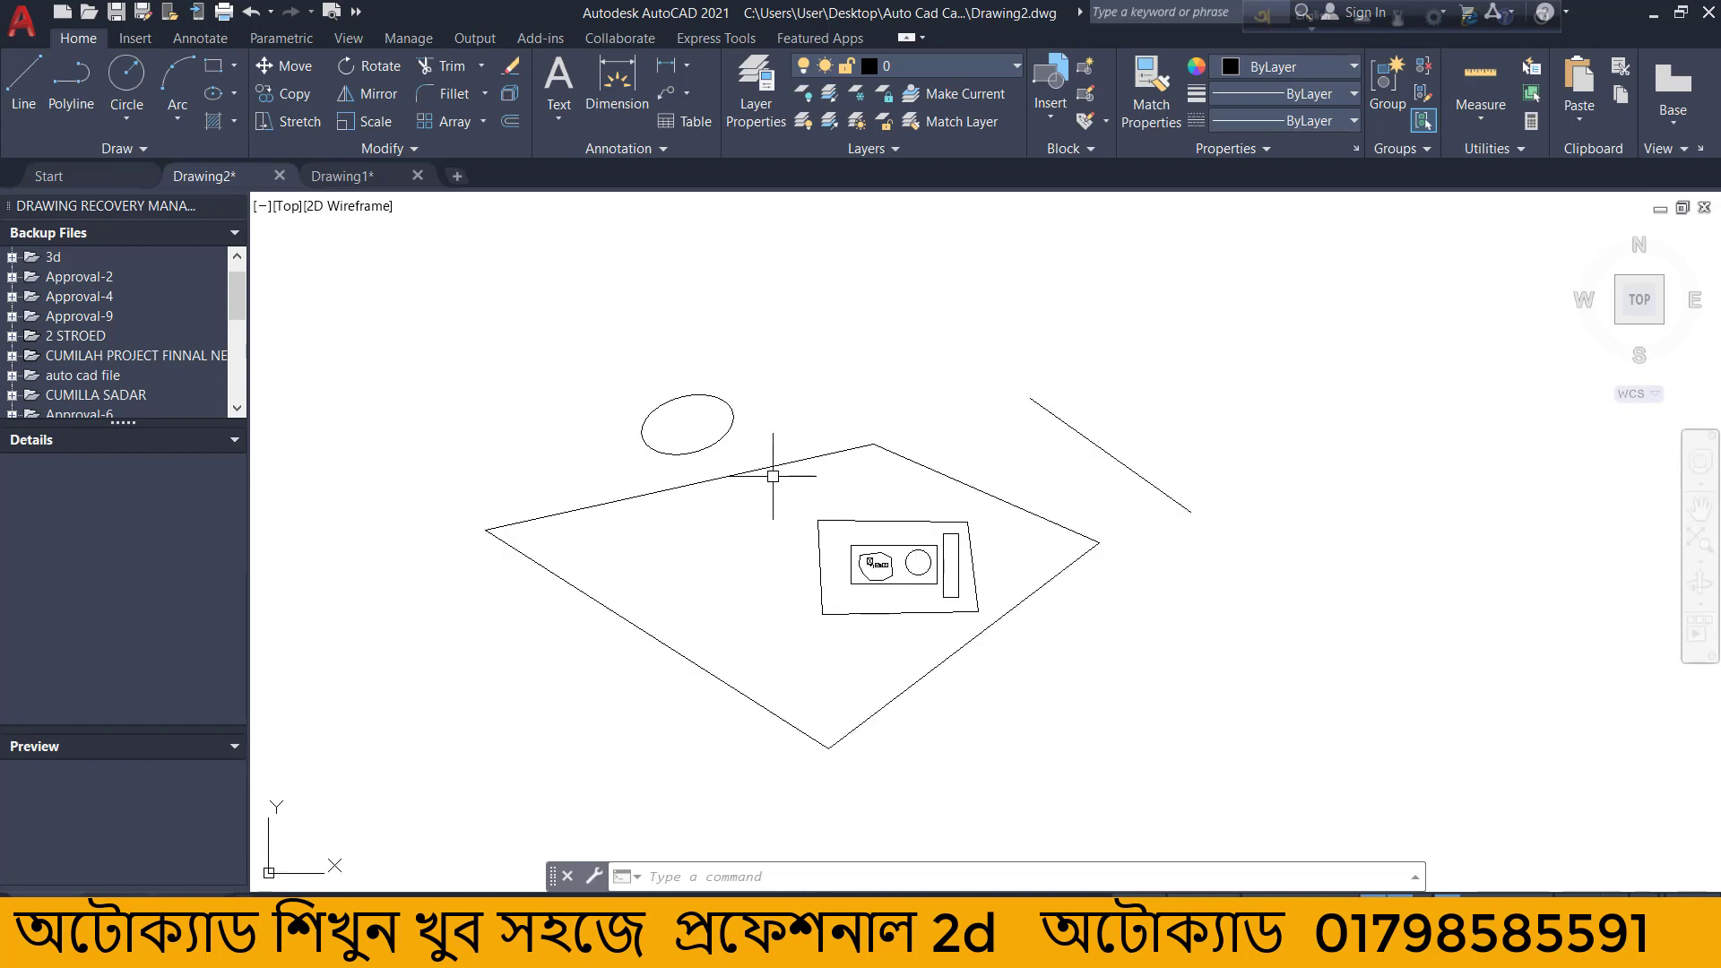
scroll(792, 507, up, 4)
scroll(795, 503, down, 1)
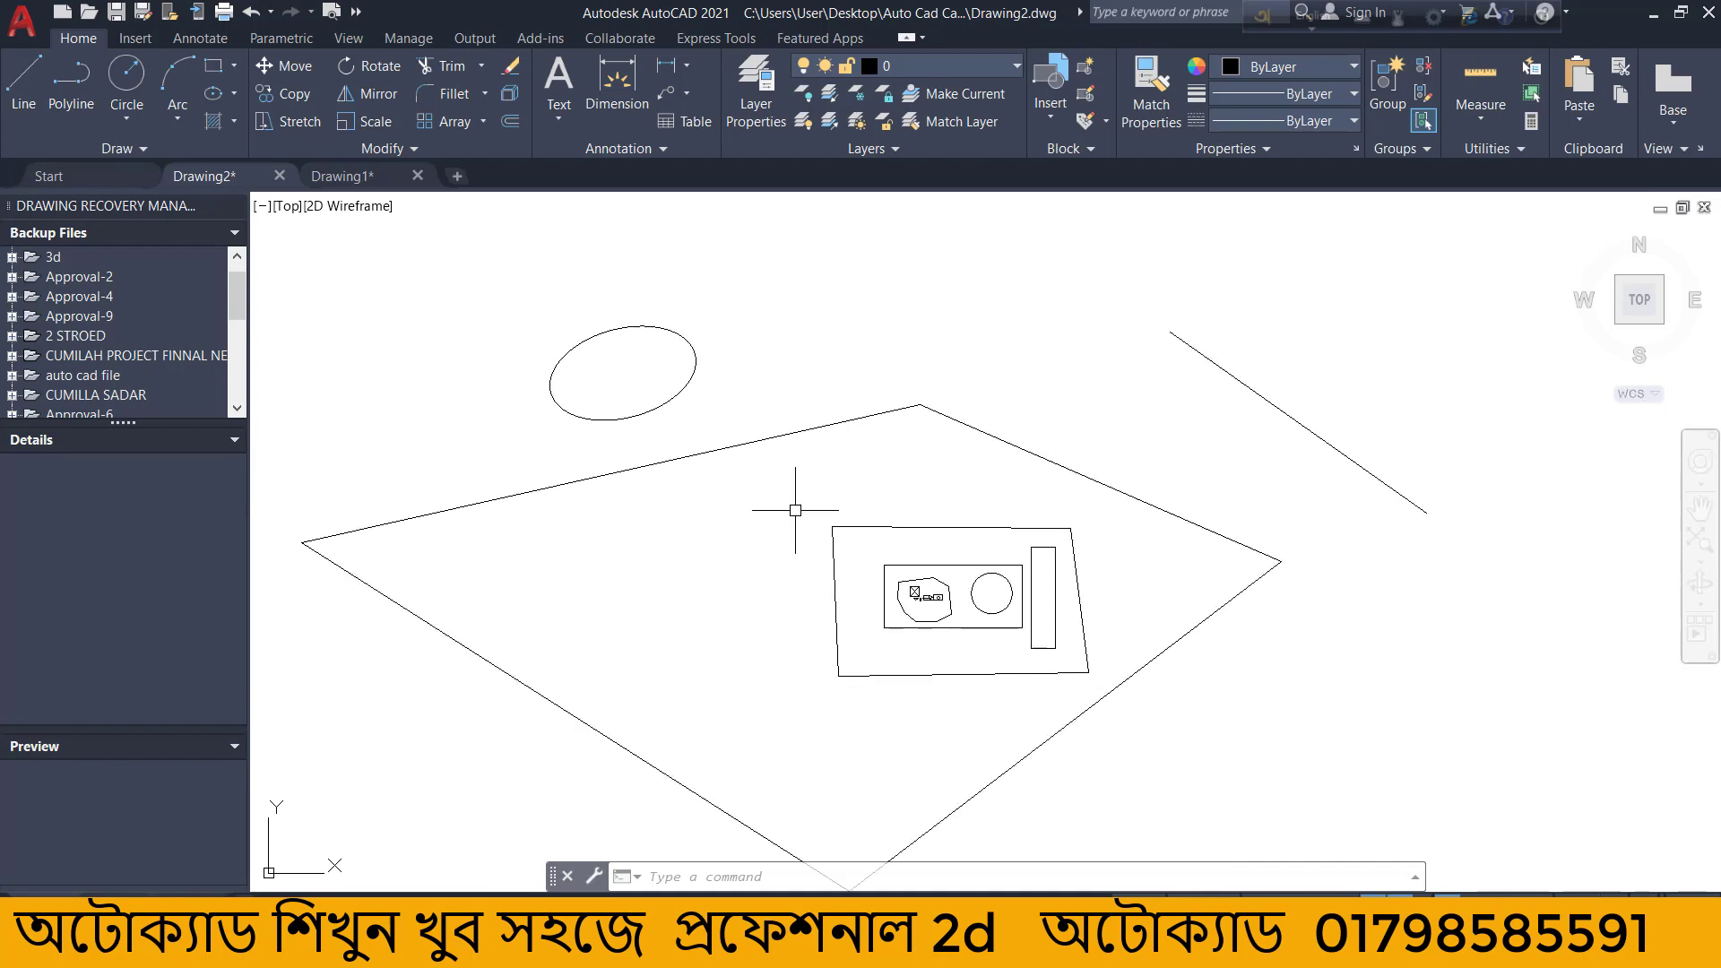
scroll(795, 510, down, 2)
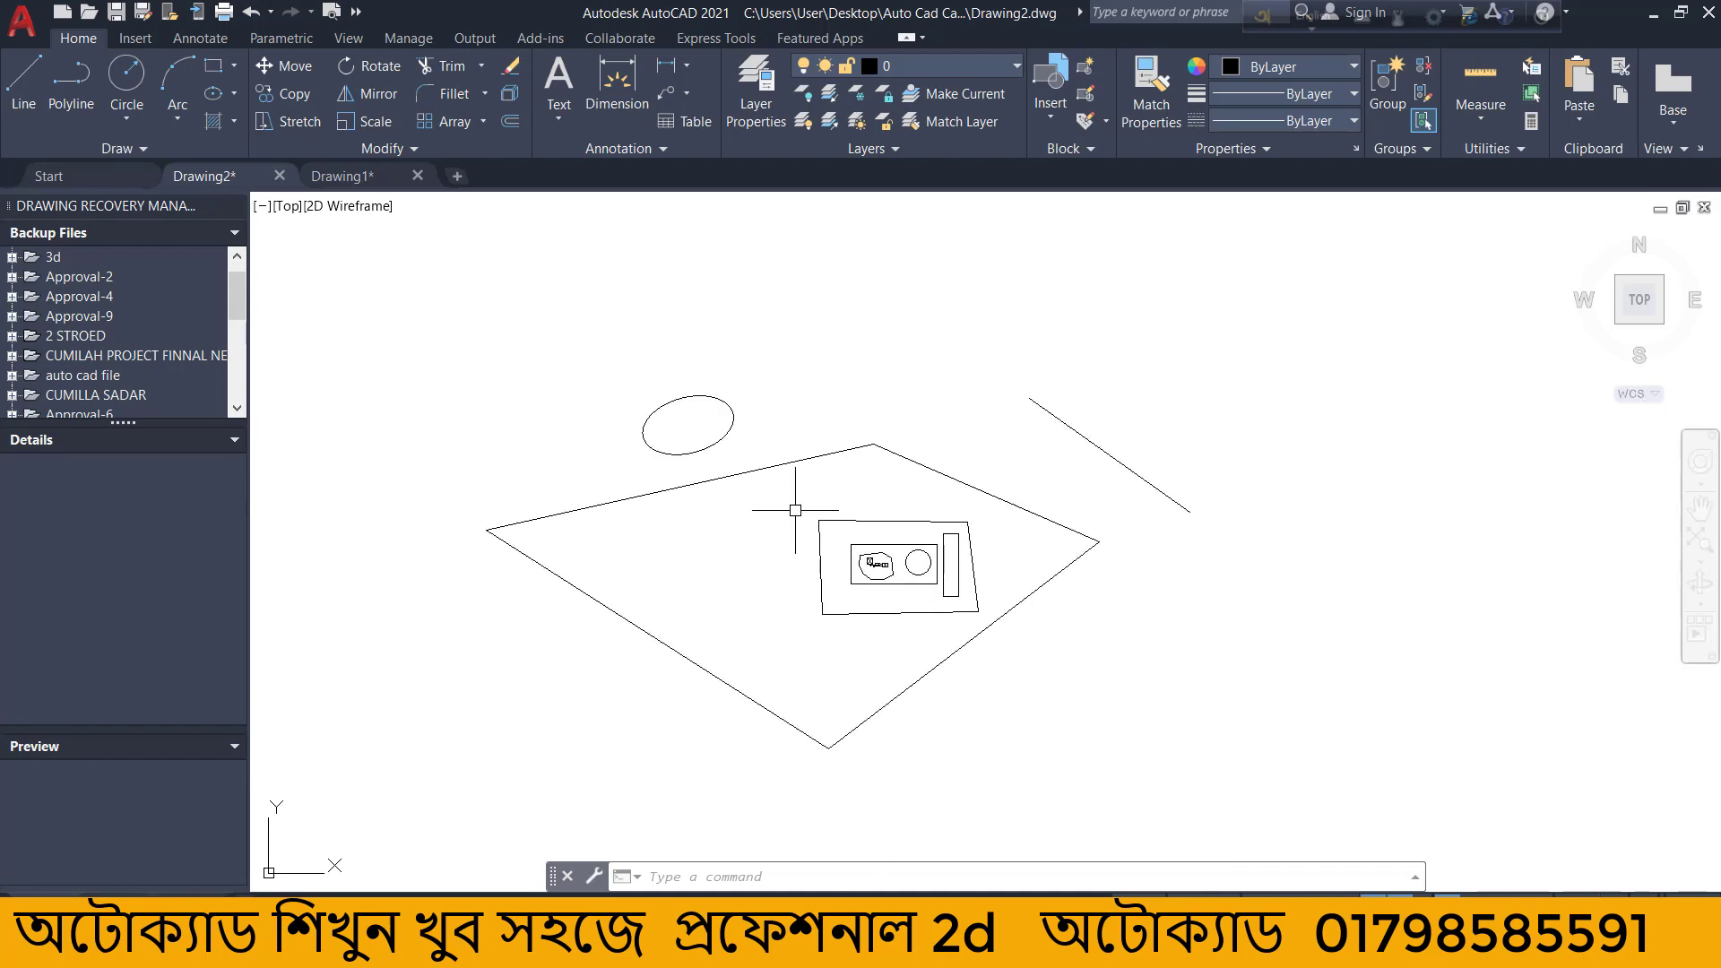